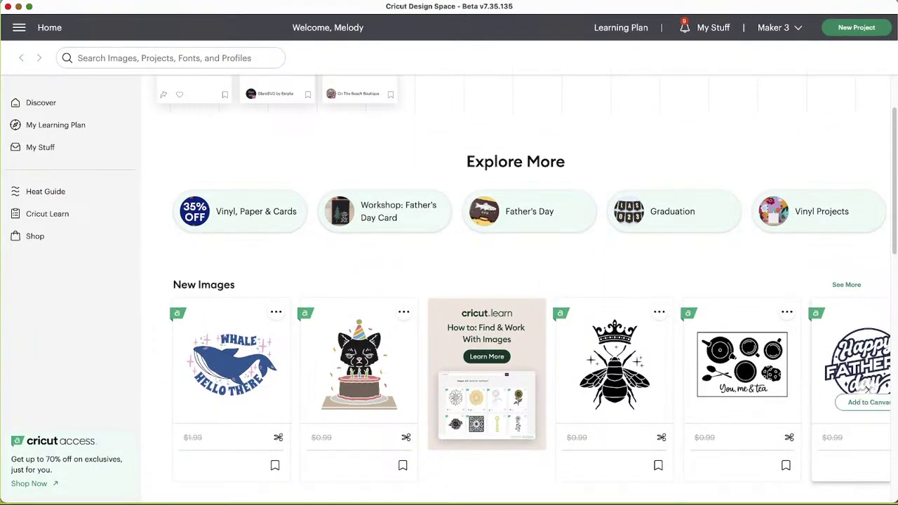
# Step: Scroll past New Images to show New Fonts with Aeronaves, BFC Zesty Lemon and BFC Teacher Treats
pyautogui.scroll(-3, 672, 346)
pyautogui.scroll(-3, 671, 343)
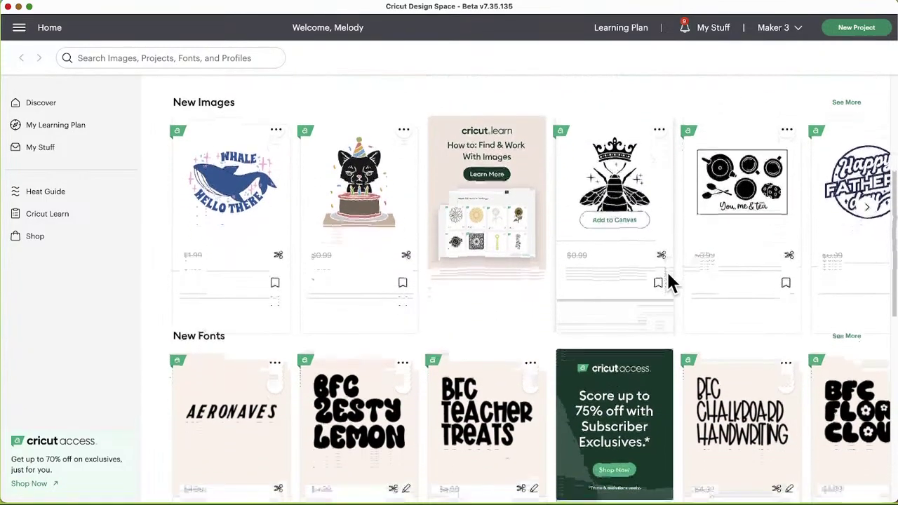
pyautogui.scroll(-4, 667, 281)
pyautogui.scroll(-2, 339, 252)
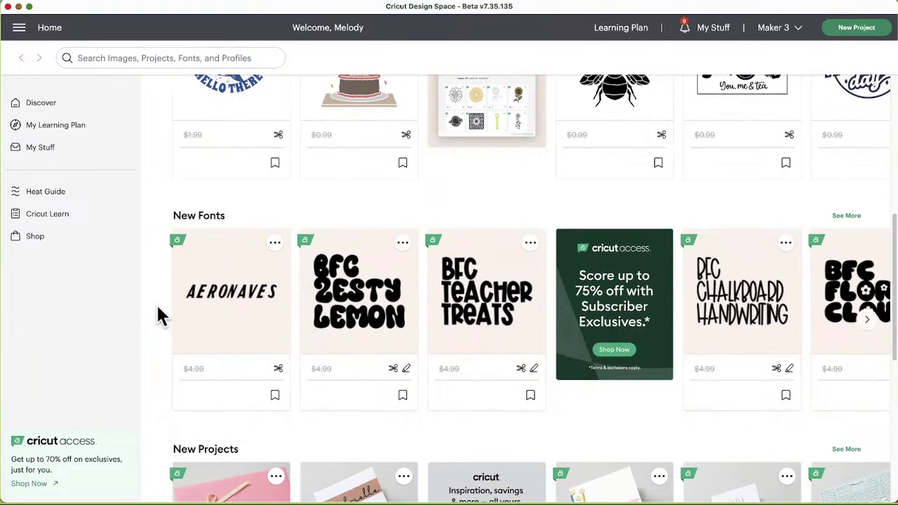
pyautogui.scroll(-1, 156, 305)
pyautogui.scroll(-1, 211, 317)
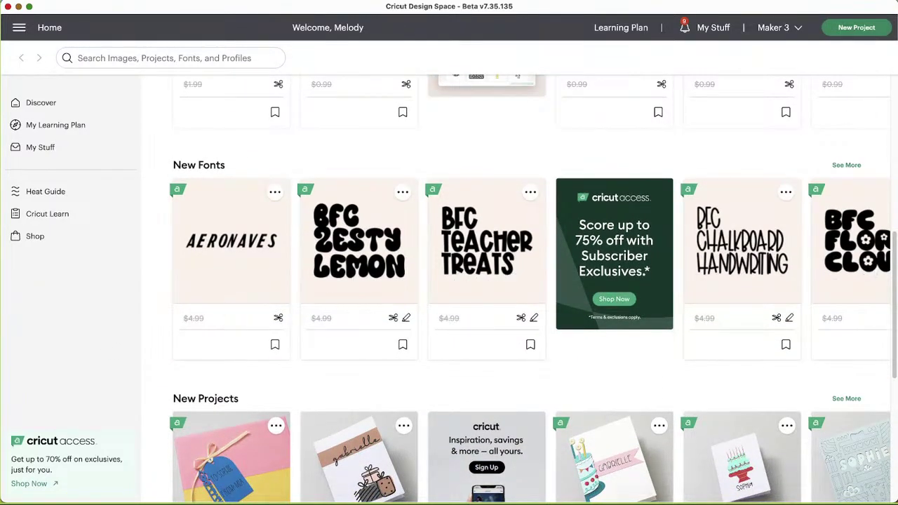
pyautogui.moveTo(321, 253); pyautogui.dragTo(87, 250)
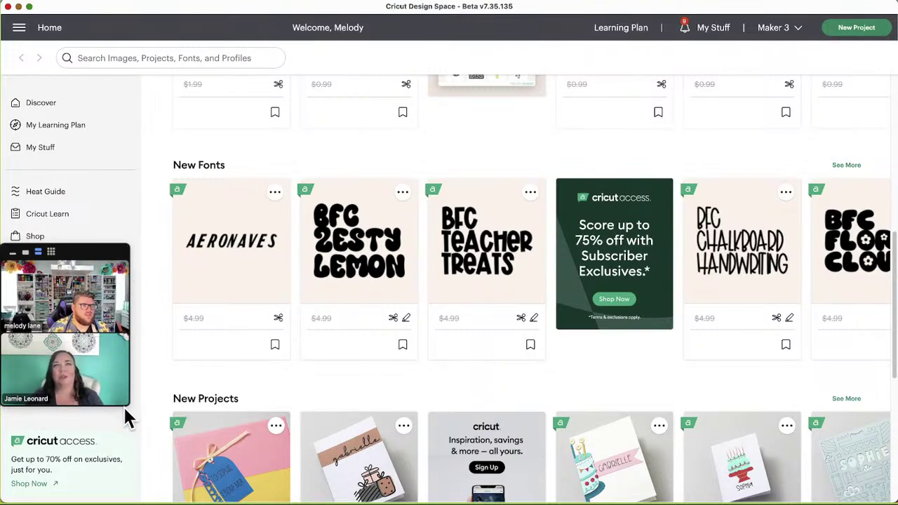
# Step: Page through the New Fonts carousel and bookmark the BFC Kinda Funky font
pyautogui.click(55, 252)
pyautogui.moveTo(169, 402); pyautogui.dragTo(228, 374)
pyautogui.scroll(1, 231, 302)
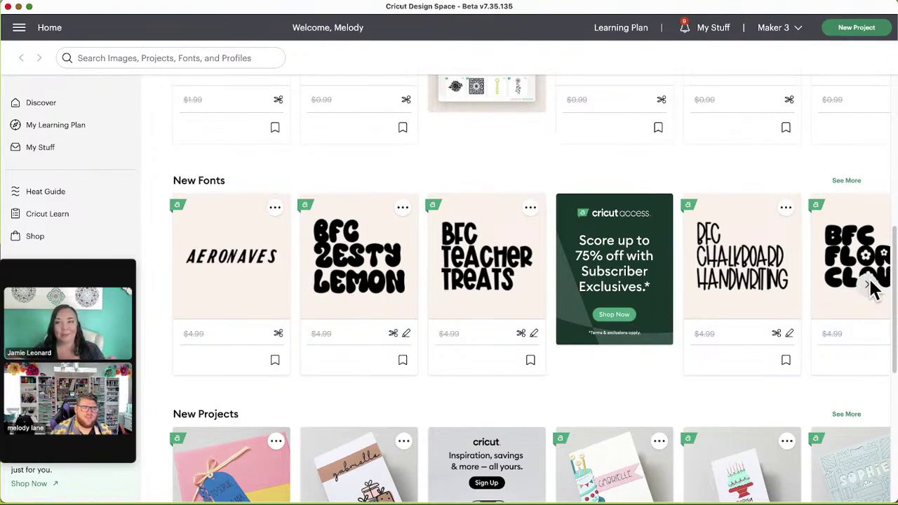
pyautogui.click(869, 286)
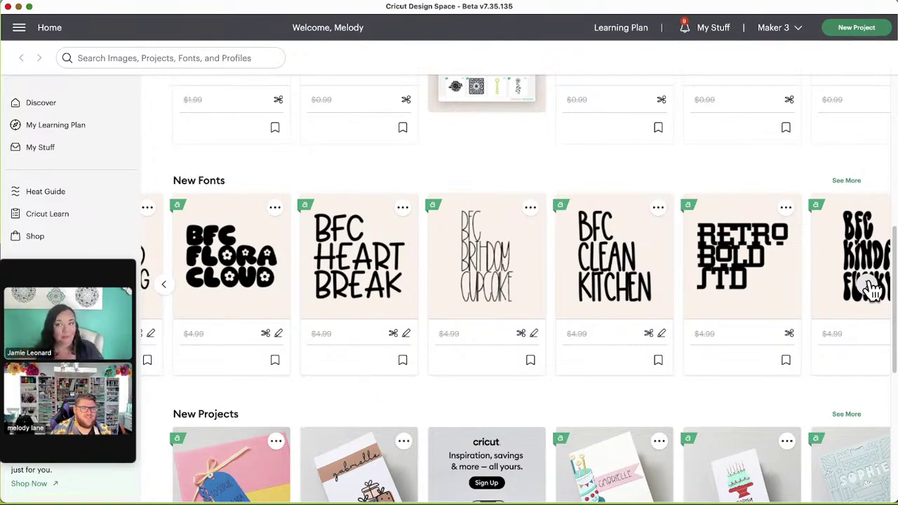
pyautogui.click(868, 286)
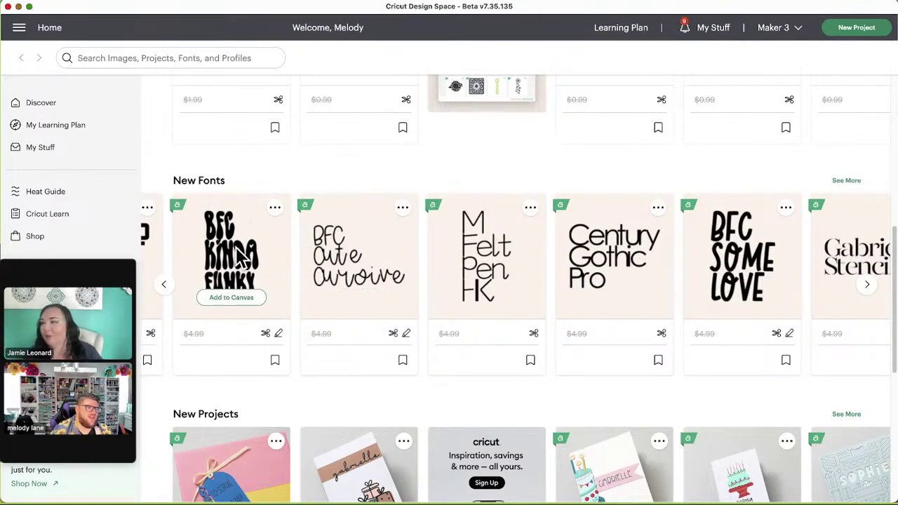
pyautogui.click(275, 360)
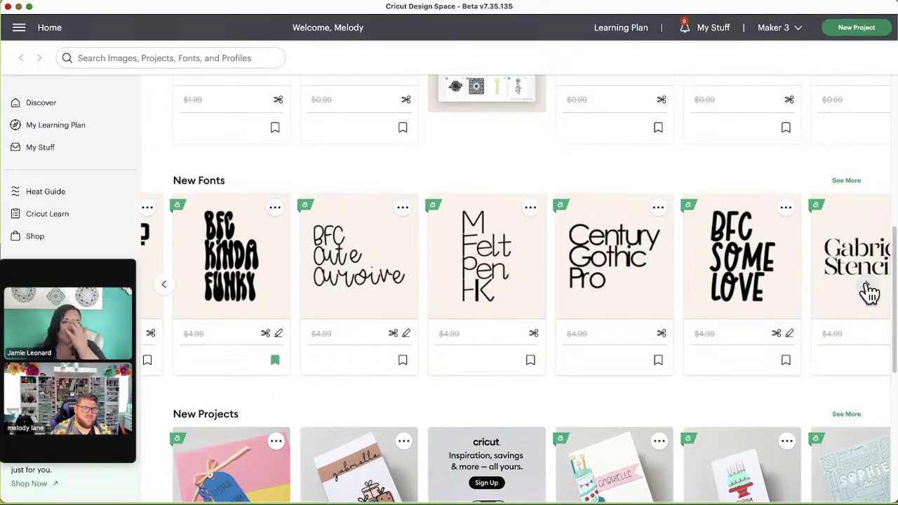
# Step: Bookmark Sunrise Till Sunset and page New Fonts to its end at BFC Spark
pyautogui.click(867, 286)
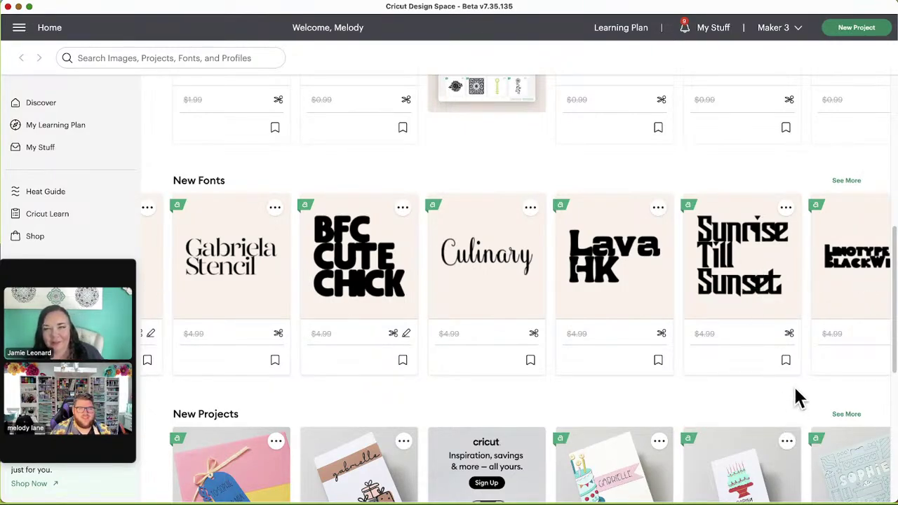
pyautogui.click(786, 360)
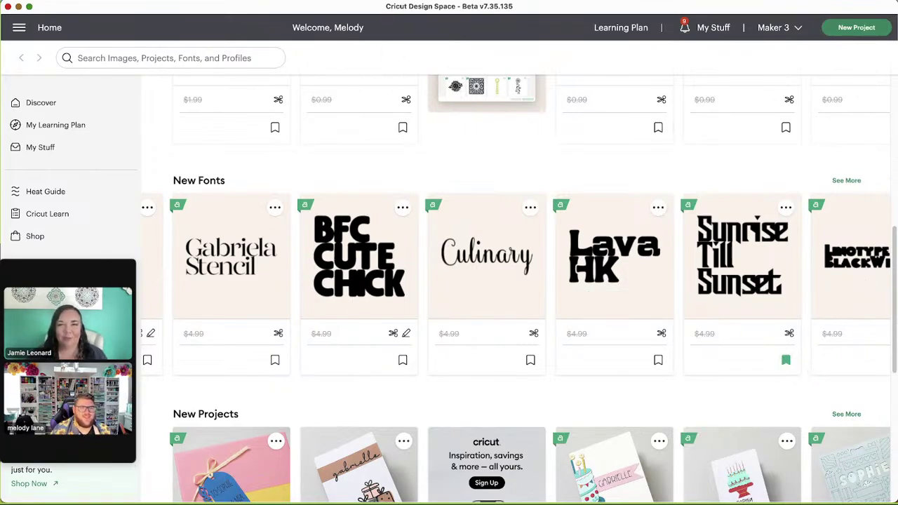
pyautogui.moveTo(866, 290)
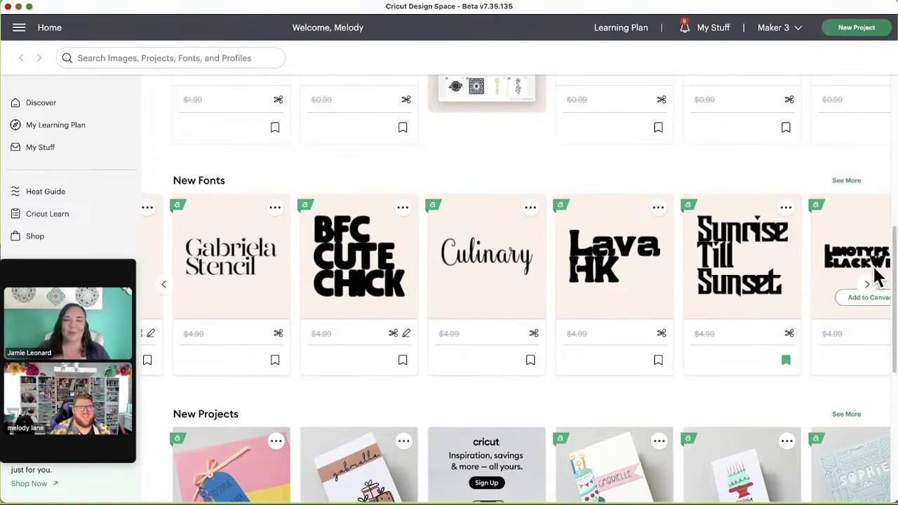
pyautogui.click(869, 284)
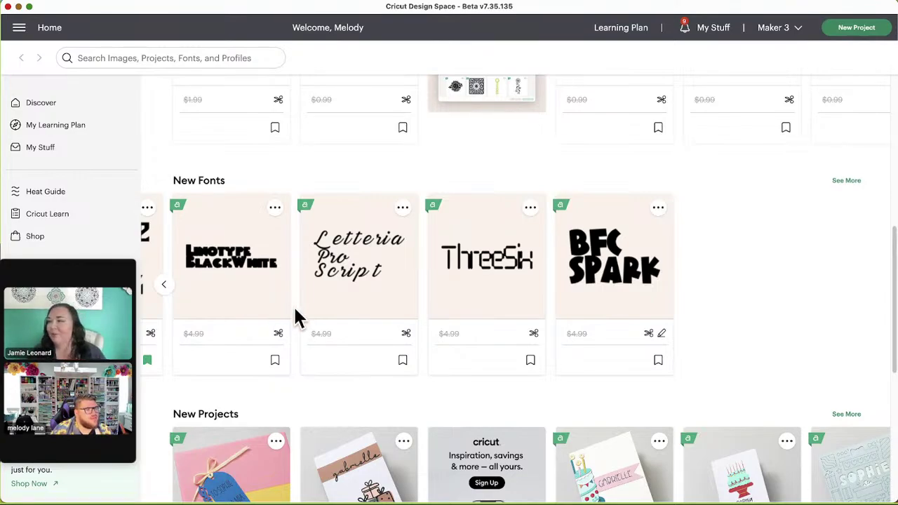
# Step: Scroll down to New From the Community, then back up to center the New Projects birthday row
pyautogui.scroll(-1, 295, 317)
pyautogui.scroll(-2, 299, 315)
pyautogui.scroll(-3, 751, 313)
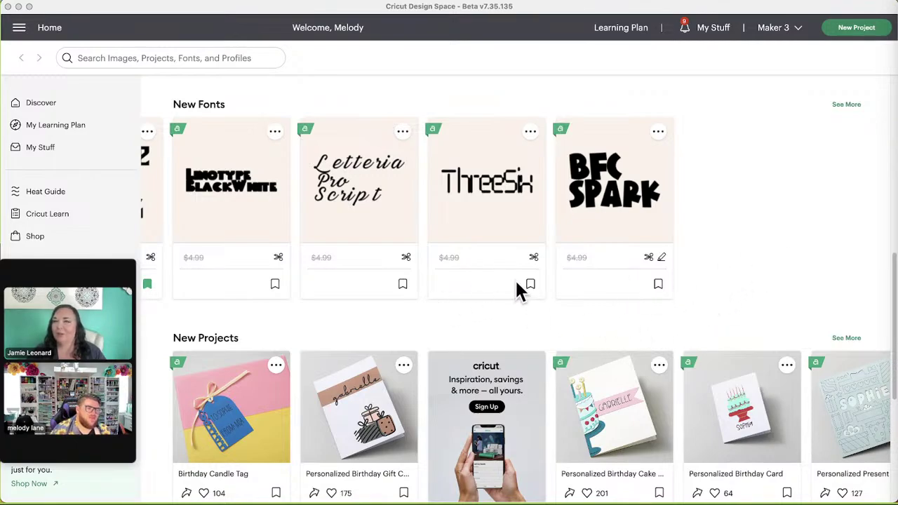
pyautogui.scroll(-2, 519, 287)
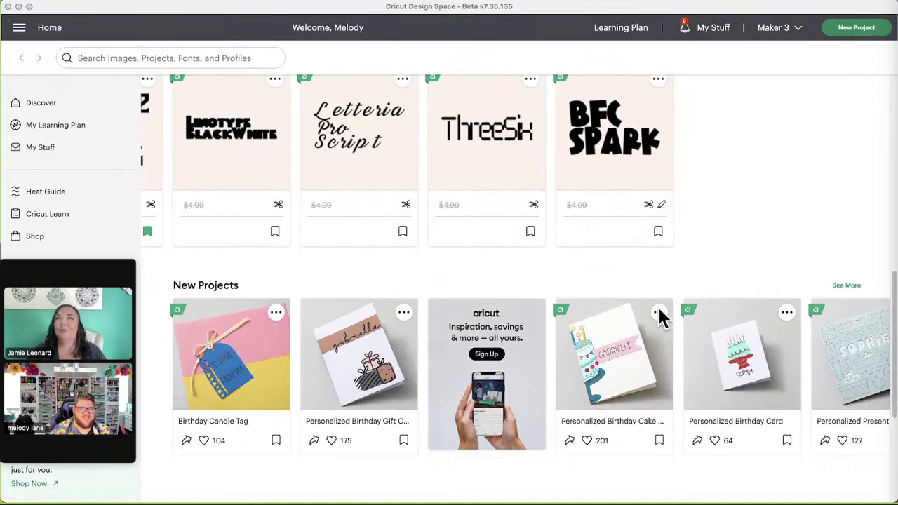
pyautogui.scroll(-2, 653, 228)
pyautogui.scroll(-1, 656, 238)
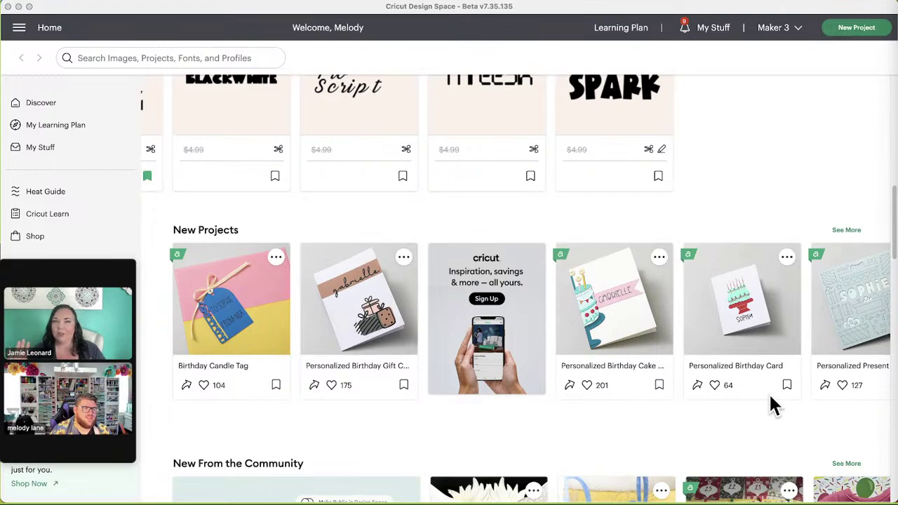
pyautogui.scroll(-1, 852, 274)
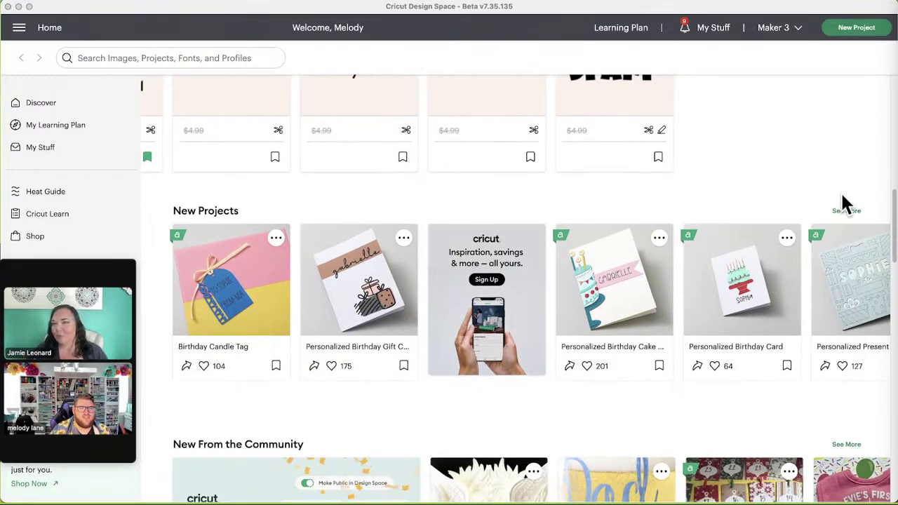
pyautogui.scroll(-1, 598, 329)
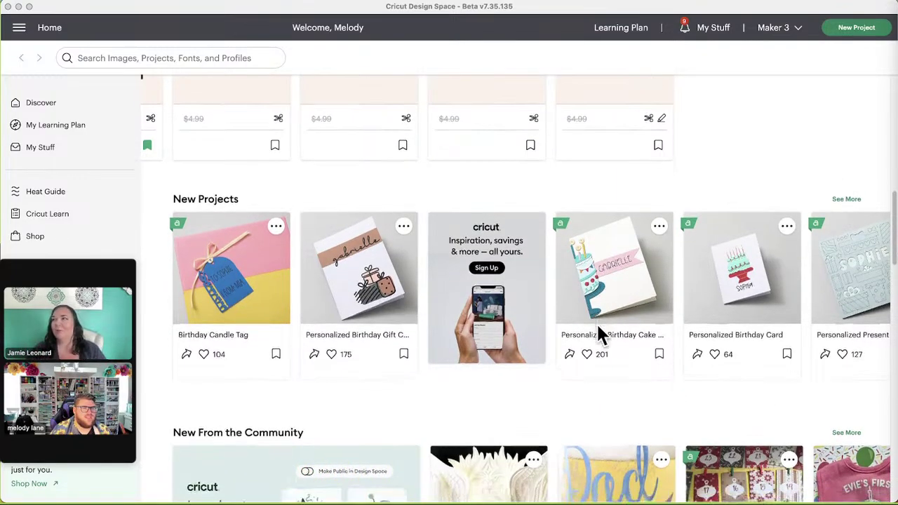
pyautogui.scroll(-5, 598, 327)
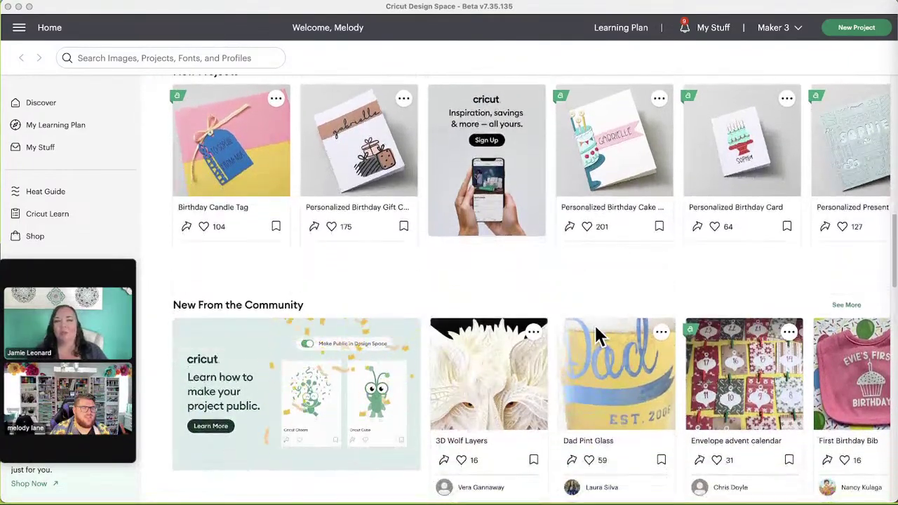
pyautogui.scroll(-3, 595, 331)
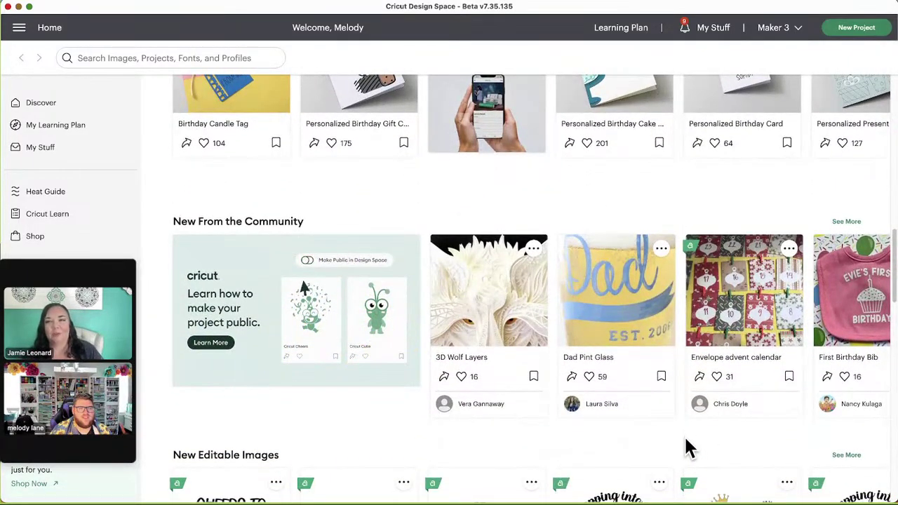
pyautogui.scroll(6, 812, 317)
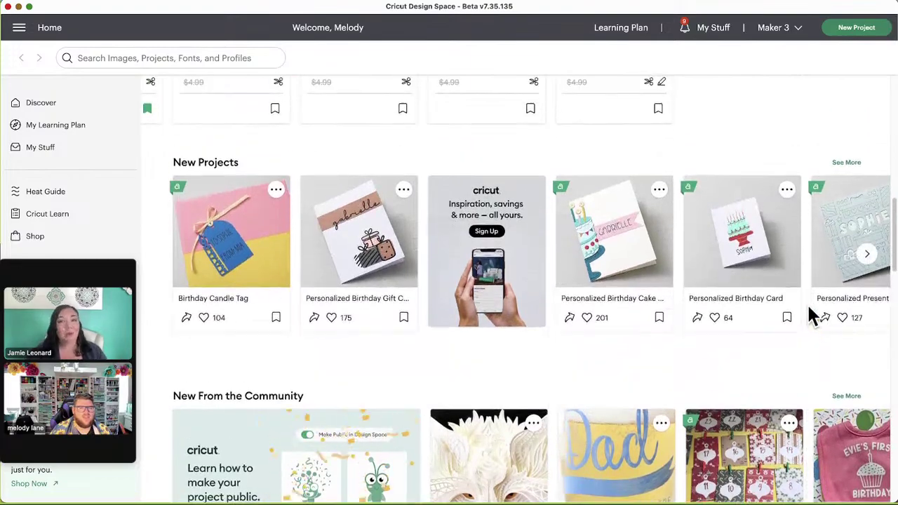
pyautogui.scroll(1, 812, 317)
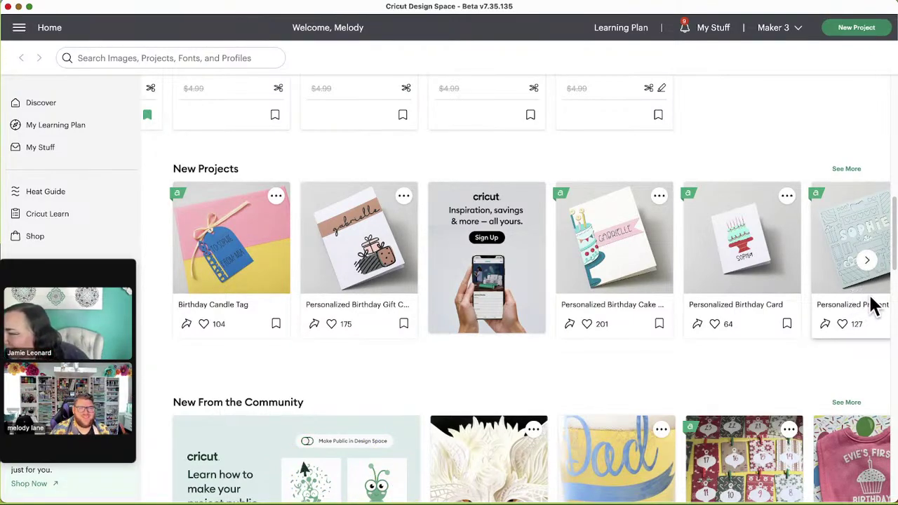
pyautogui.scroll(2, 872, 305)
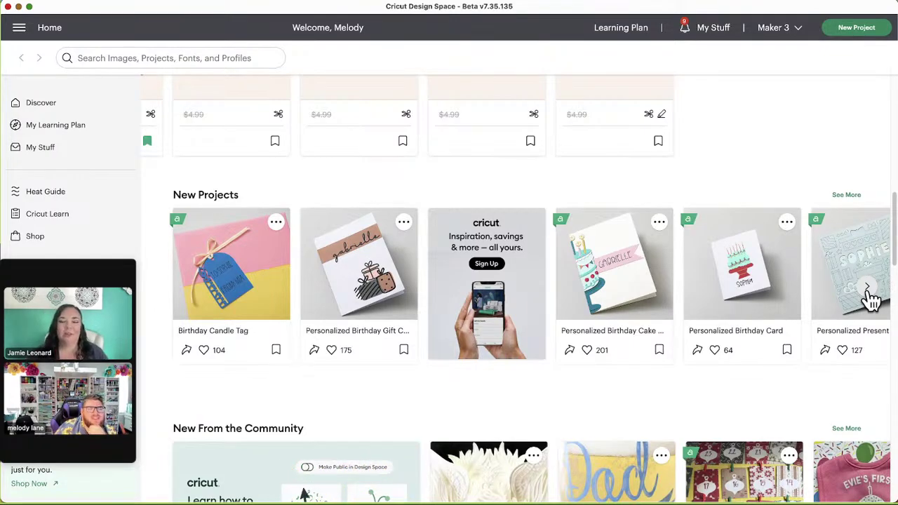
# Step: Page New Projects past Festas Junina to the final Striped Tie Gift Box and Party Hats Card
pyautogui.click(868, 291)
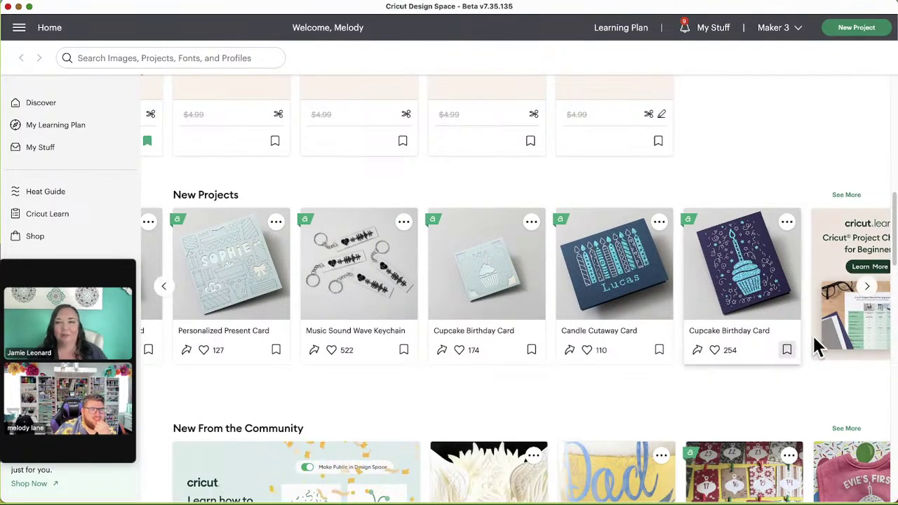
pyautogui.click(874, 296)
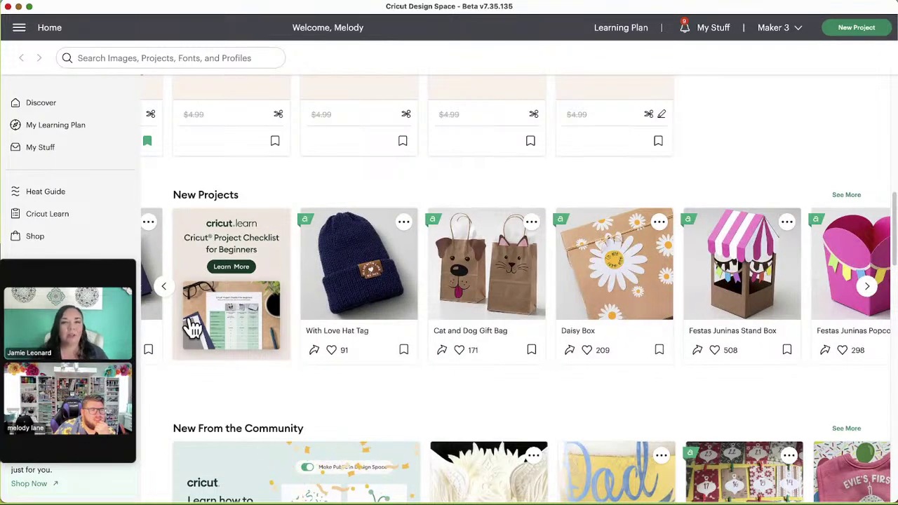
pyautogui.hscroll(-5, 235, 309)
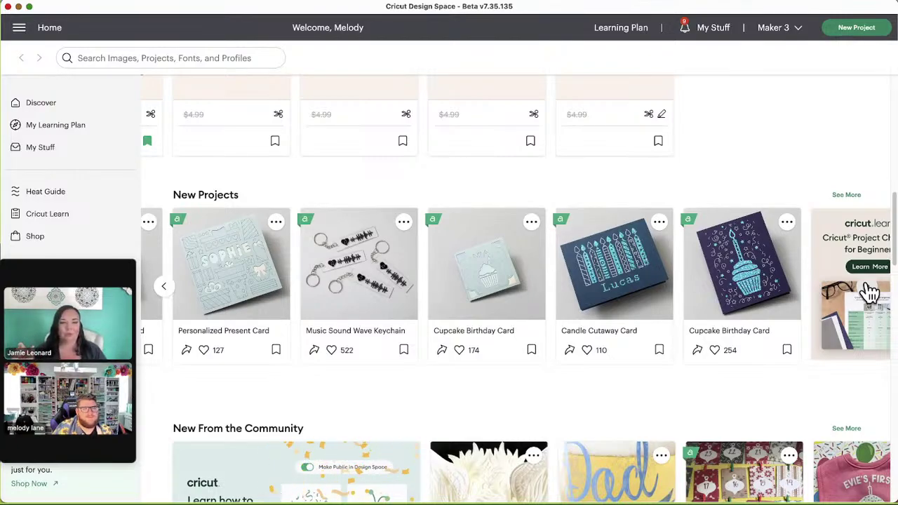
pyautogui.hscroll(2, 870, 292)
pyautogui.hscroll(4, 870, 292)
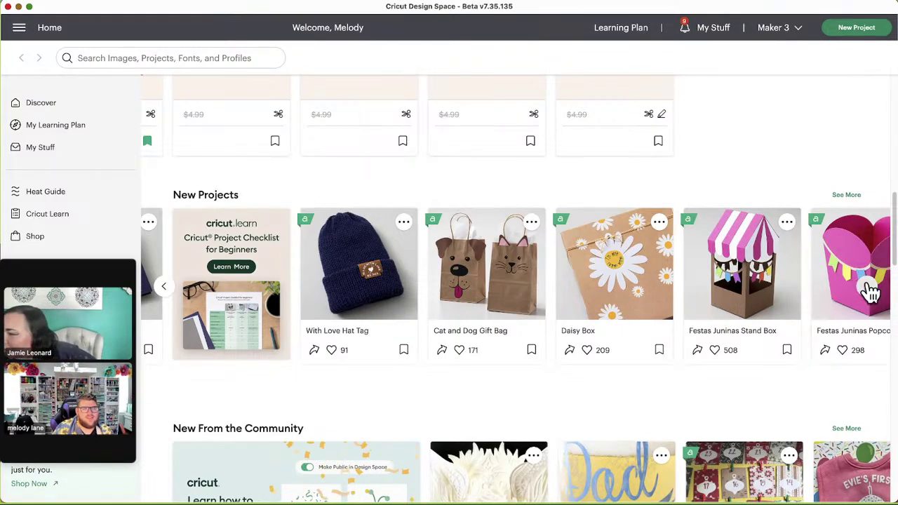
pyautogui.click(870, 289)
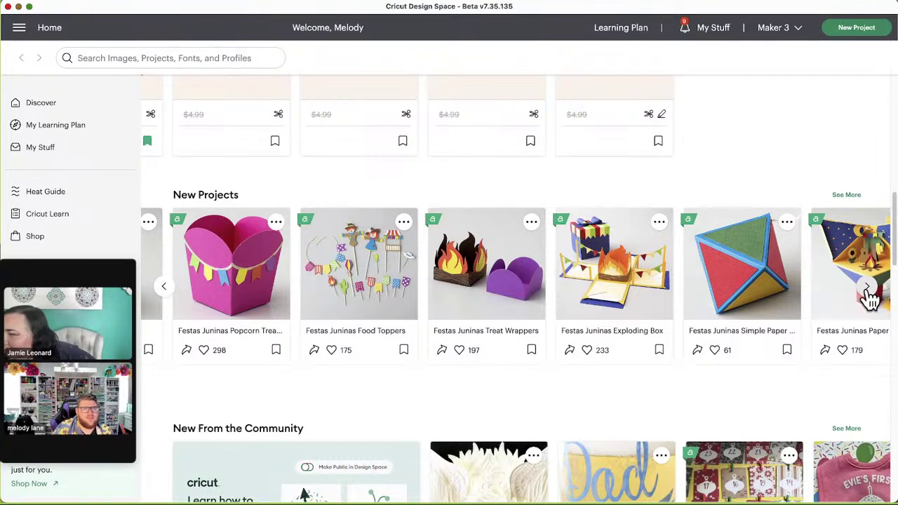
pyautogui.click(868, 289)
pyautogui.click(866, 287)
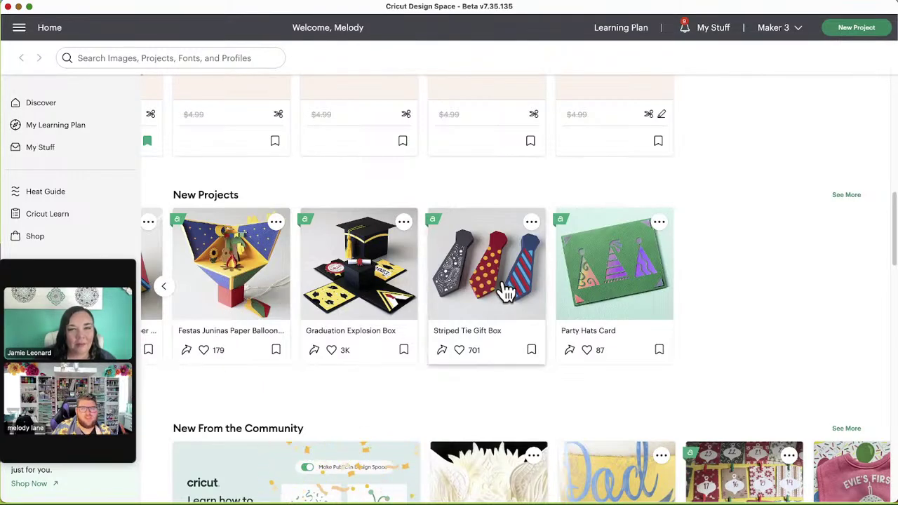
# Step: Scroll down to New From the Community and open the 3D Wolf Layers project card
pyautogui.scroll(-1, 407, 300)
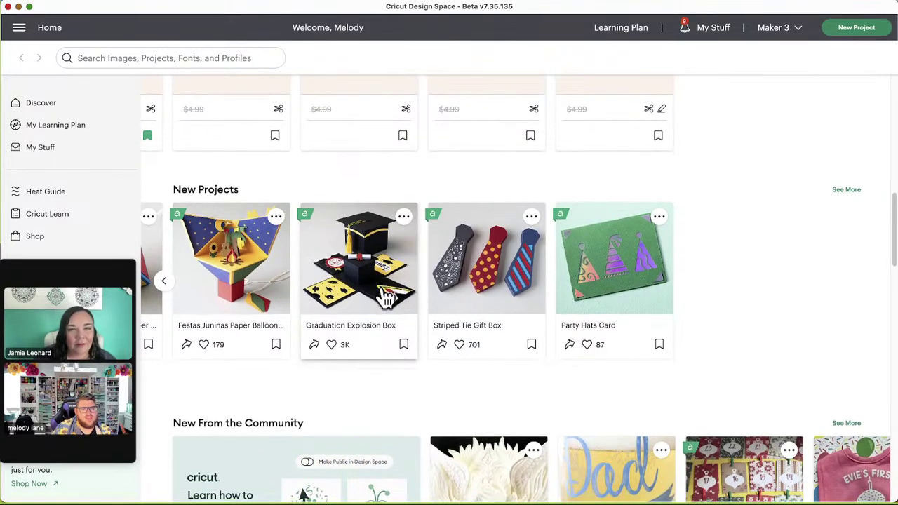
pyautogui.scroll(-3, 382, 308)
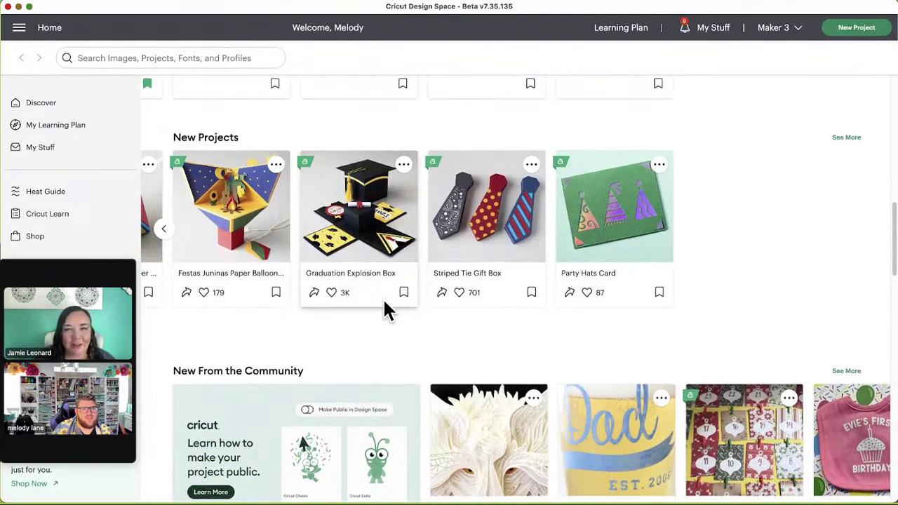
pyautogui.scroll(-1, 384, 303)
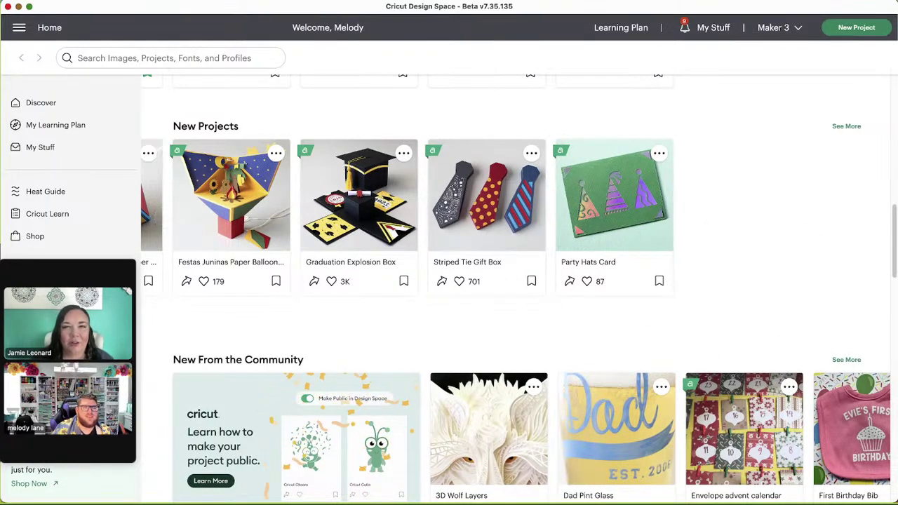
pyautogui.scroll(-3, 640, 298)
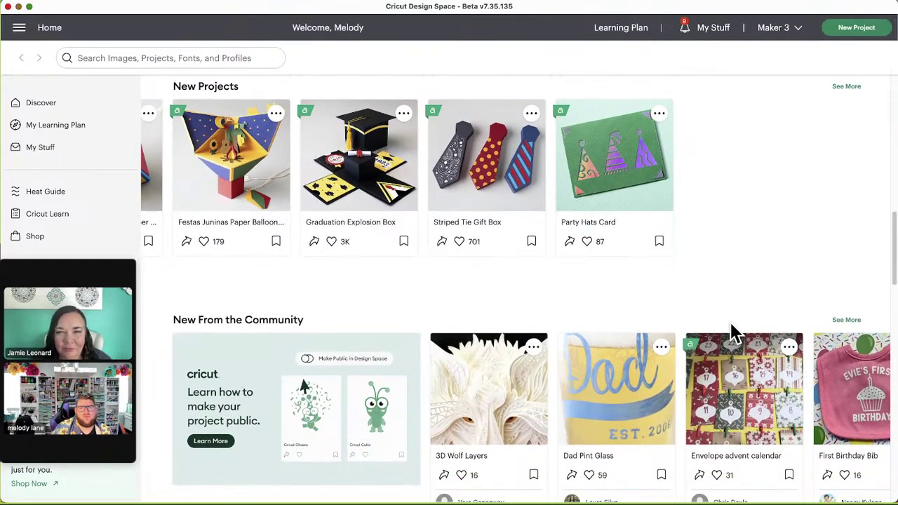
pyautogui.scroll(-2, 732, 331)
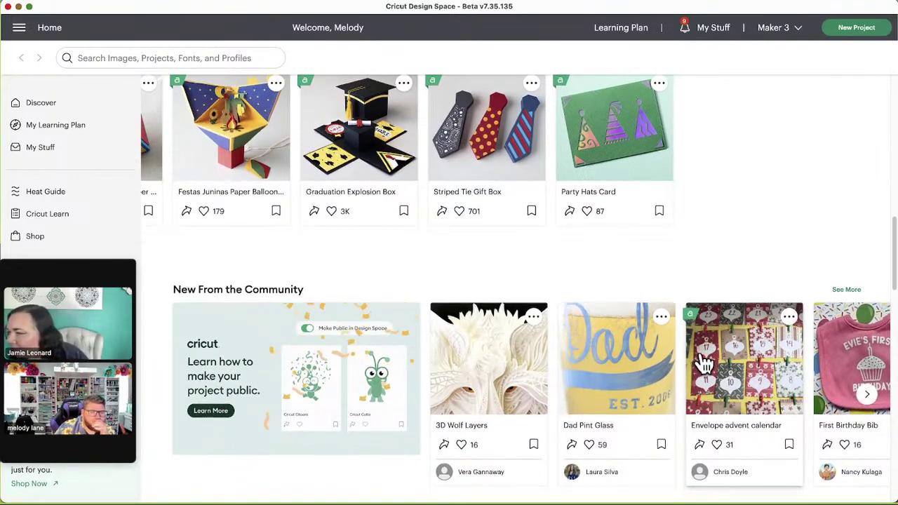
pyautogui.scroll(-2, 705, 358)
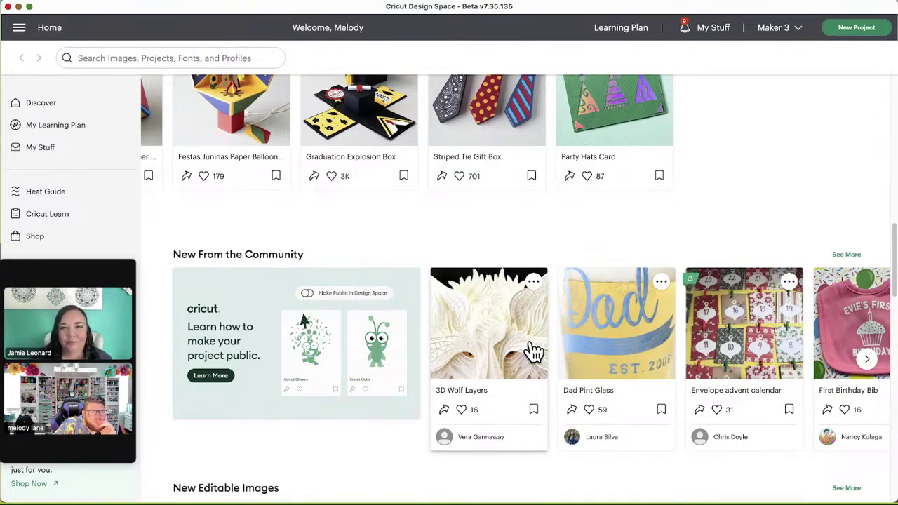
pyautogui.scroll(-1, 728, 347)
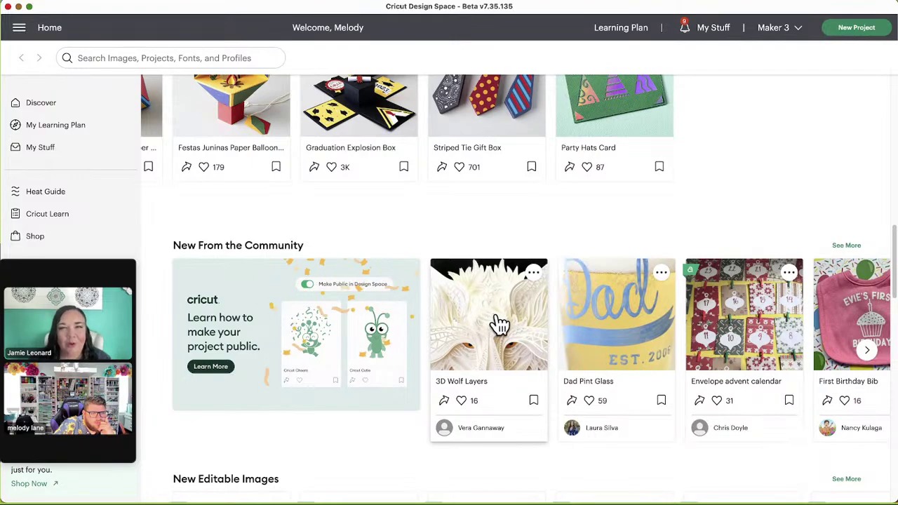
pyautogui.click(544, 379)
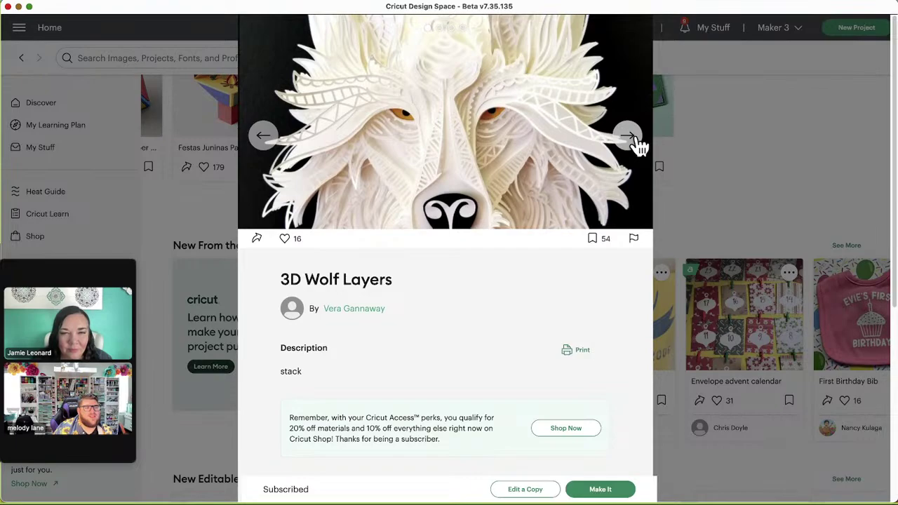
# Step: Flip through three 3D Wolf Layers photos, bookmark the project, and close its panel
pyautogui.click(636, 142)
pyautogui.click(637, 143)
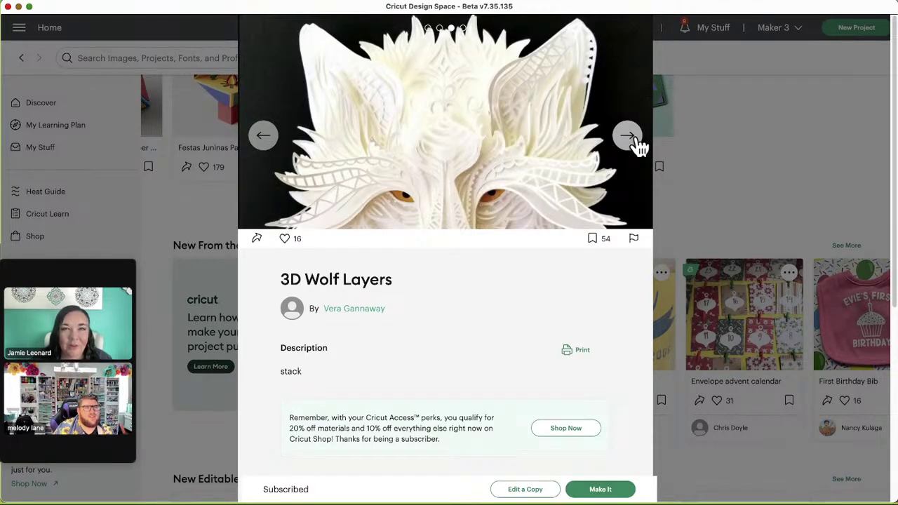
pyautogui.click(637, 142)
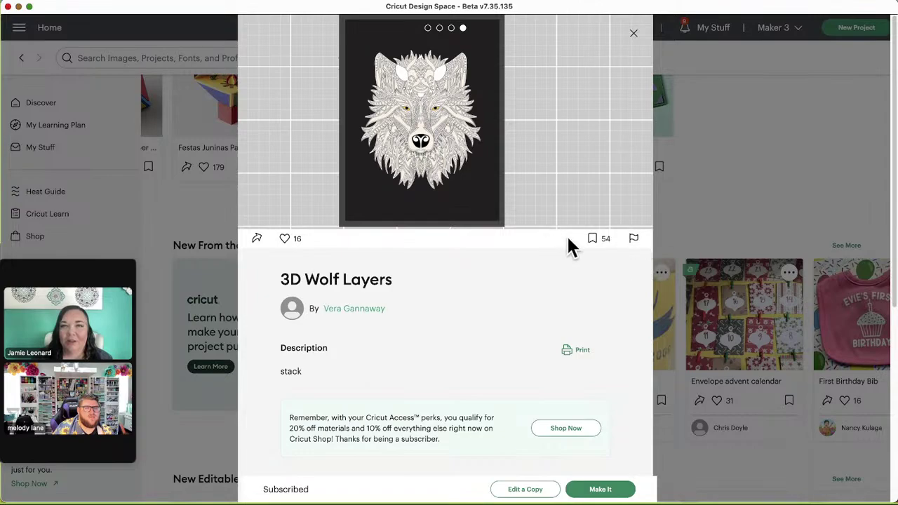
pyautogui.click(592, 239)
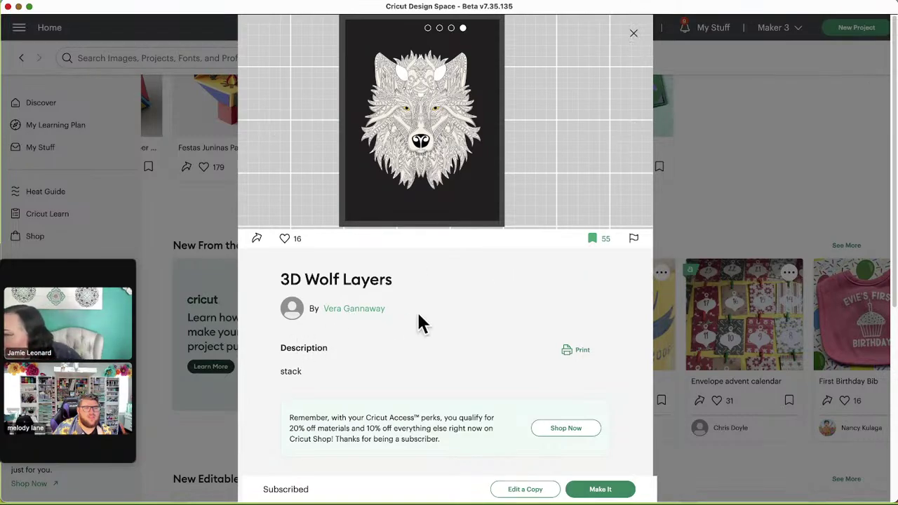
pyautogui.click(633, 33)
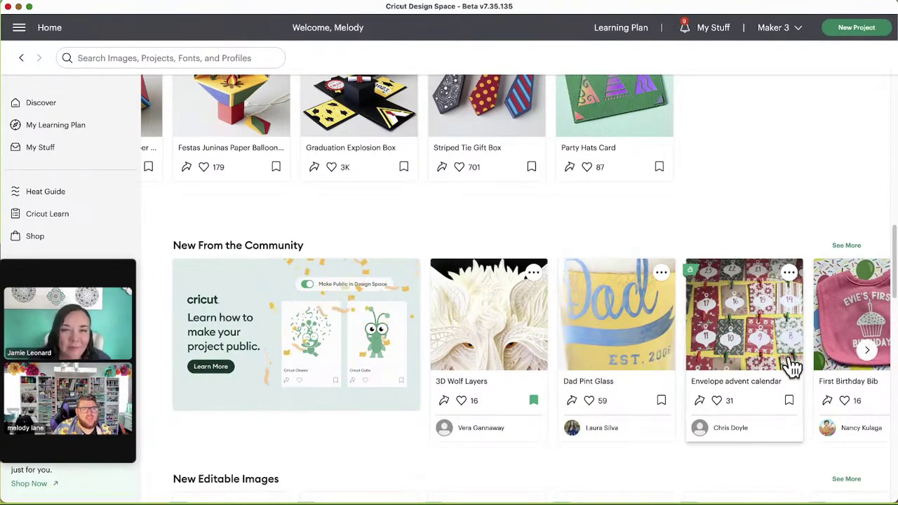
# Step: Advance the New From the Community carousel four pages to FLOWERS and Sunflower - Big
pyautogui.click(868, 354)
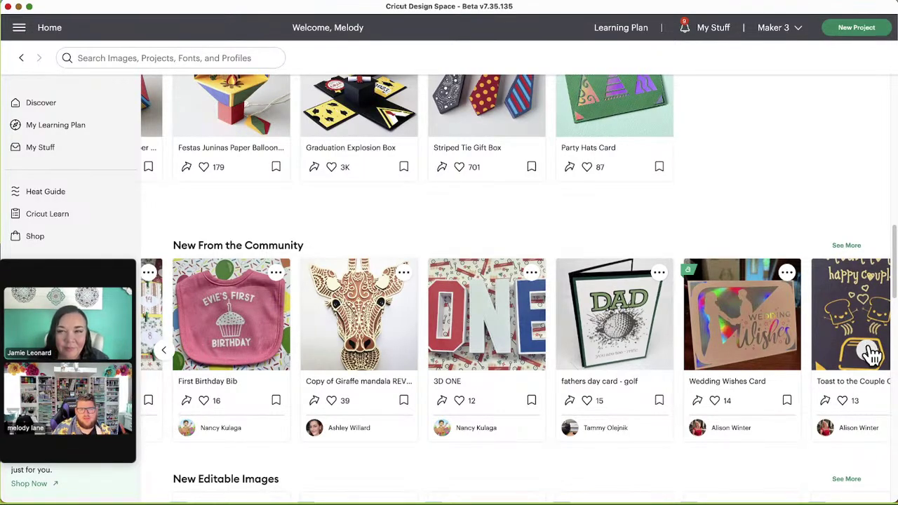
pyautogui.click(870, 353)
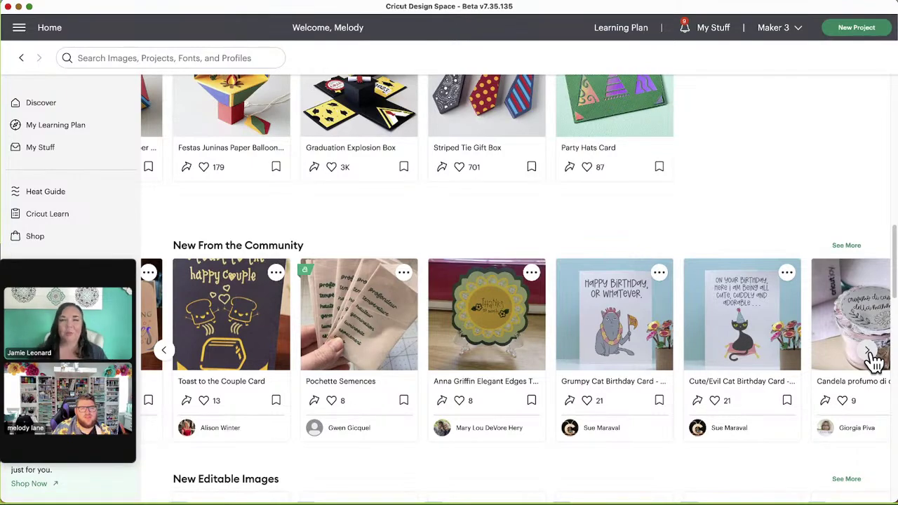
pyautogui.click(870, 352)
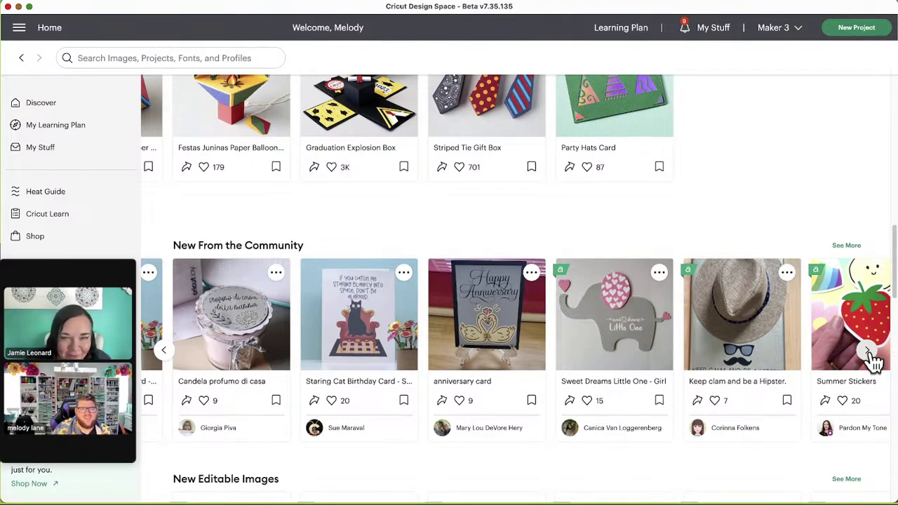
pyautogui.click(870, 352)
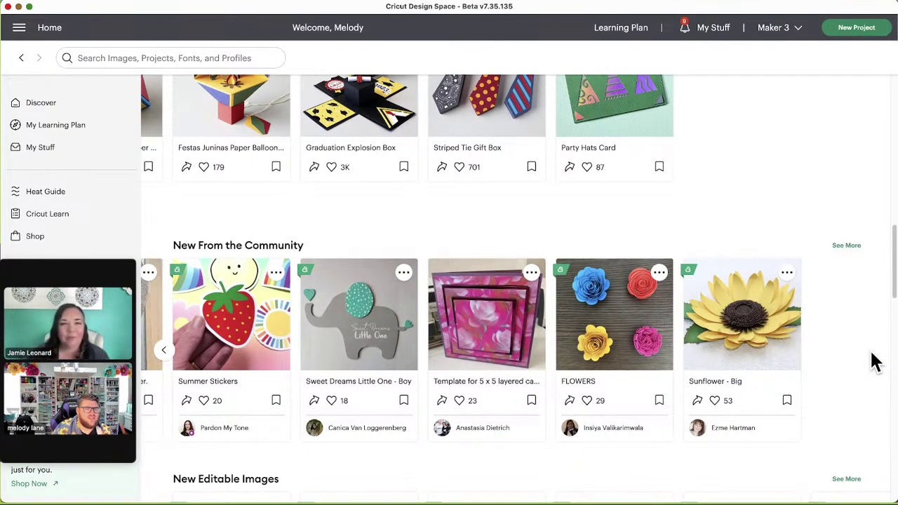
# Step: Scroll to New Editable Images and page four times to the ABC star wreath and rainbow designs
pyautogui.scroll(-4, 865, 405)
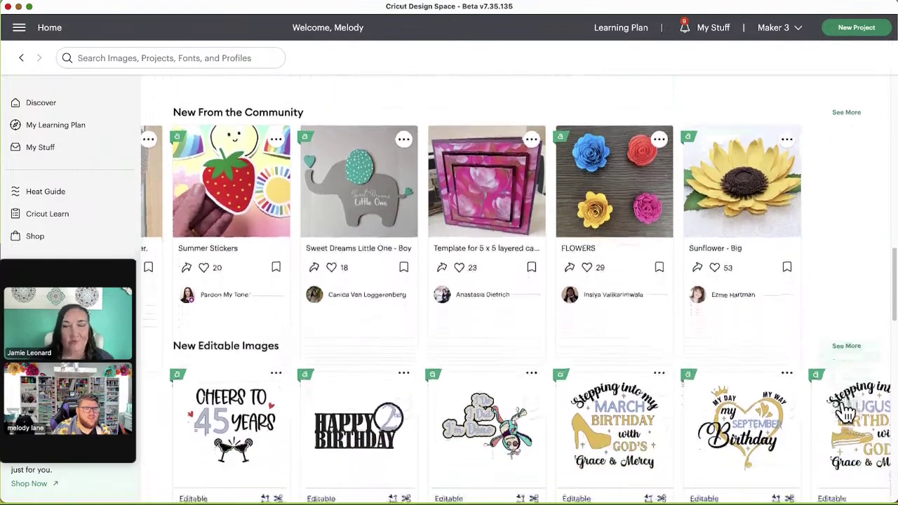
pyautogui.scroll(-2, 847, 411)
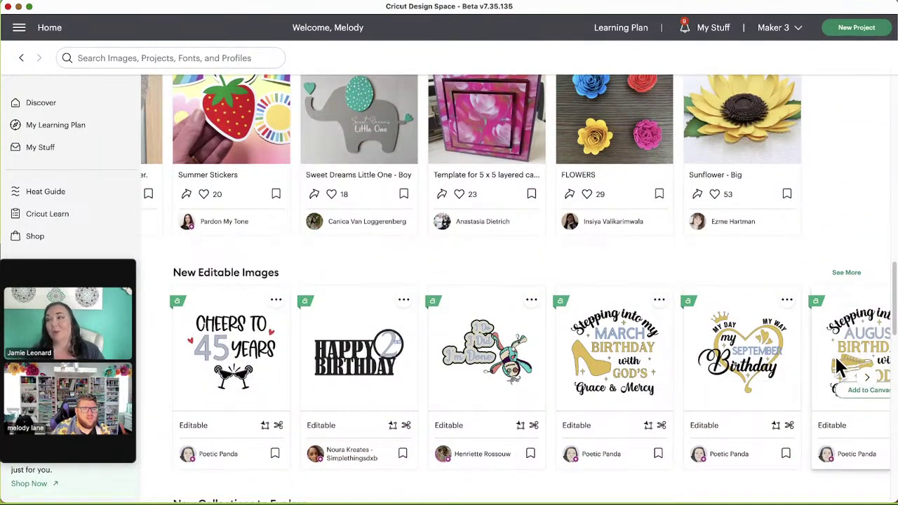
pyautogui.scroll(-1, 838, 368)
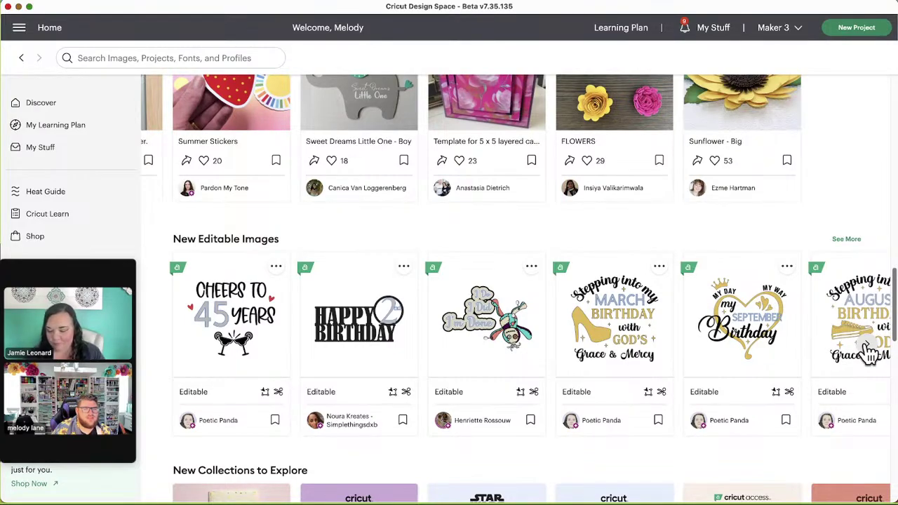
pyautogui.click(867, 345)
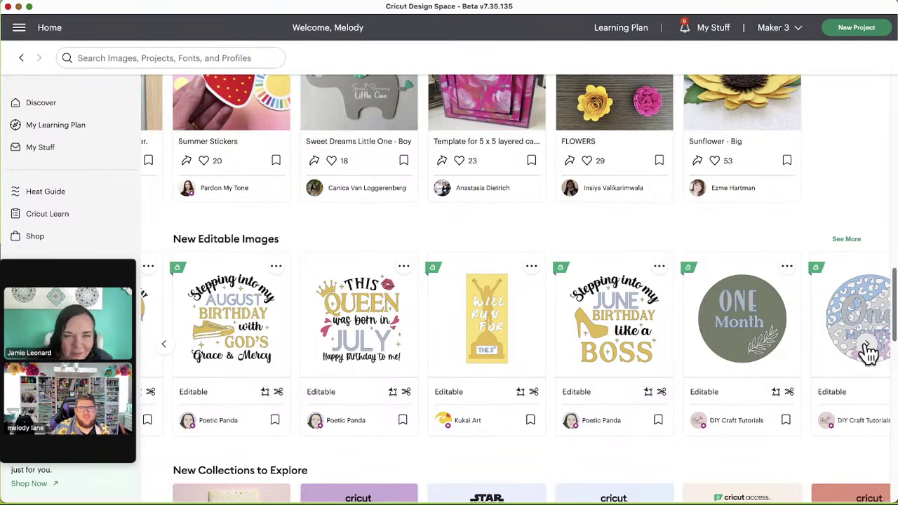
pyautogui.click(868, 347)
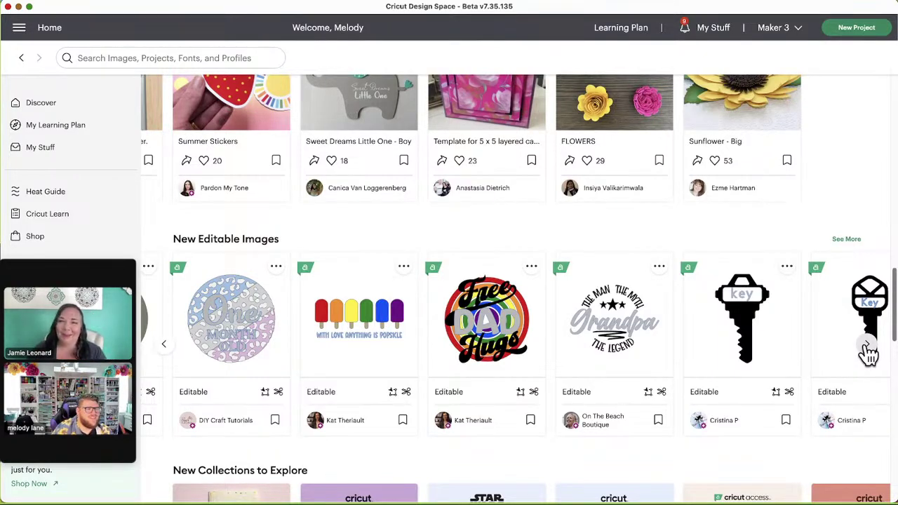
pyautogui.click(868, 347)
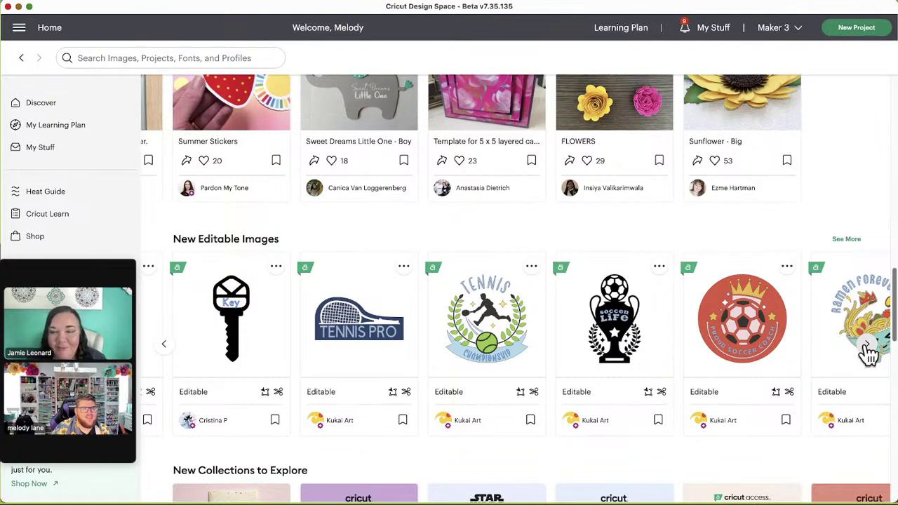
pyautogui.click(868, 347)
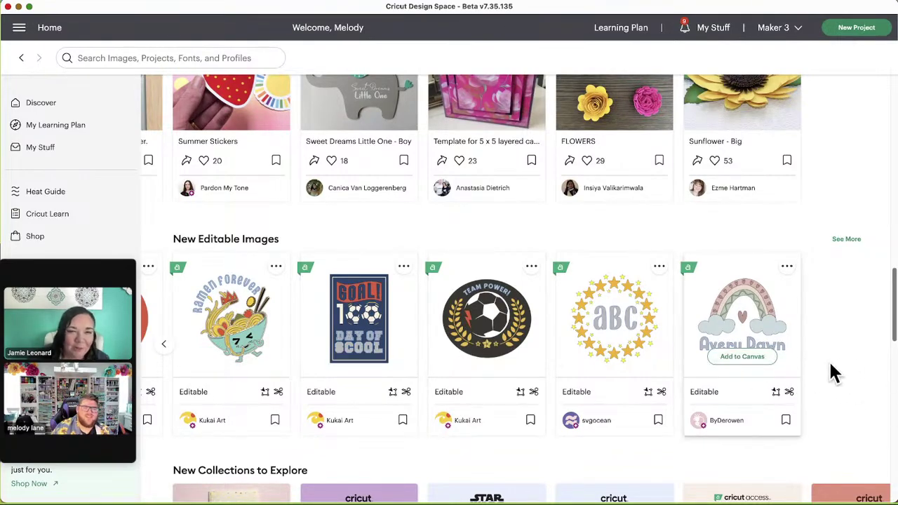
pyautogui.scroll(-1, 831, 368)
# Step: Scroll to New Collections to Explore and page to its last Father's Day card
pyautogui.scroll(-3, 831, 372)
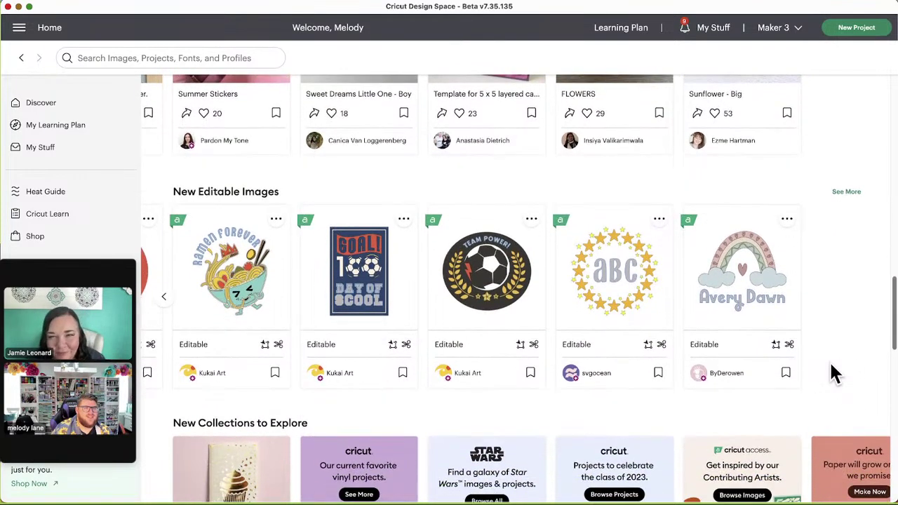
pyautogui.scroll(-3, 814, 400)
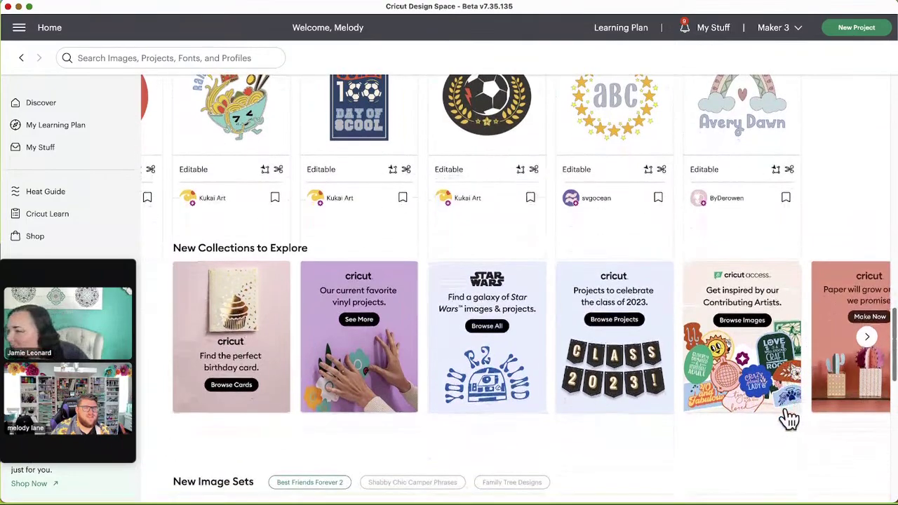
pyautogui.scroll(-1, 781, 412)
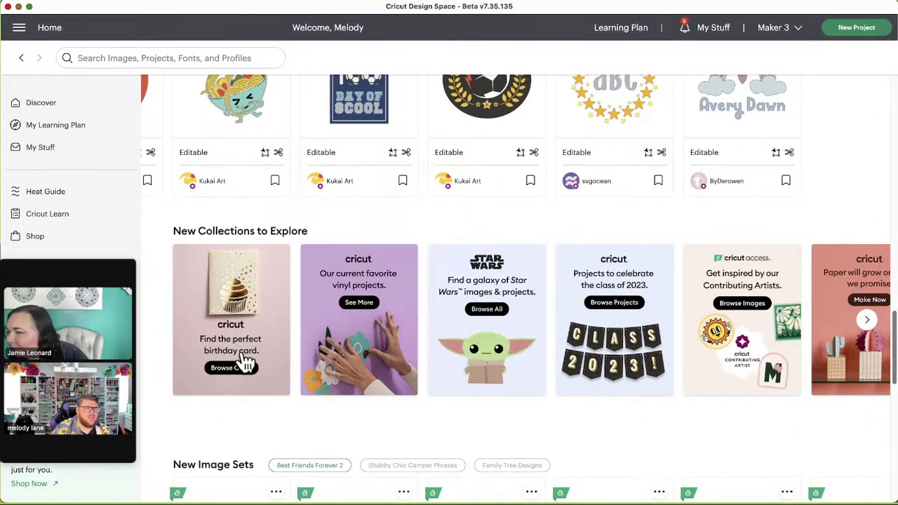
pyautogui.scroll(-1, 406, 411)
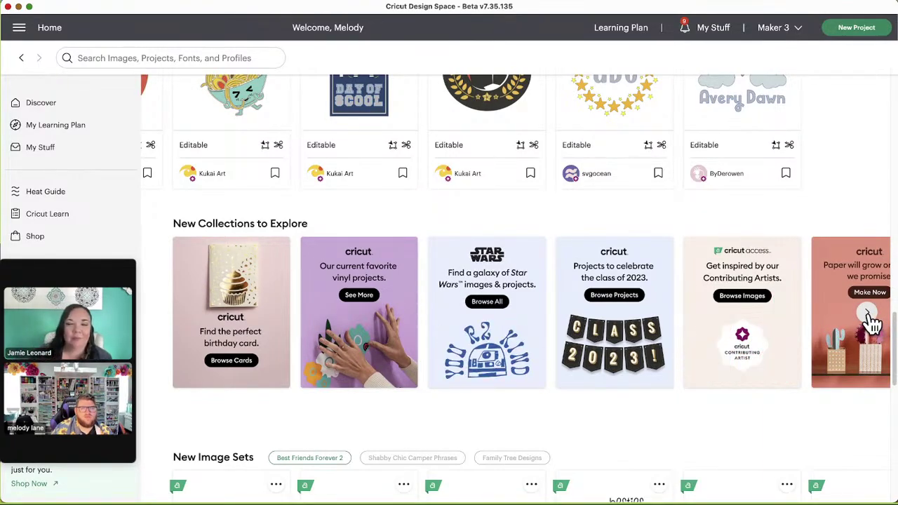
pyautogui.click(867, 316)
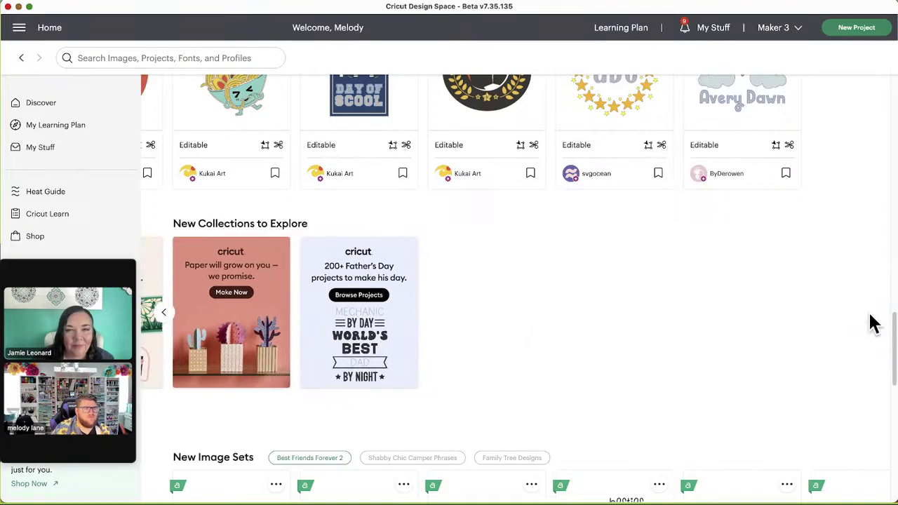
pyautogui.scroll(-1, 449, 349)
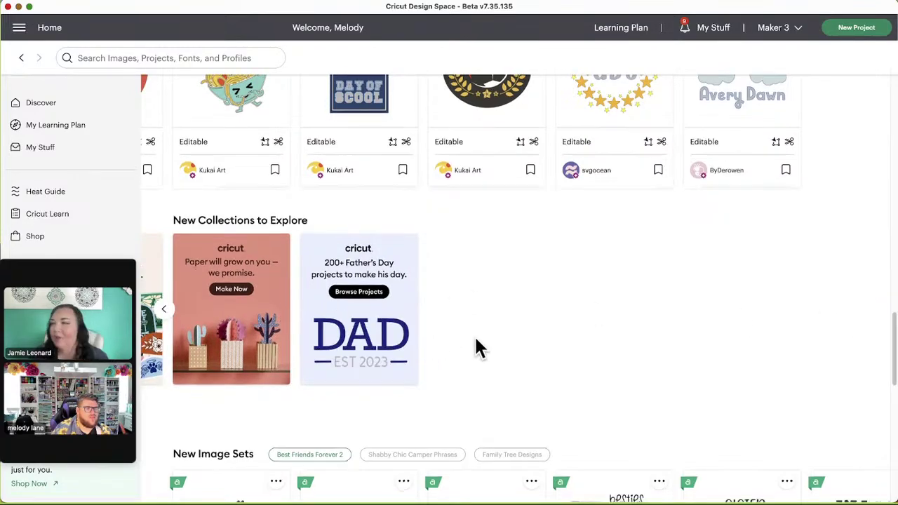
pyautogui.scroll(-5, 475, 347)
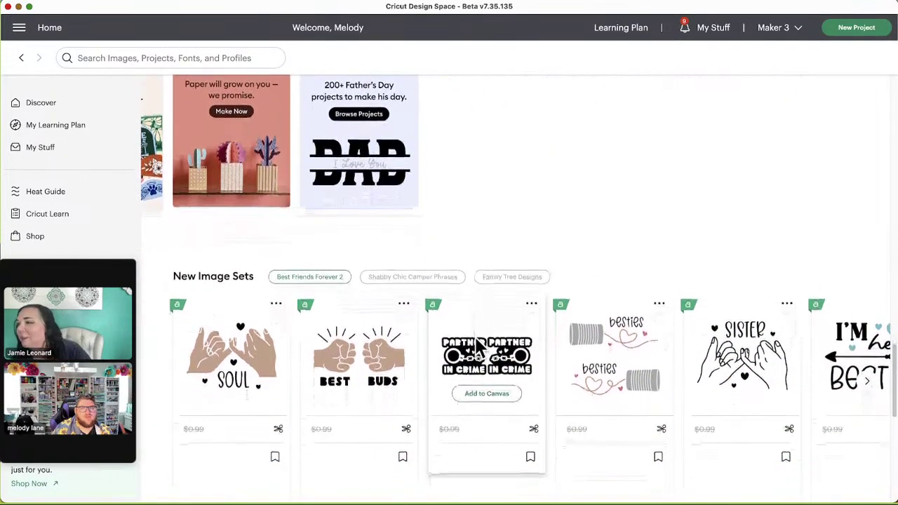
# Step: Page New Image Sets twice to the butterfly and She's My Bestie best-friend designs
pyautogui.scroll(-2, 476, 345)
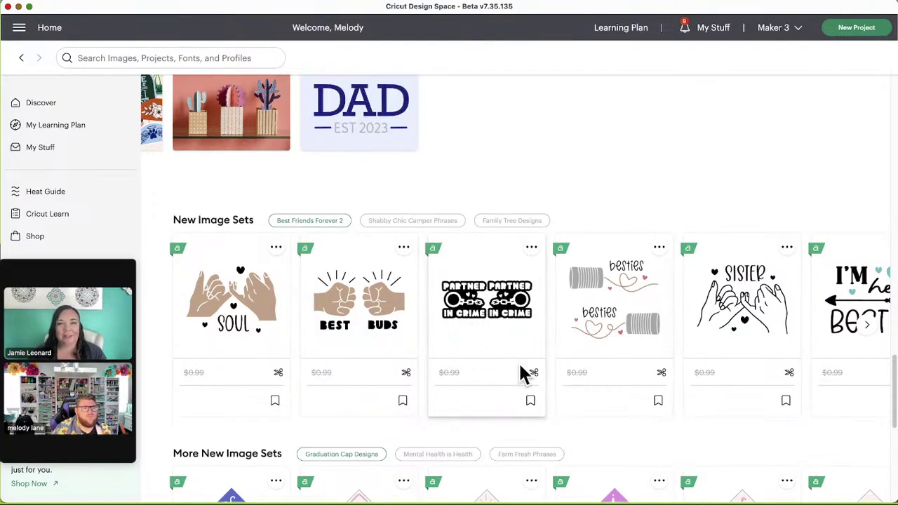
pyautogui.scroll(-1, 651, 358)
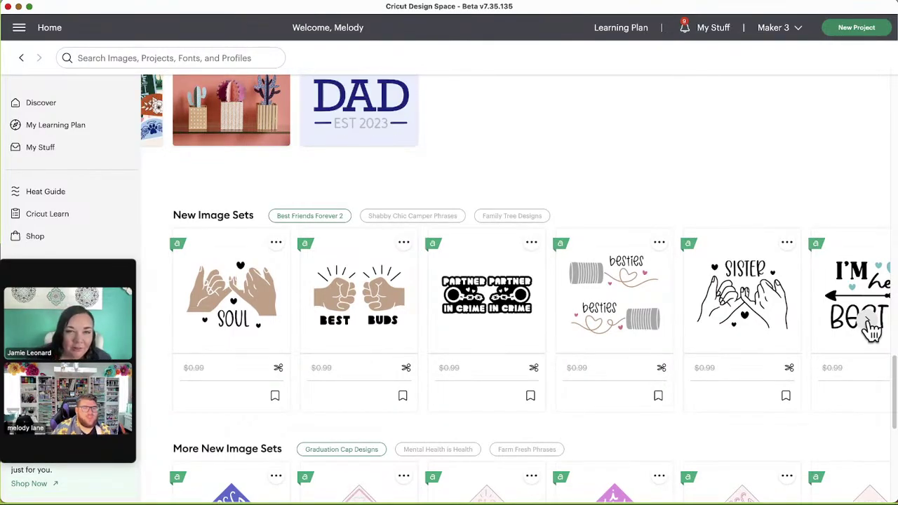
pyautogui.click(869, 322)
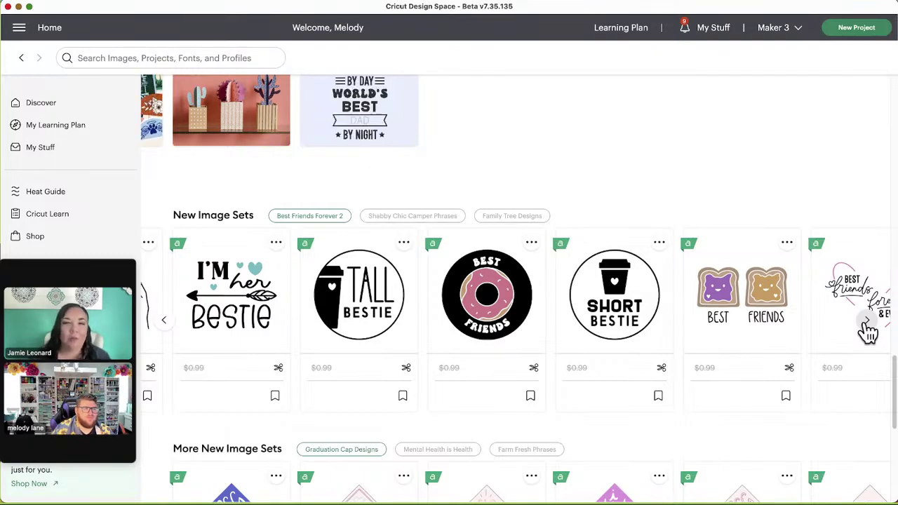
pyautogui.click(867, 325)
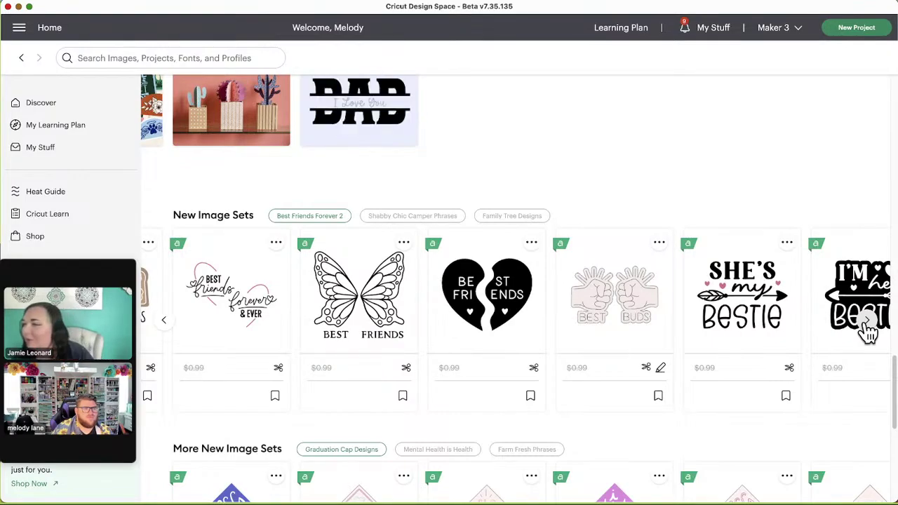
pyautogui.scroll(-3, 839, 343)
pyautogui.scroll(-2, 808, 362)
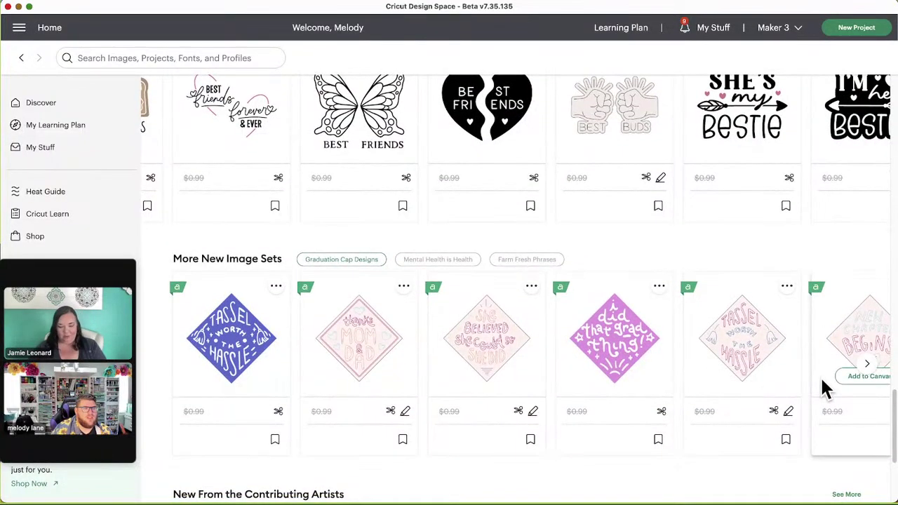
# Step: Scroll the Home page down to the New From the Contributing Artists row, starting with Cheers to 45 Years
pyautogui.click(867, 369)
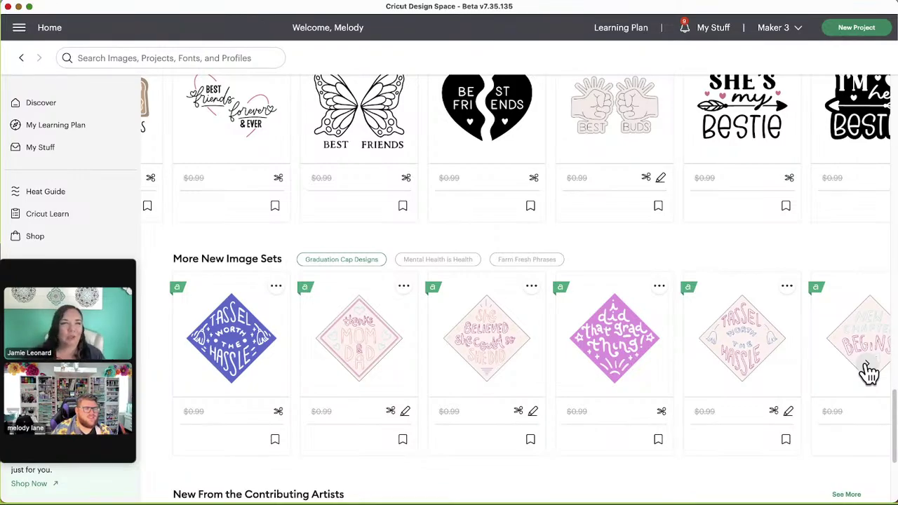
pyautogui.scroll(-3, 869, 373)
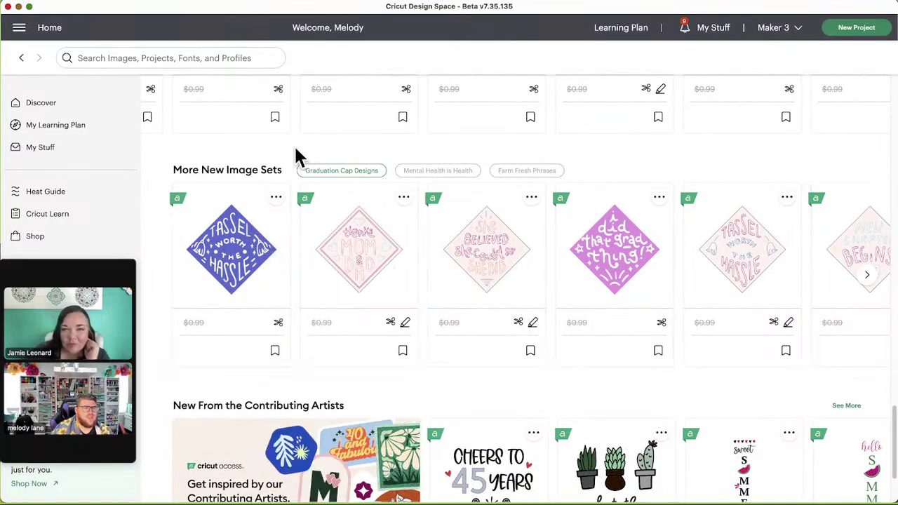
pyautogui.scroll(-4, 463, 342)
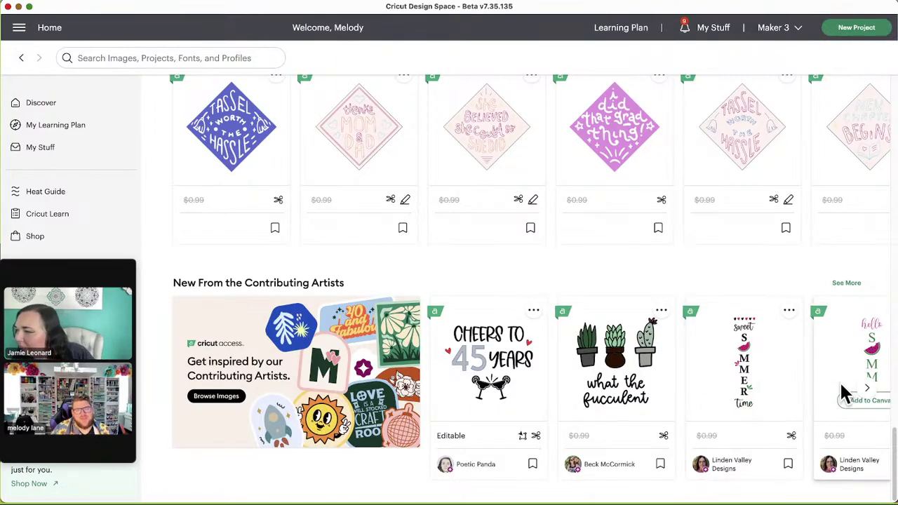
# Step: Page through the Contributing Artists designs four times forward and once back, ending on the Rooted & grounded cards
pyautogui.click(872, 393)
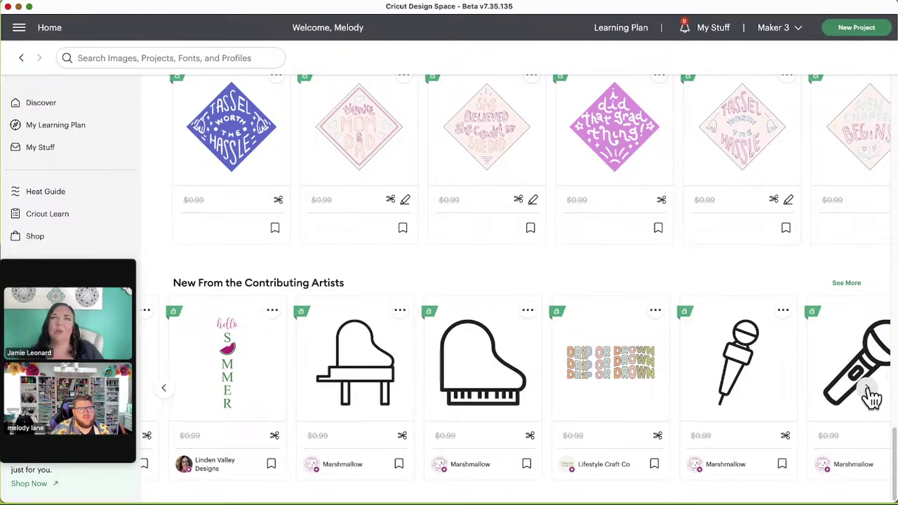
pyautogui.click(870, 394)
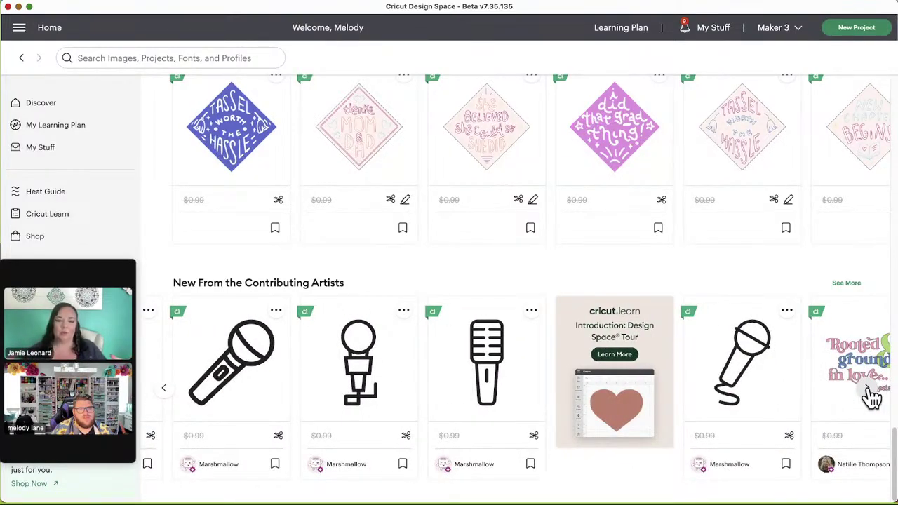
pyautogui.click(870, 394)
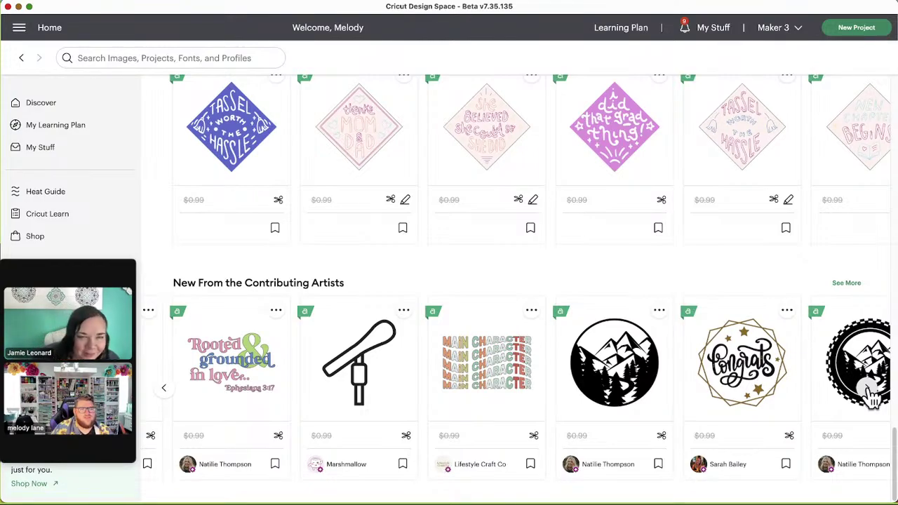
pyautogui.click(870, 396)
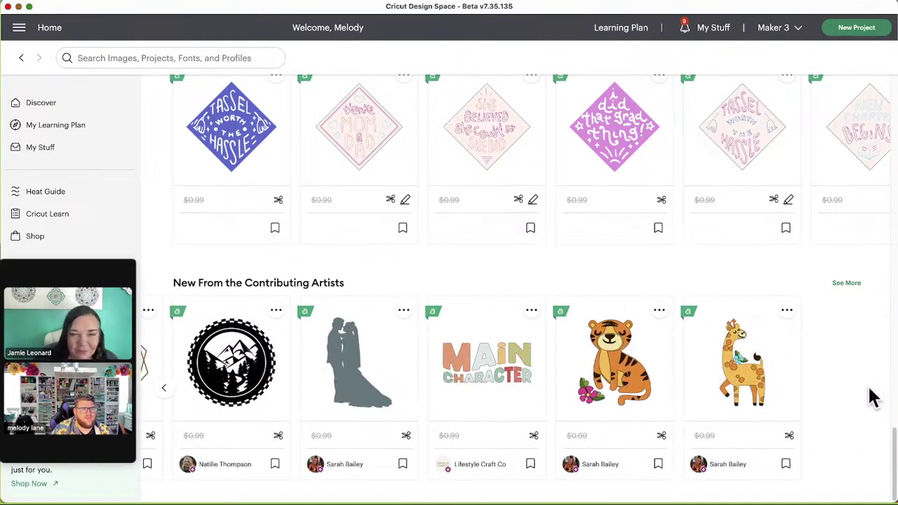
pyautogui.moveTo(717, 385)
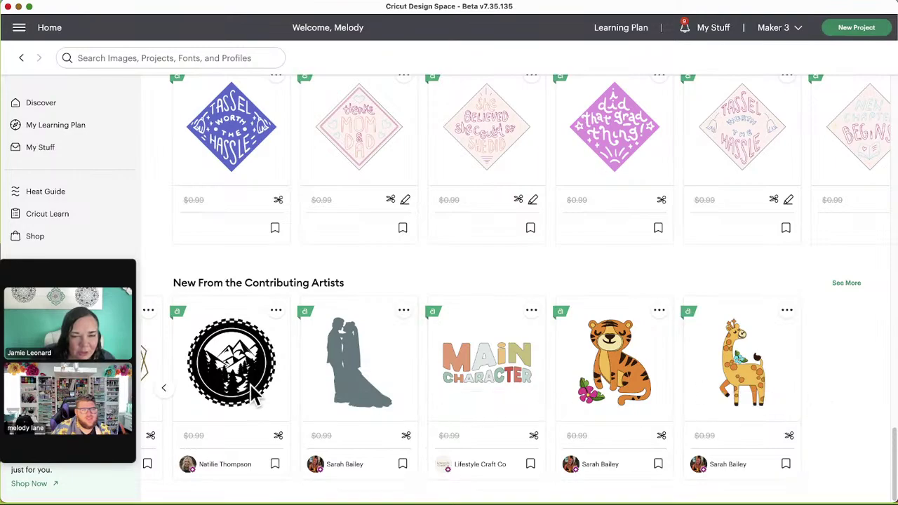
pyautogui.moveTo(231, 391)
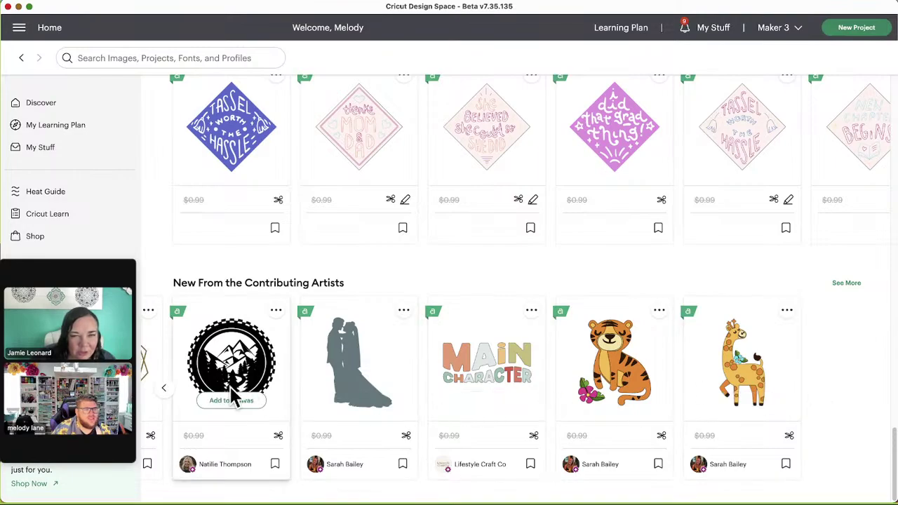
pyautogui.click(164, 394)
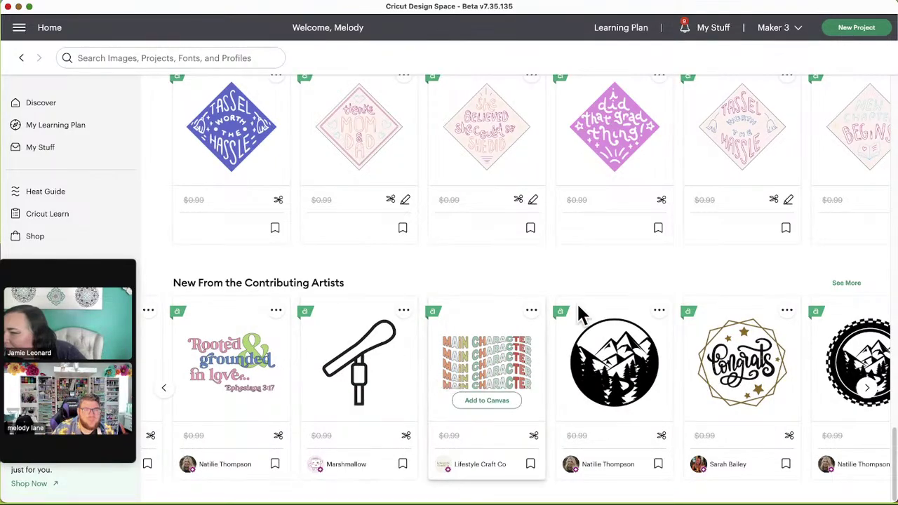
pyautogui.click(20, 29)
# Step: Return to Home from the main menu, then open a blank Untitled Canvas
pyautogui.click(28, 97)
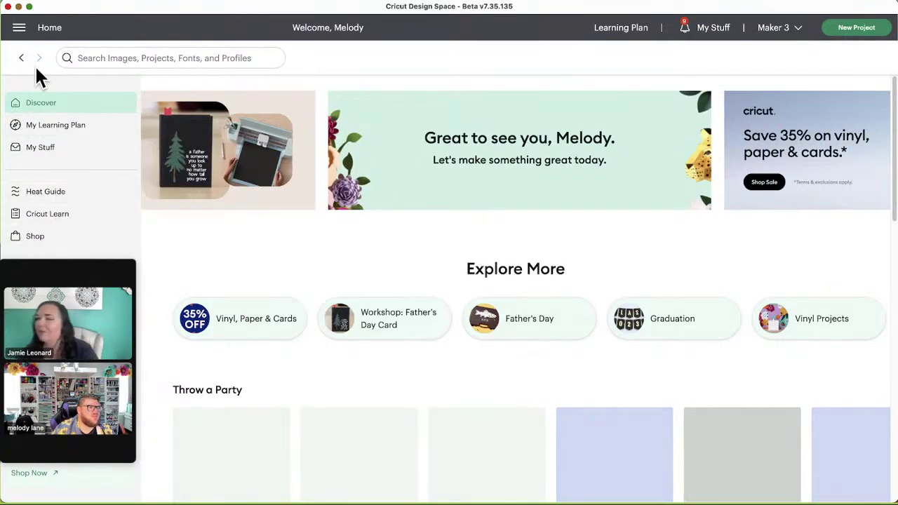
pyautogui.click(20, 30)
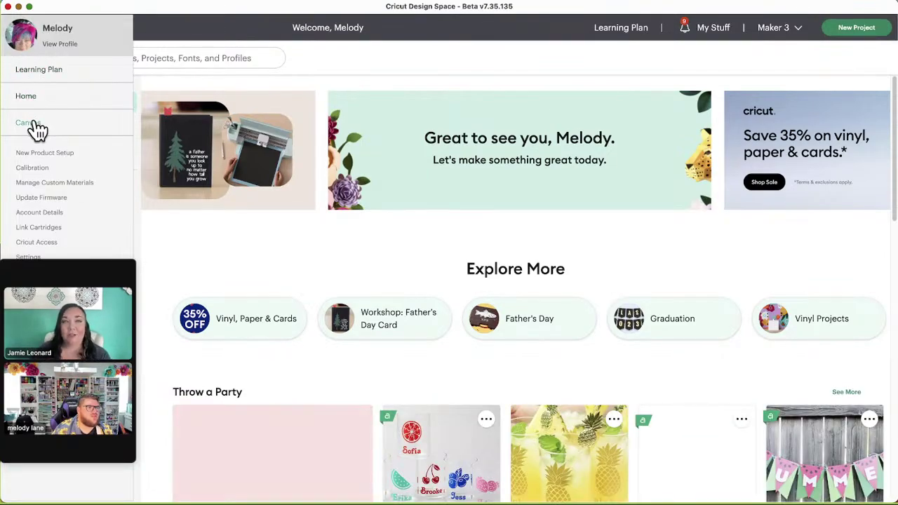
pyautogui.click(281, 188)
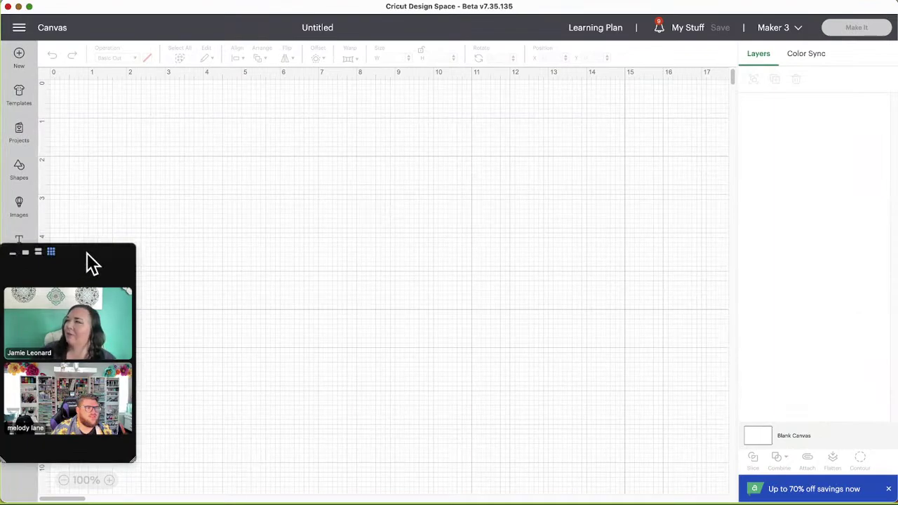
# Step: Open the Images library with its browse categories over the blank canvas
pyautogui.moveTo(90, 262); pyautogui.dragTo(89, 294)
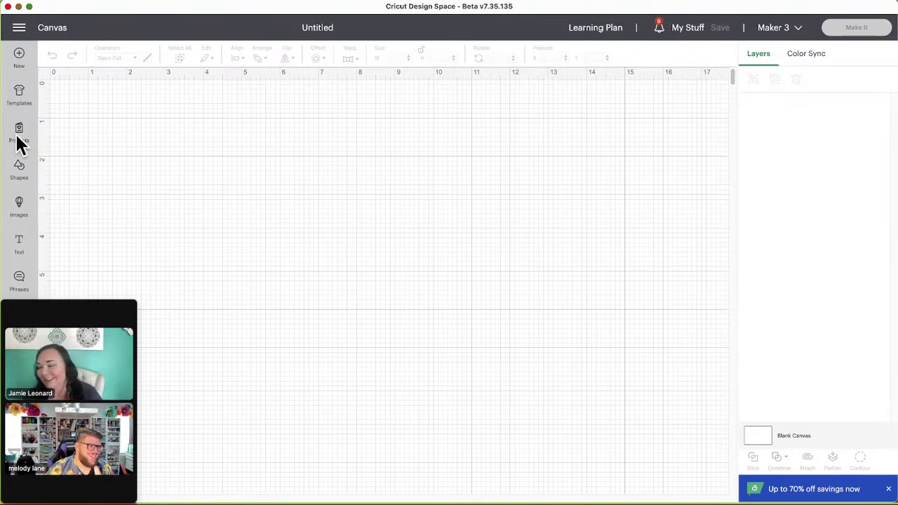
pyautogui.click(20, 205)
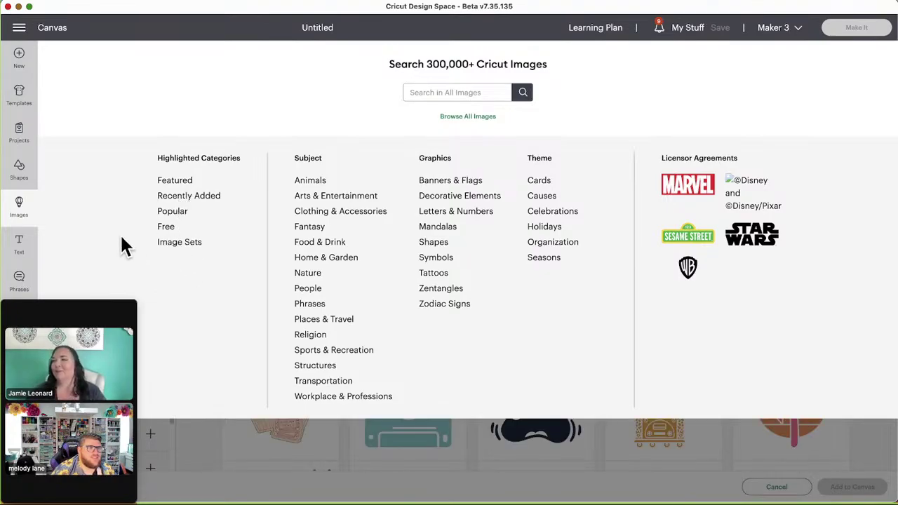
# Step: Close the Images library to get back to the empty Untitled canvas
pyautogui.click(20, 209)
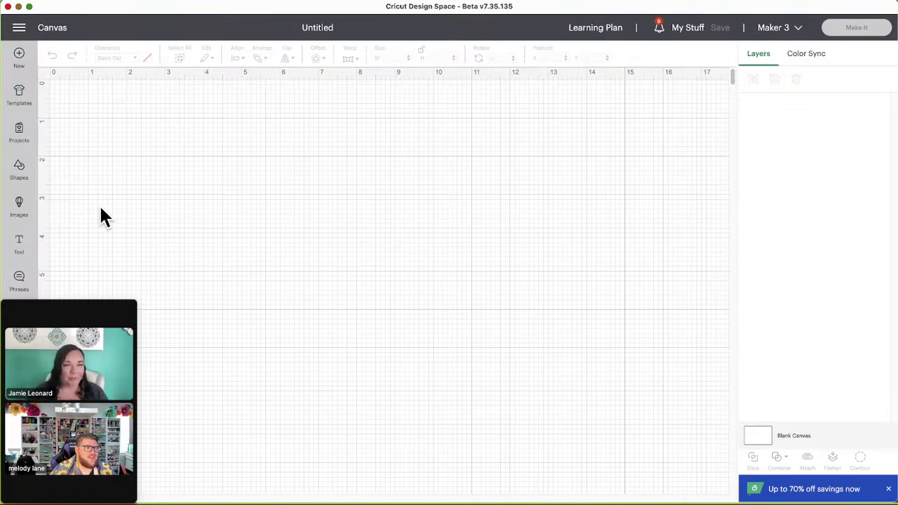
# Step: Reopen the Images library and bring up the 'Category: All Images' category list
pyautogui.click(18, 210)
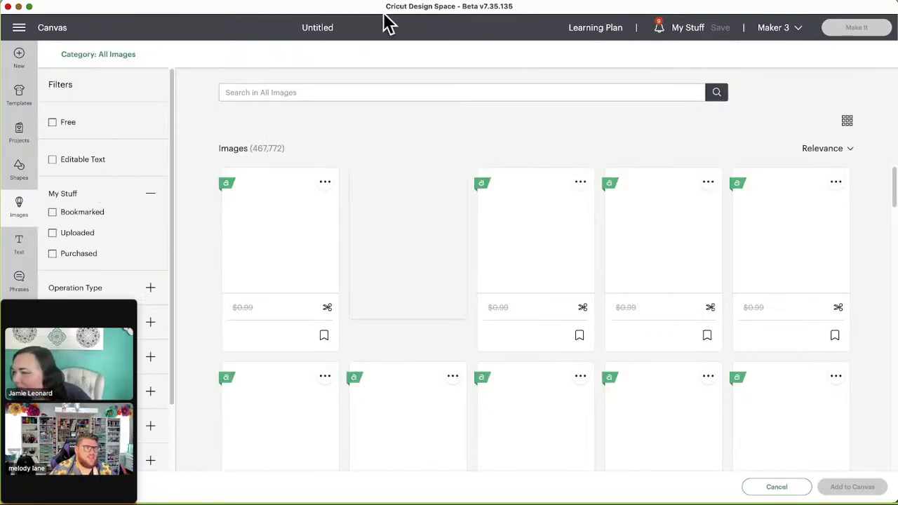
pyautogui.click(126, 55)
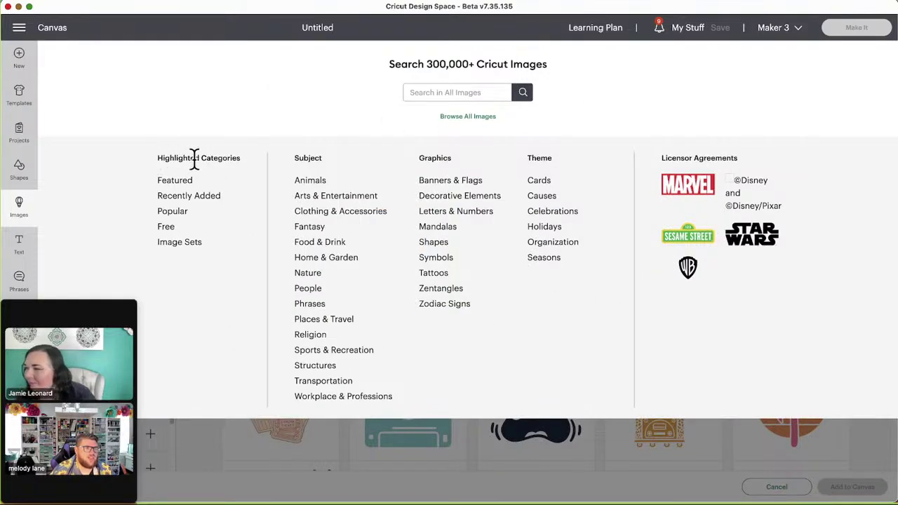
# Step: Open the Image Sets category, listing 6,519 sets like Pregnancy T-Shirts For Dad
pyautogui.click(188, 243)
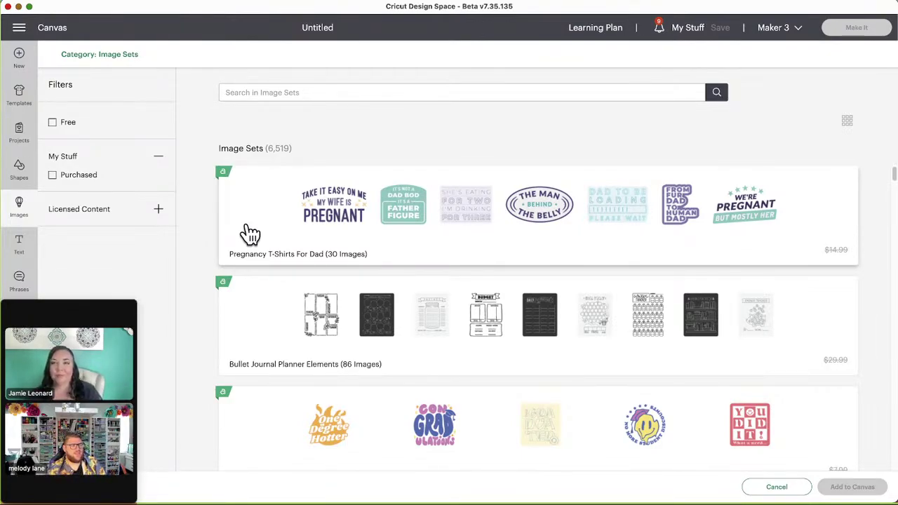
pyautogui.moveTo(113, 312)
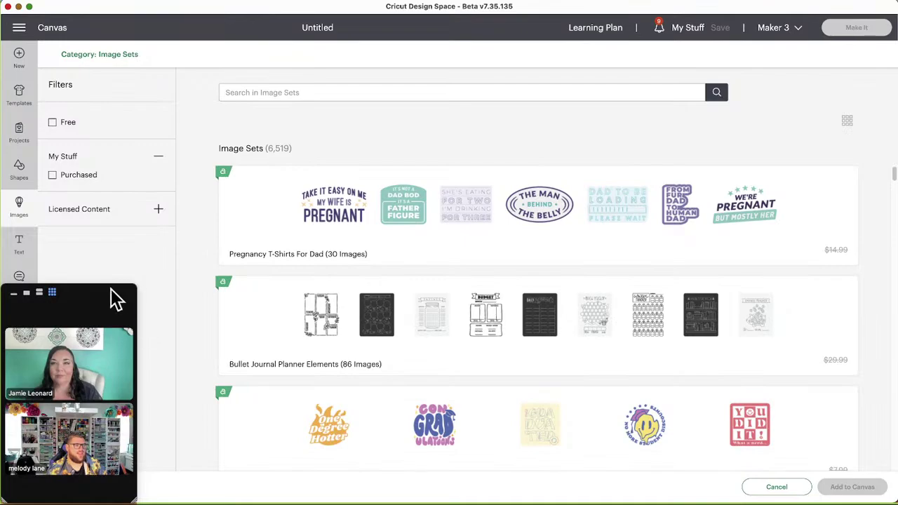
pyautogui.moveTo(114, 297); pyautogui.dragTo(125, 248)
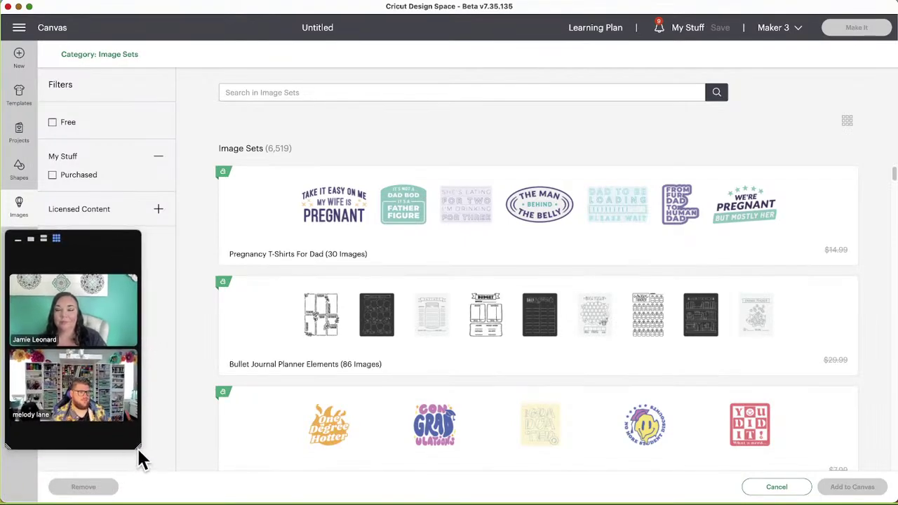
pyautogui.moveTo(141, 449); pyautogui.dragTo(149, 461)
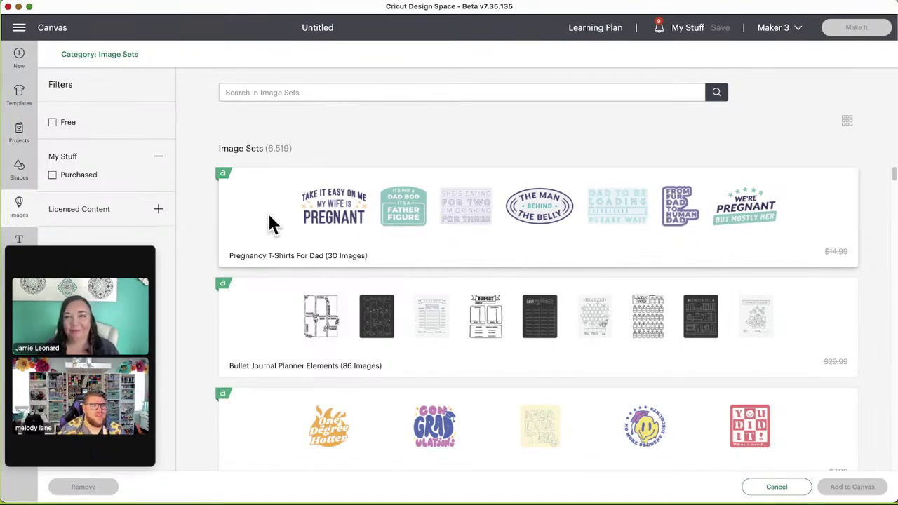
pyautogui.click(354, 224)
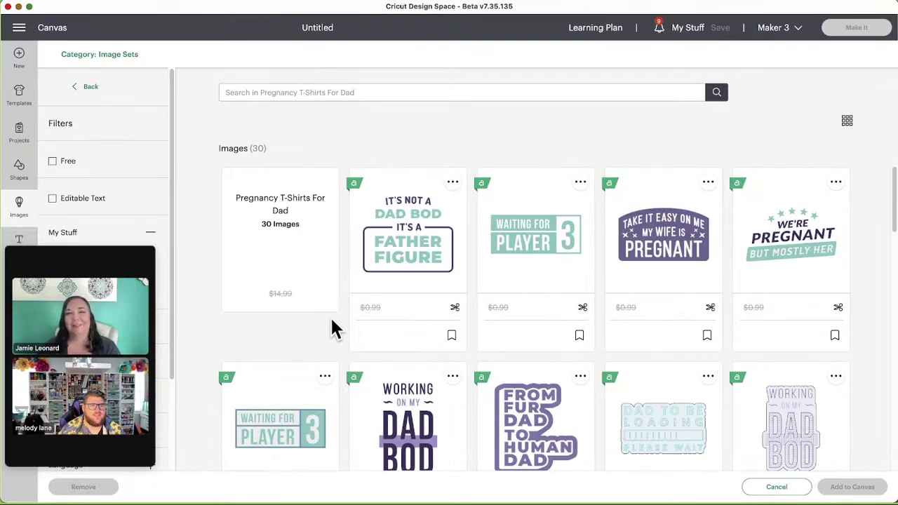
pyautogui.scroll(-1, 250, 346)
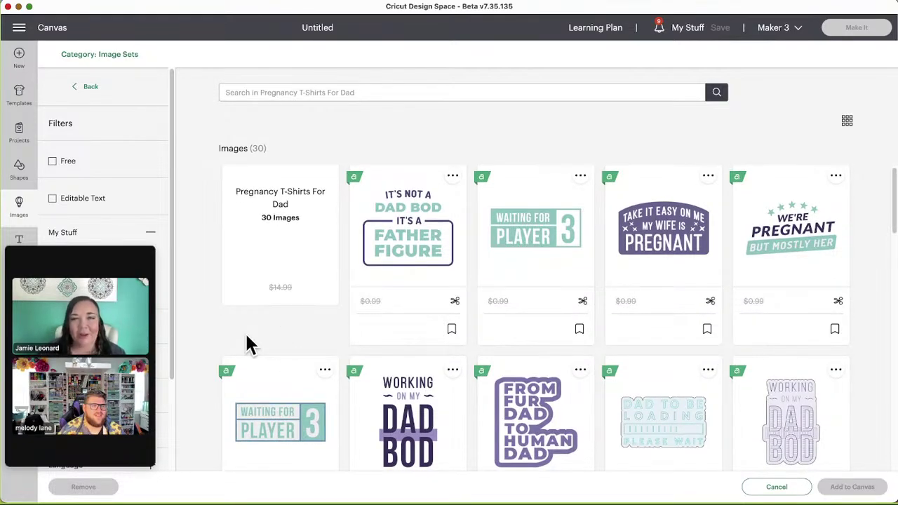
pyautogui.scroll(-2, 250, 344)
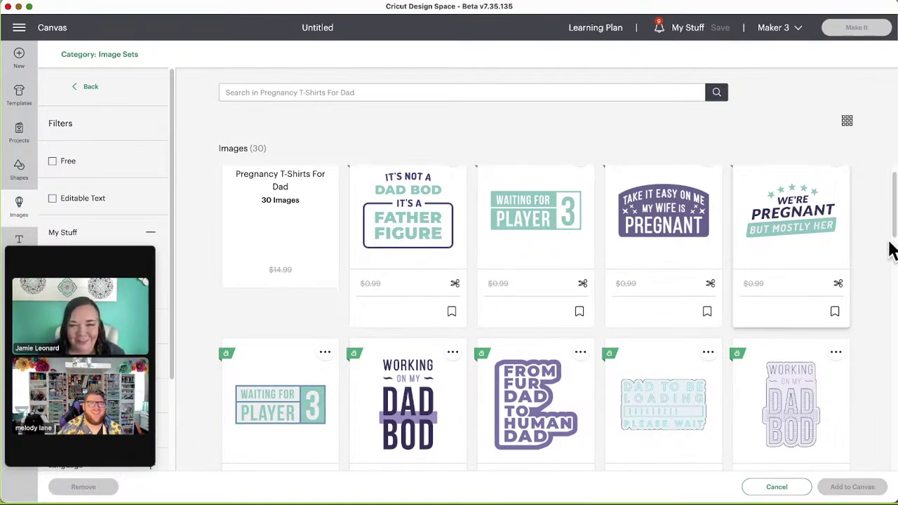
pyautogui.scroll(-1, 609, 276)
pyautogui.scroll(-3, 607, 280)
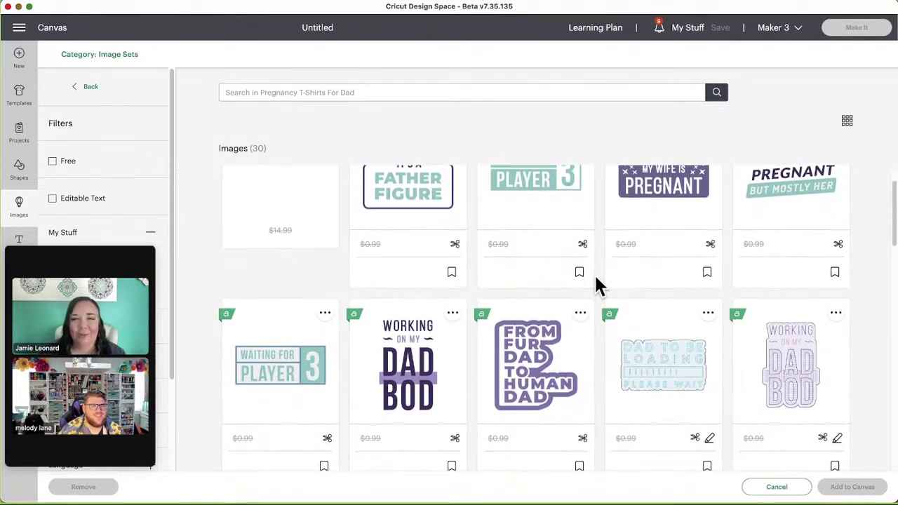
pyautogui.scroll(-3, 595, 279)
pyautogui.scroll(-5, 596, 284)
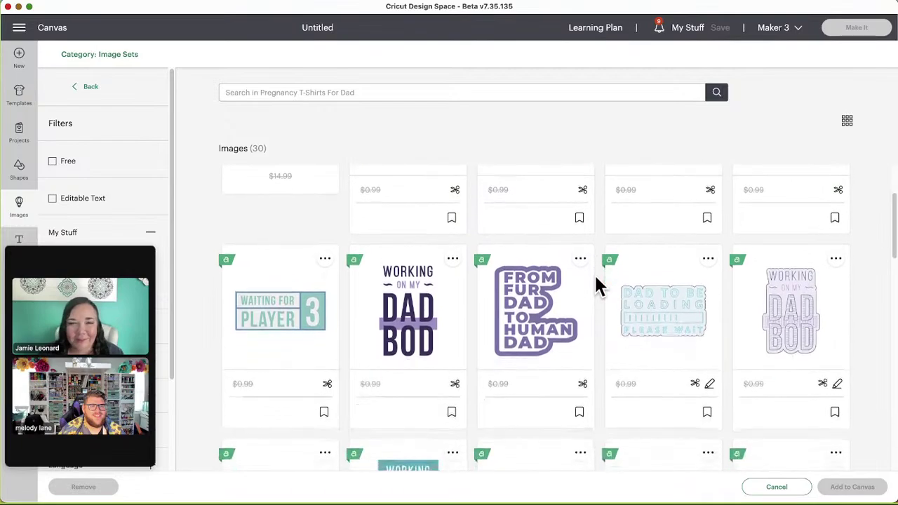
pyautogui.scroll(-5, 595, 285)
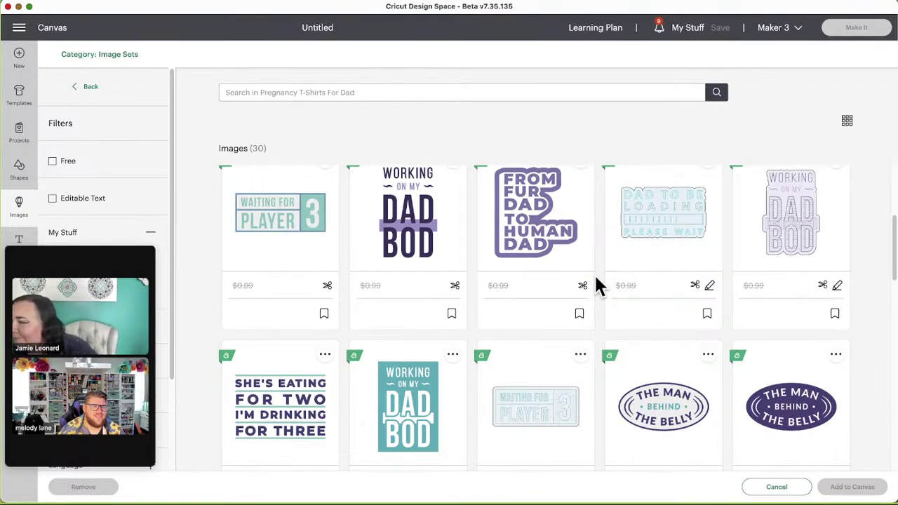
pyautogui.scroll(-5, 596, 286)
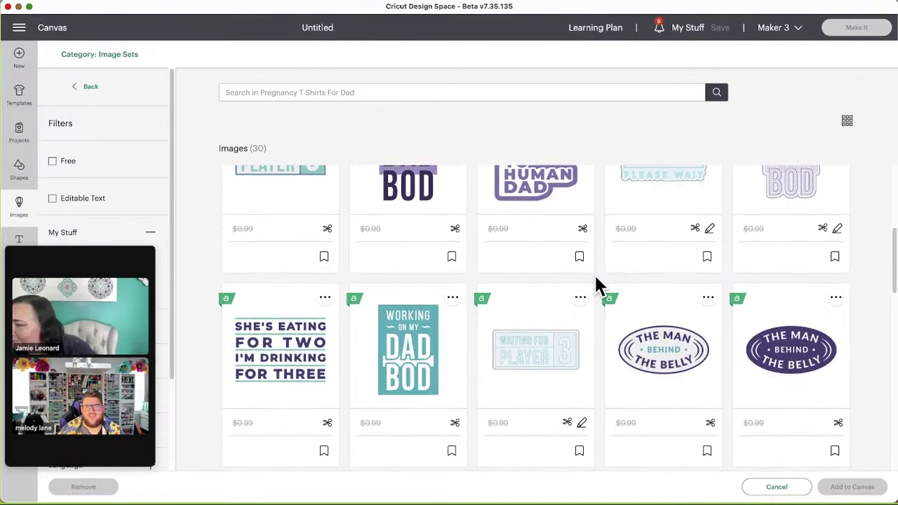
pyautogui.scroll(-4, 595, 277)
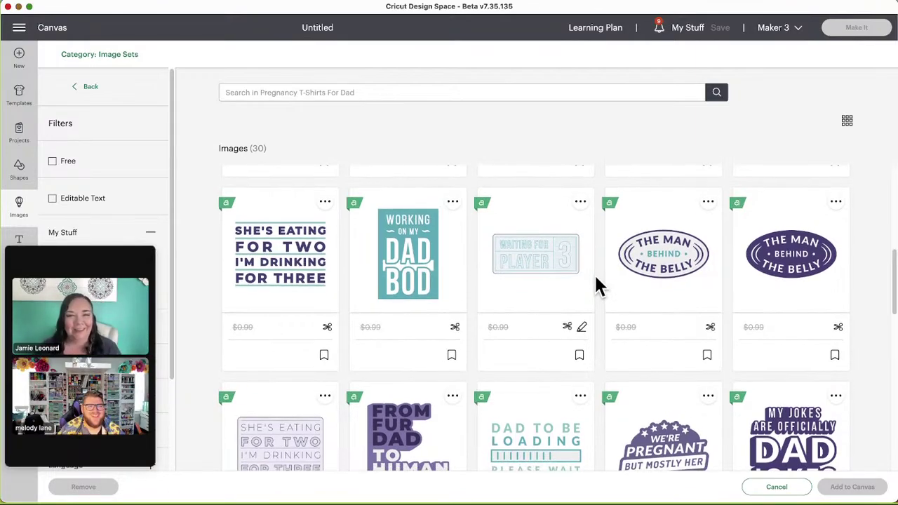
# Step: Scroll the Pregnancy T-Shirts For Dad images down to Dad Jokes, then go back to Related Image Sets
pyautogui.scroll(-1, 595, 279)
pyautogui.scroll(-1, 595, 286)
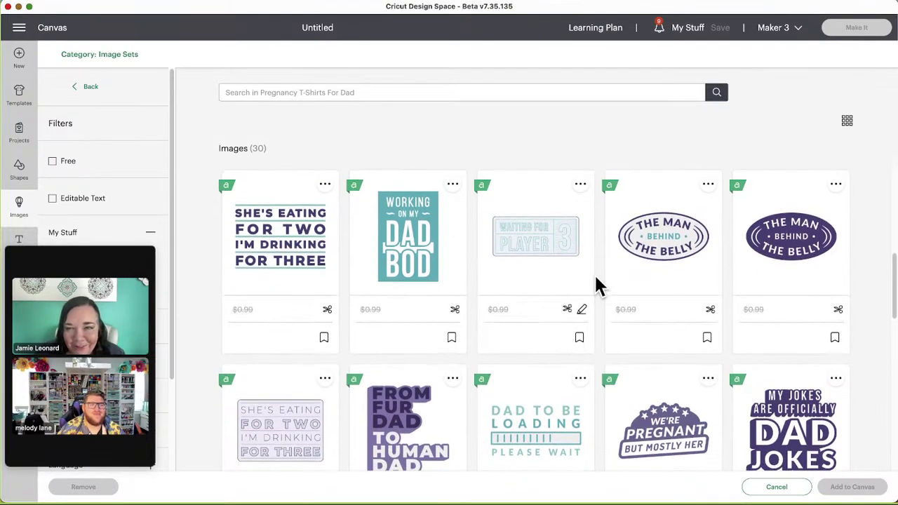
pyautogui.scroll(-3, 604, 291)
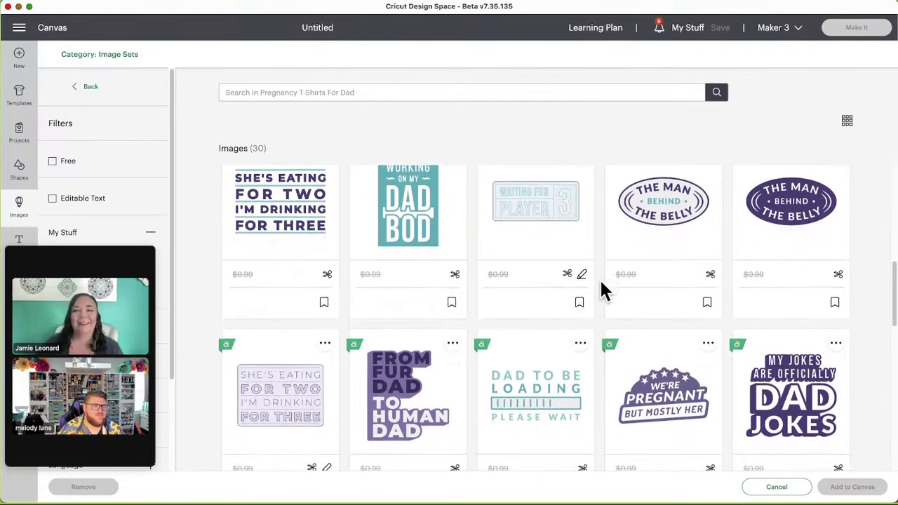
pyautogui.scroll(-2, 603, 291)
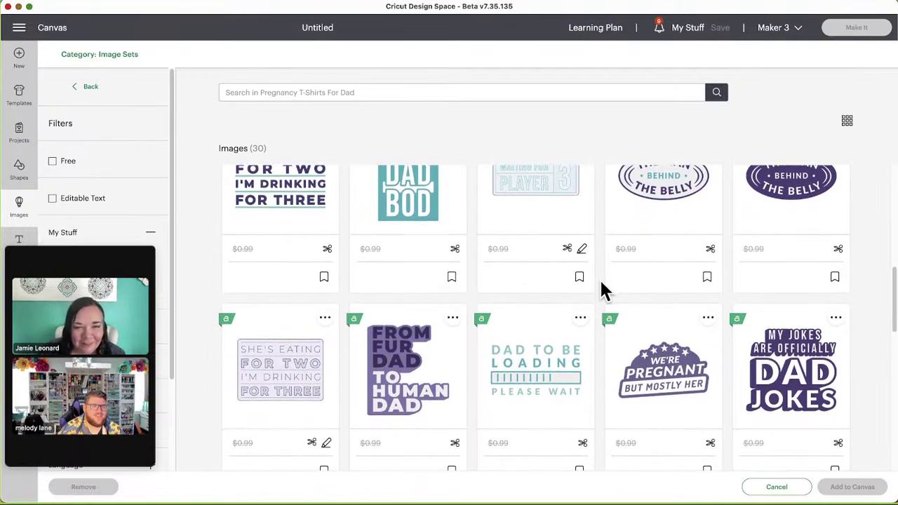
pyautogui.scroll(-2, 602, 285)
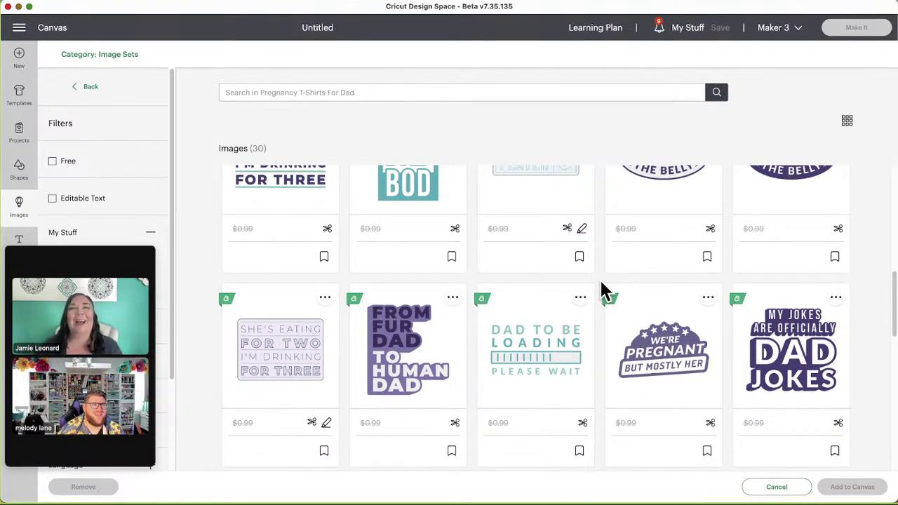
pyautogui.scroll(-3, 602, 290)
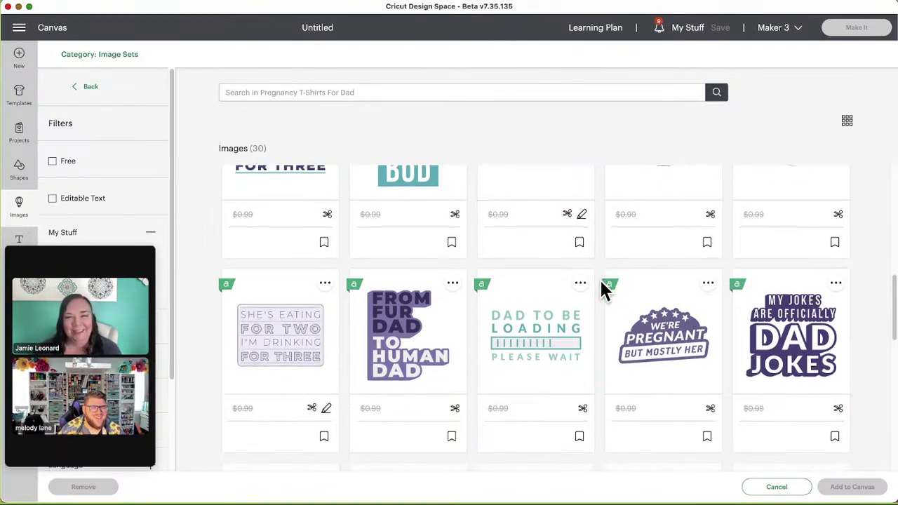
pyautogui.scroll(-6, 601, 288)
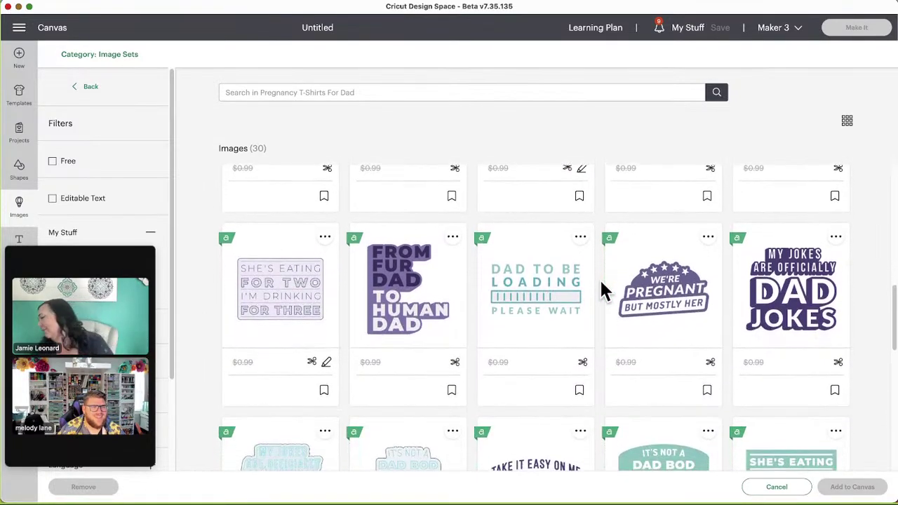
pyautogui.scroll(-7, 602, 289)
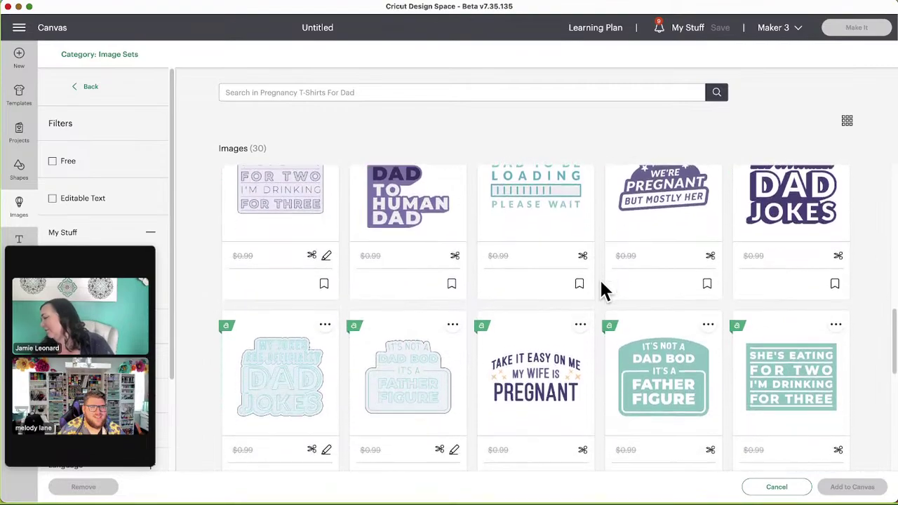
pyautogui.scroll(-1, 602, 290)
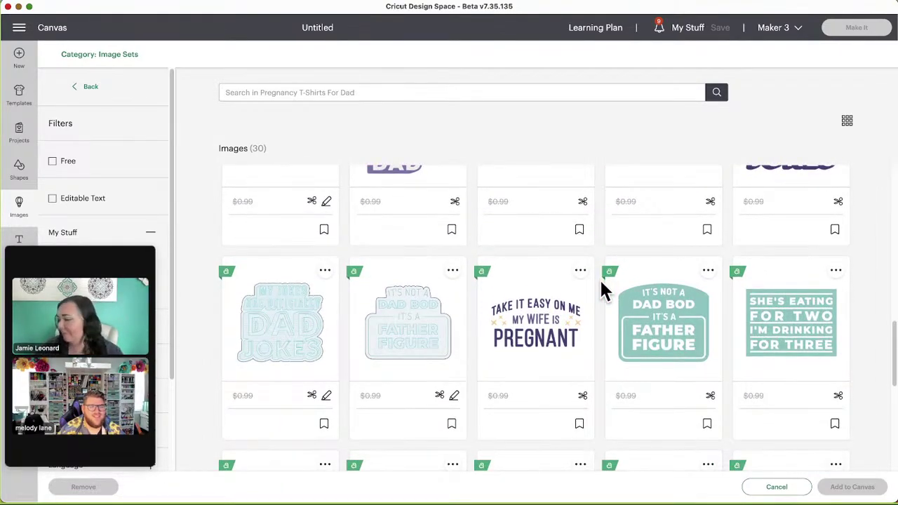
pyautogui.scroll(-2, 601, 284)
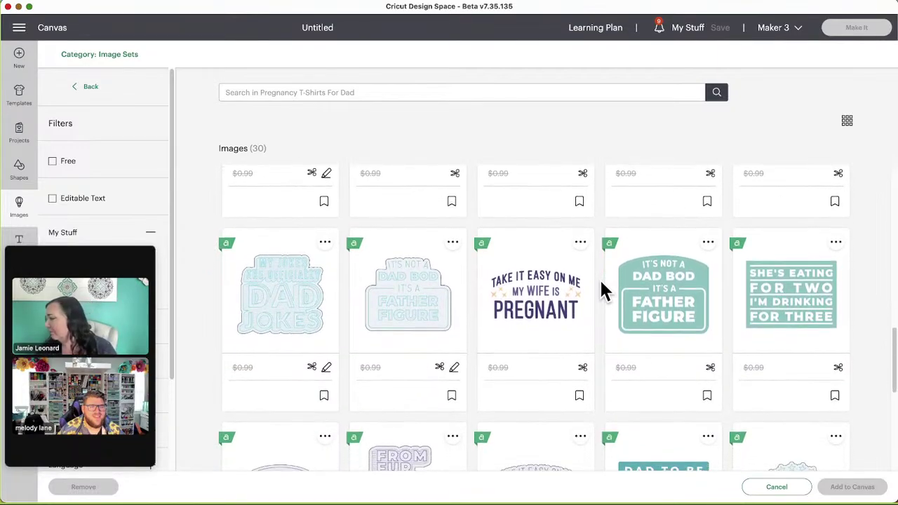
pyautogui.scroll(-11, 601, 286)
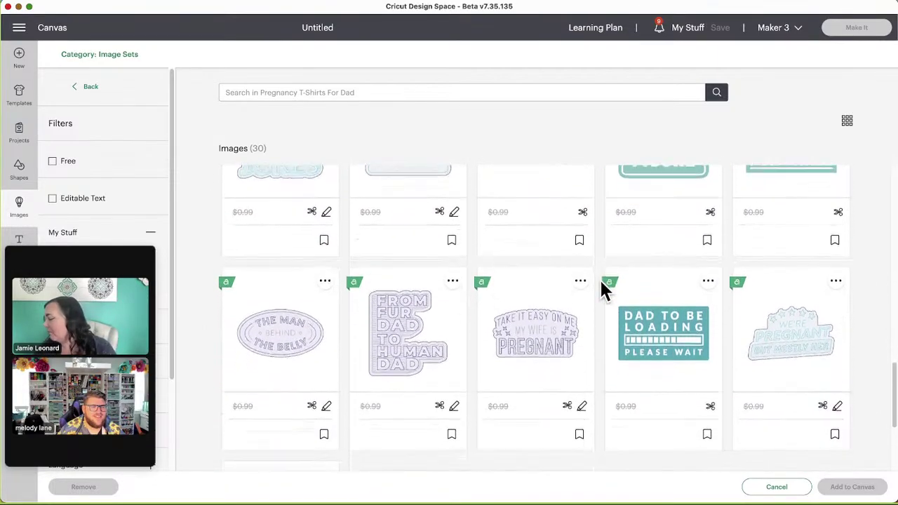
pyautogui.scroll(-1, 605, 291)
pyautogui.scroll(-4, 600, 283)
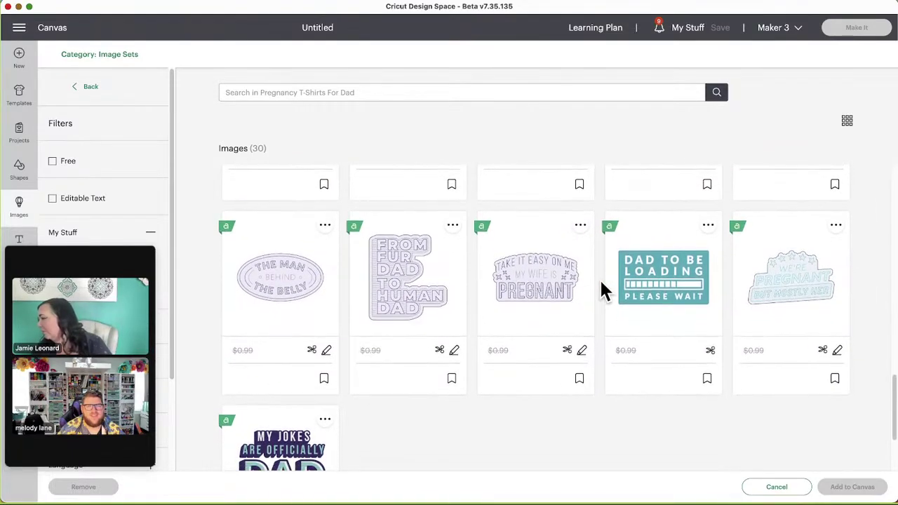
pyautogui.scroll(-3, 601, 282)
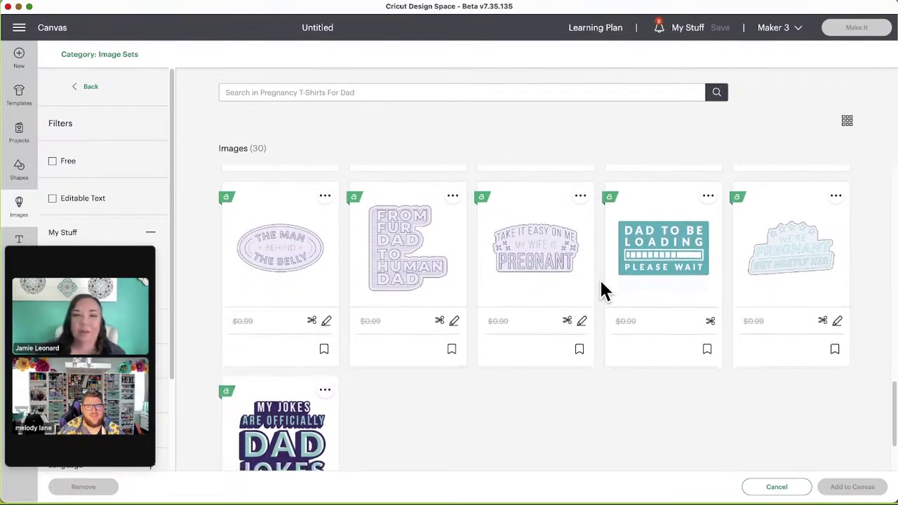
pyautogui.scroll(-5, 602, 286)
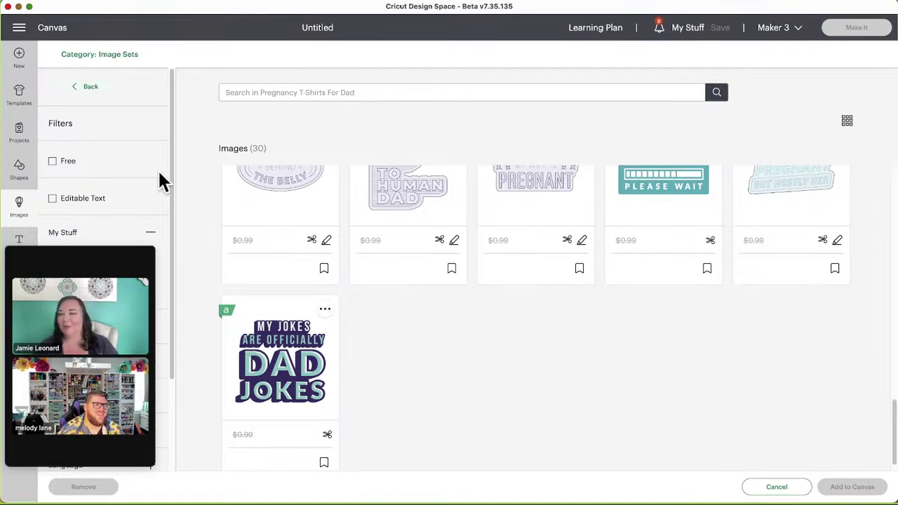
pyautogui.scroll(4, 456, 372)
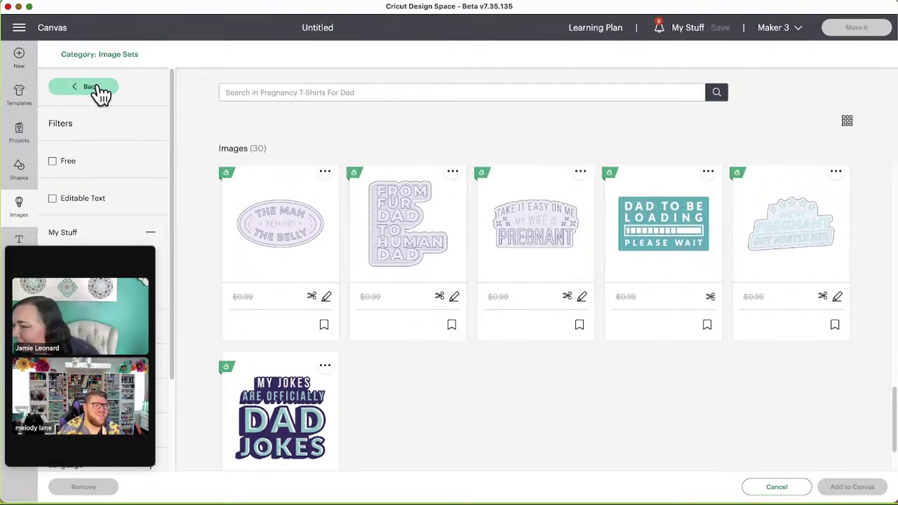
pyautogui.click(92, 87)
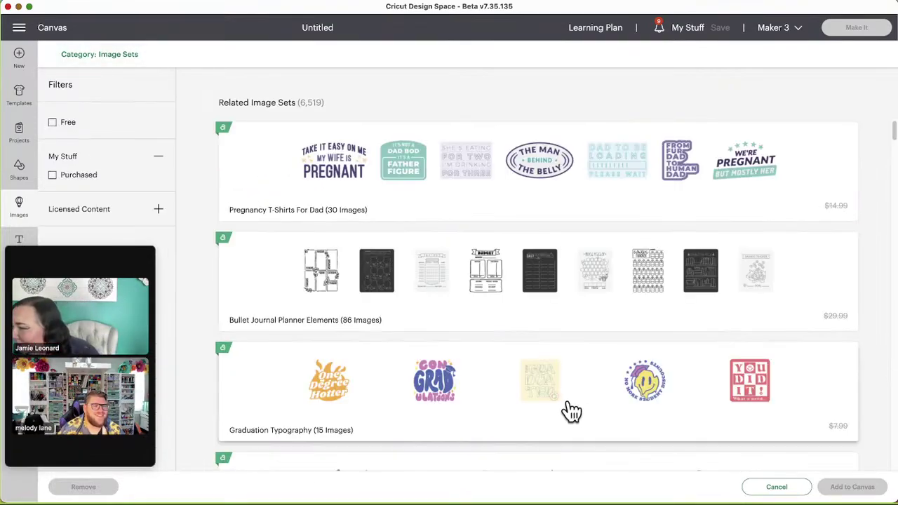
# Step: Open the Bullet Journal Planner Elements set and scroll through its 86 images
pyautogui.click(260, 279)
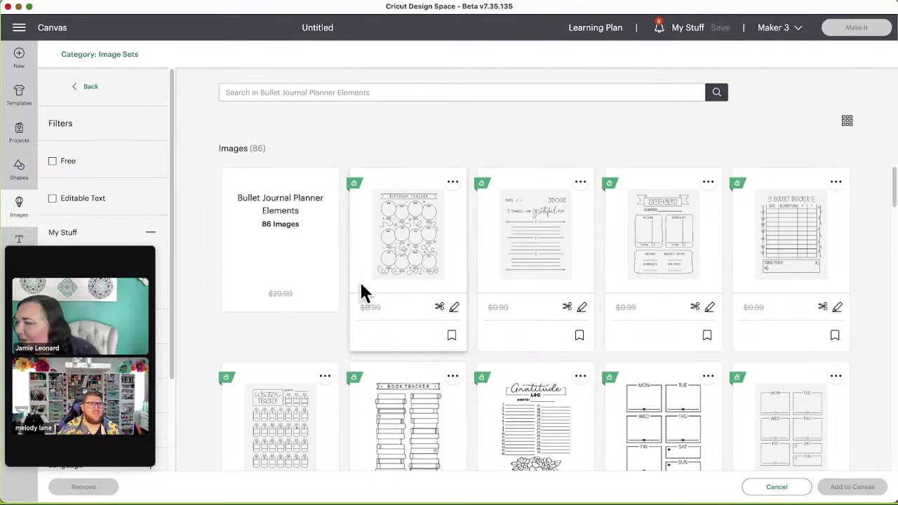
pyautogui.scroll(-1, 417, 272)
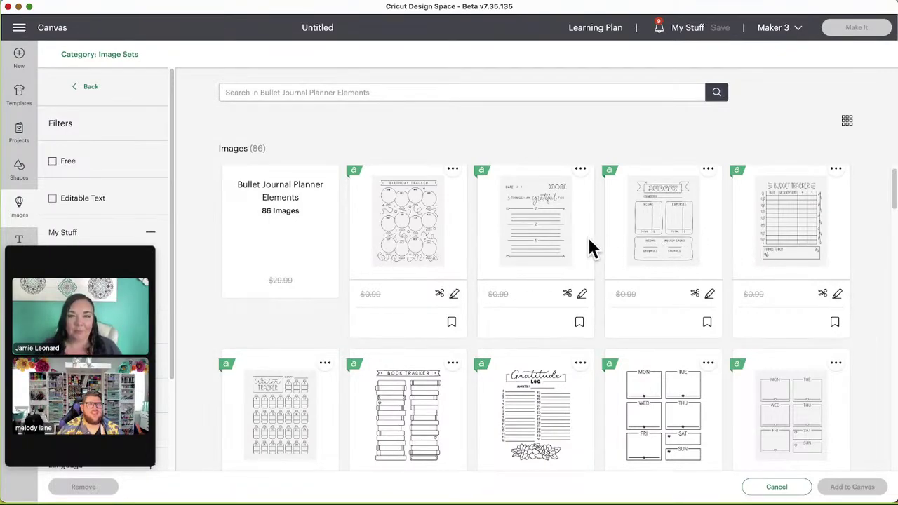
pyautogui.scroll(-3, 612, 239)
pyautogui.scroll(-4, 612, 241)
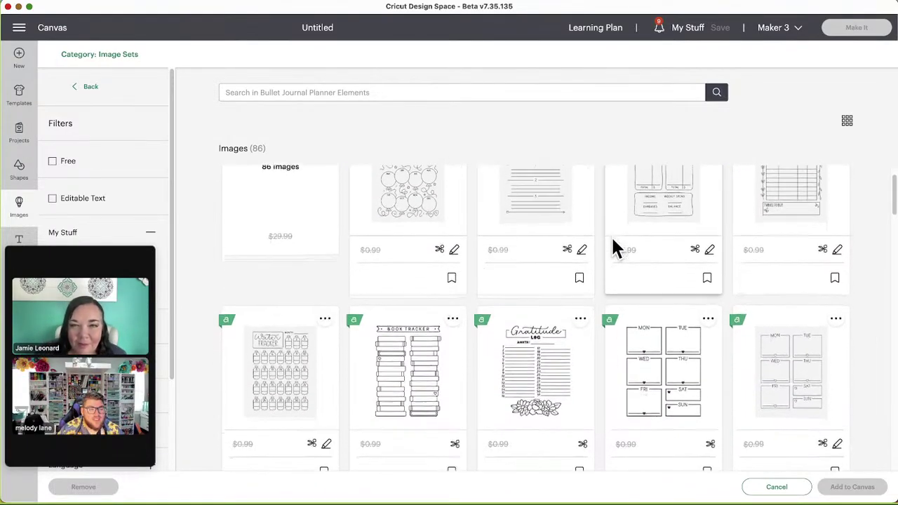
pyautogui.scroll(-2, 612, 241)
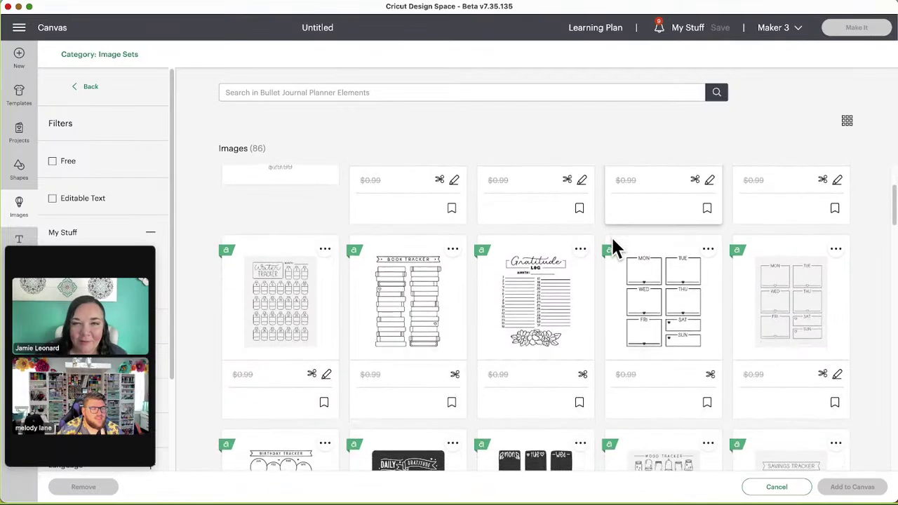
pyautogui.scroll(4, 611, 235)
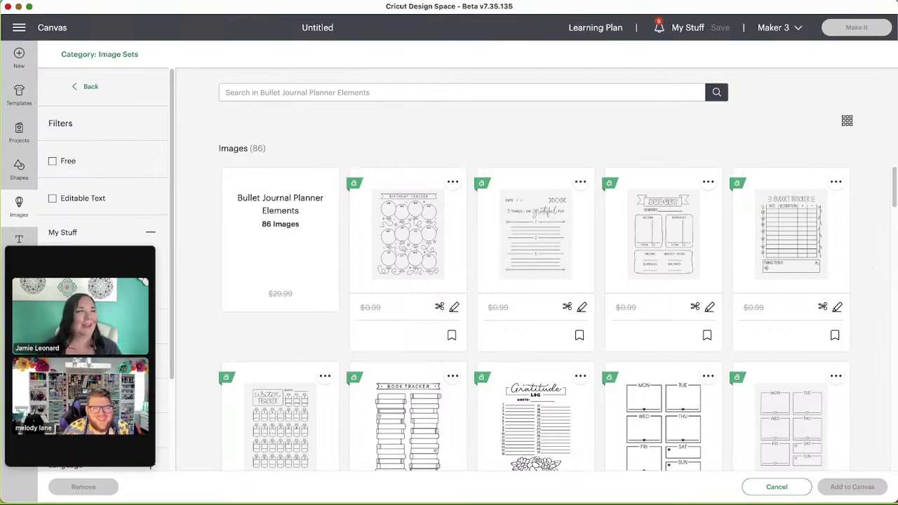
pyautogui.scroll(-1, 863, 308)
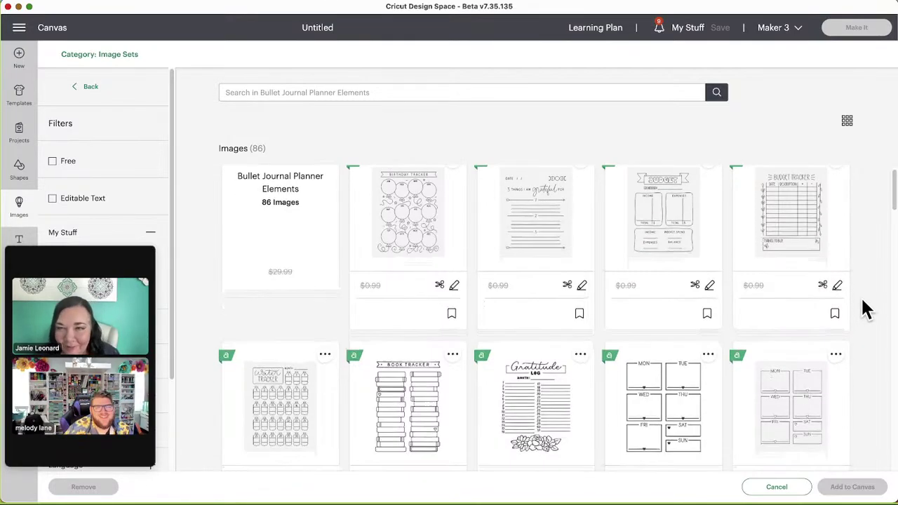
pyautogui.scroll(-1, 864, 309)
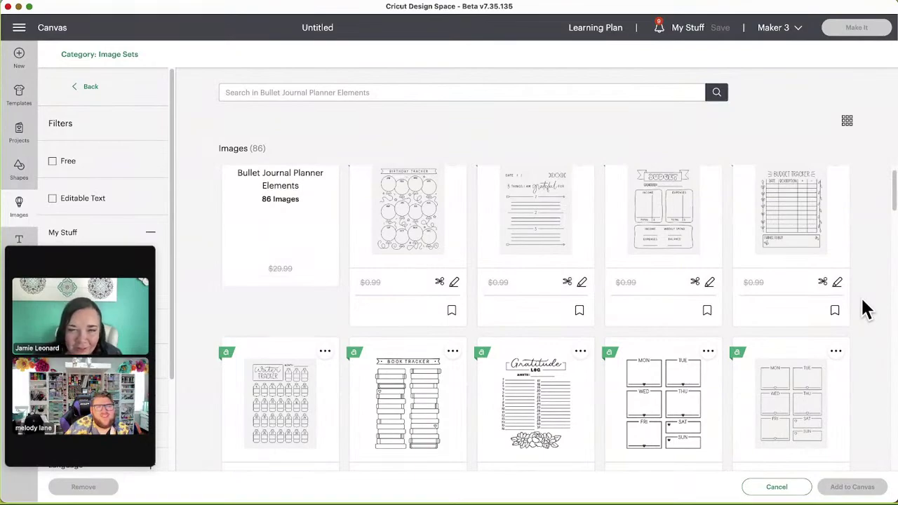
pyautogui.scroll(-2, 858, 294)
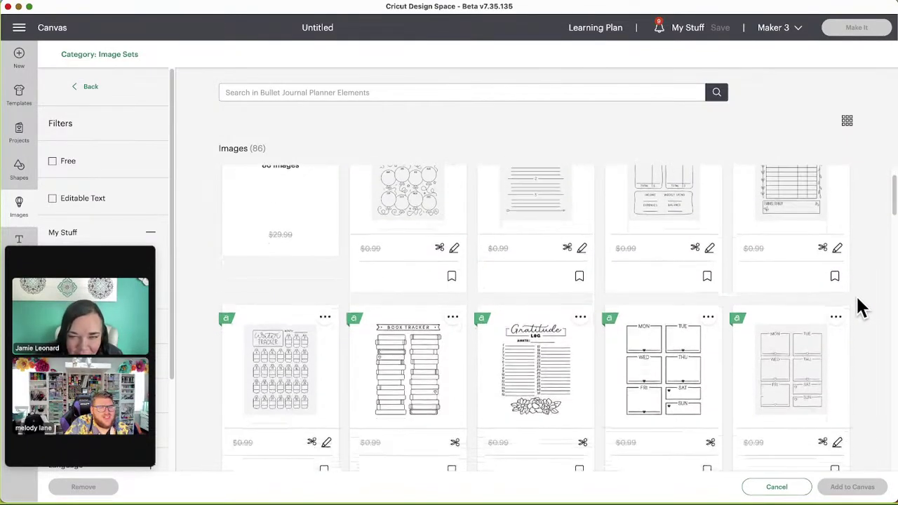
pyautogui.scroll(-1, 857, 302)
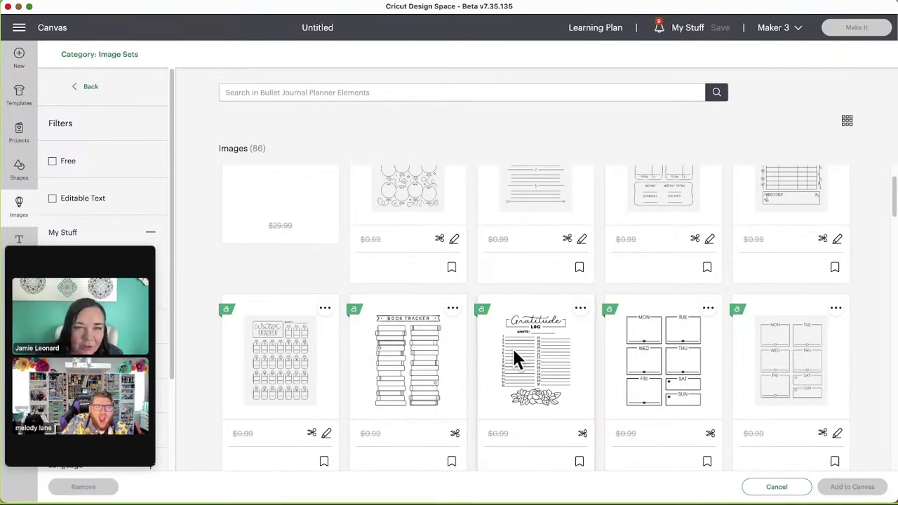
pyautogui.scroll(-5, 495, 354)
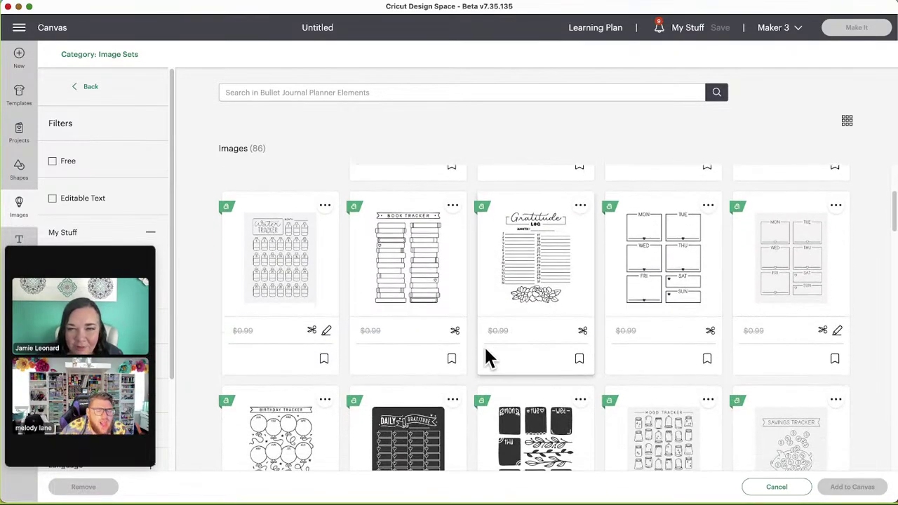
pyautogui.scroll(-4, 488, 328)
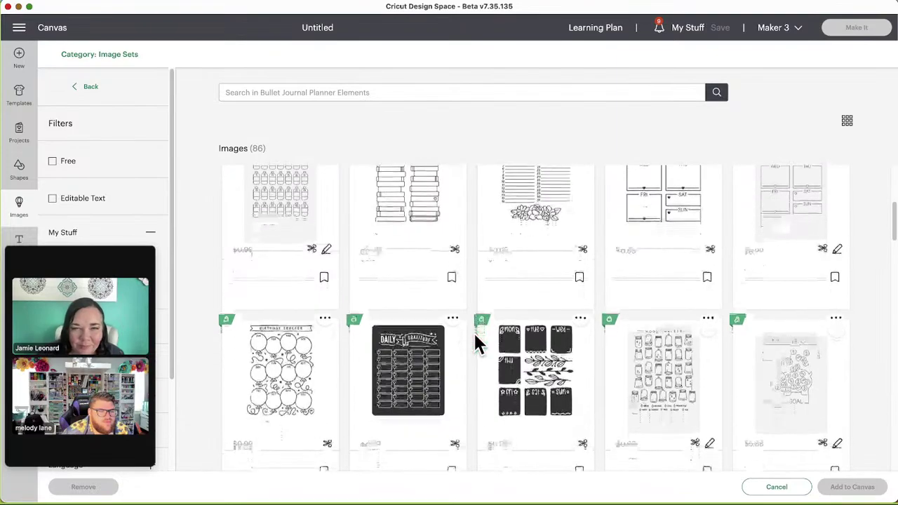
pyautogui.scroll(-1, 474, 343)
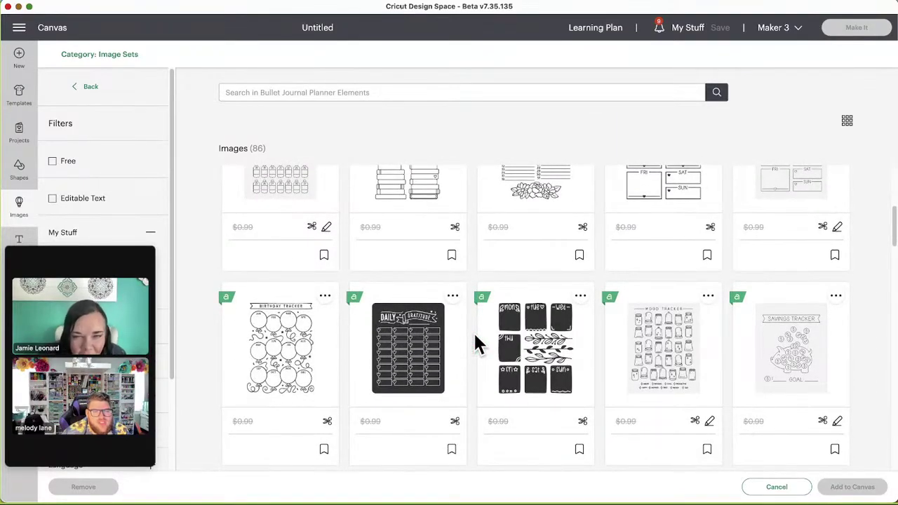
pyautogui.scroll(-1, 475, 343)
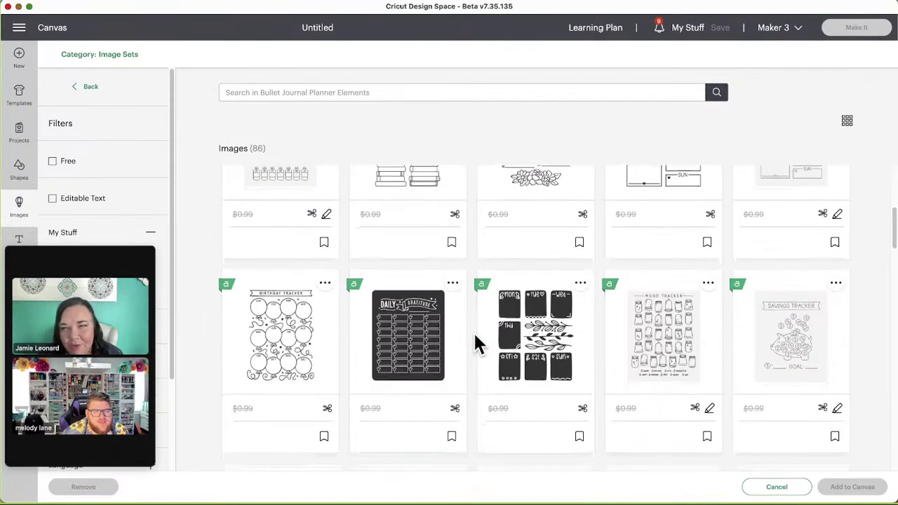
pyautogui.scroll(-3, 474, 343)
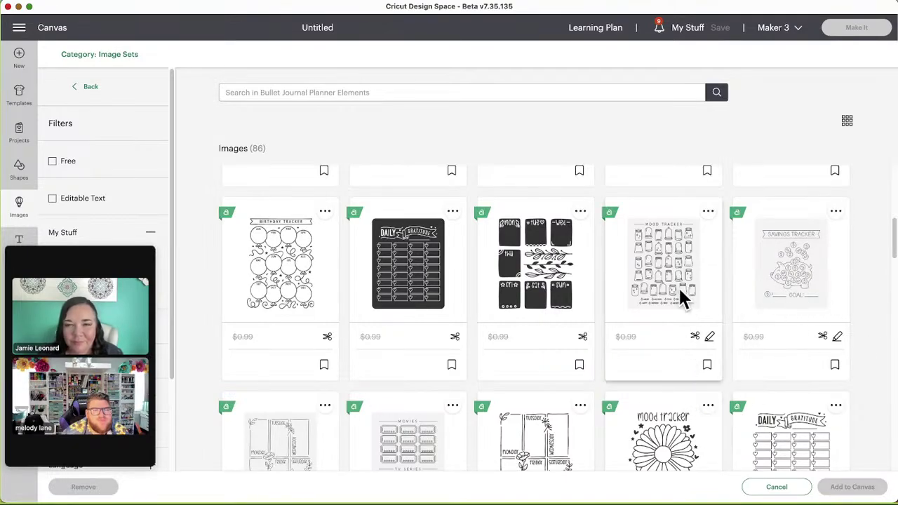
pyautogui.scroll(-1, 602, 348)
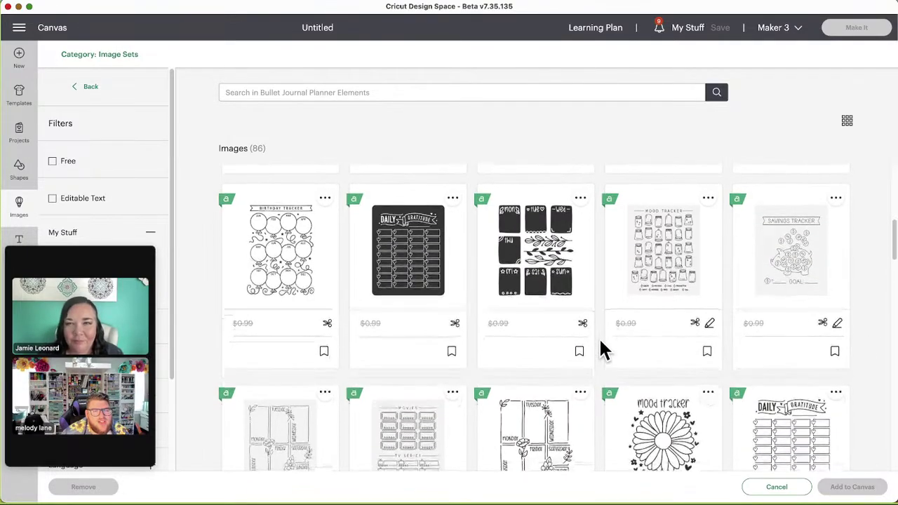
pyautogui.scroll(-5, 601, 347)
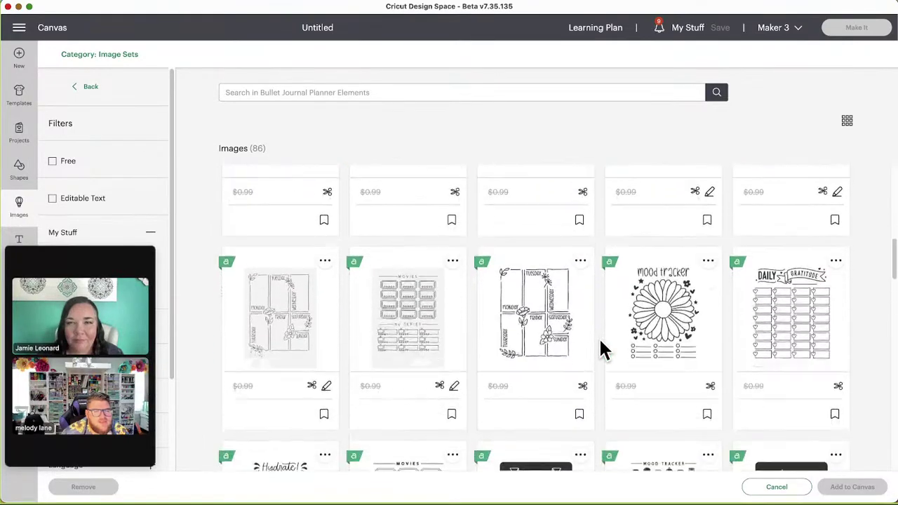
pyautogui.scroll(-2, 602, 348)
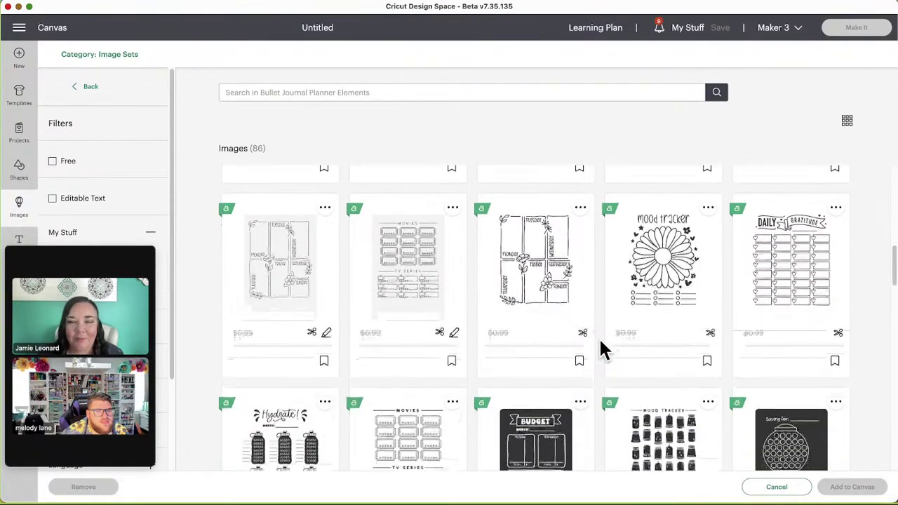
pyautogui.scroll(-4, 602, 348)
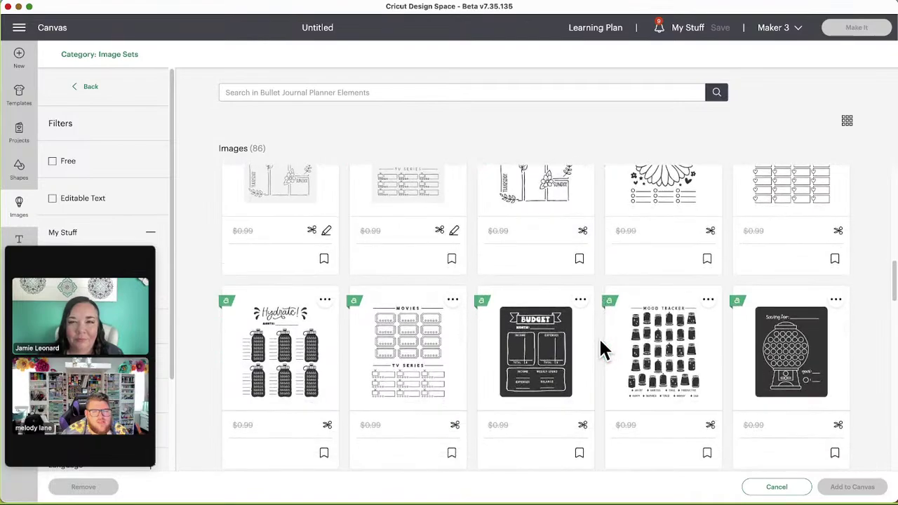
pyautogui.scroll(-3, 602, 348)
pyautogui.scroll(-8, 602, 349)
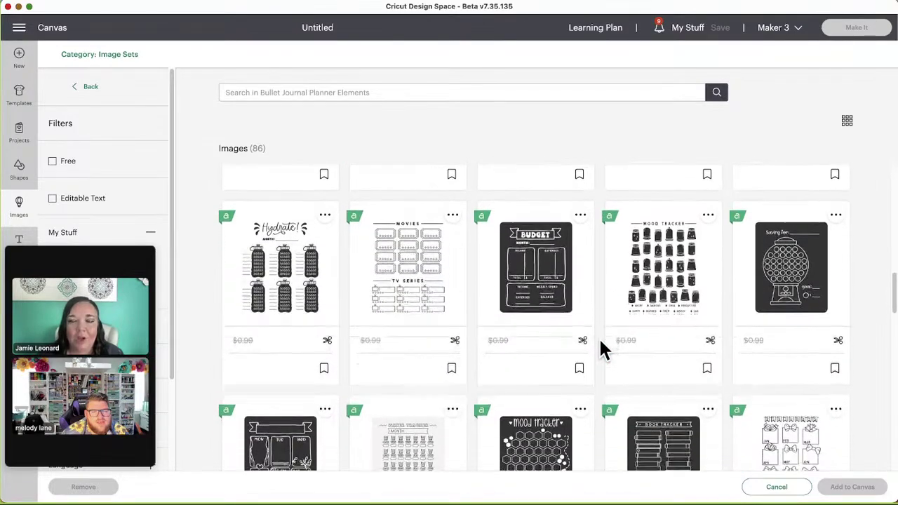
pyautogui.scroll(-1, 602, 348)
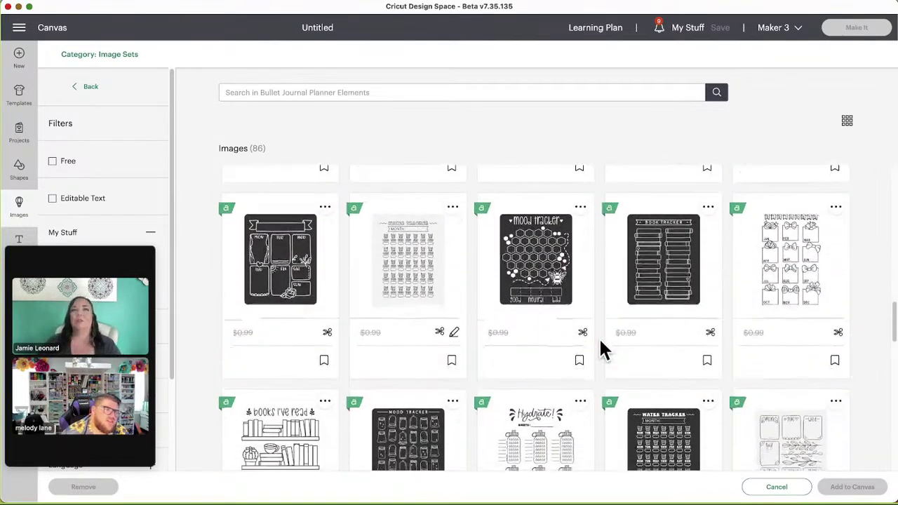
pyautogui.scroll(-1, 602, 348)
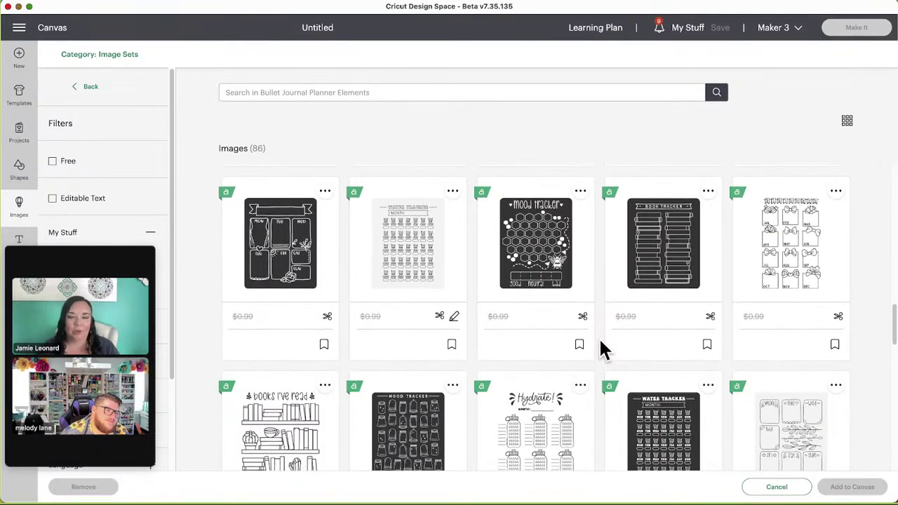
pyautogui.scroll(-4, 602, 348)
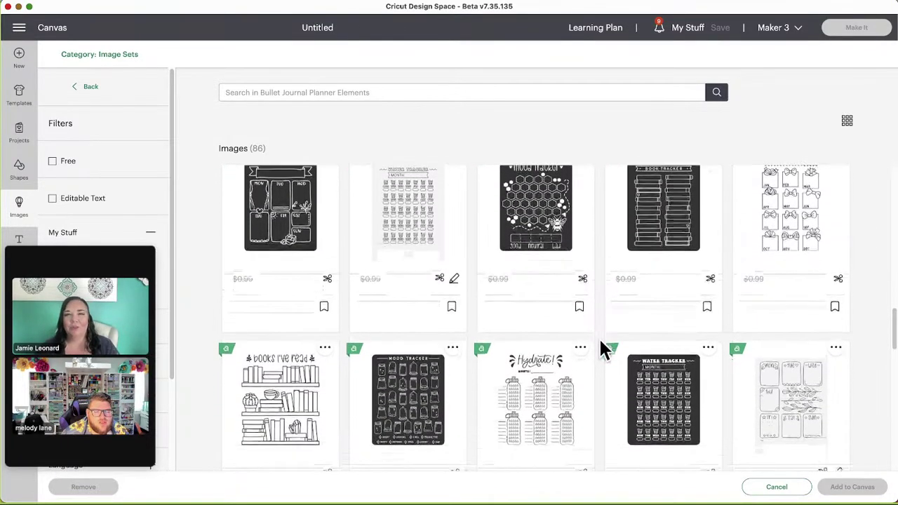
pyautogui.scroll(-3, 602, 349)
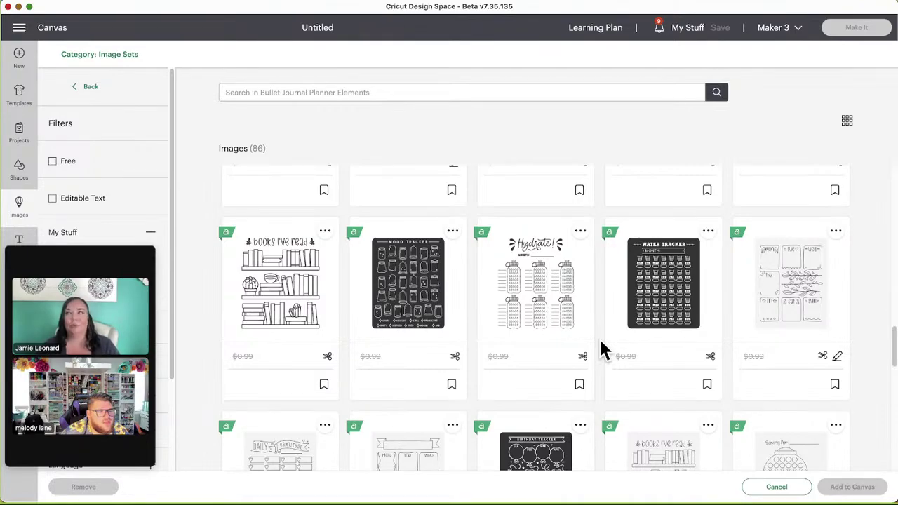
pyautogui.scroll(-3, 600, 345)
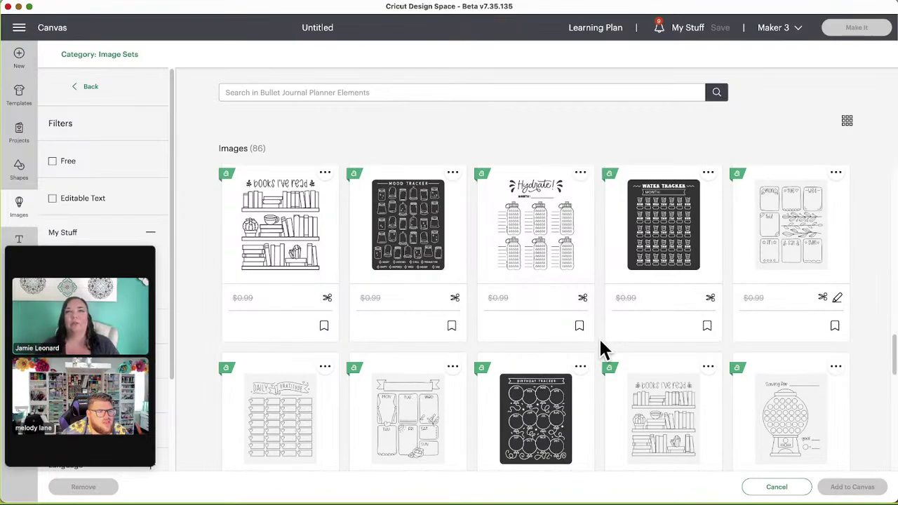
pyautogui.scroll(-1, 601, 343)
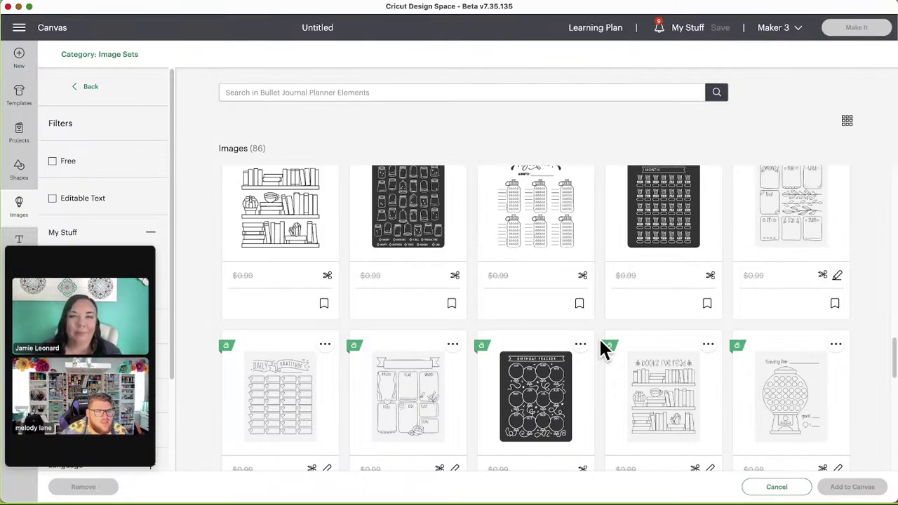
pyautogui.scroll(2, 277, 212)
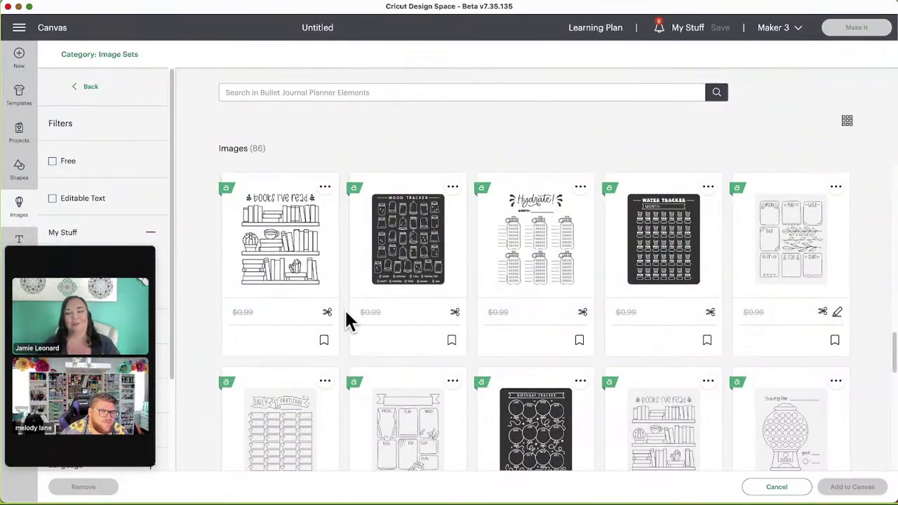
pyautogui.scroll(-1, 345, 308)
pyautogui.scroll(-3, 351, 322)
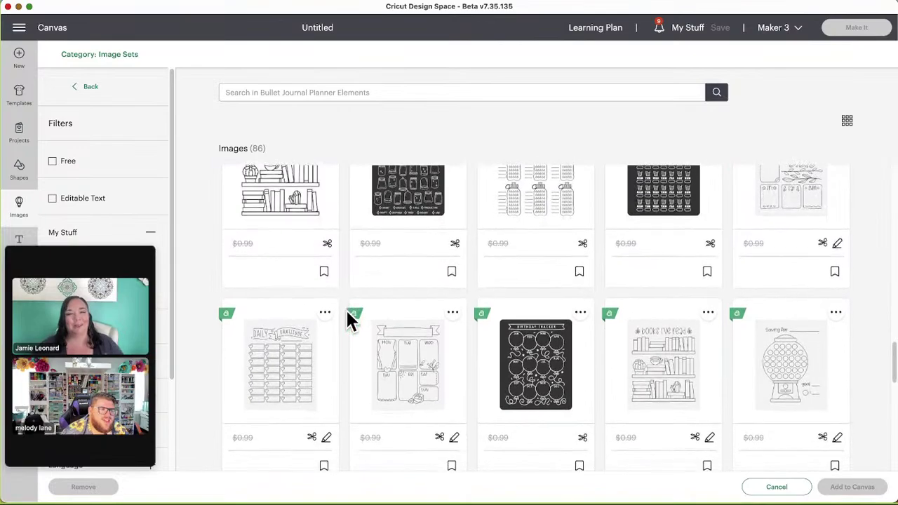
pyautogui.scroll(-2, 349, 315)
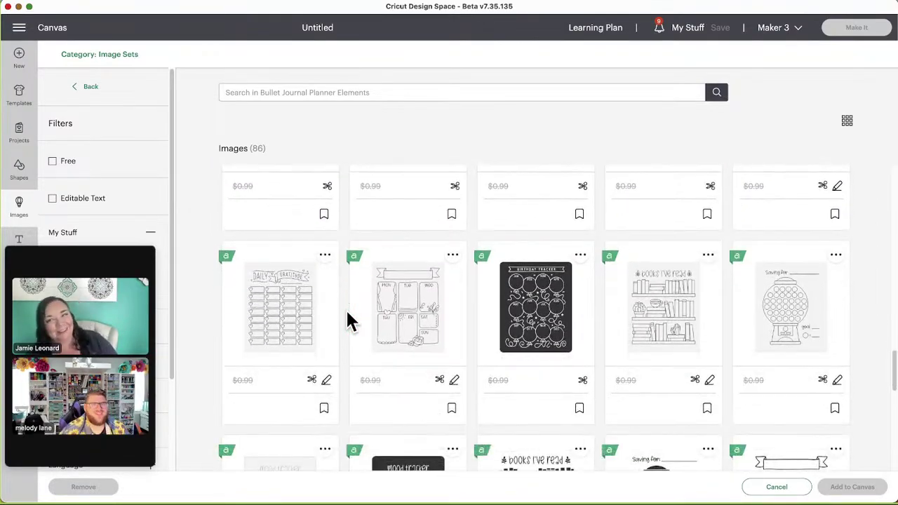
pyautogui.scroll(-4, 347, 317)
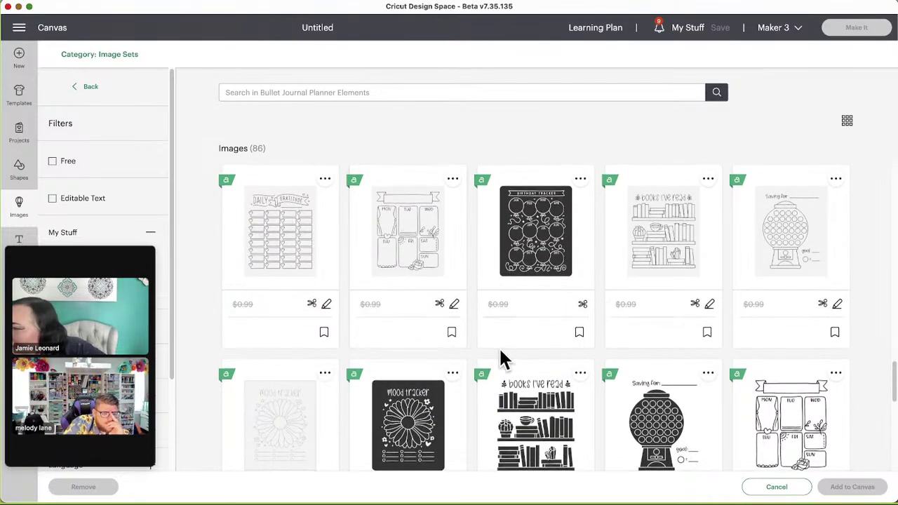
pyautogui.scroll(-2, 500, 360)
pyautogui.scroll(-2, 477, 347)
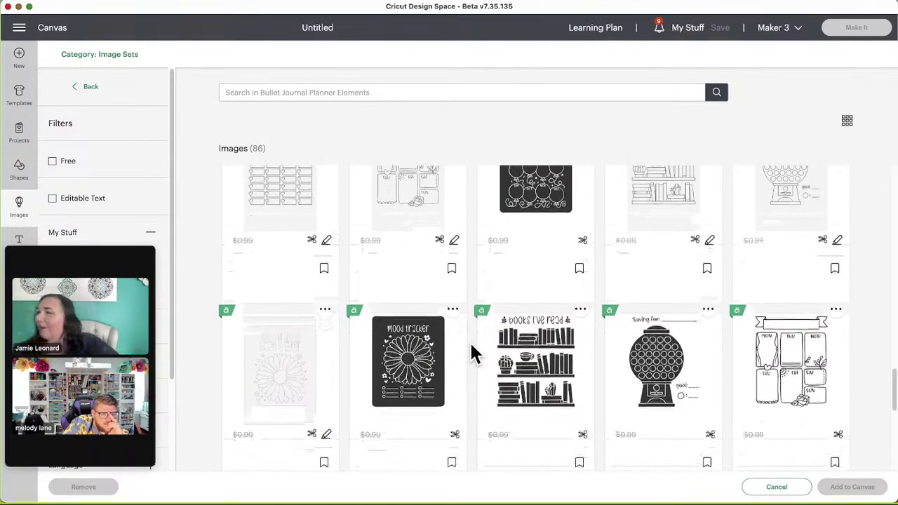
pyautogui.scroll(-2, 472, 353)
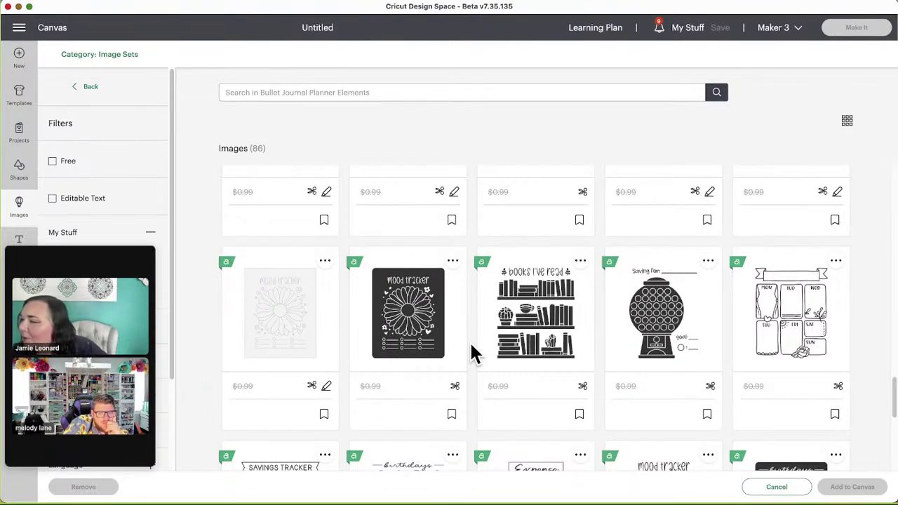
pyautogui.scroll(-2, 471, 353)
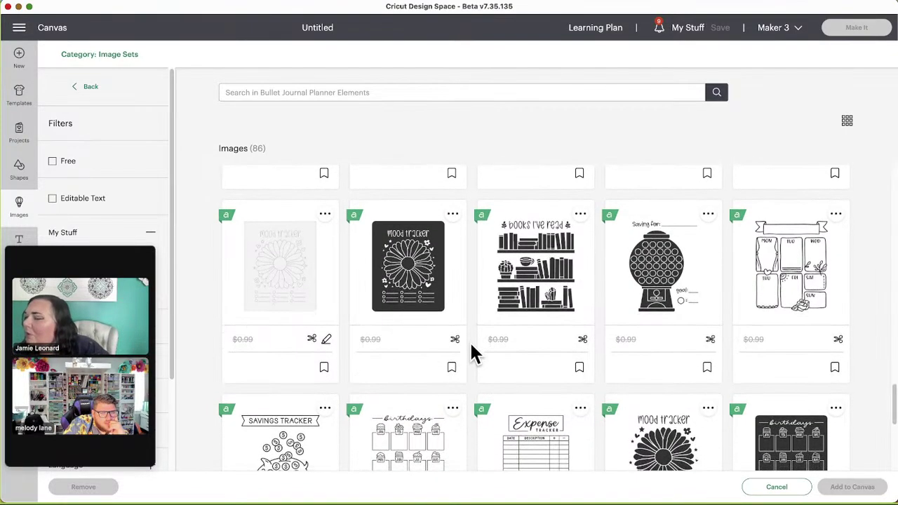
# Step: Scroll through the rest of the Bullet Journal Planner Elements images to the end
pyautogui.scroll(-3, 471, 353)
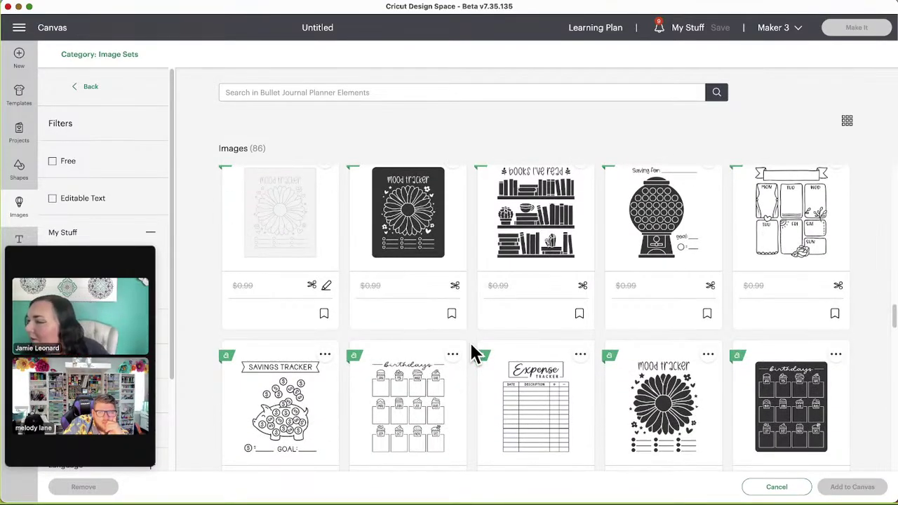
pyautogui.scroll(-4, 472, 353)
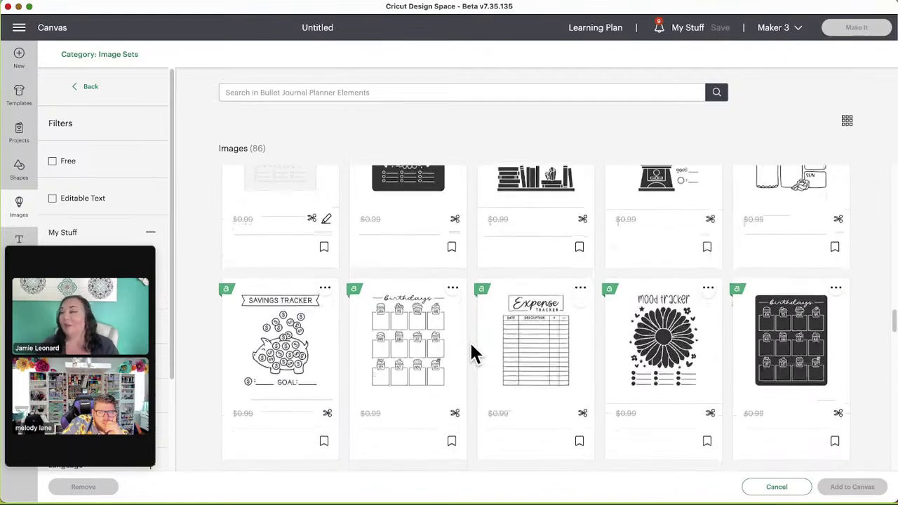
pyautogui.scroll(-3, 472, 353)
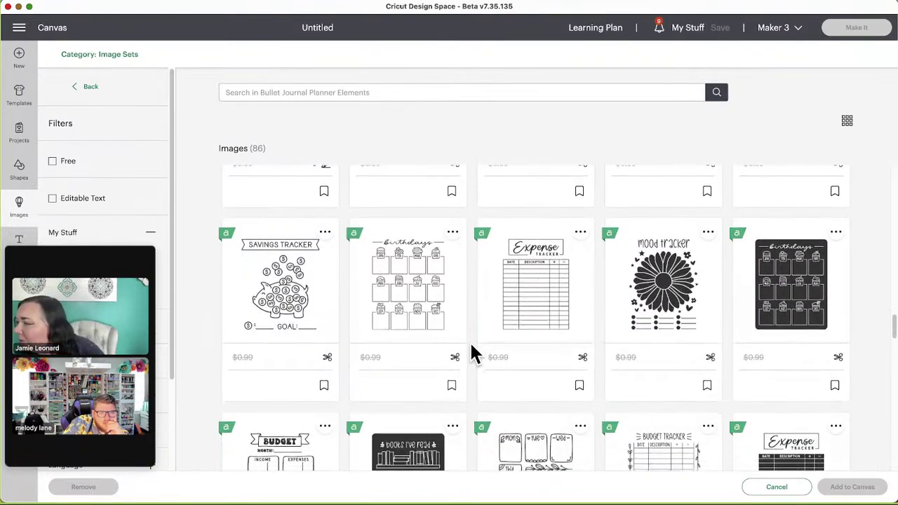
pyautogui.scroll(-3, 471, 353)
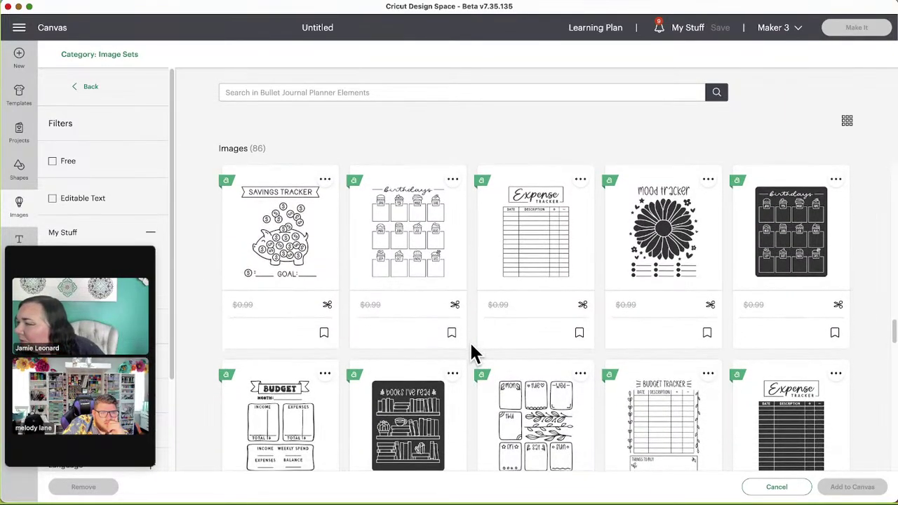
pyautogui.scroll(-4, 471, 353)
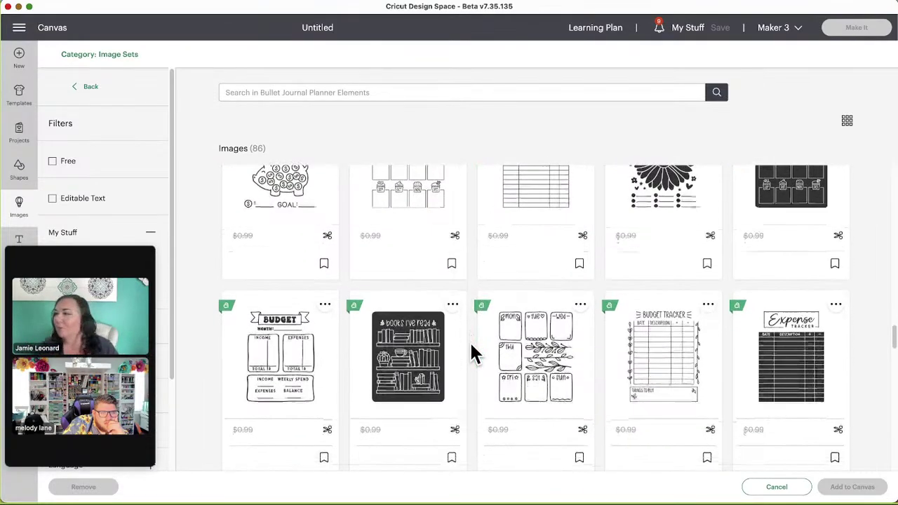
pyautogui.scroll(-5, 472, 352)
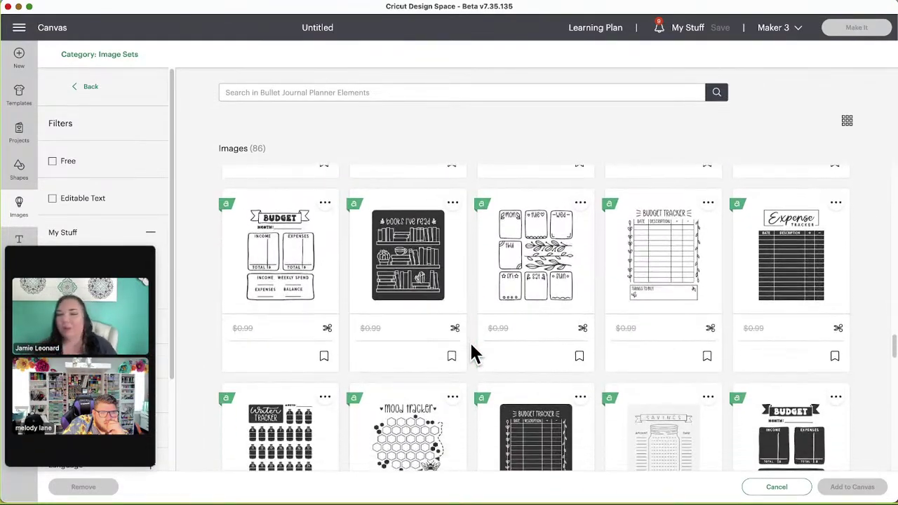
pyautogui.scroll(-8, 472, 353)
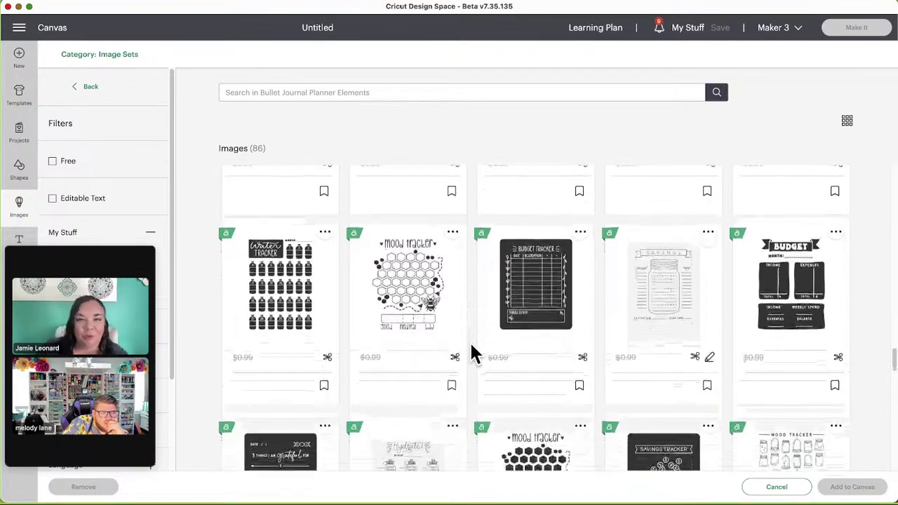
pyautogui.scroll(-4, 472, 353)
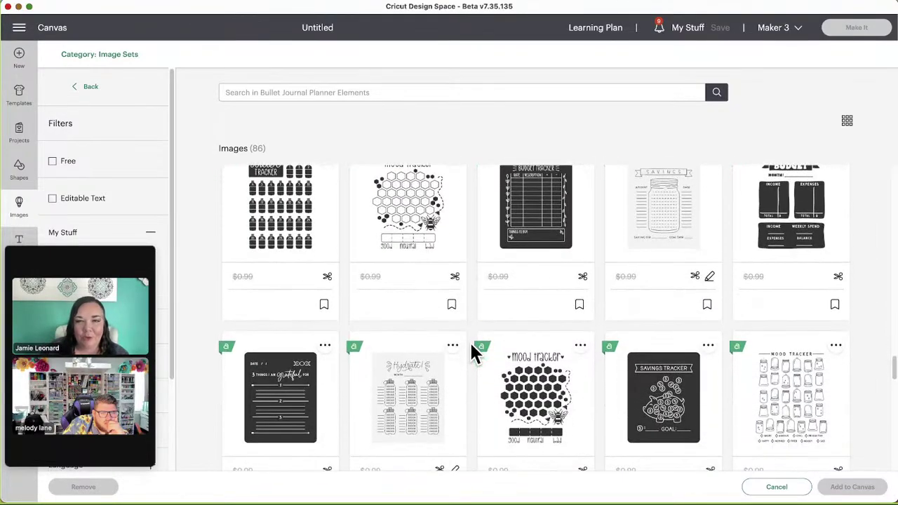
pyautogui.scroll(-5, 472, 353)
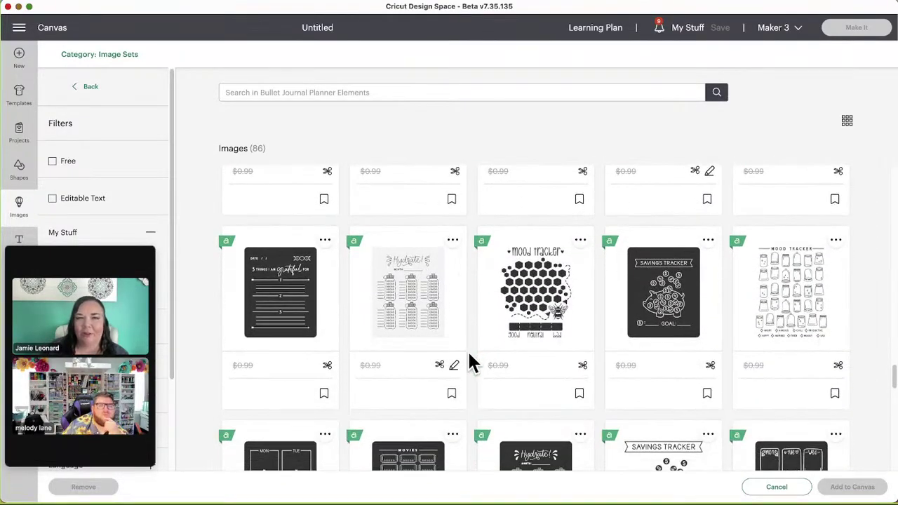
pyautogui.scroll(-4, 474, 362)
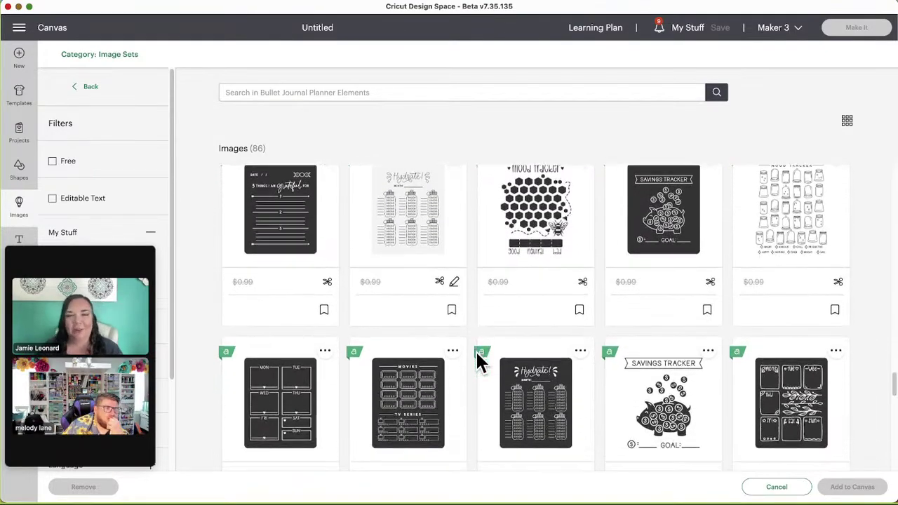
pyautogui.scroll(-4, 477, 361)
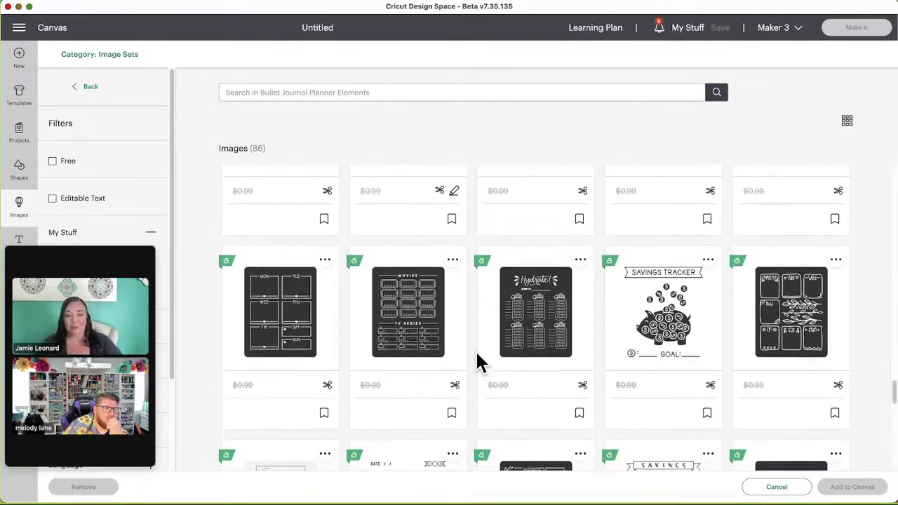
pyautogui.scroll(-8, 477, 362)
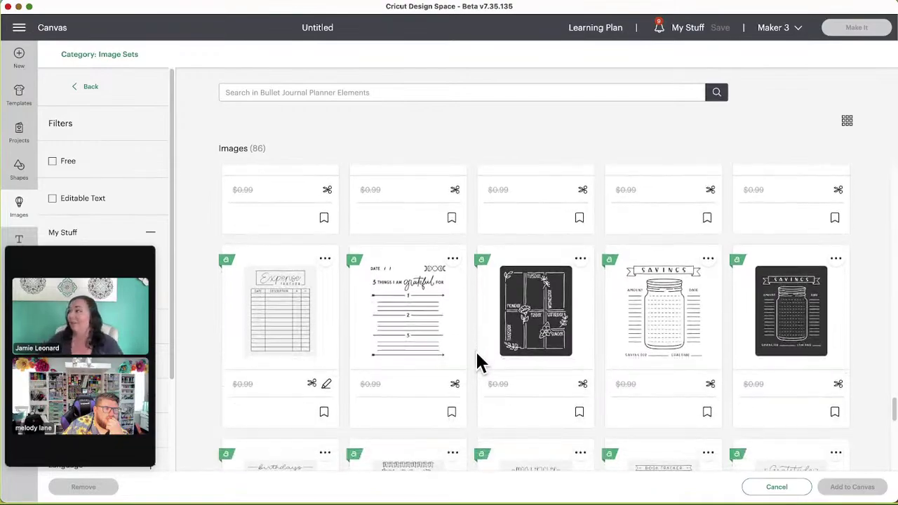
pyautogui.scroll(-5, 477, 362)
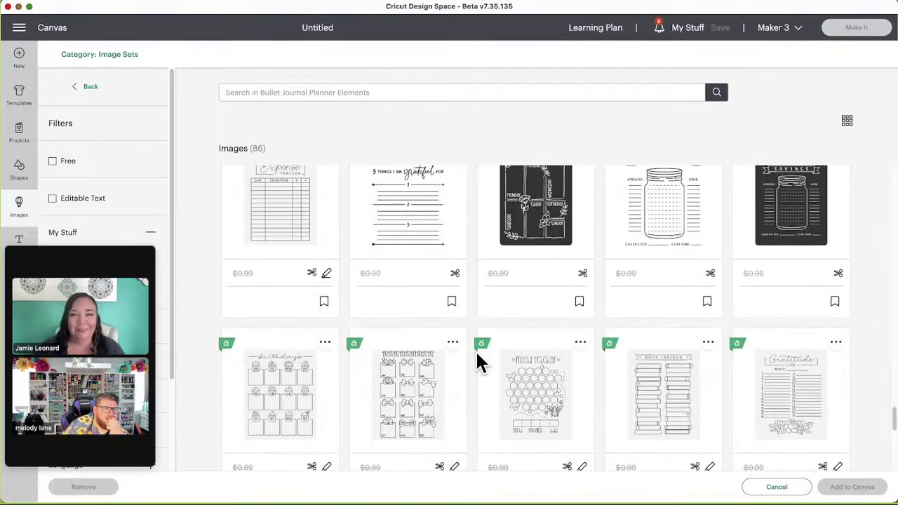
pyautogui.scroll(-5, 477, 362)
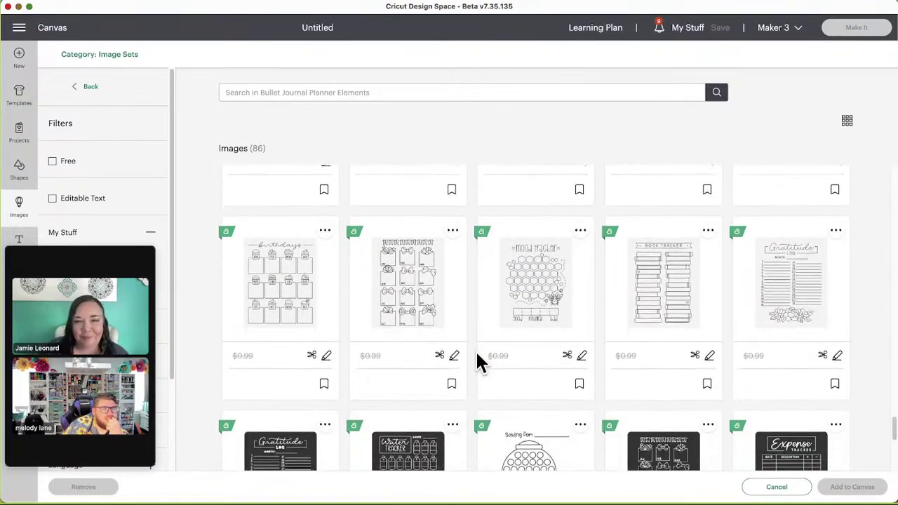
pyautogui.scroll(-4, 475, 357)
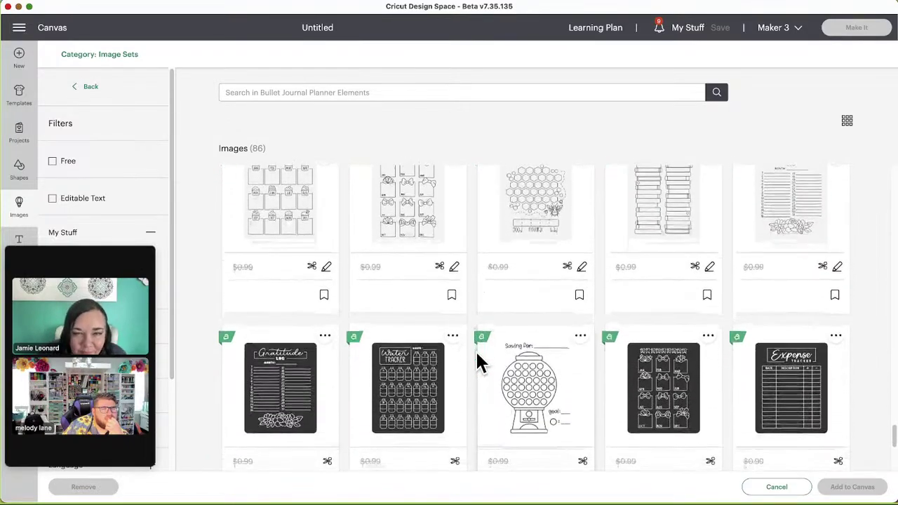
pyautogui.scroll(-7, 477, 358)
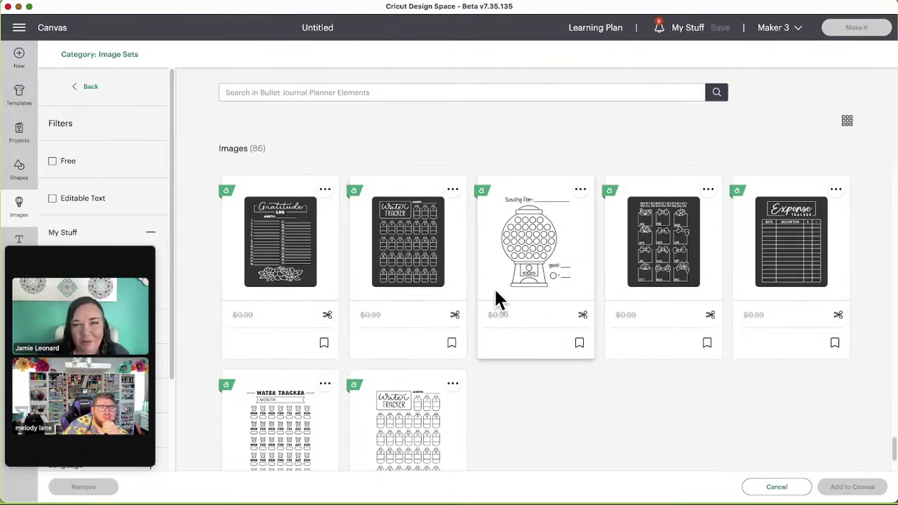
pyautogui.scroll(1, 495, 300)
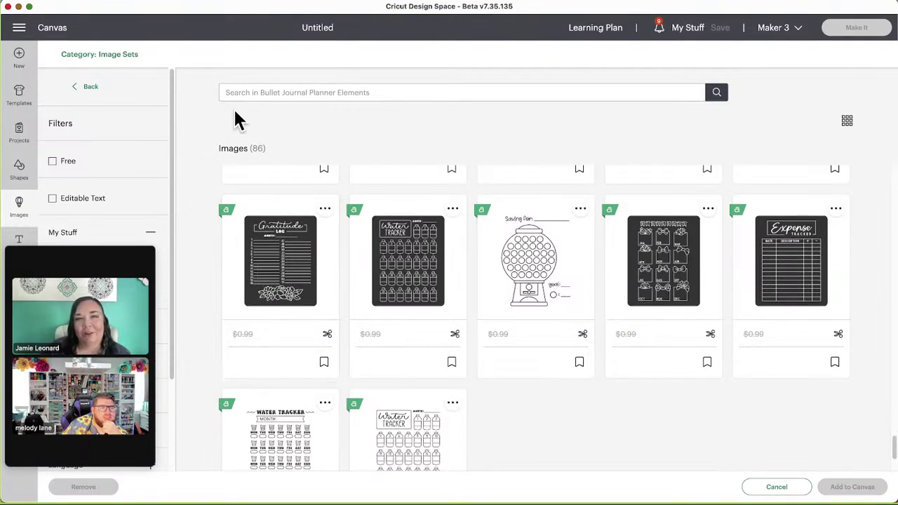
pyautogui.scroll(-1, 99, 94)
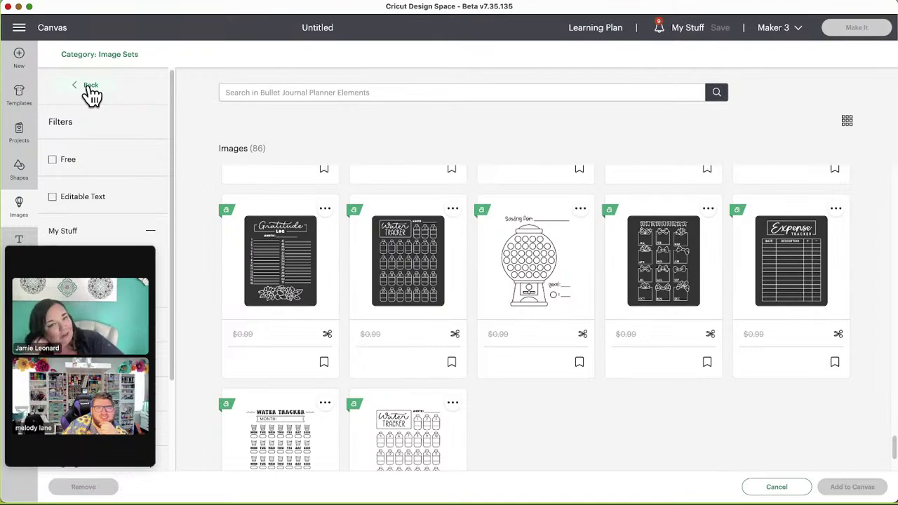
# Step: Go back to Related Image Sets and scroll down to Graduation Typography
pyautogui.click(91, 92)
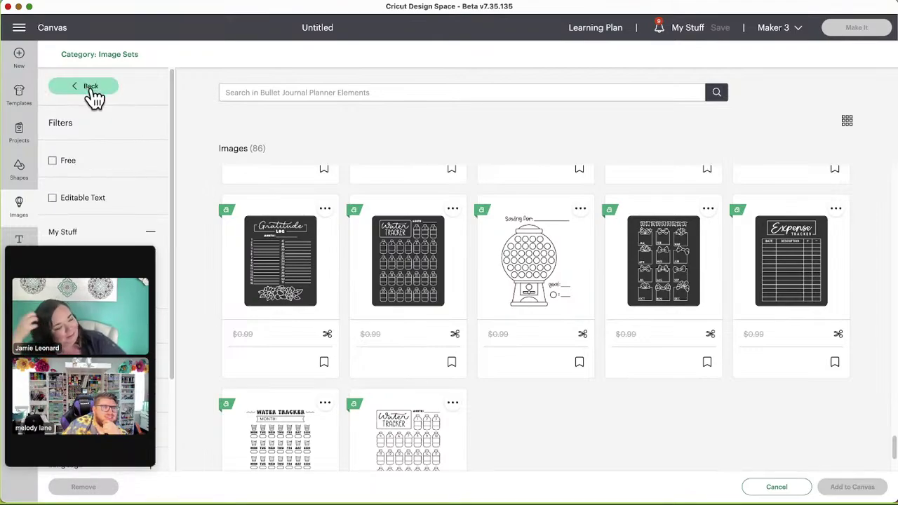
pyautogui.scroll(-1, 421, 305)
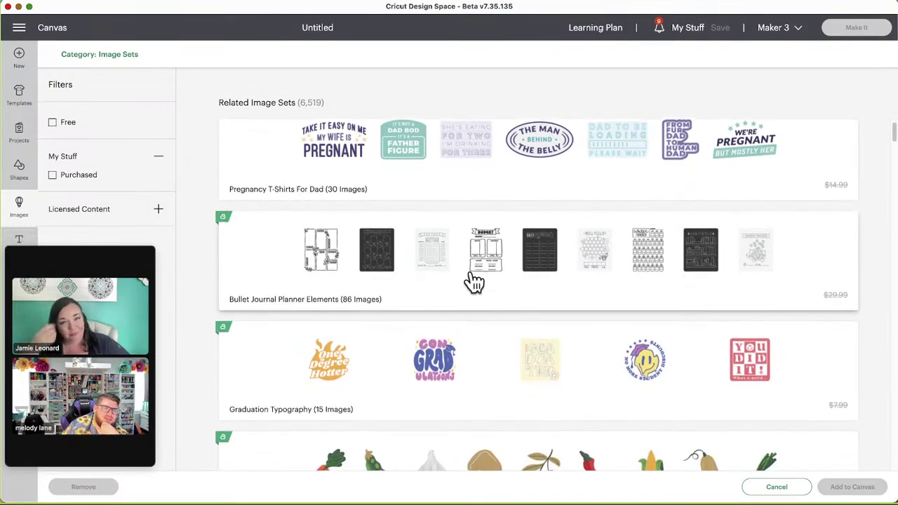
pyautogui.scroll(-1, 505, 356)
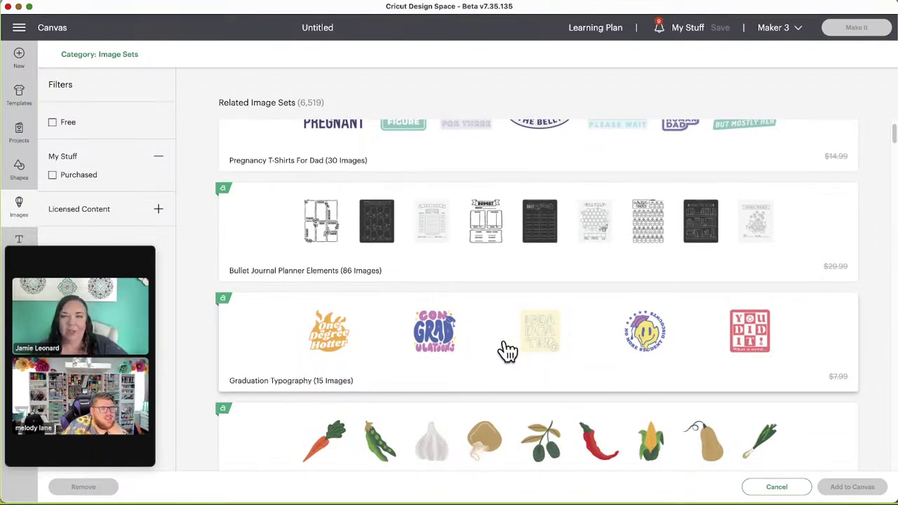
# Step: Open the Graduation Typography image set and scroll through its 15 images
pyautogui.click(507, 348)
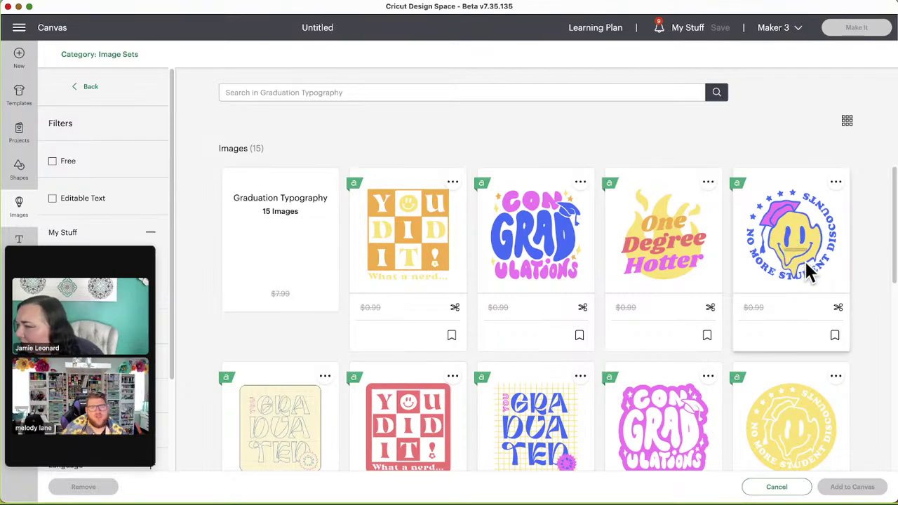
pyautogui.scroll(-2, 858, 310)
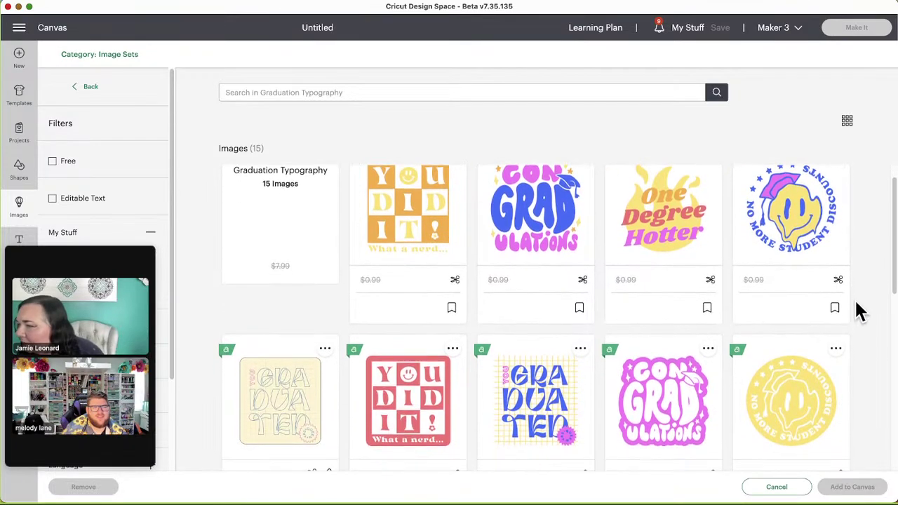
pyautogui.scroll(-2, 860, 311)
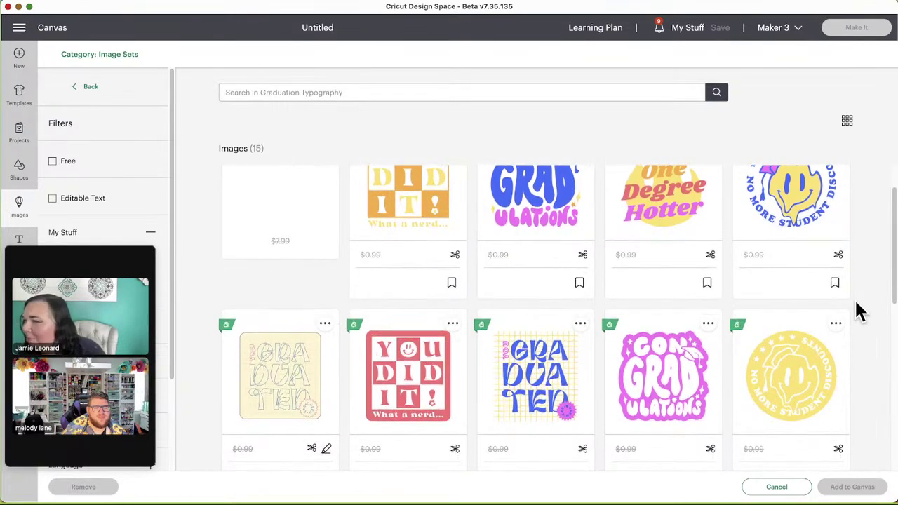
pyautogui.scroll(-2, 860, 311)
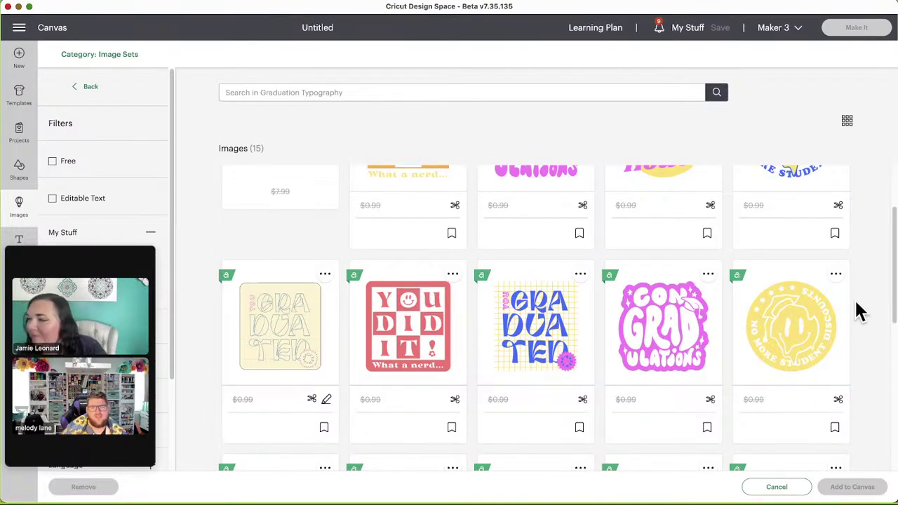
pyautogui.scroll(-2, 859, 310)
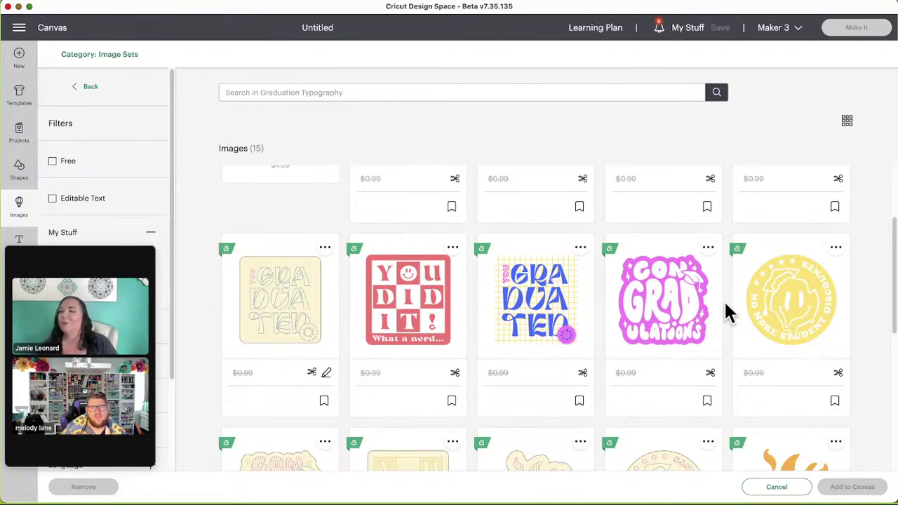
pyautogui.scroll(-3, 568, 339)
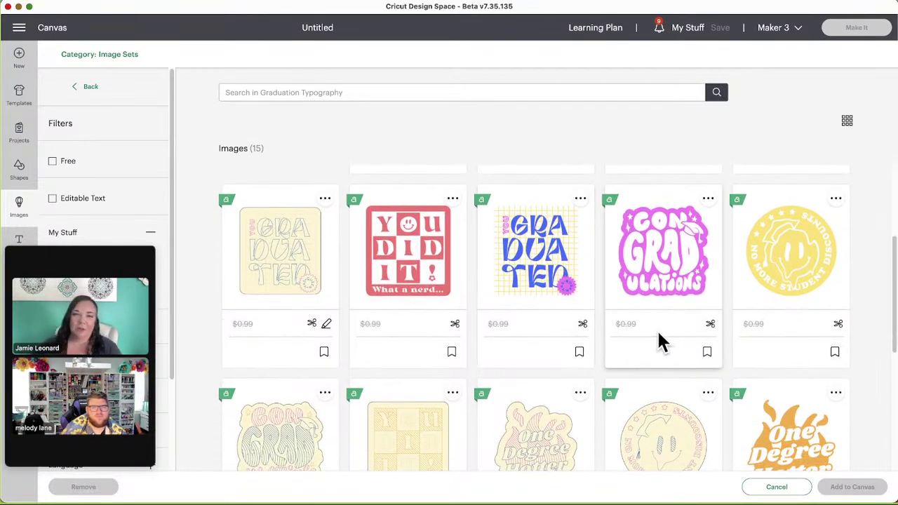
pyautogui.scroll(-3, 658, 339)
pyautogui.scroll(-2, 649, 335)
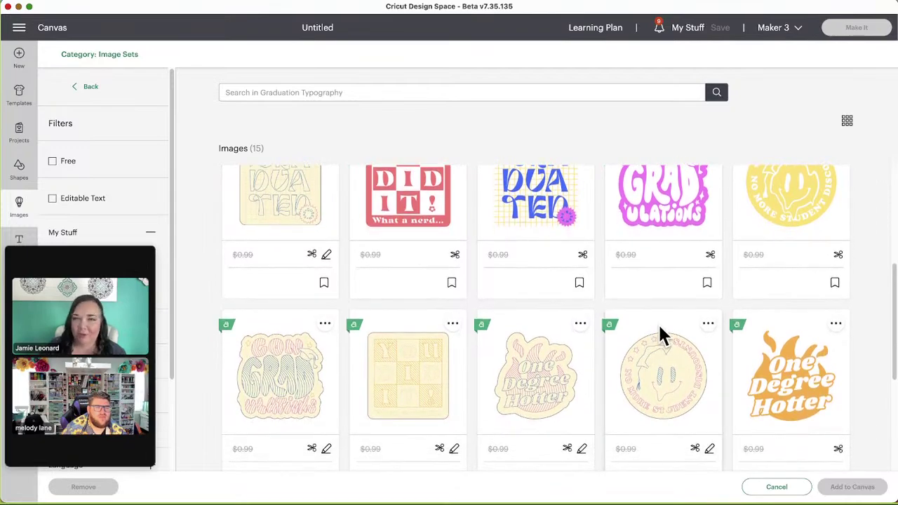
pyautogui.scroll(-1, 597, 330)
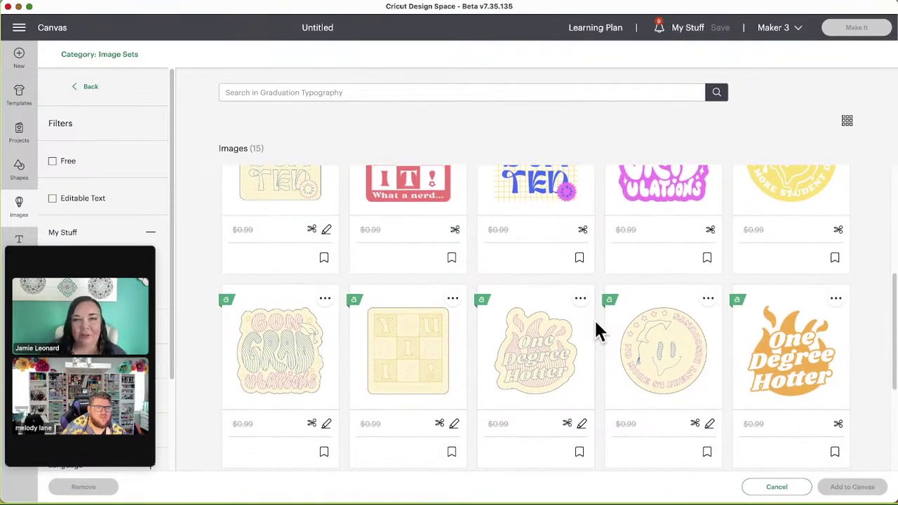
pyautogui.scroll(-4, 596, 331)
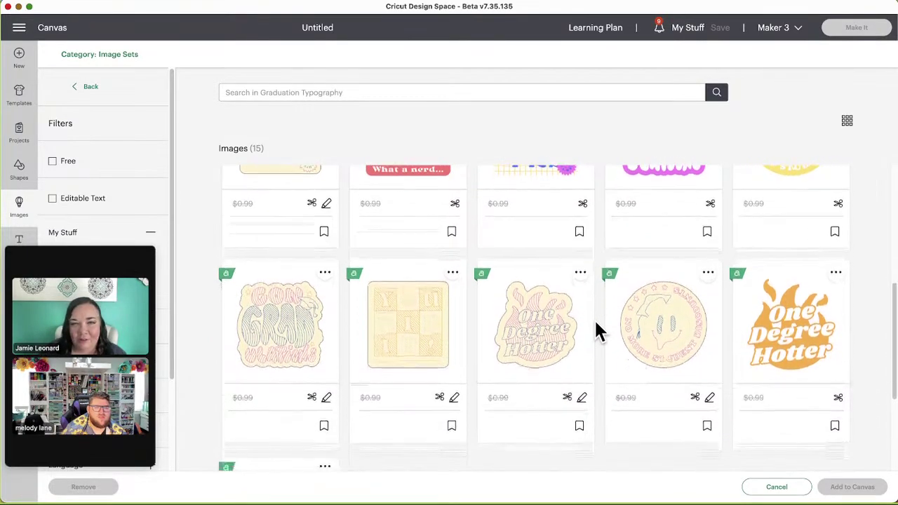
pyautogui.scroll(-4, 597, 330)
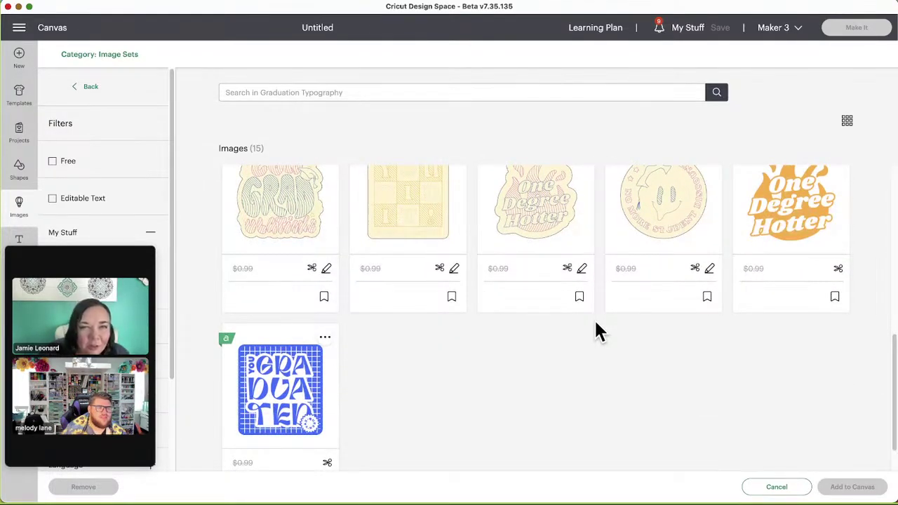
pyautogui.scroll(8, 596, 331)
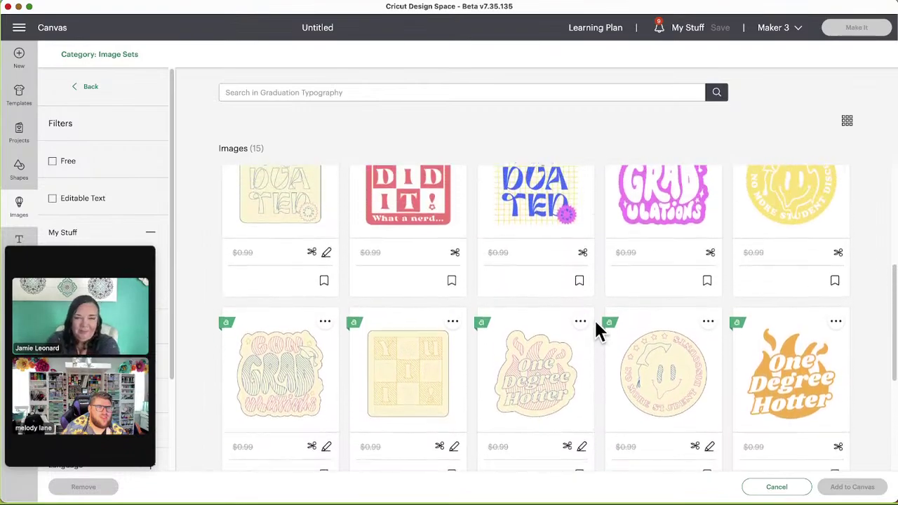
pyautogui.scroll(8, 596, 329)
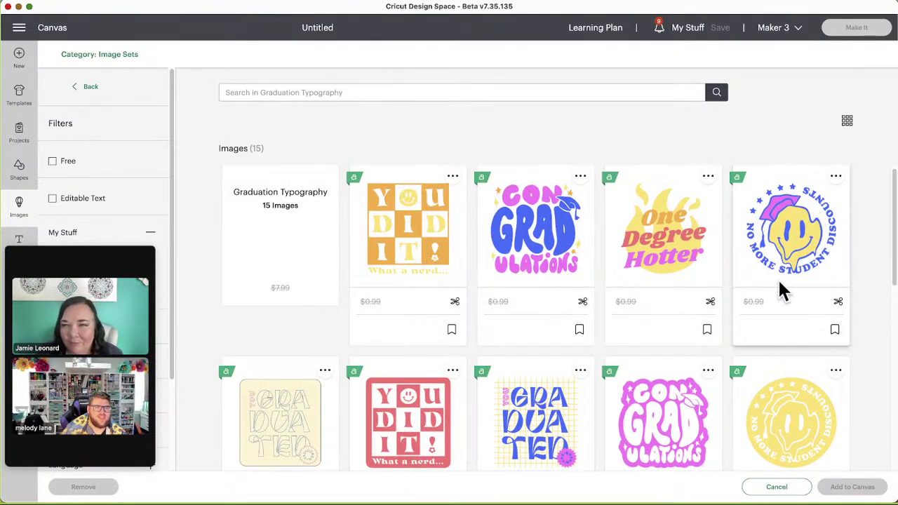
pyautogui.scroll(-1, 474, 368)
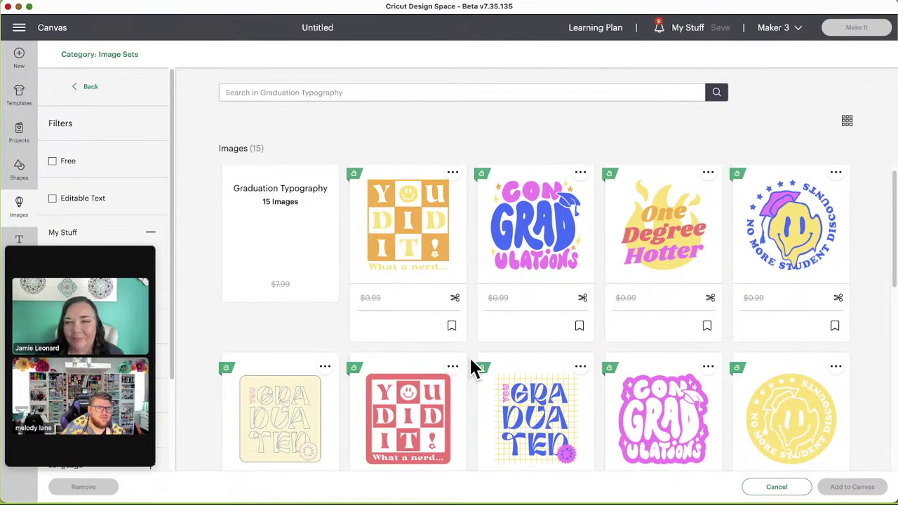
pyautogui.scroll(-1, 473, 369)
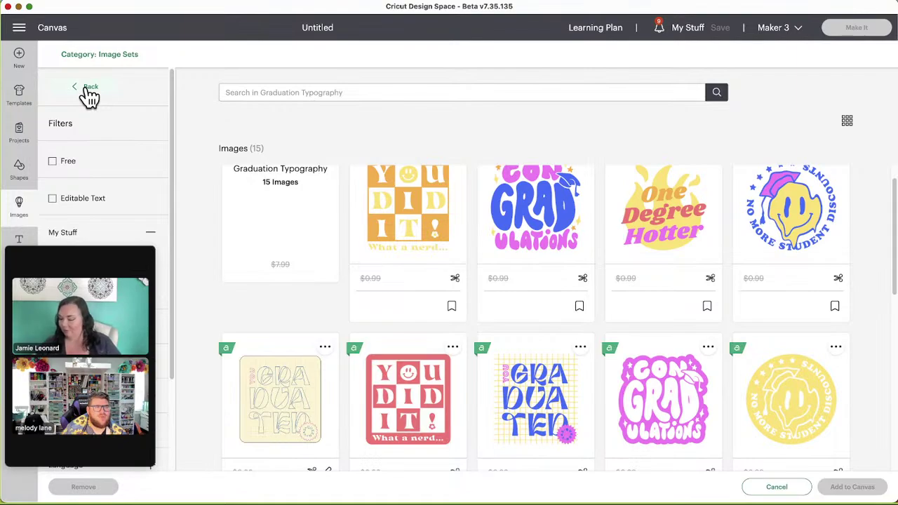
# Step: Return to Related Image Sets and scroll down to Vegetable Printables (34 Images)
pyautogui.click(89, 90)
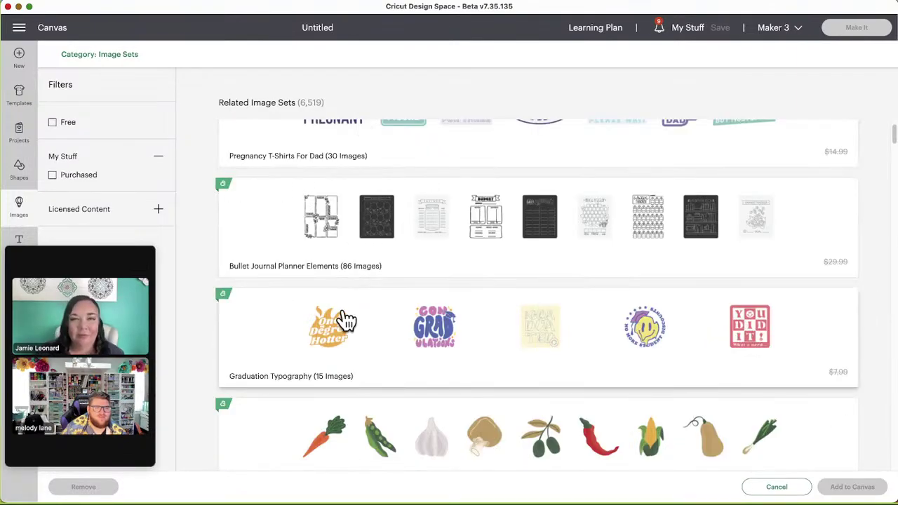
pyautogui.scroll(-1, 315, 324)
pyautogui.scroll(-1, 274, 400)
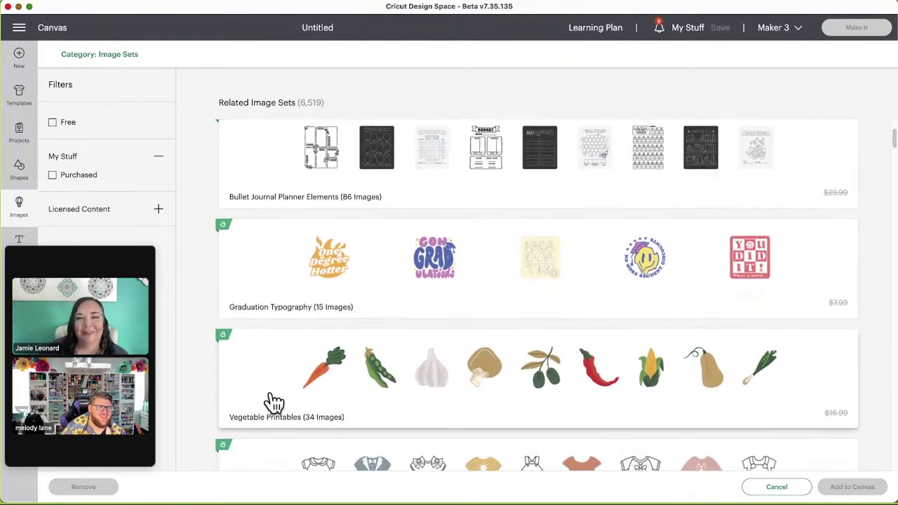
pyautogui.click(280, 365)
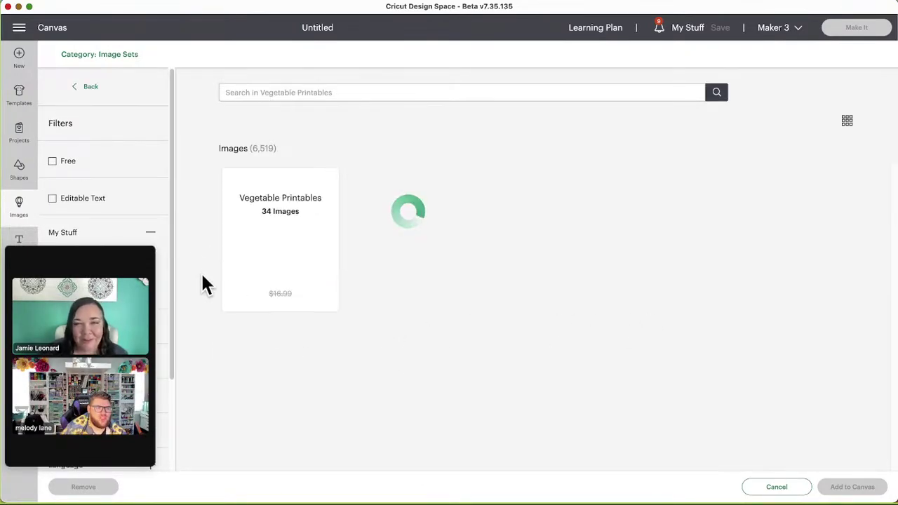
pyautogui.scroll(-1, 204, 270)
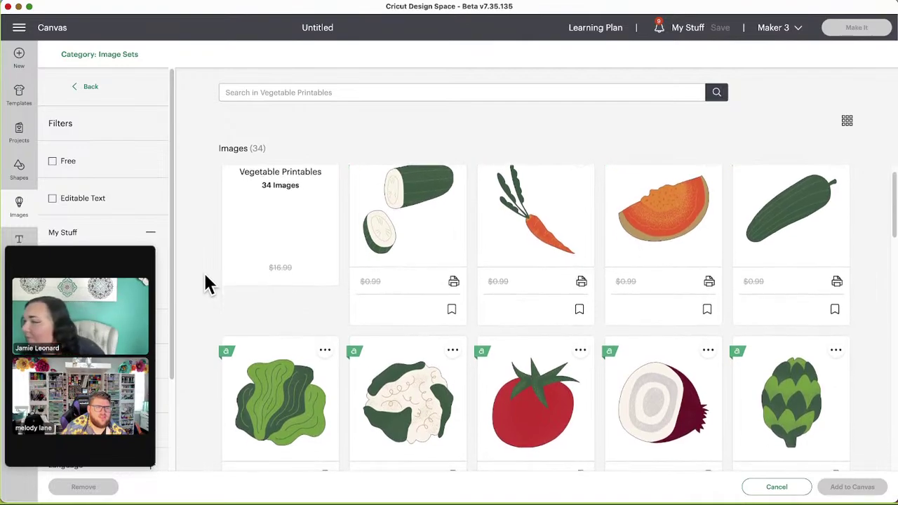
pyautogui.scroll(1, 204, 271)
pyautogui.scroll(-5, 203, 271)
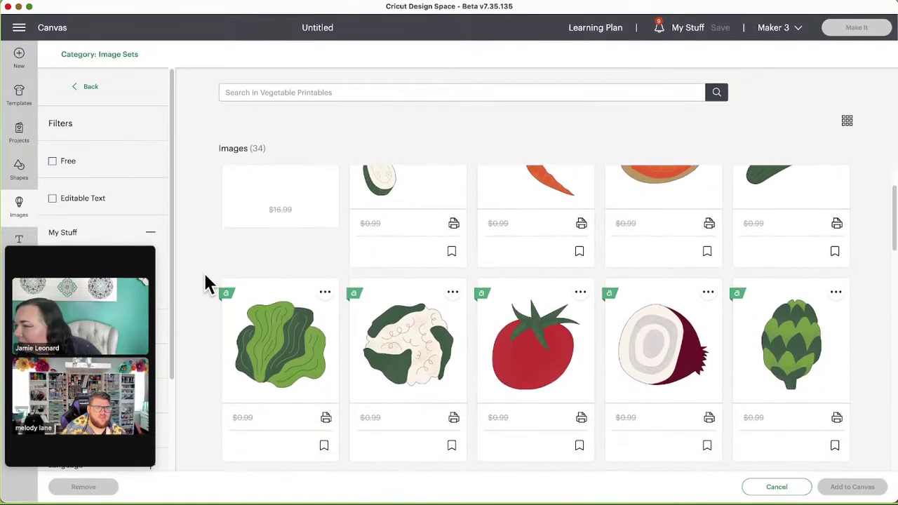
pyautogui.scroll(-1, 204, 275)
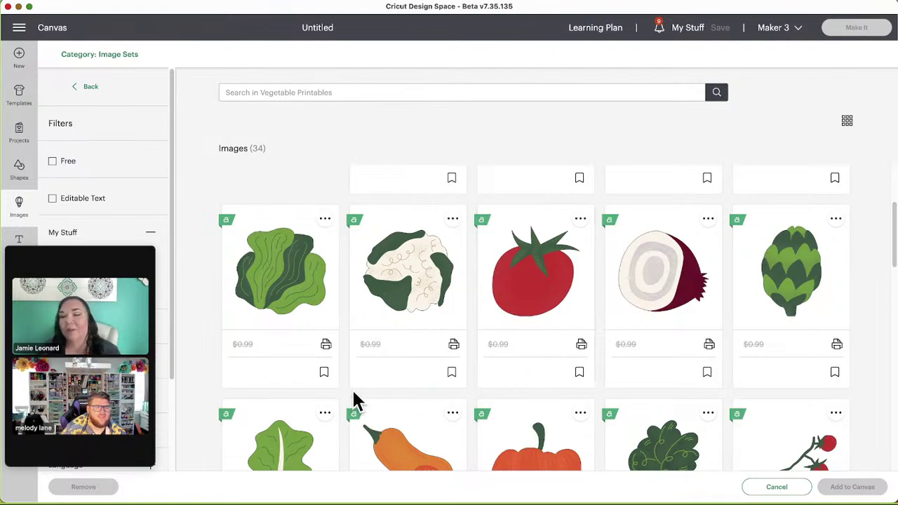
pyautogui.scroll(-1, 344, 405)
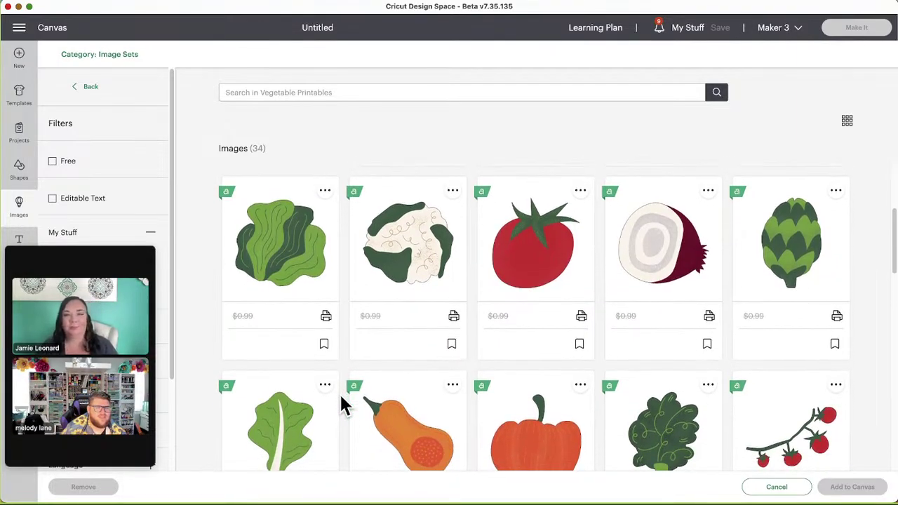
pyautogui.scroll(5, 344, 405)
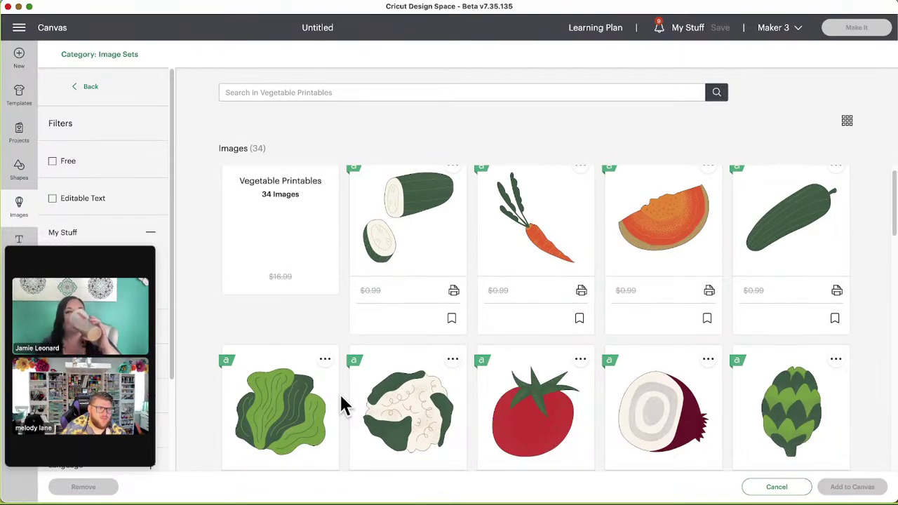
pyautogui.scroll(-4, 345, 404)
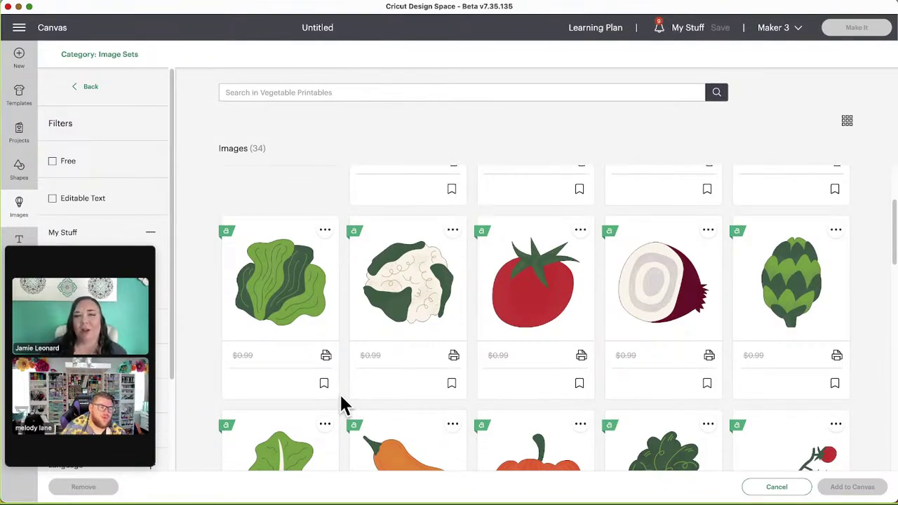
pyautogui.scroll(1, 345, 405)
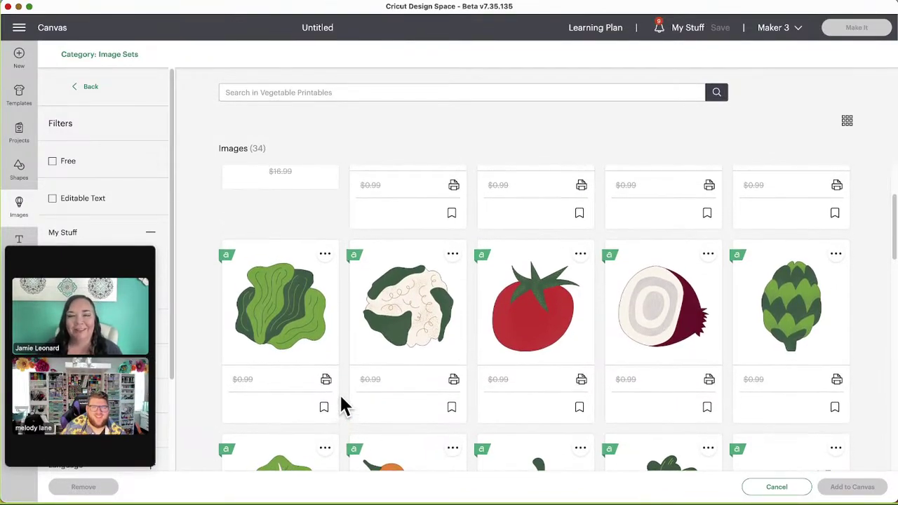
pyautogui.scroll(-2, 345, 404)
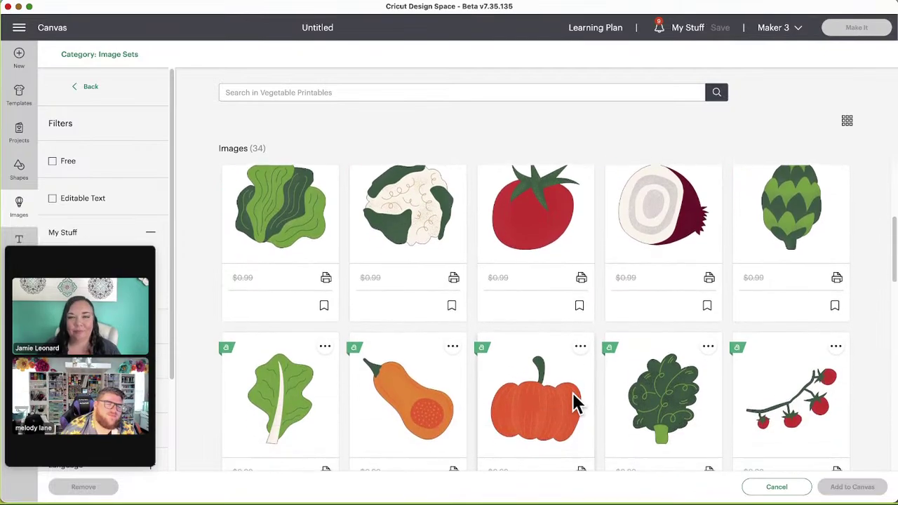
pyautogui.scroll(-3, 575, 402)
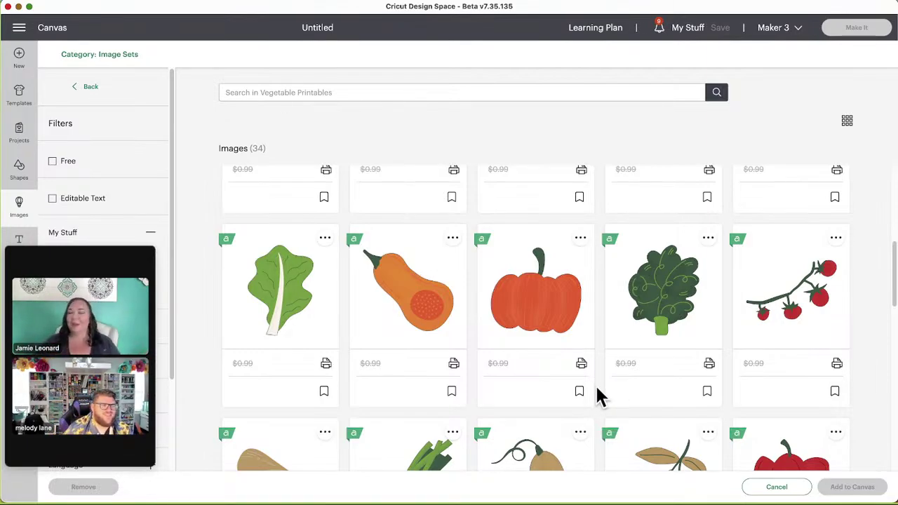
pyautogui.scroll(-3, 597, 397)
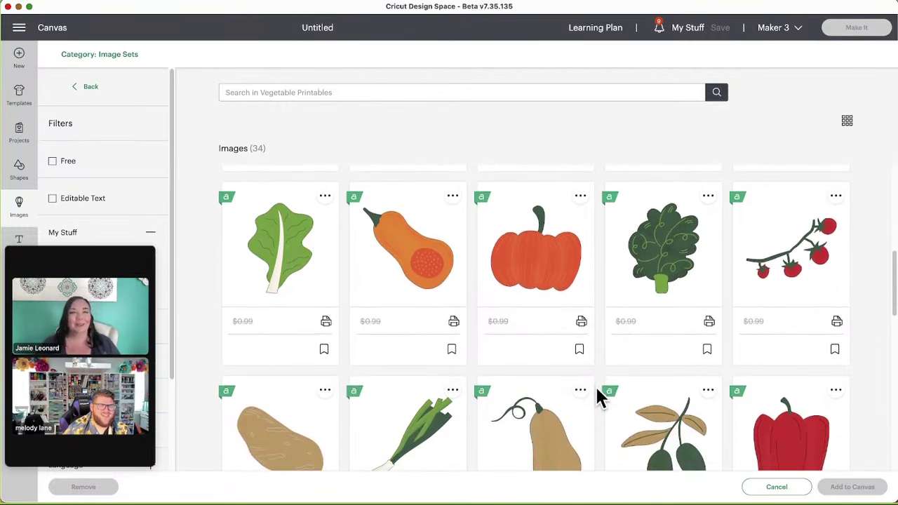
pyautogui.scroll(-5, 597, 397)
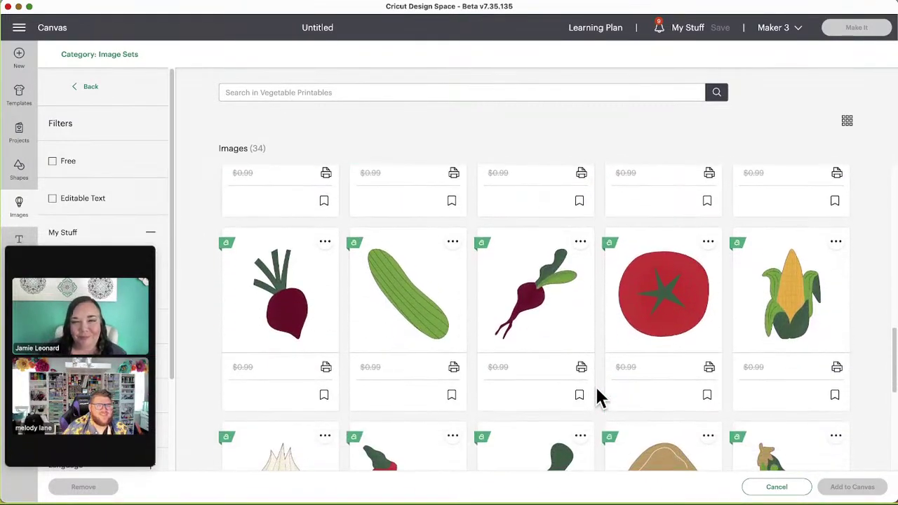
pyautogui.scroll(-3, 597, 397)
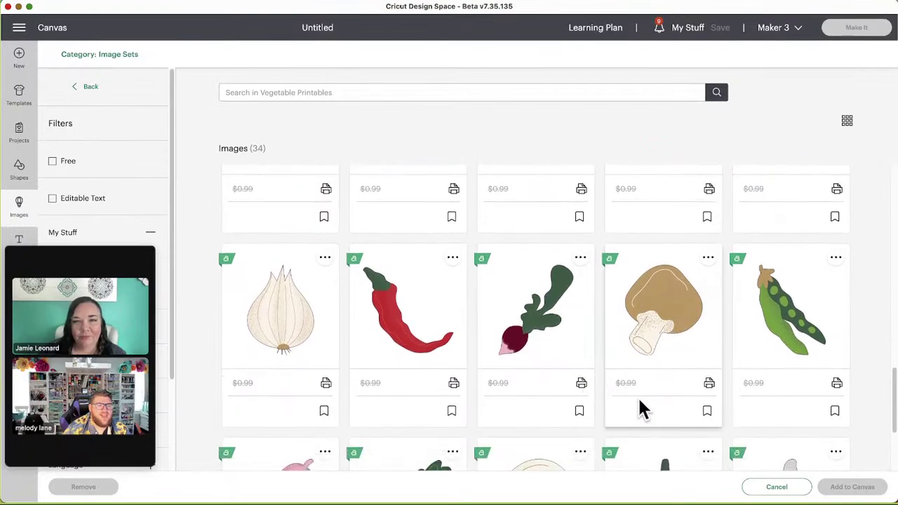
pyautogui.scroll(-2, 589, 421)
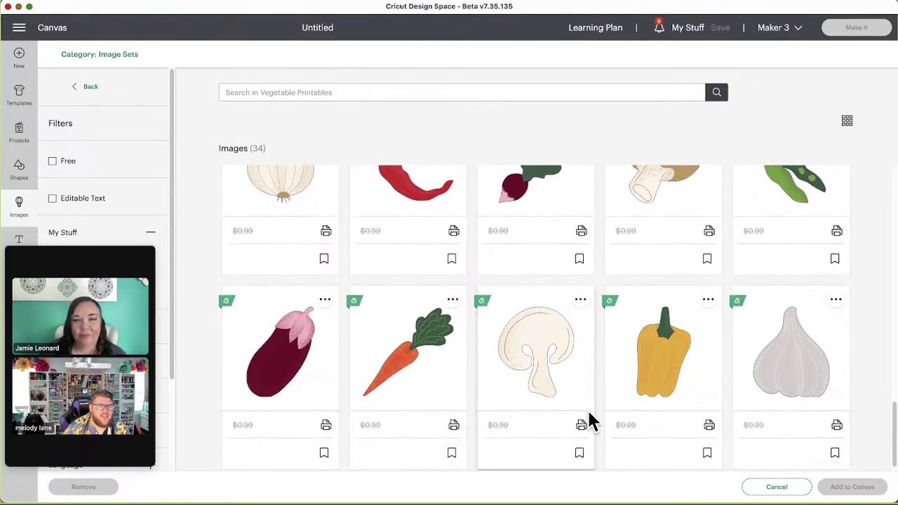
# Step: Go back to Related Image Sets, then switch to the Search 300,000+ Cricut Images category browser
pyautogui.click(92, 99)
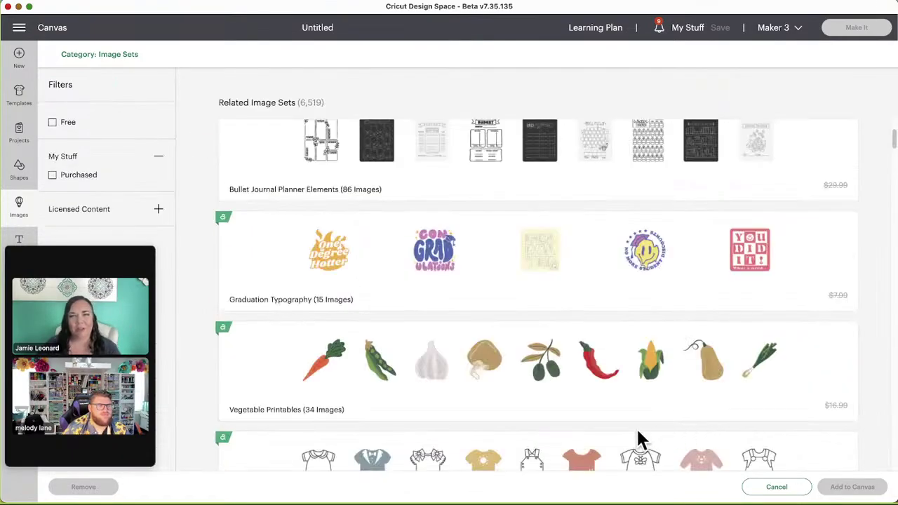
pyautogui.scroll(-2, 401, 380)
pyautogui.scroll(-1, 511, 392)
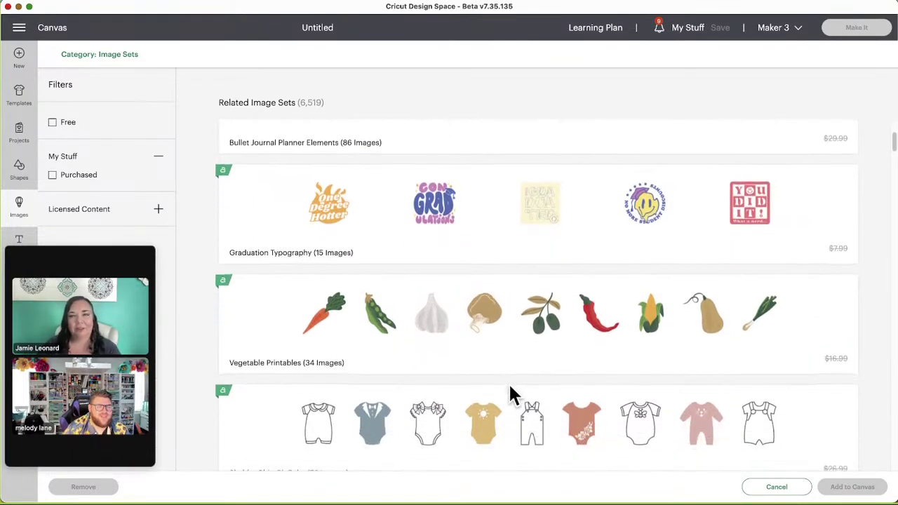
pyautogui.scroll(-3, 465, 401)
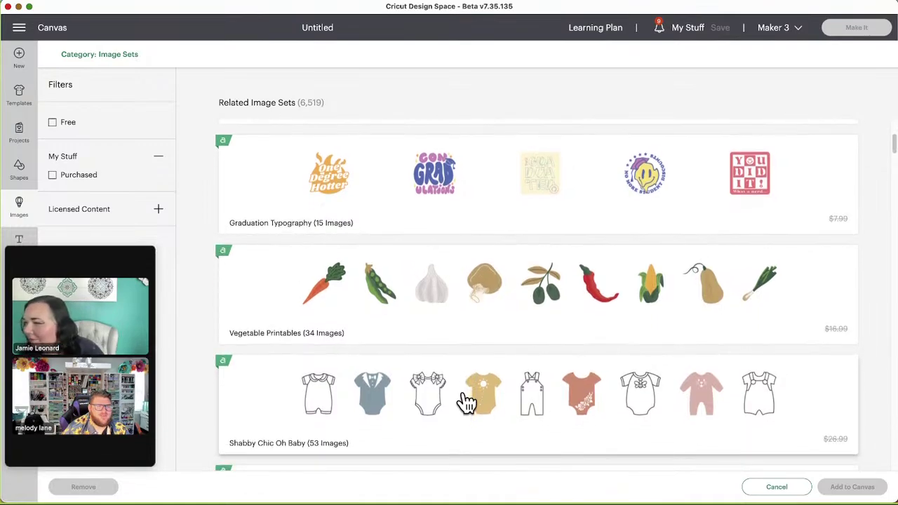
pyautogui.scroll(-2, 404, 382)
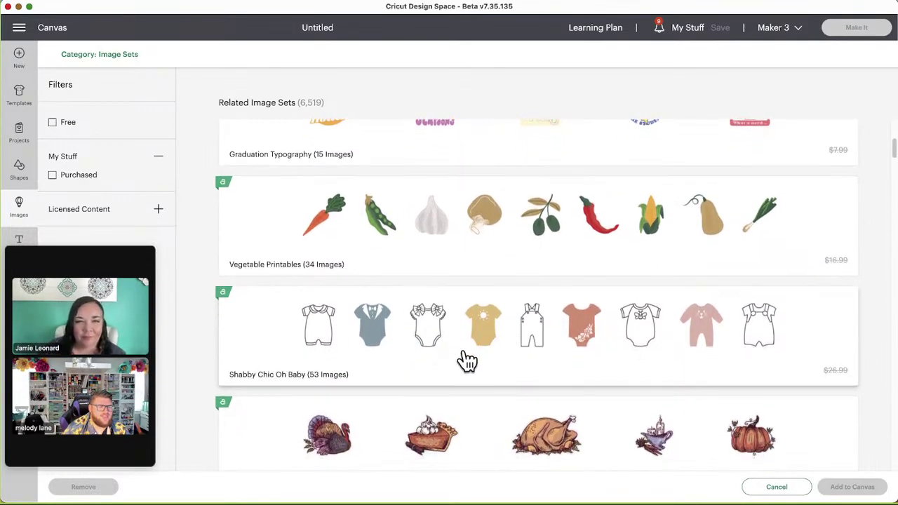
pyautogui.scroll(-2, 463, 361)
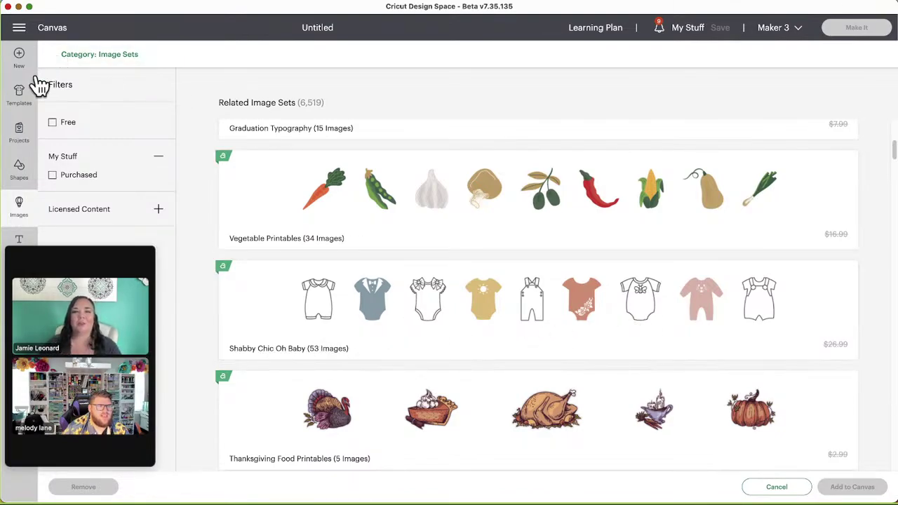
pyautogui.moveTo(72, 260)
pyautogui.moveTo(95, 252); pyautogui.dragTo(132, 284)
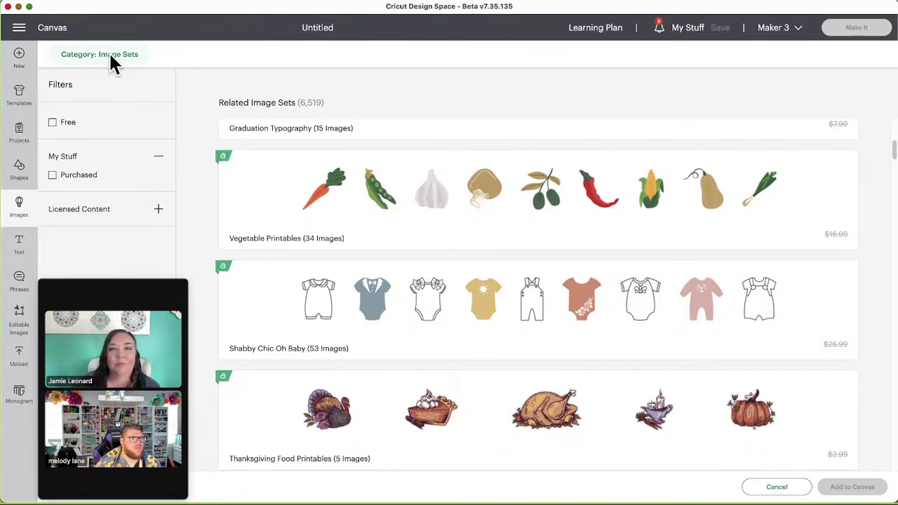
pyautogui.click(84, 57)
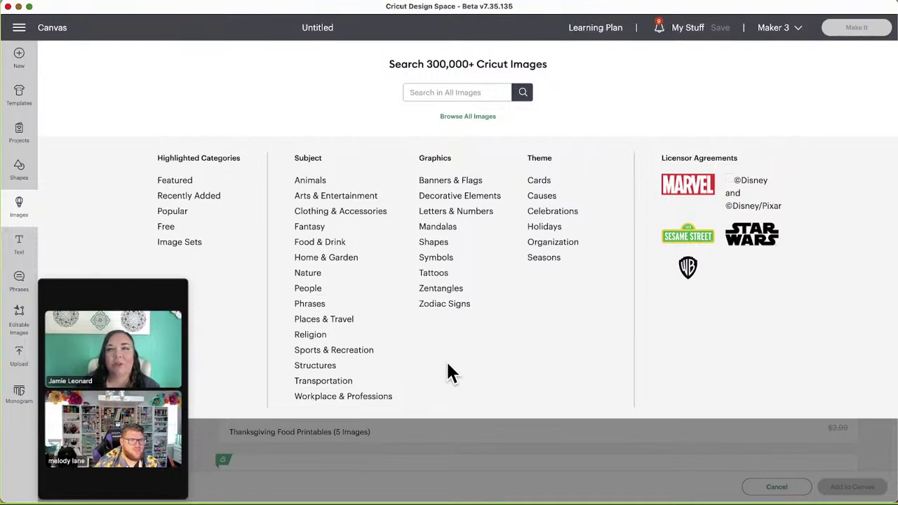
# Step: In My Stuff's Bookmarked projects, view the 3D Wolf Layers project details
pyautogui.click(689, 32)
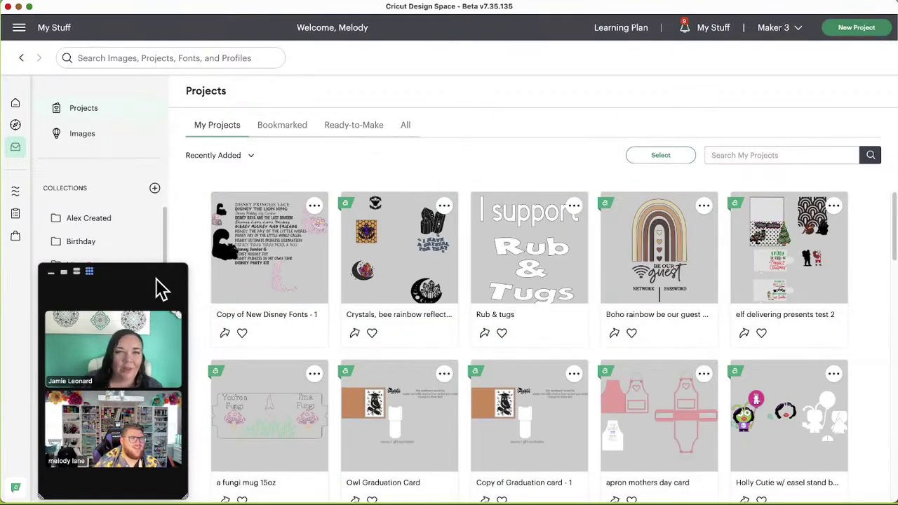
pyautogui.moveTo(157, 287); pyautogui.dragTo(572, 187)
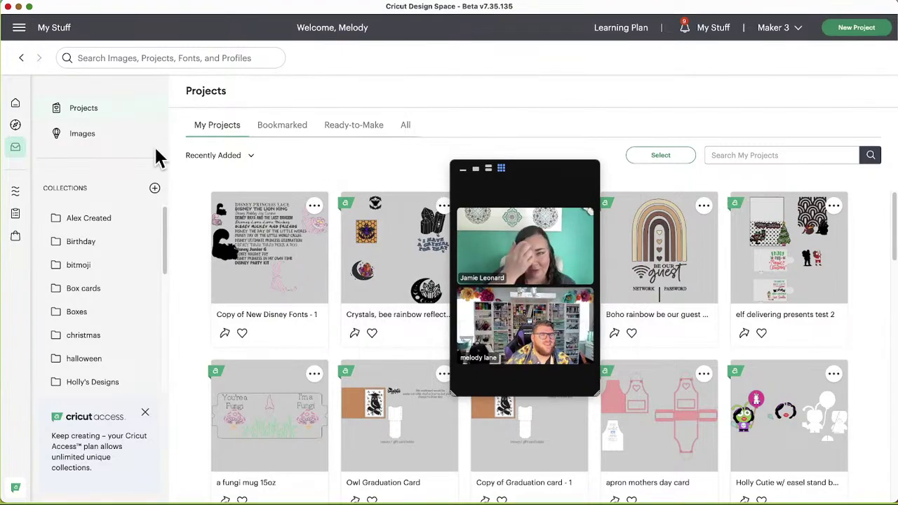
pyautogui.click(280, 123)
pyautogui.moveTo(509, 177)
pyautogui.moveTo(543, 176); pyautogui.dragTo(100, 267)
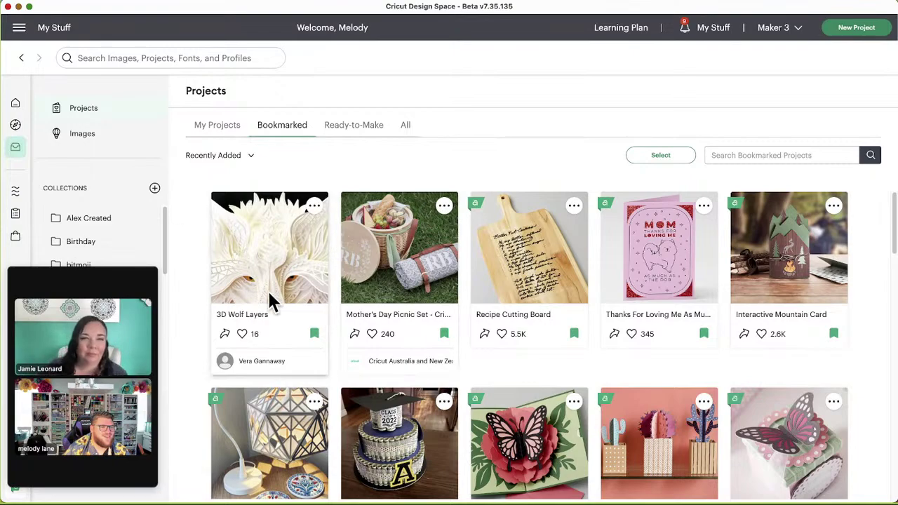
pyautogui.click(260, 254)
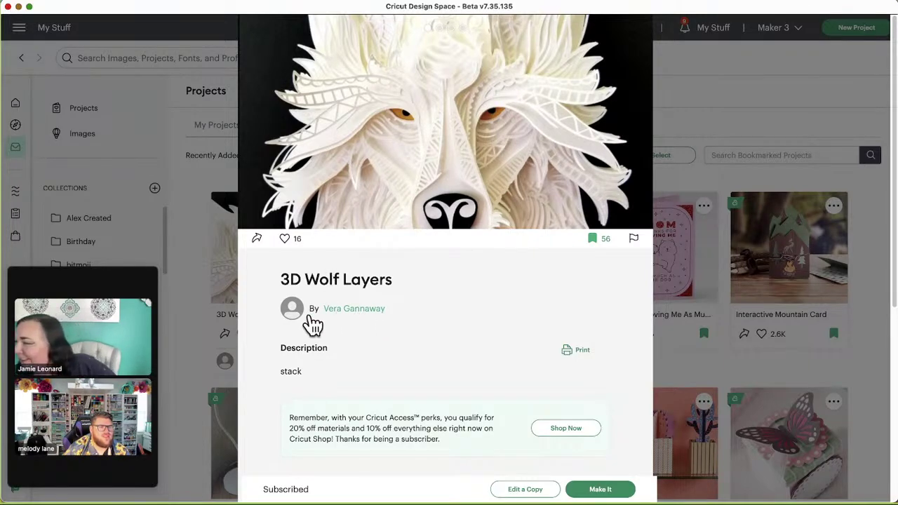
# Step: Open the designer's profile and view Peacock Mandala Layers from her 64 shared projects
pyautogui.click(365, 313)
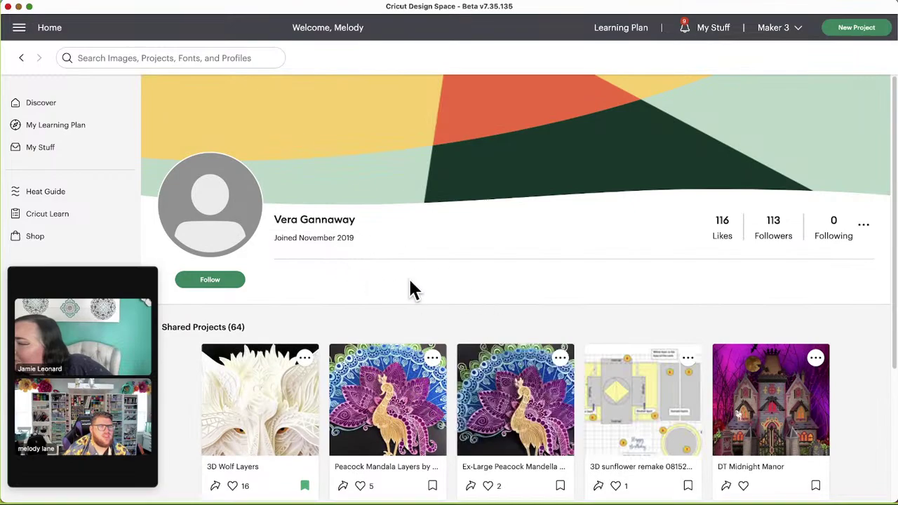
pyautogui.scroll(-3, 447, 275)
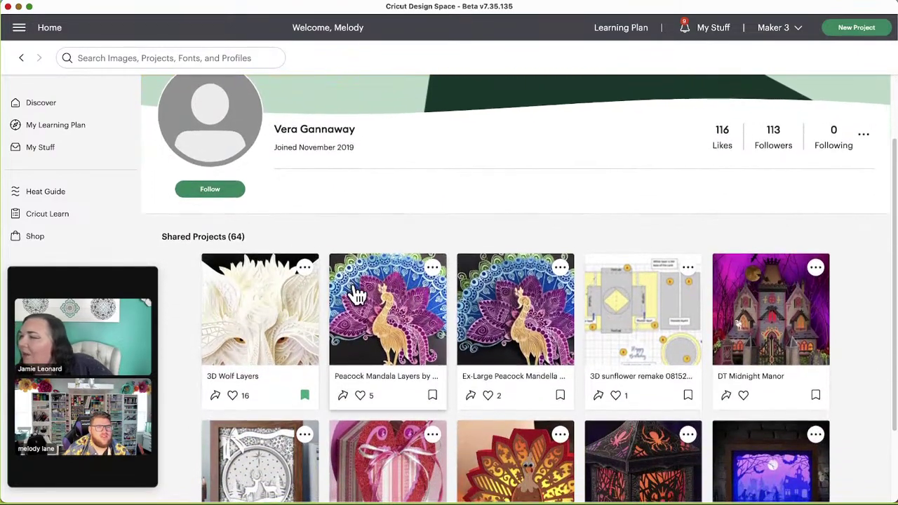
pyautogui.scroll(-2, 355, 295)
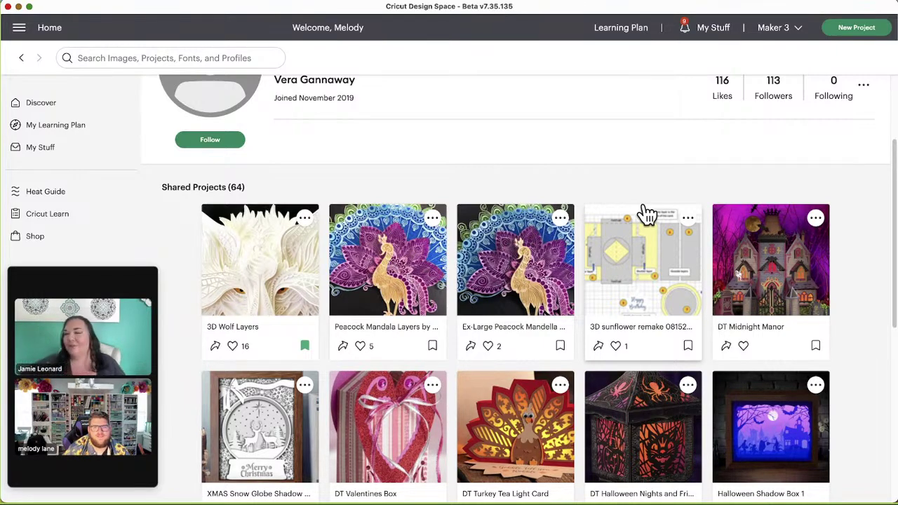
pyautogui.scroll(-2, 523, 190)
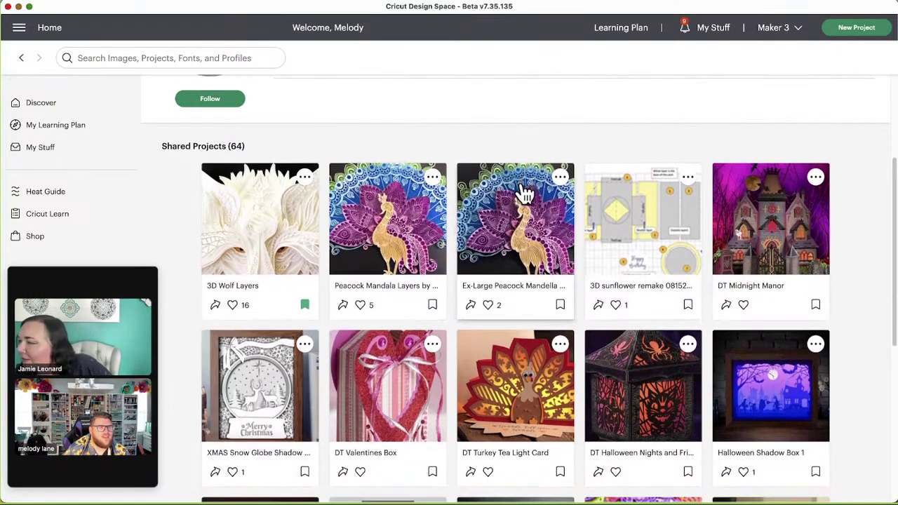
pyautogui.scroll(2, 523, 198)
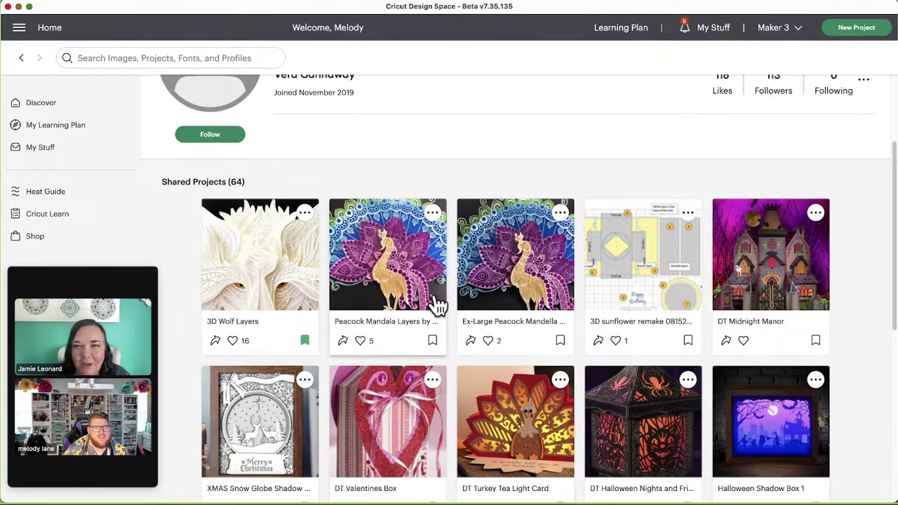
pyautogui.click(396, 276)
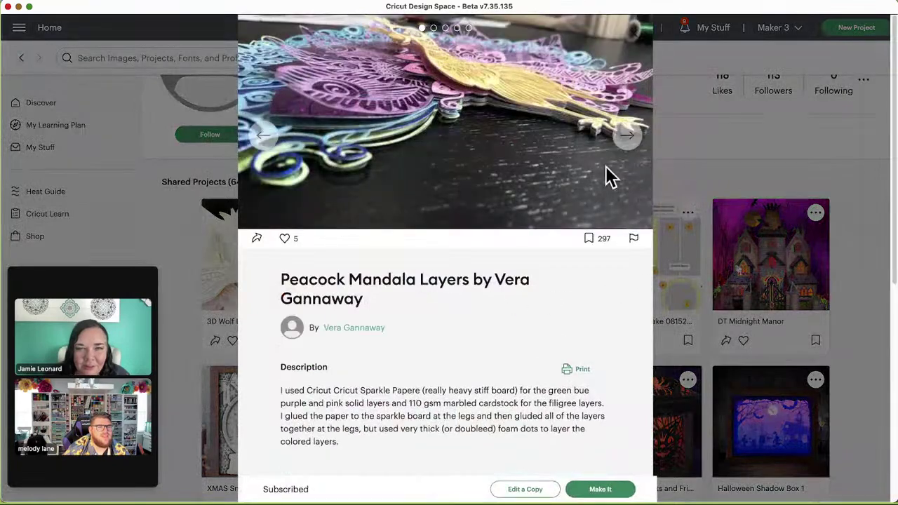
# Step: Step through the next three photos of the Peacock Mandala Layers project
pyautogui.click(627, 138)
pyautogui.click(627, 138)
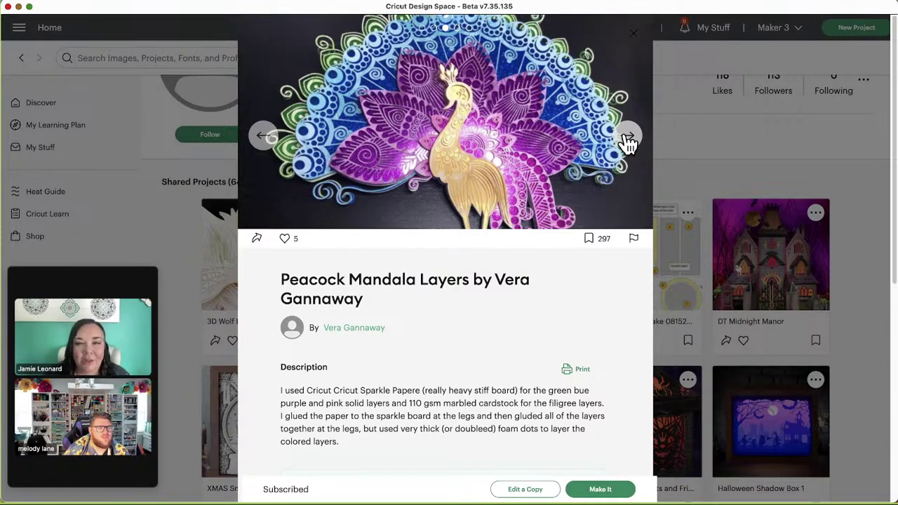
pyautogui.click(627, 139)
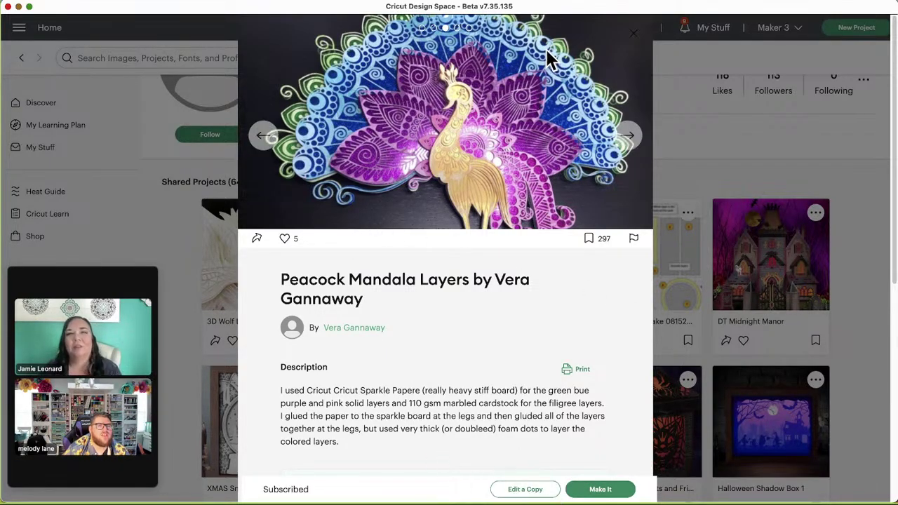
# Step: Close the peacock project details and scroll the shared projects grid
pyautogui.click(673, 145)
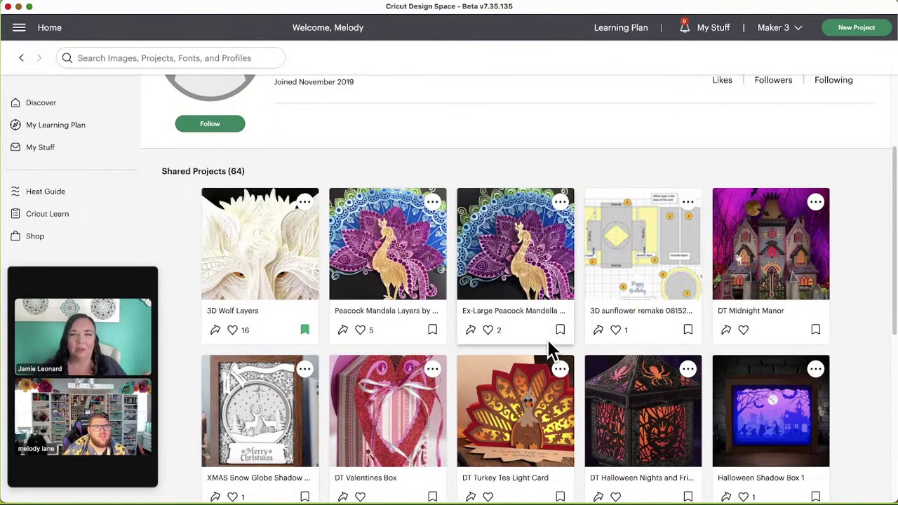
pyautogui.scroll(-1, 552, 351)
pyautogui.scroll(-3, 551, 348)
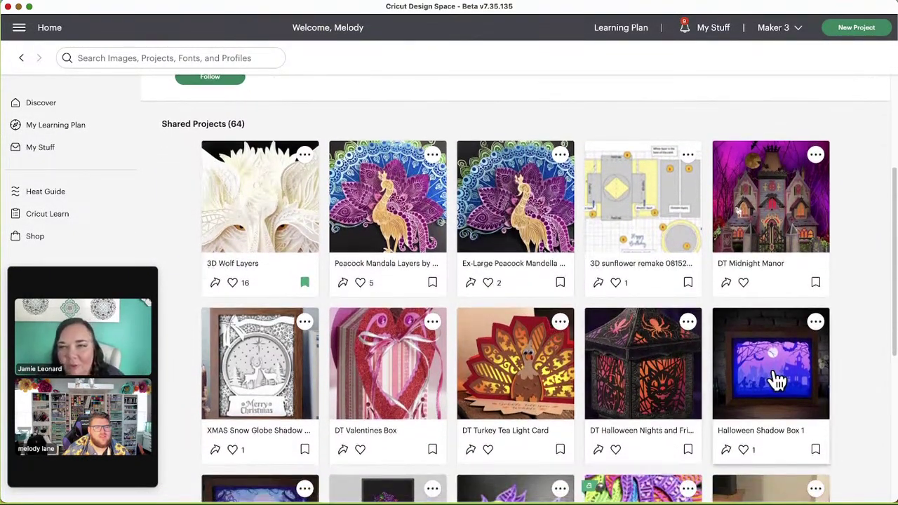
pyautogui.click(775, 375)
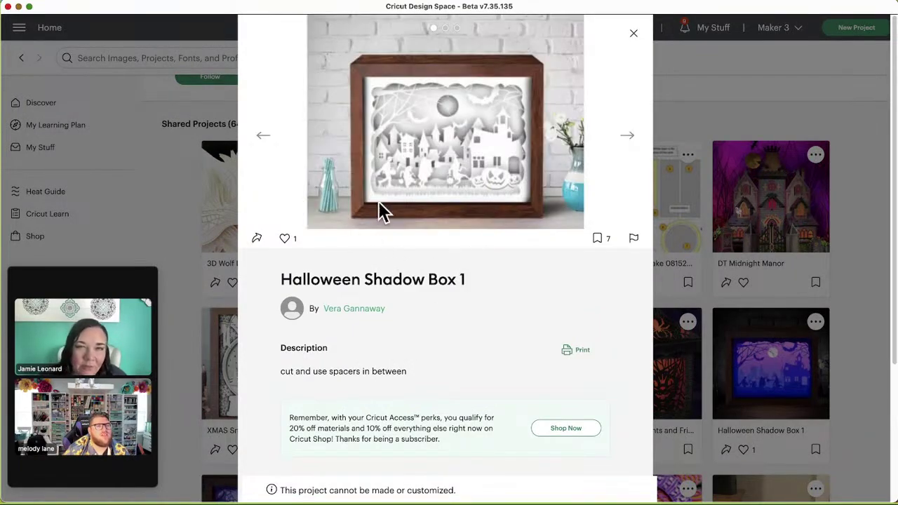
pyautogui.click(629, 138)
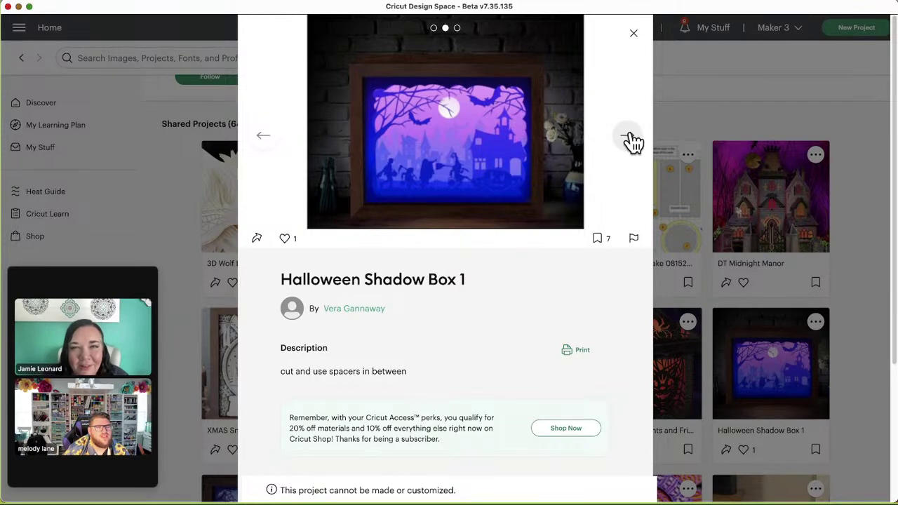
pyautogui.click(628, 138)
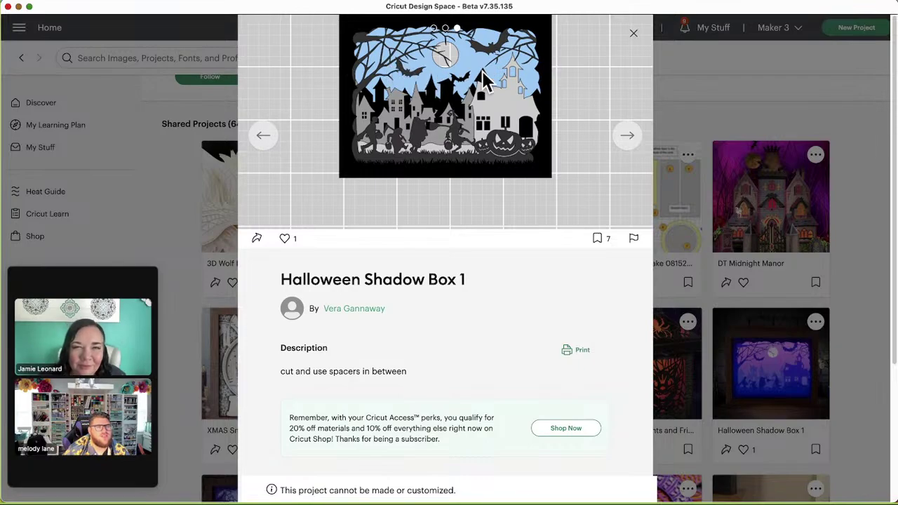
pyautogui.click(262, 137)
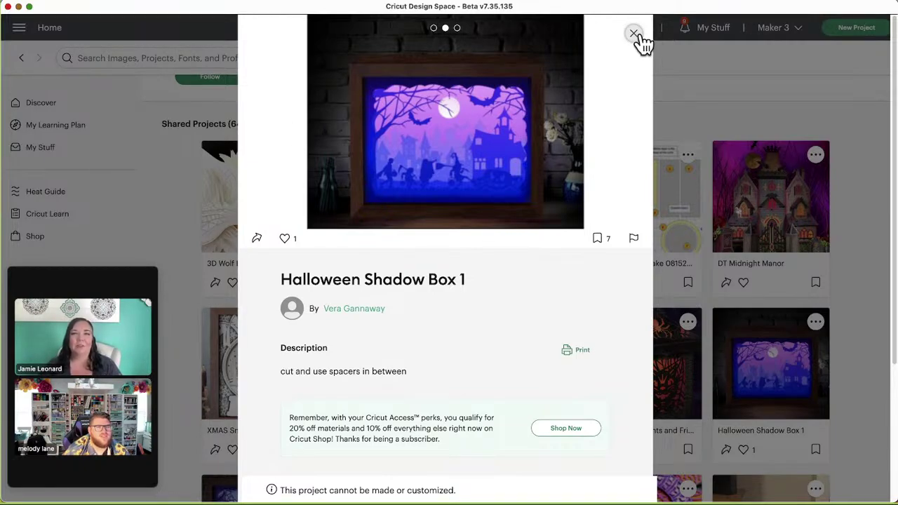
pyautogui.click(265, 139)
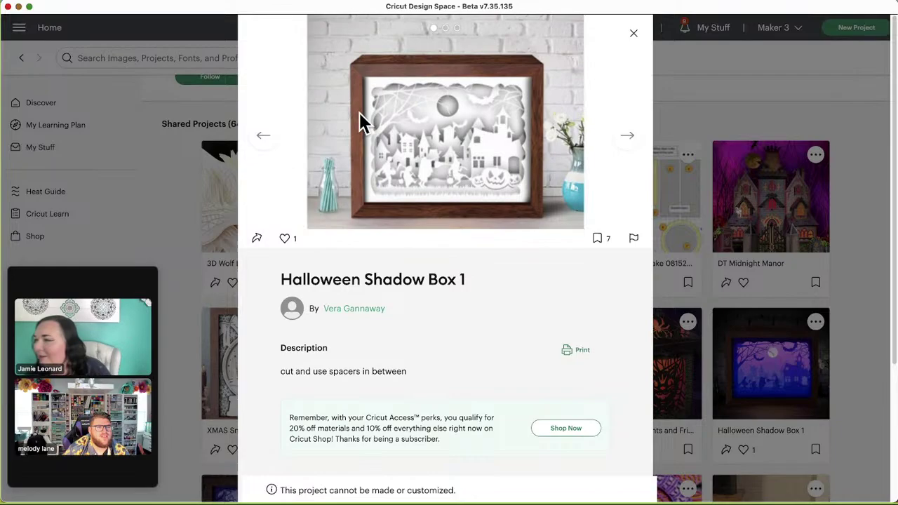
pyautogui.click(634, 34)
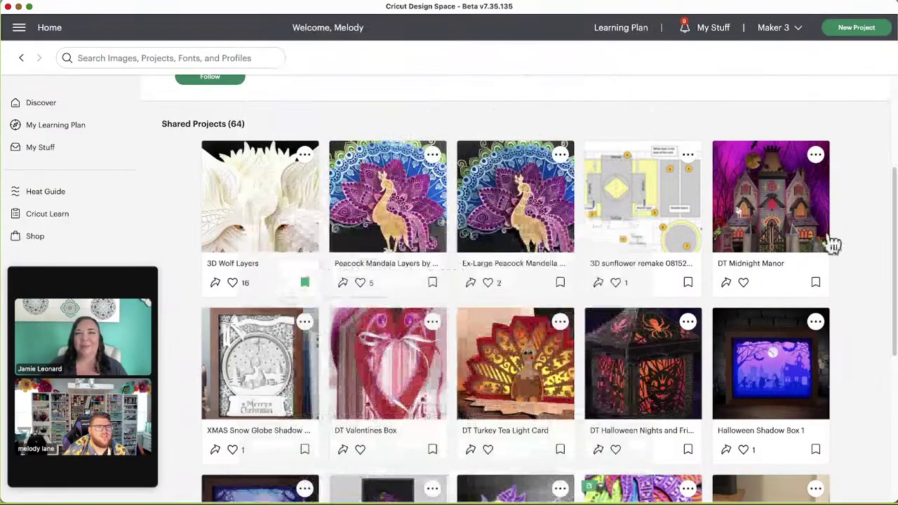
pyautogui.click(784, 212)
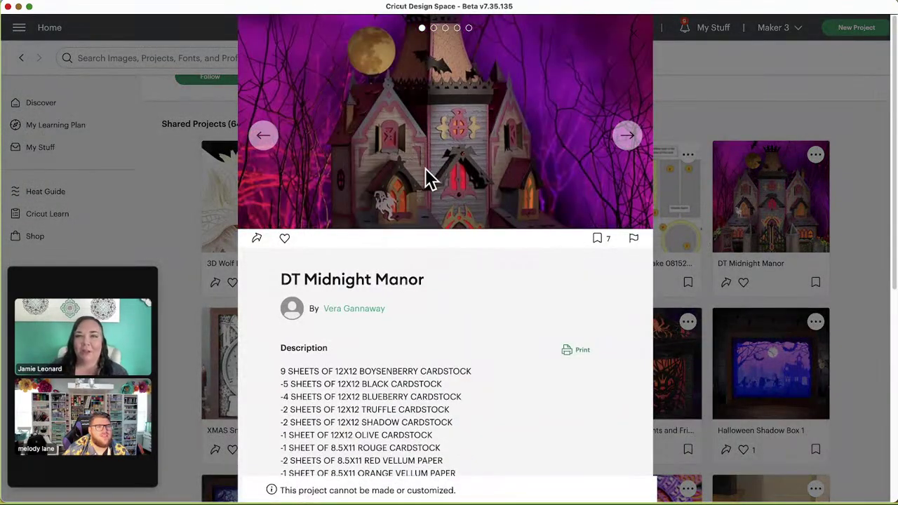
pyautogui.click(636, 145)
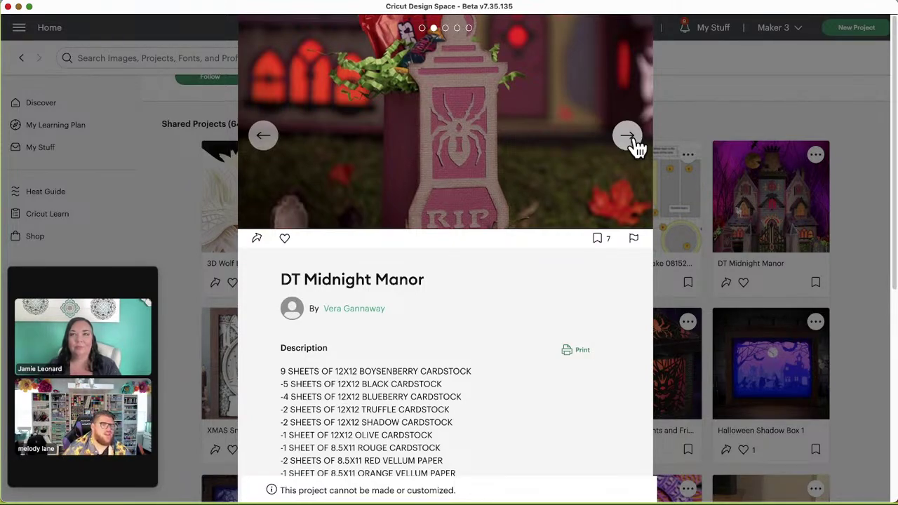
pyautogui.scroll(-1, 635, 148)
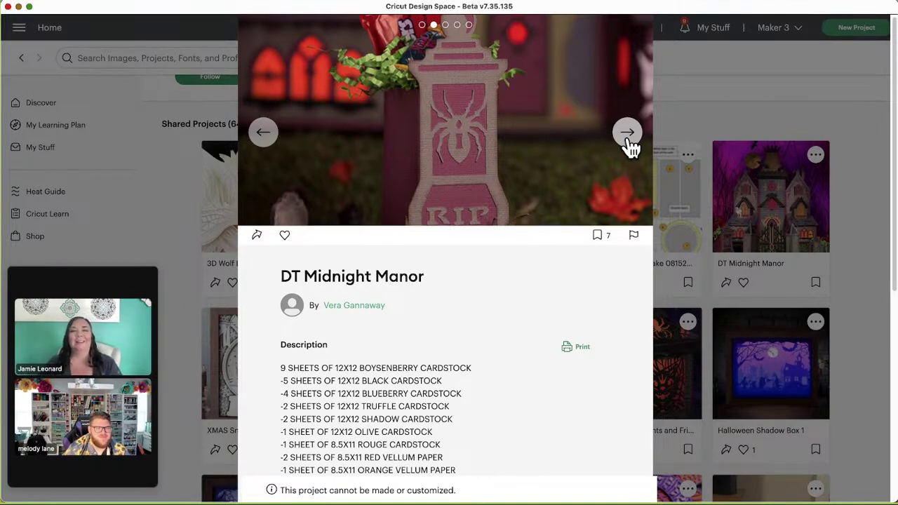
pyautogui.click(628, 140)
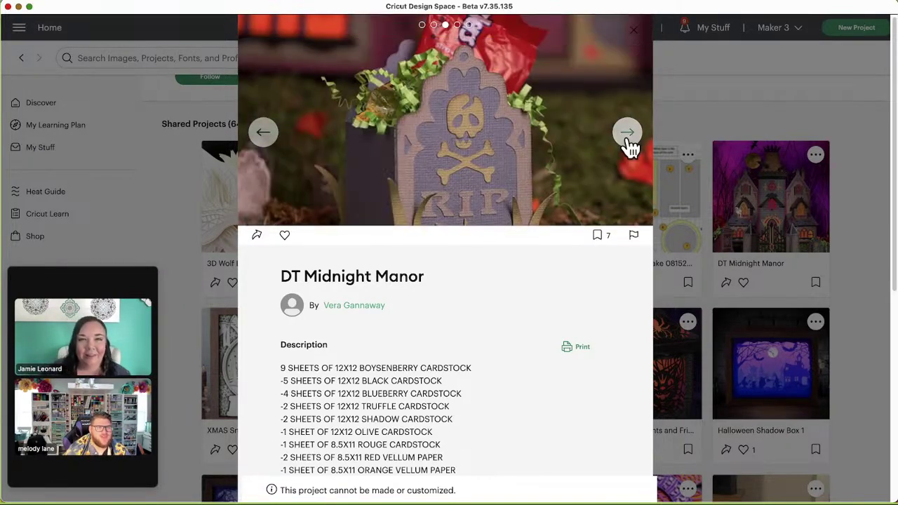
pyautogui.click(627, 136)
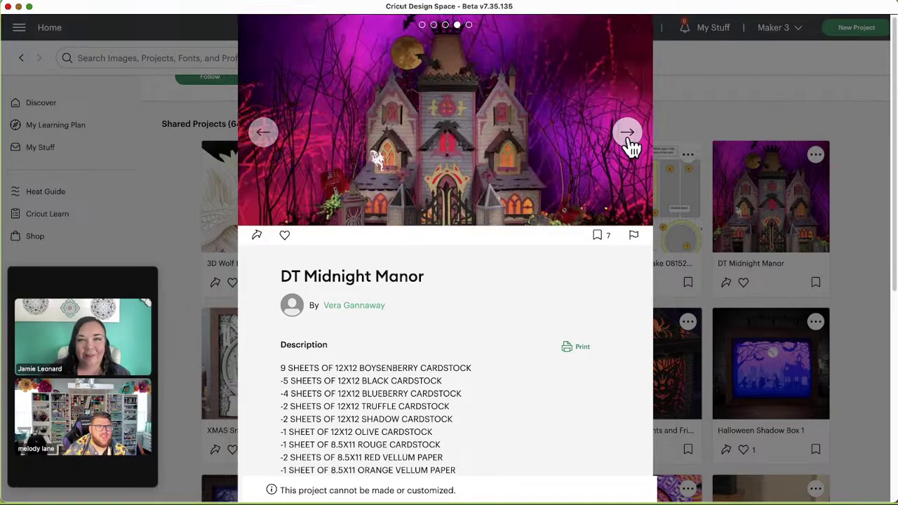
pyautogui.click(640, 42)
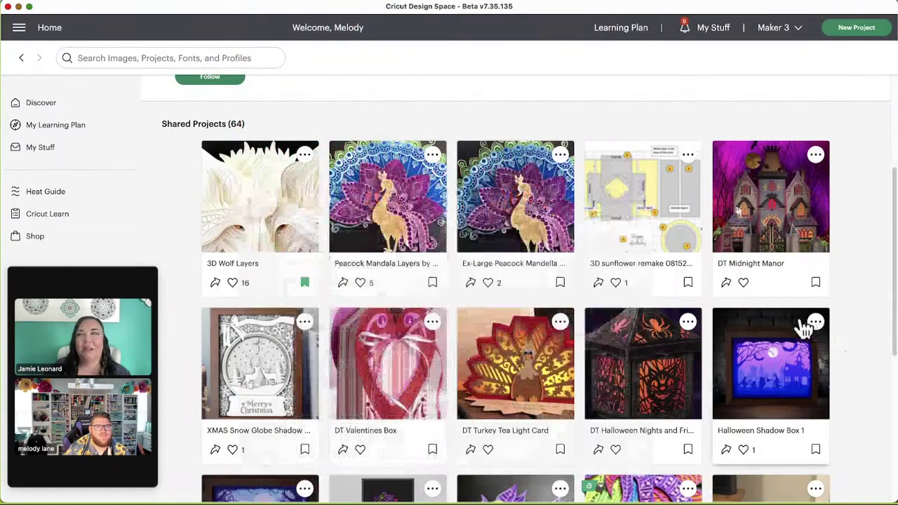
pyautogui.scroll(-3, 752, 315)
# Step: Open the Horse Mandela Color project details and close them again
pyautogui.scroll(-2, 821, 321)
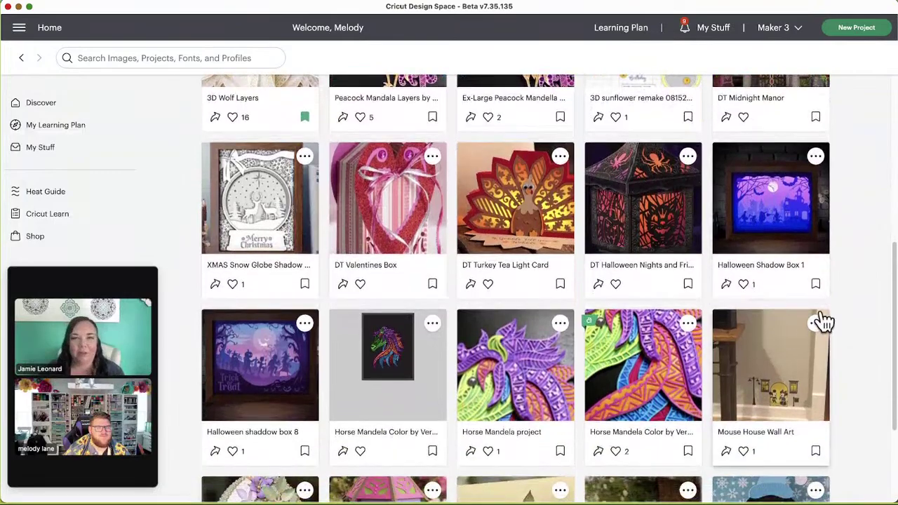
pyautogui.click(382, 319)
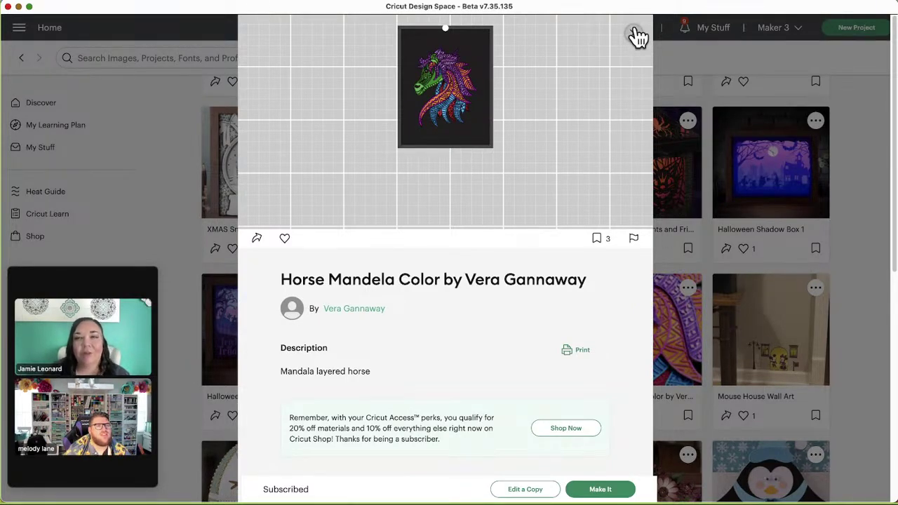
pyautogui.click(636, 36)
# Step: View the Horse Mandela project's photos, including the cutting-mat layout, then close it
pyautogui.scroll(-1, 484, 337)
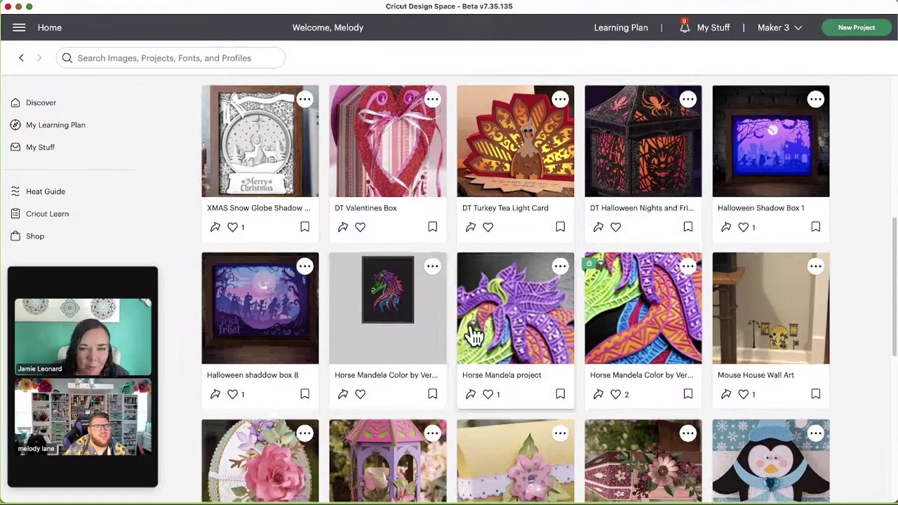
pyautogui.click(500, 305)
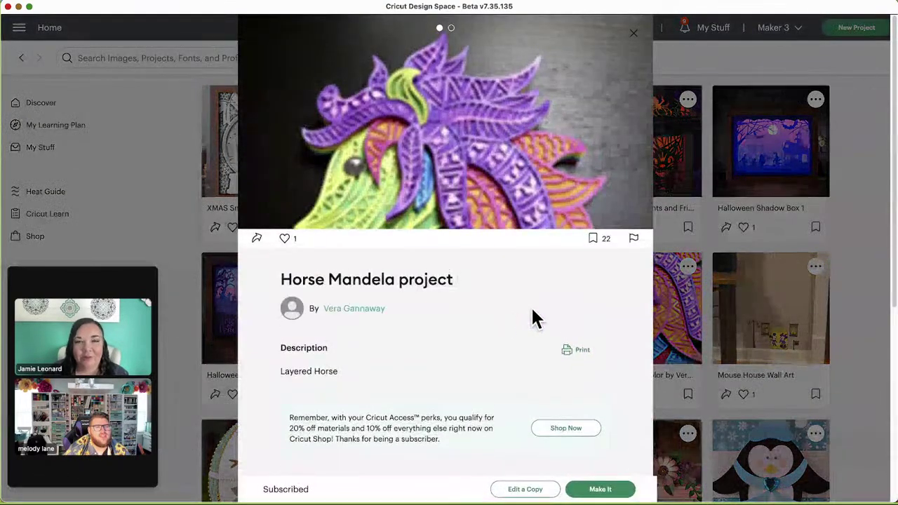
pyautogui.click(626, 139)
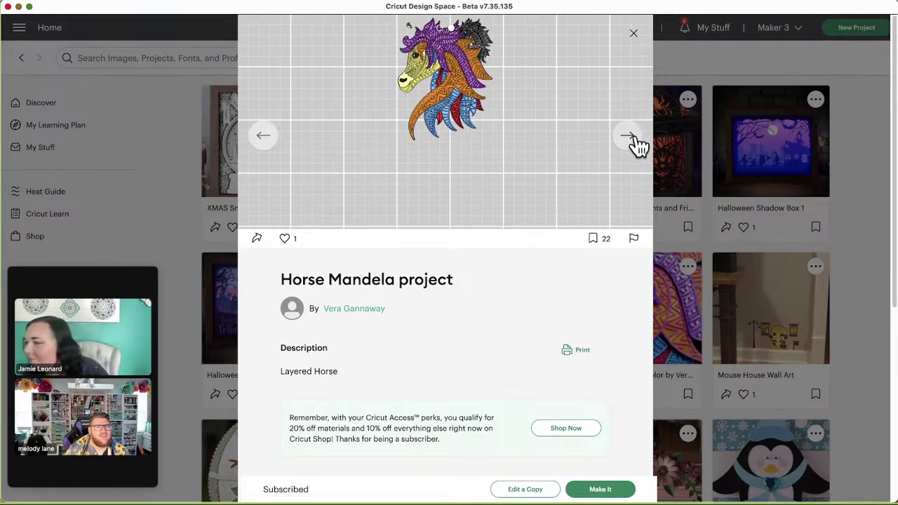
pyautogui.click(634, 140)
pyautogui.click(634, 34)
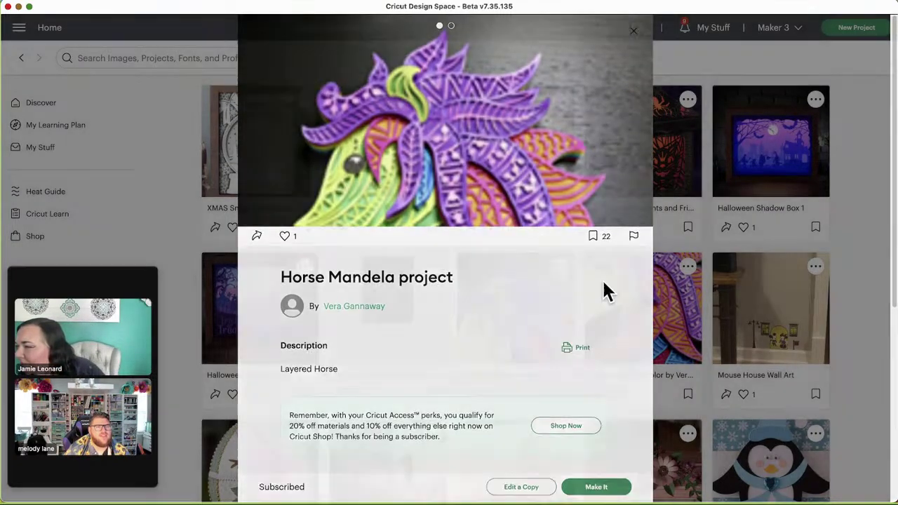
# Step: View the other Horse Mandela Color project's images, then close it and scroll the grid
pyautogui.click(631, 319)
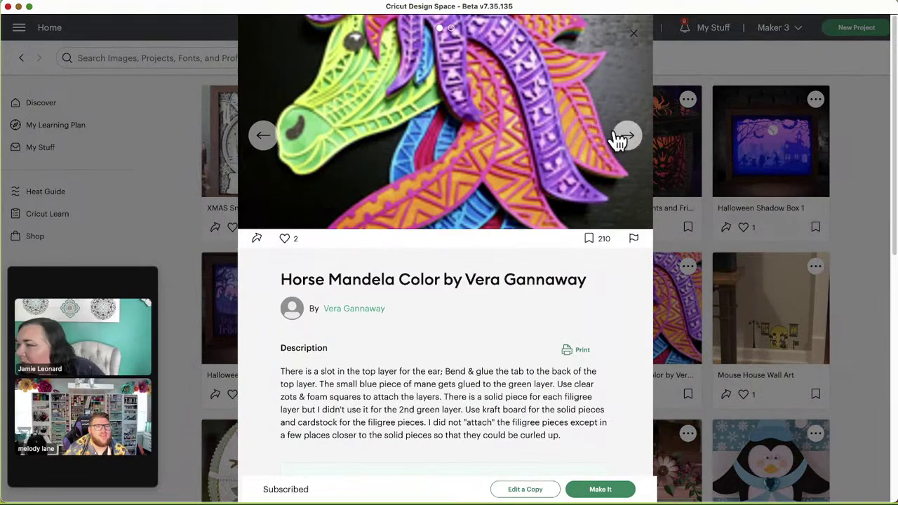
pyautogui.click(610, 136)
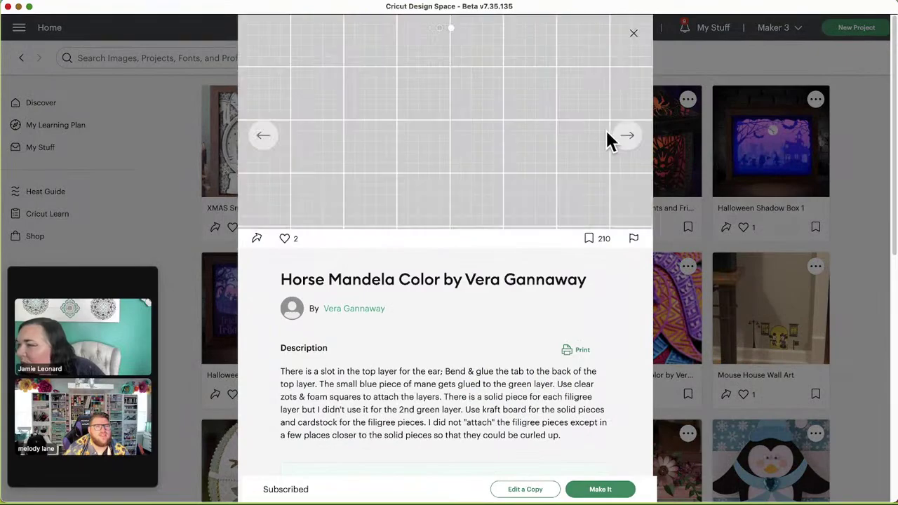
pyautogui.click(635, 35)
pyautogui.scroll(-2, 699, 322)
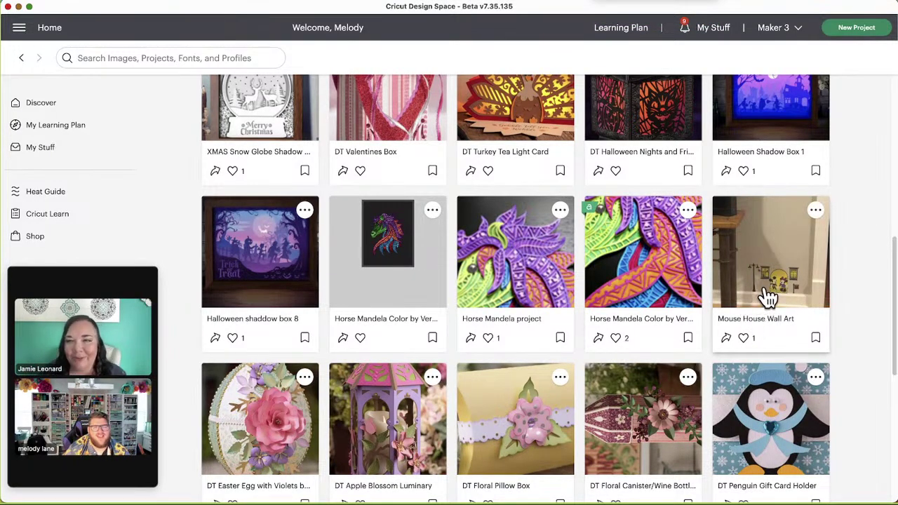
pyautogui.click(768, 293)
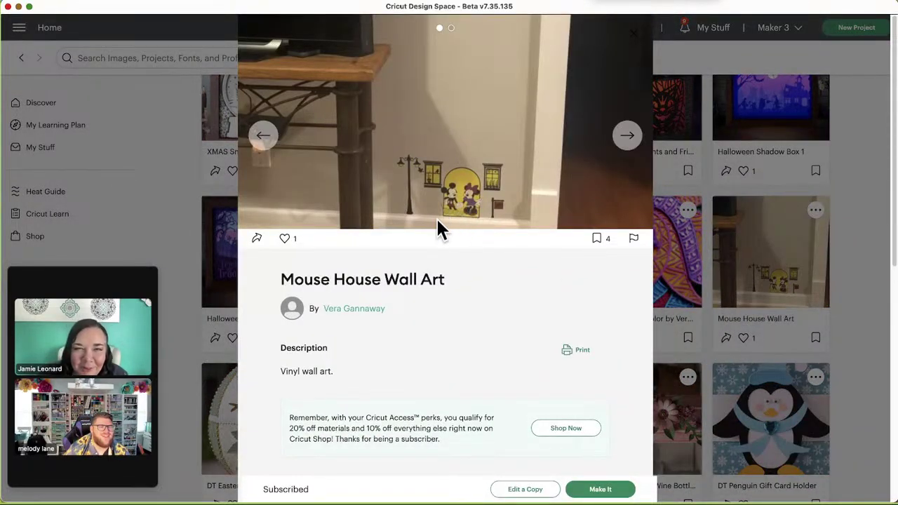
pyautogui.click(631, 48)
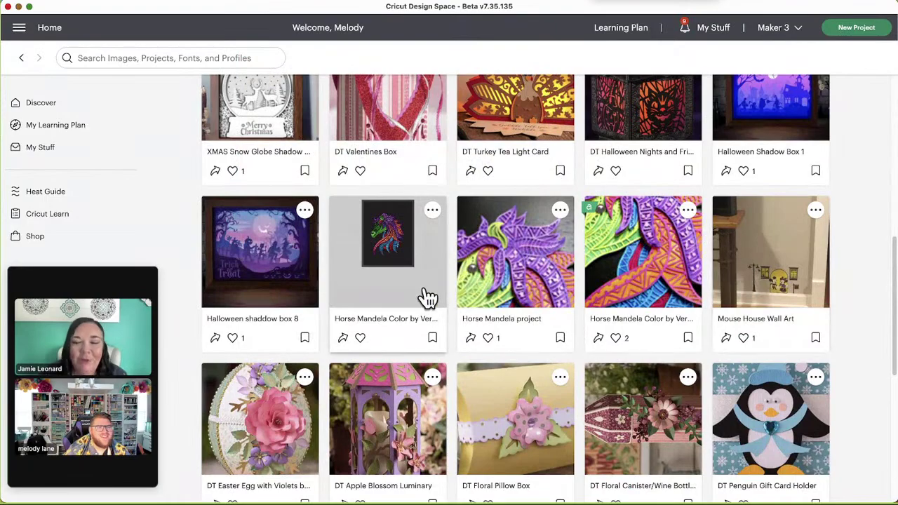
pyautogui.click(265, 260)
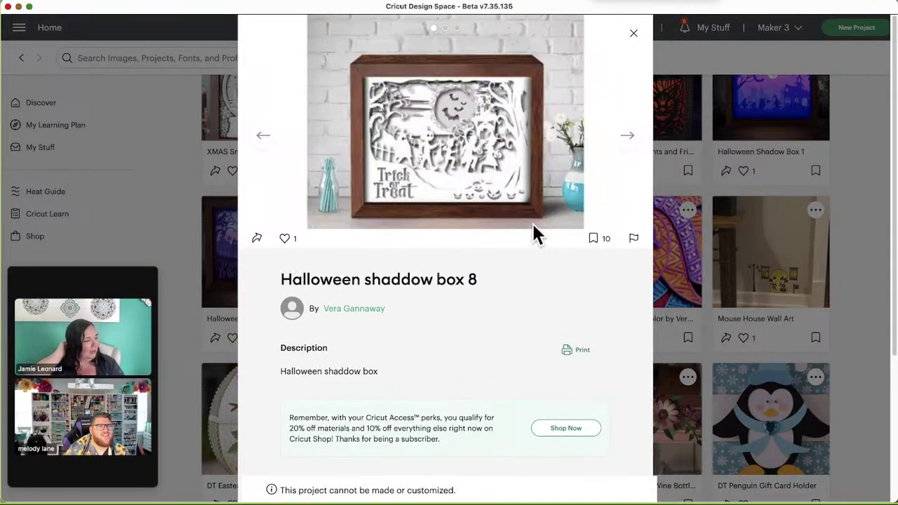
pyautogui.click(628, 136)
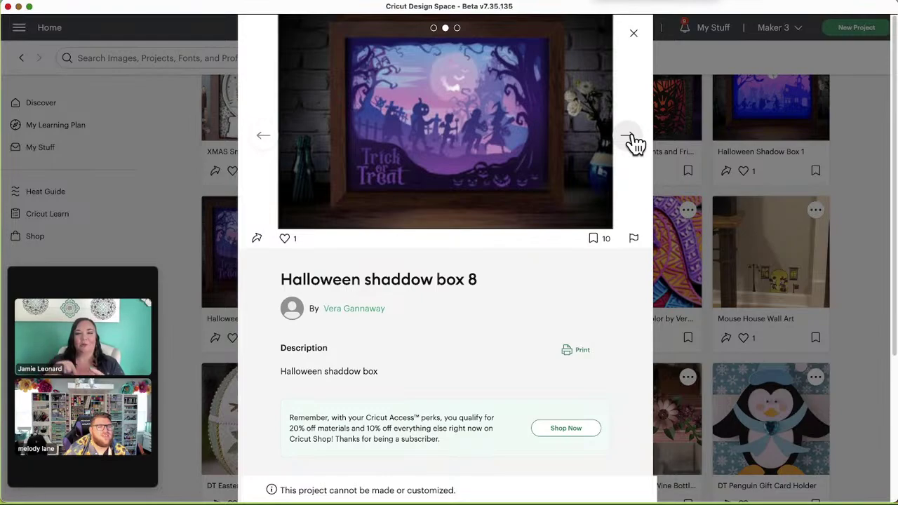
pyautogui.click(632, 140)
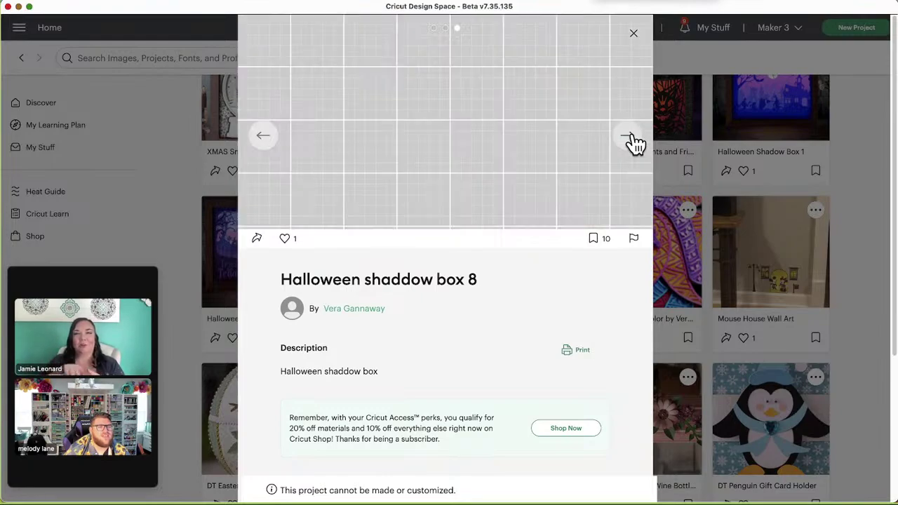
pyautogui.click(635, 40)
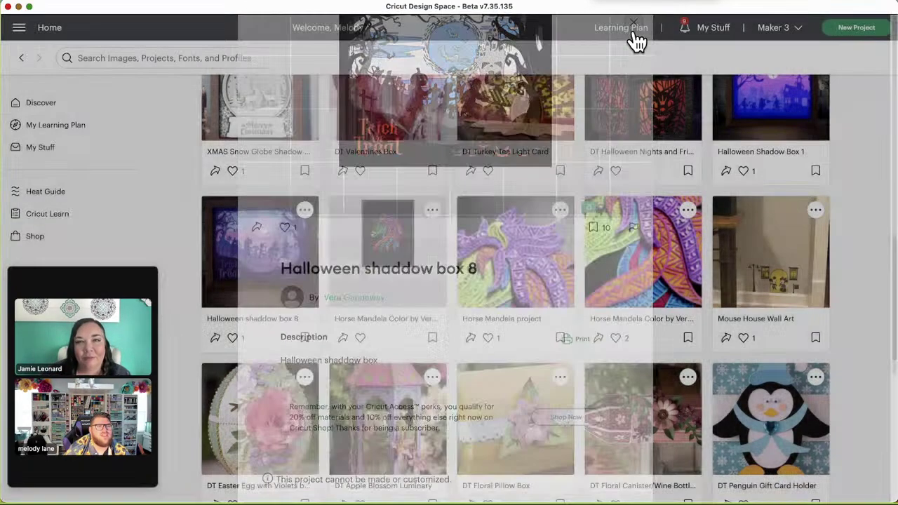
pyautogui.scroll(-2, 653, 319)
pyautogui.scroll(-5, 643, 317)
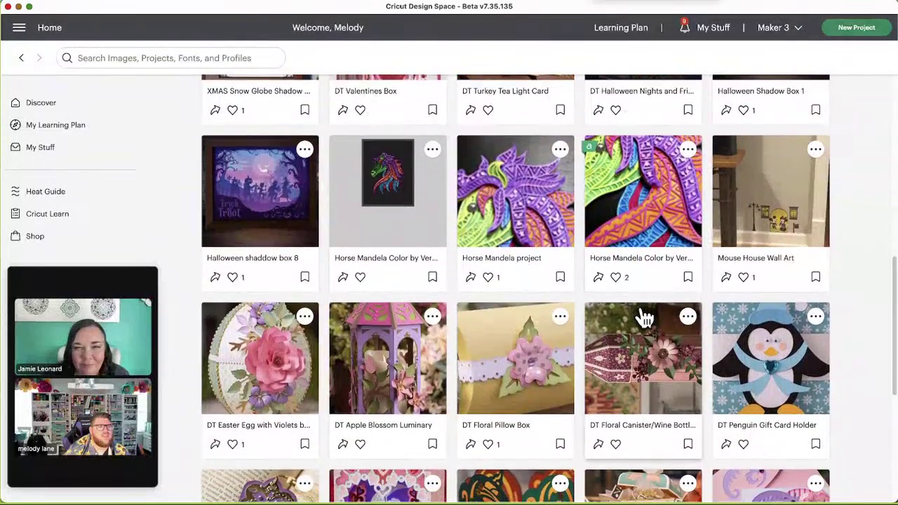
pyautogui.scroll(-2, 644, 318)
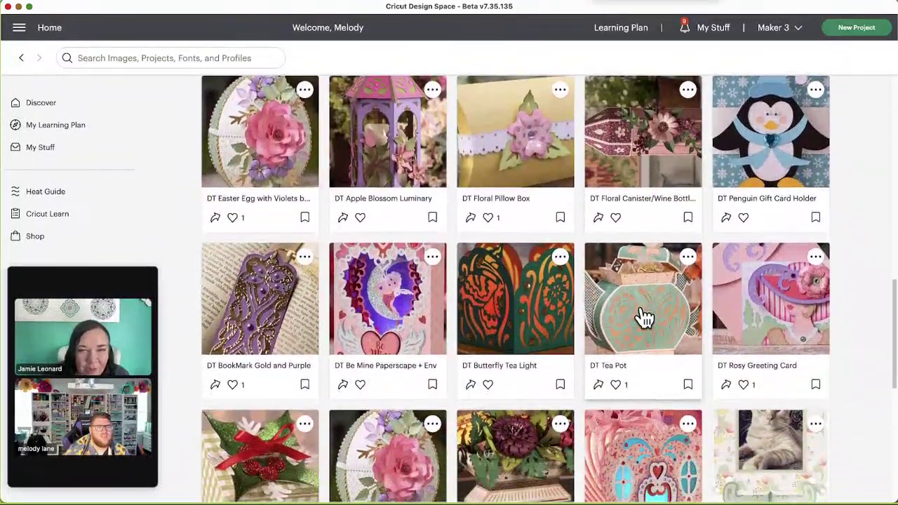
pyautogui.scroll(3, 644, 318)
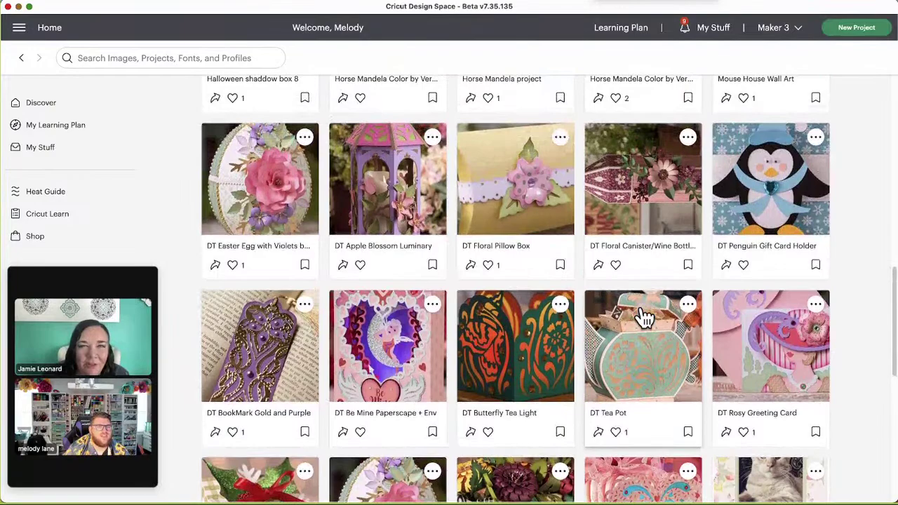
pyautogui.scroll(1, 644, 317)
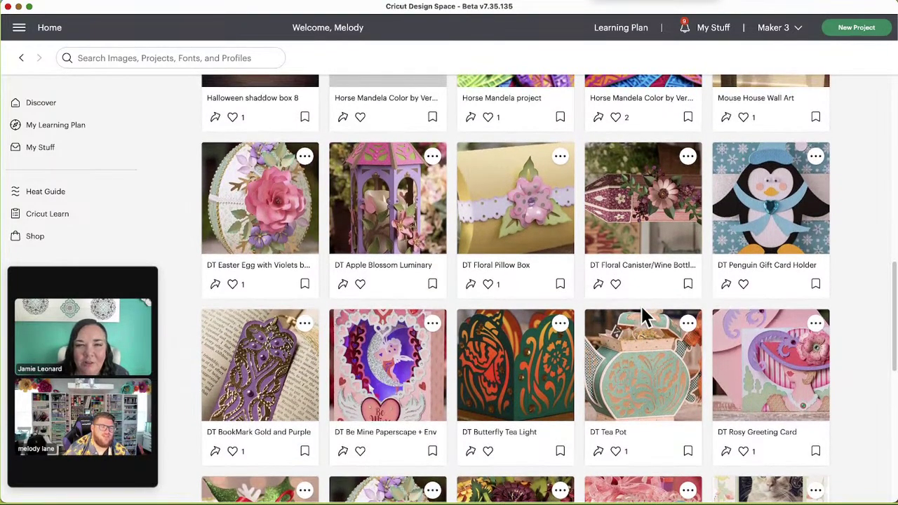
pyautogui.click(377, 196)
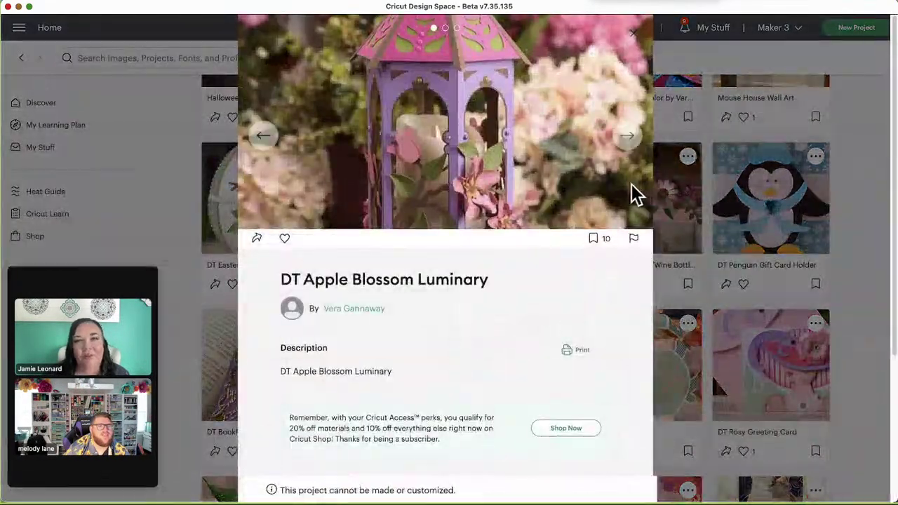
pyautogui.click(630, 139)
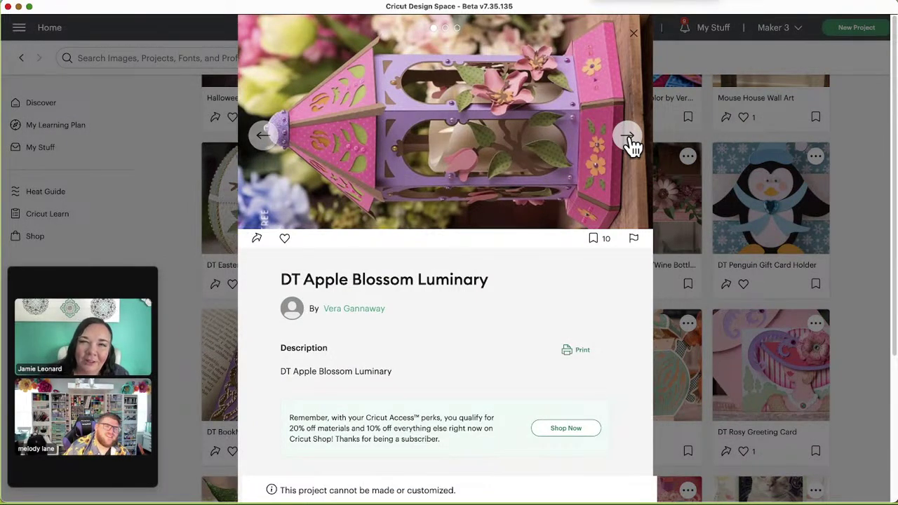
pyautogui.click(629, 138)
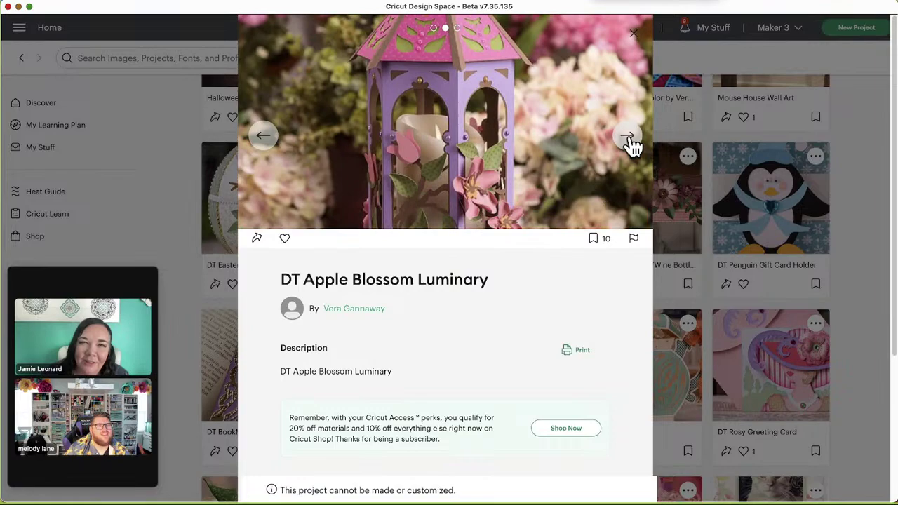
pyautogui.click(630, 143)
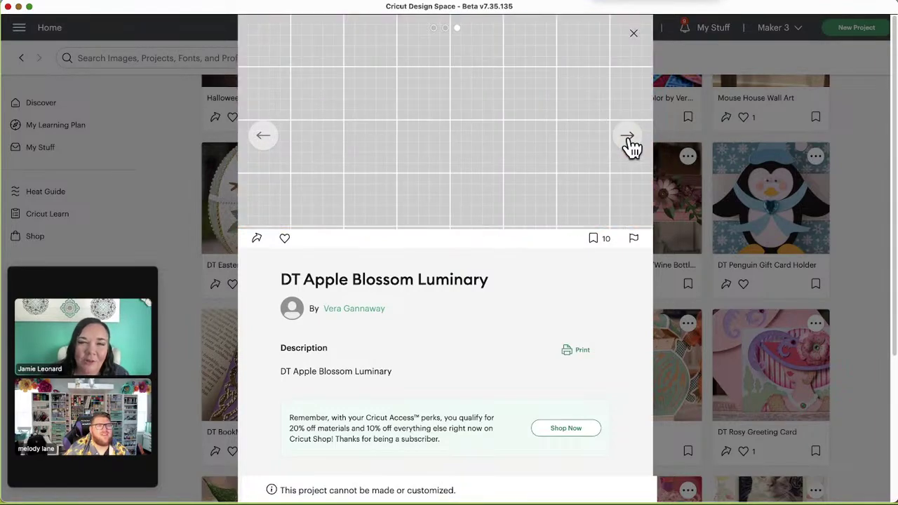
pyautogui.click(633, 33)
pyautogui.scroll(-2, 557, 357)
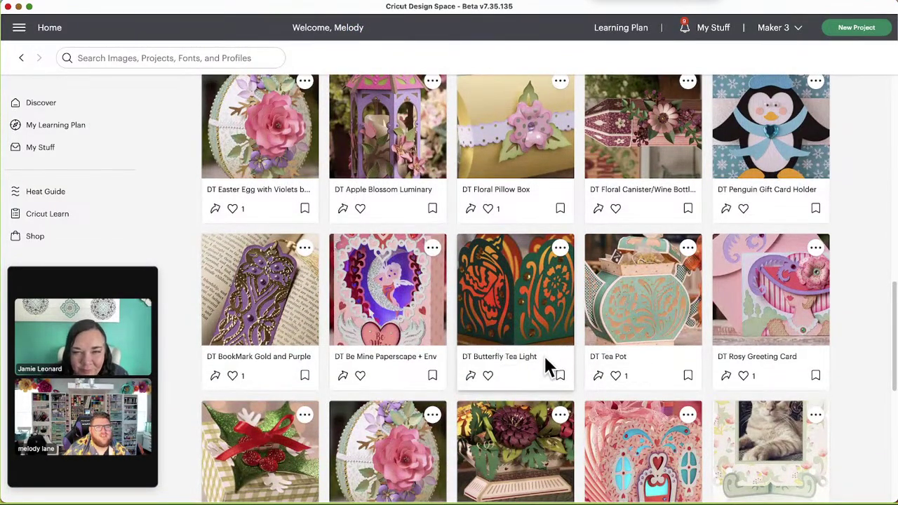
pyautogui.scroll(-2, 549, 364)
pyautogui.scroll(-2, 547, 369)
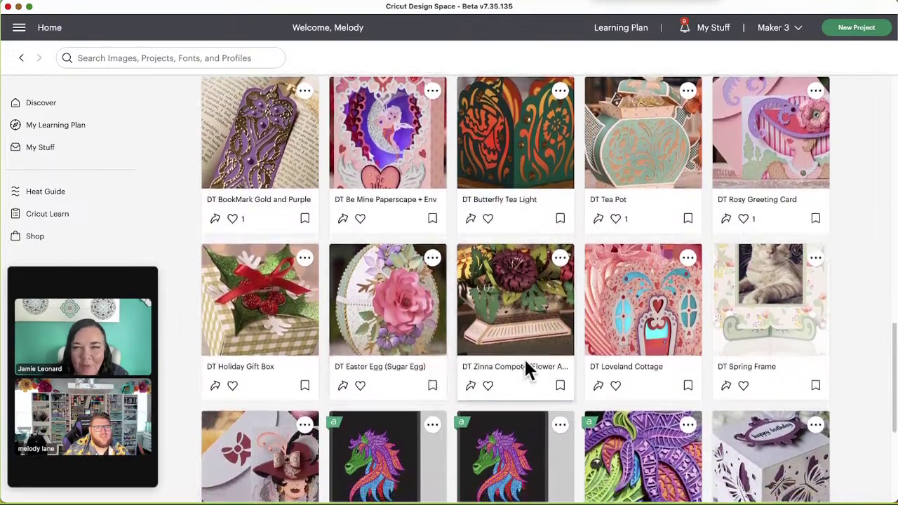
pyautogui.scroll(-2, 557, 362)
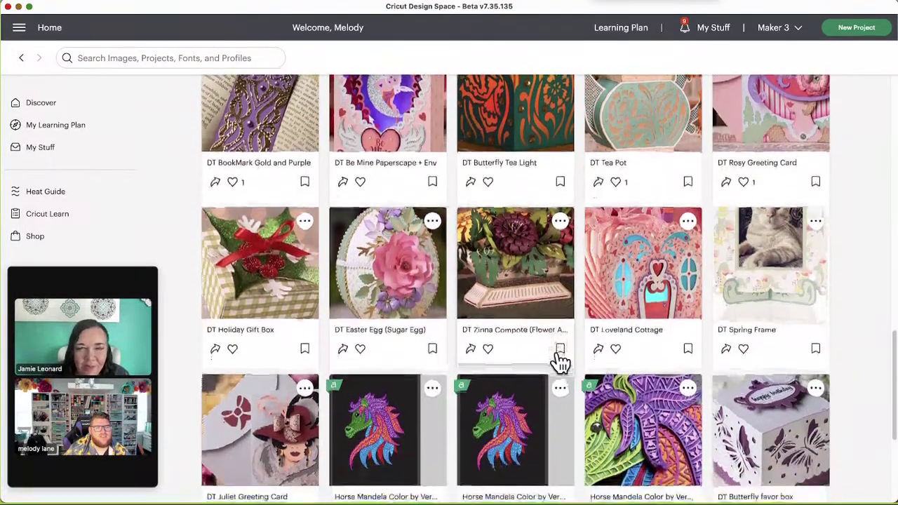
pyautogui.scroll(-2, 560, 363)
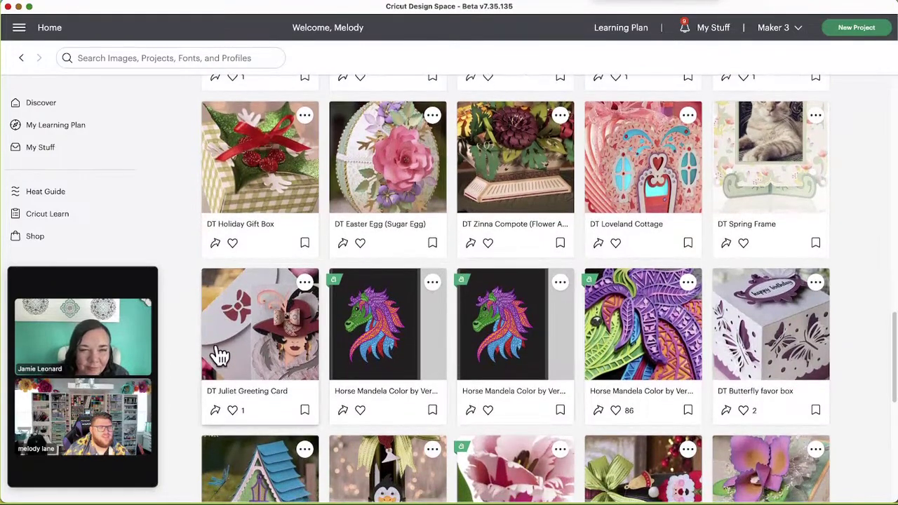
pyautogui.scroll(-3, 249, 354)
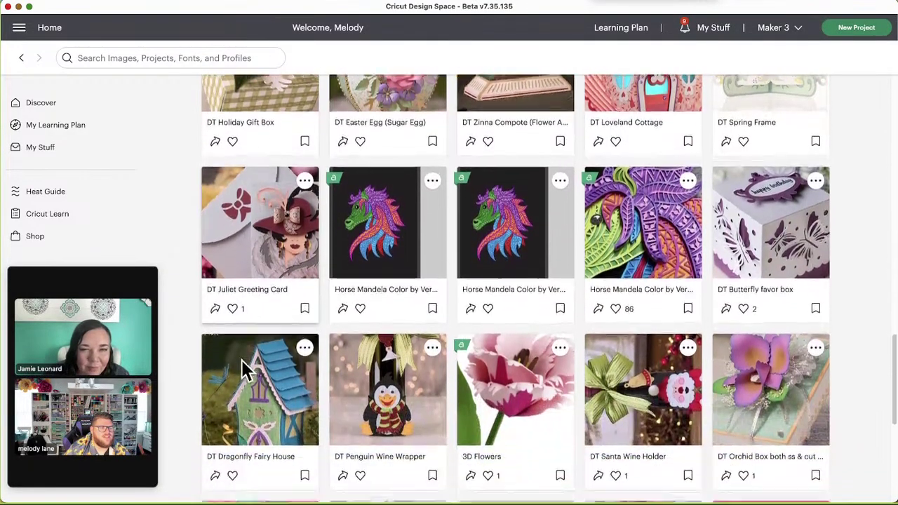
pyautogui.scroll(-1, 244, 372)
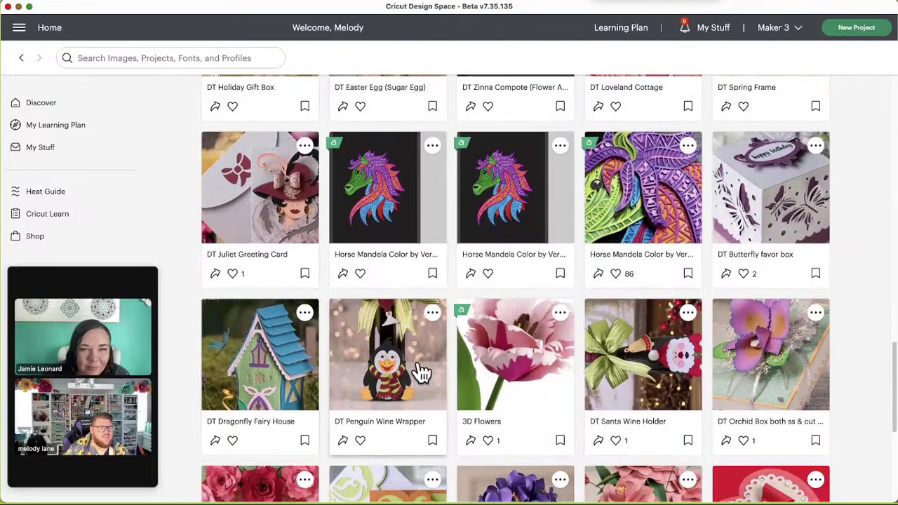
pyautogui.scroll(-1, 416, 399)
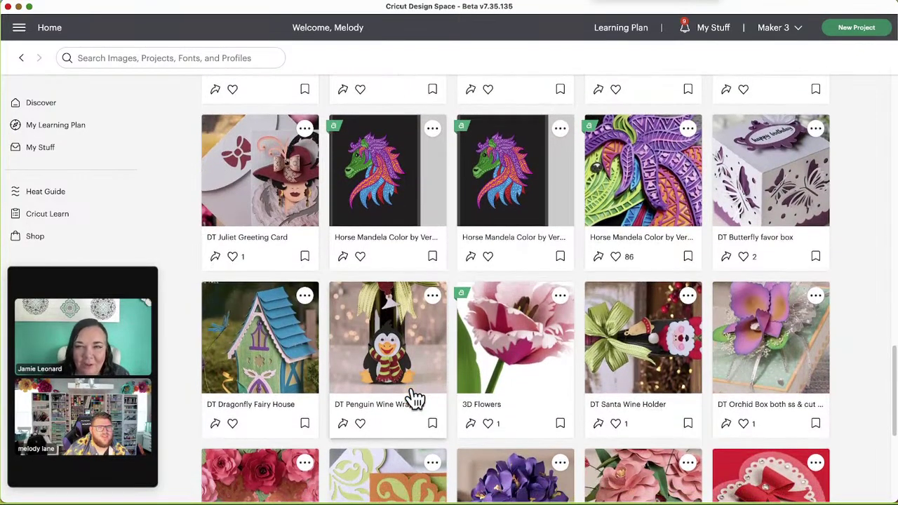
pyautogui.scroll(-2, 414, 396)
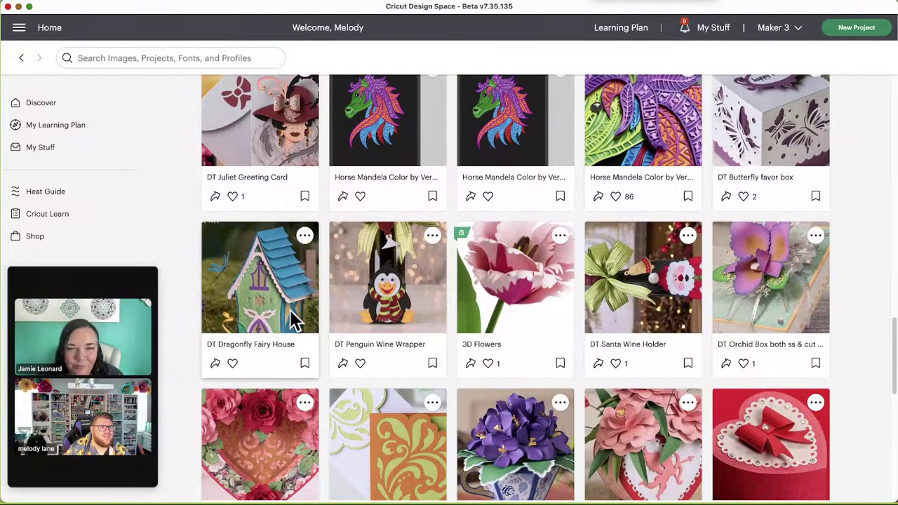
pyautogui.click(290, 320)
pyautogui.click(631, 144)
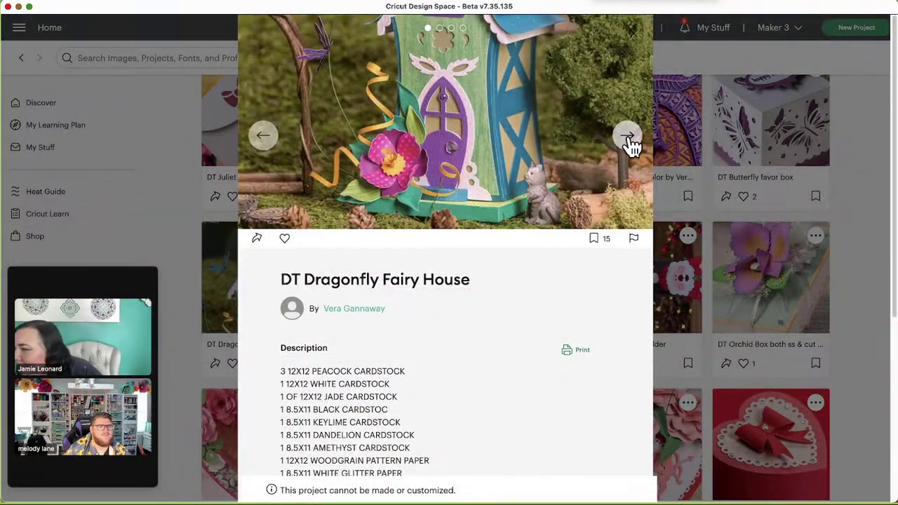
pyautogui.click(631, 144)
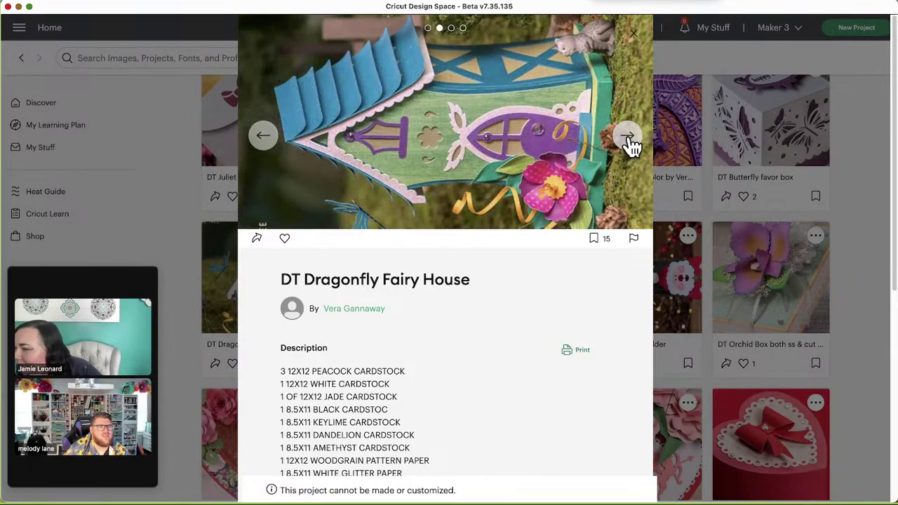
pyautogui.click(630, 143)
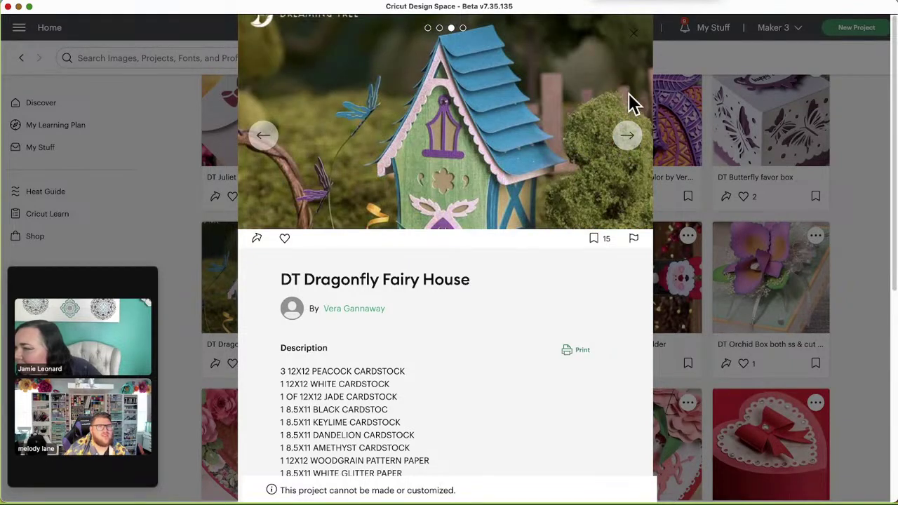
pyautogui.click(627, 140)
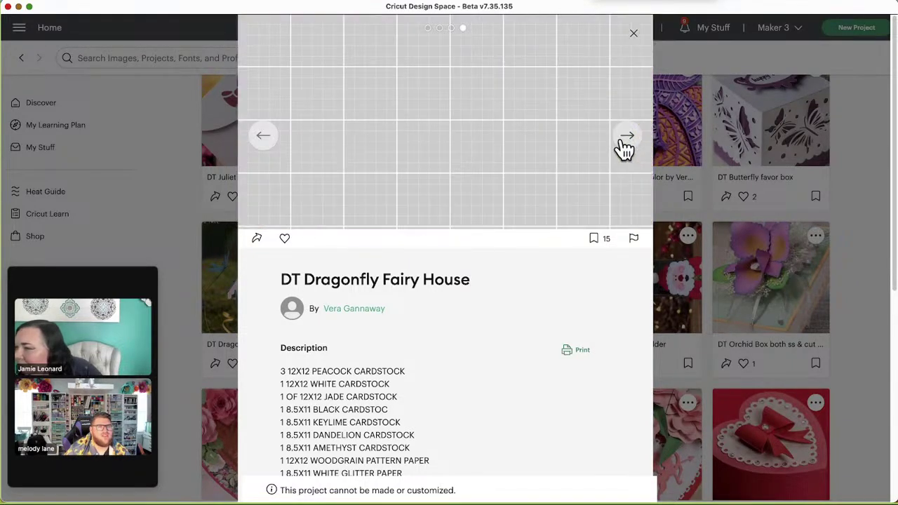
pyautogui.click(633, 38)
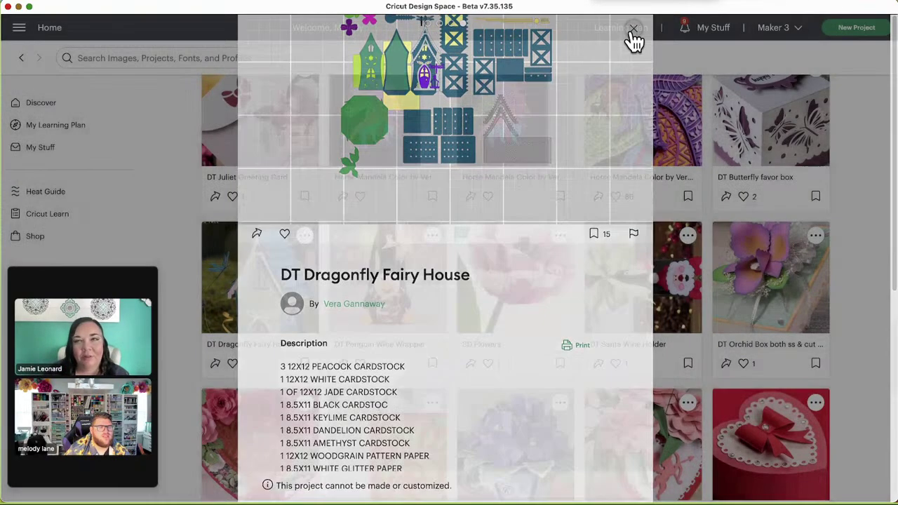
pyautogui.scroll(-5, 566, 272)
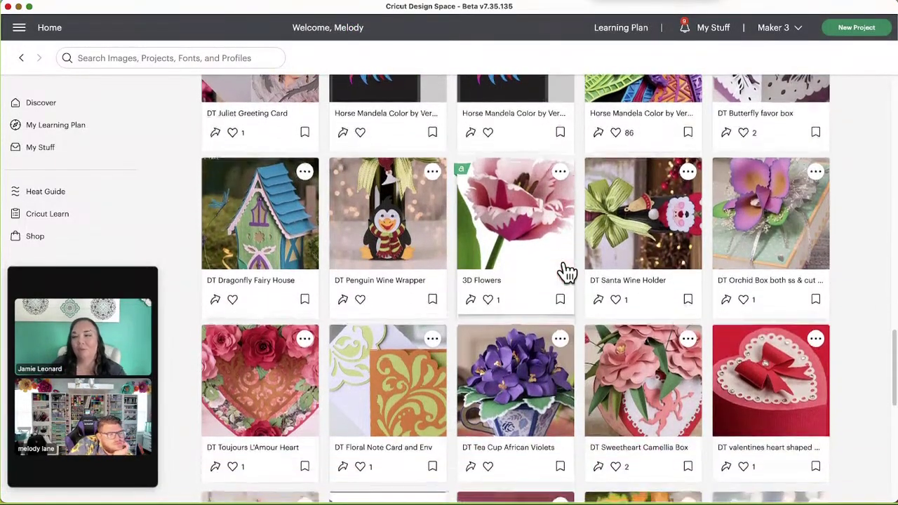
pyautogui.scroll(-2, 569, 270)
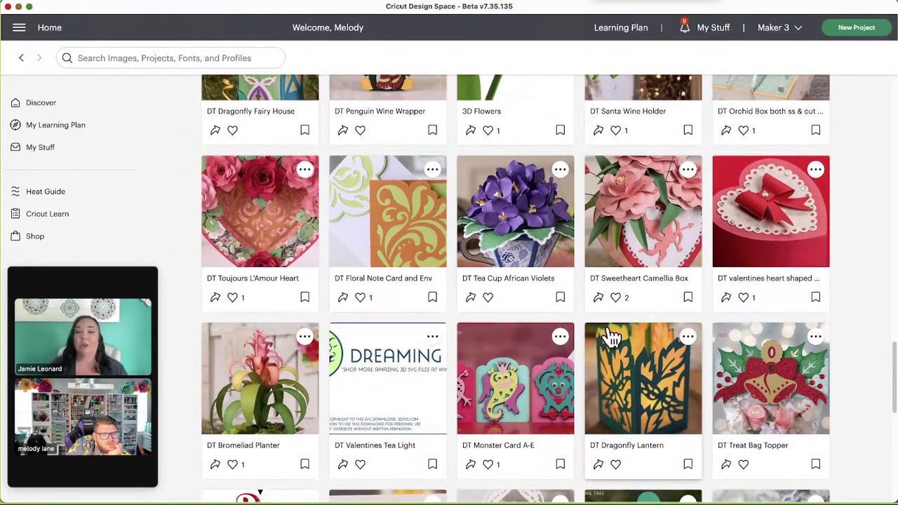
pyautogui.scroll(-2, 605, 338)
pyautogui.scroll(-3, 595, 337)
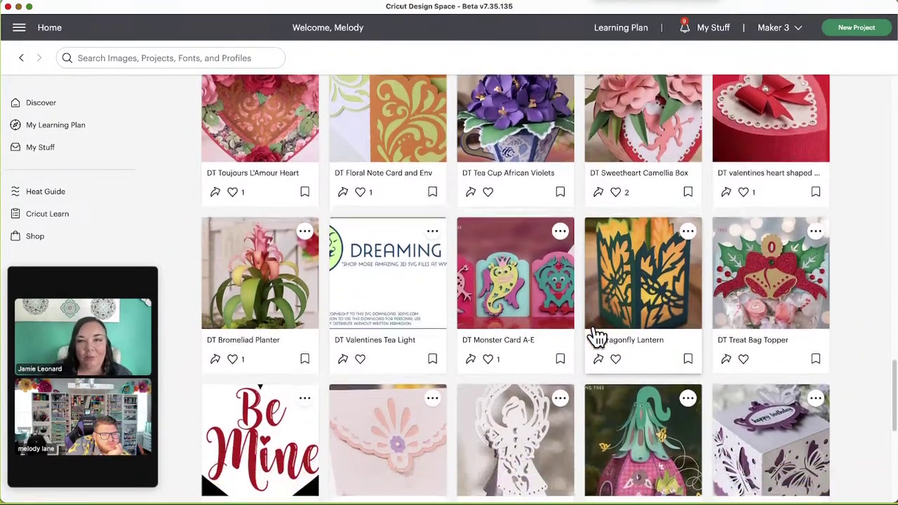
pyautogui.scroll(-4, 549, 335)
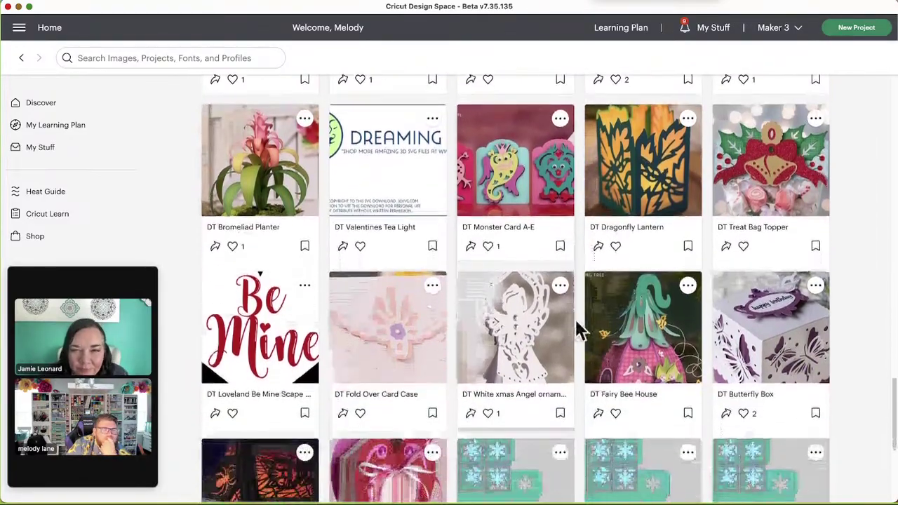
pyautogui.scroll(-1, 599, 340)
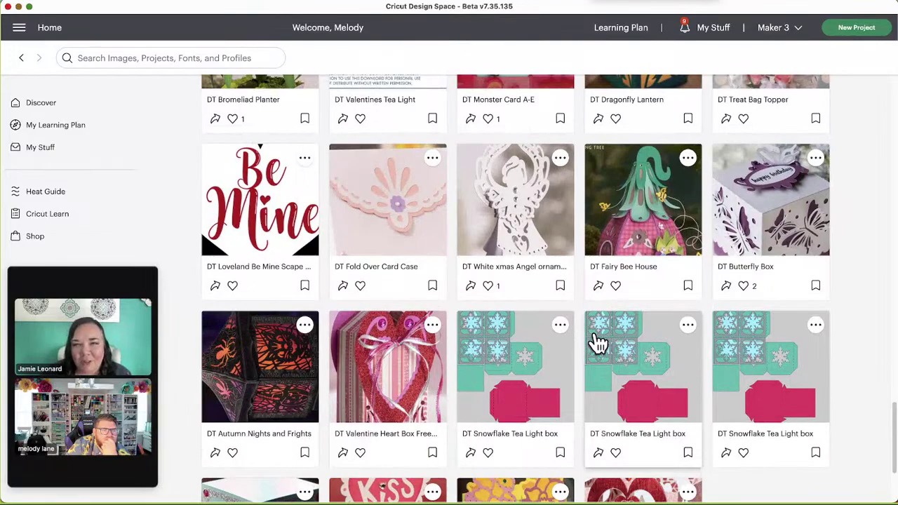
pyautogui.click(631, 243)
pyautogui.click(631, 138)
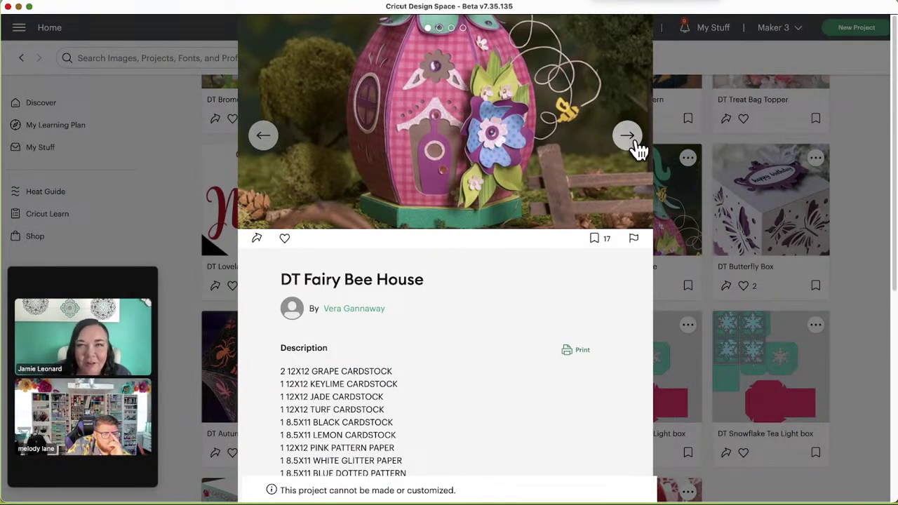
pyautogui.click(636, 142)
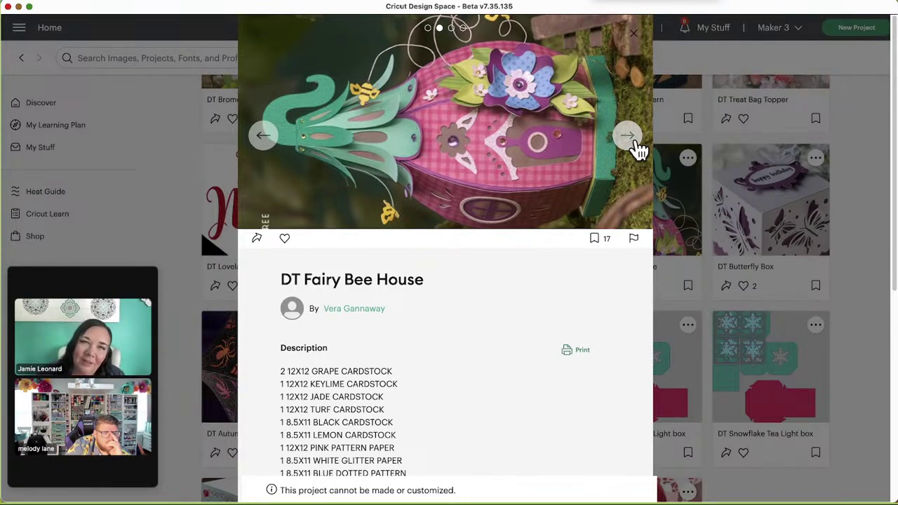
pyautogui.click(637, 148)
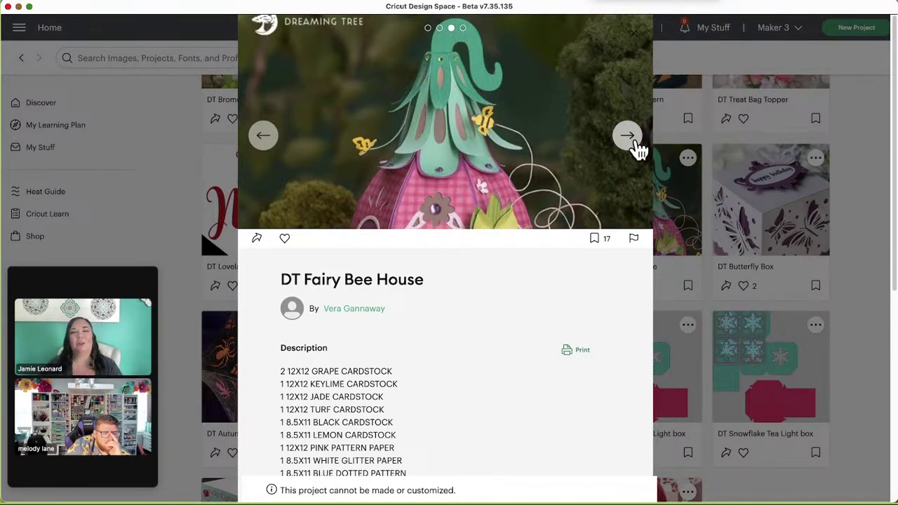
pyautogui.click(635, 144)
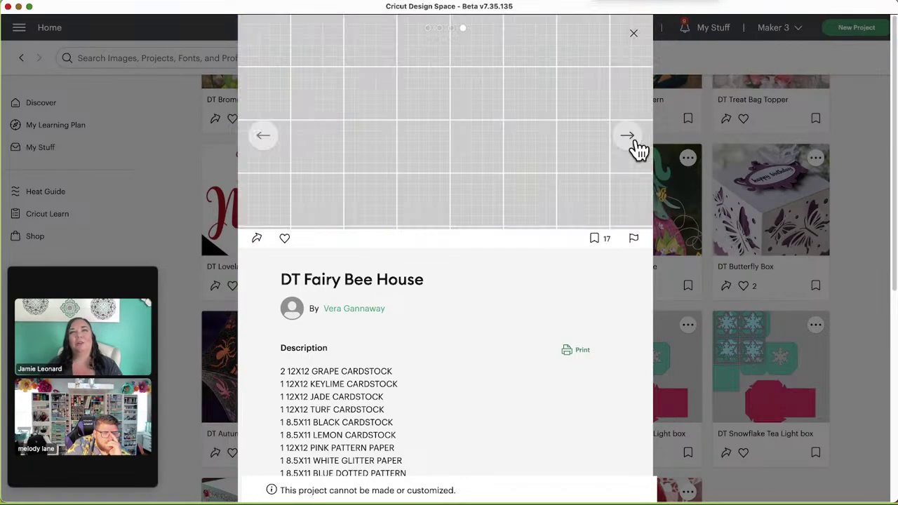
pyautogui.click(635, 37)
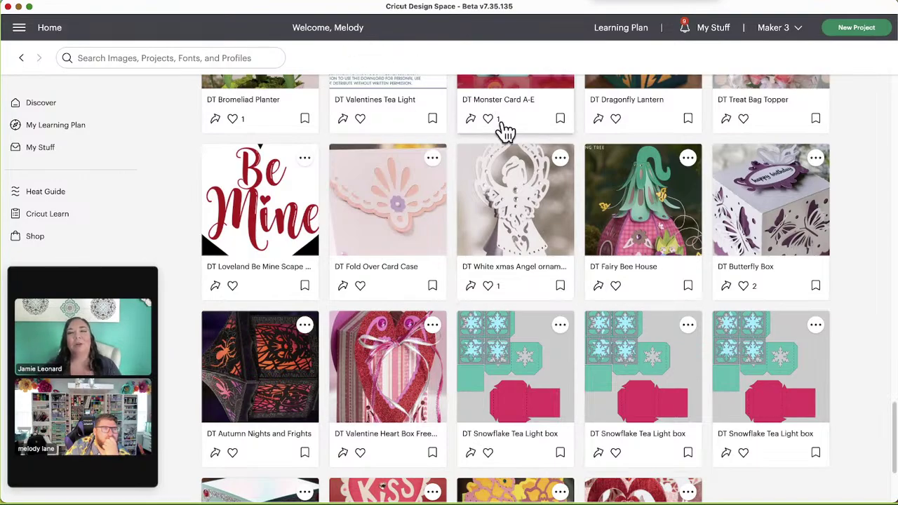
# Step: Open the designer's profile from the project and follow her, raising followers to 114
pyautogui.scroll(-4, 661, 253)
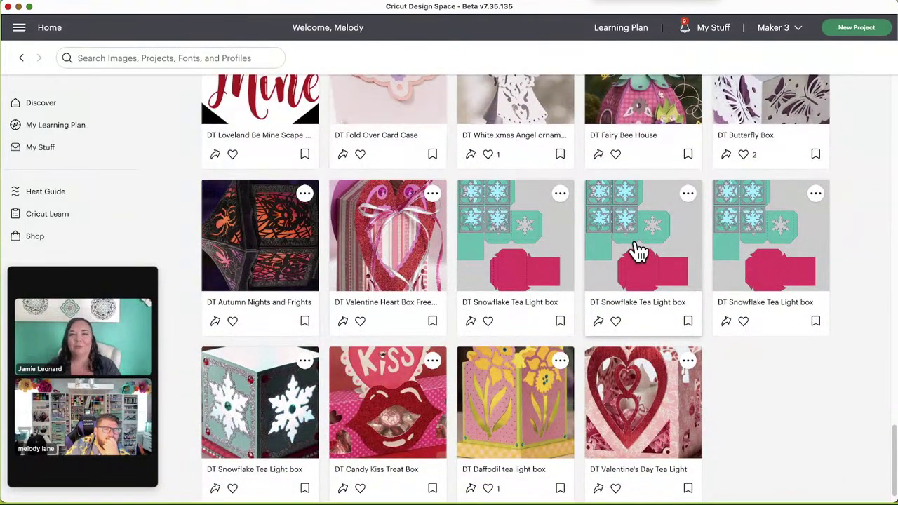
pyautogui.scroll(-1, 639, 253)
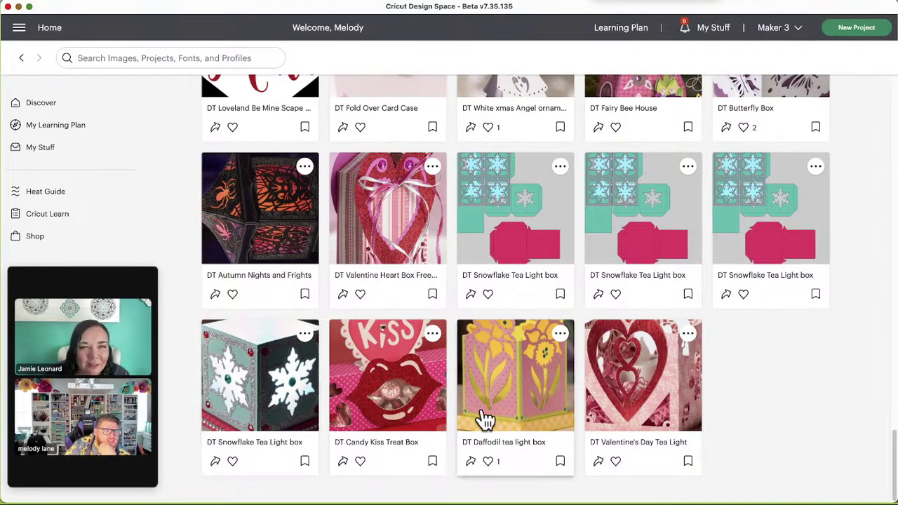
pyautogui.scroll(2, 428, 401)
pyautogui.scroll(3, 436, 403)
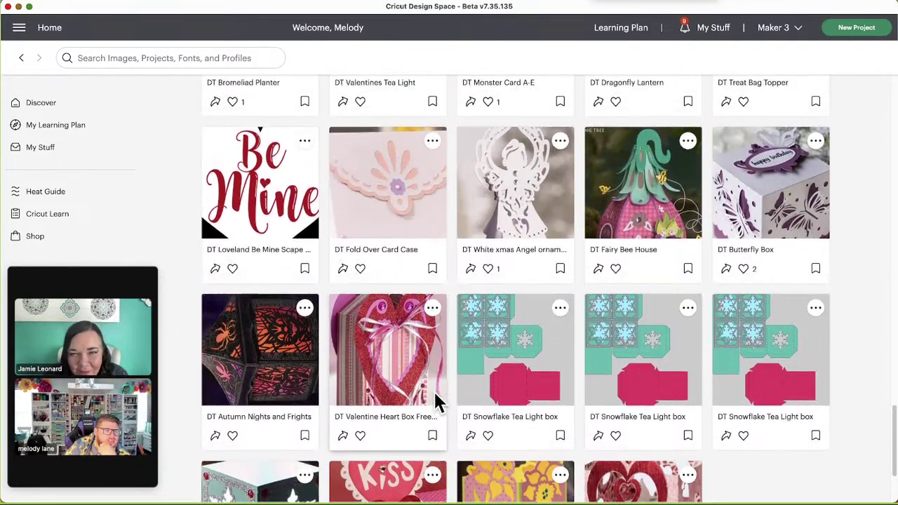
pyautogui.click(434, 394)
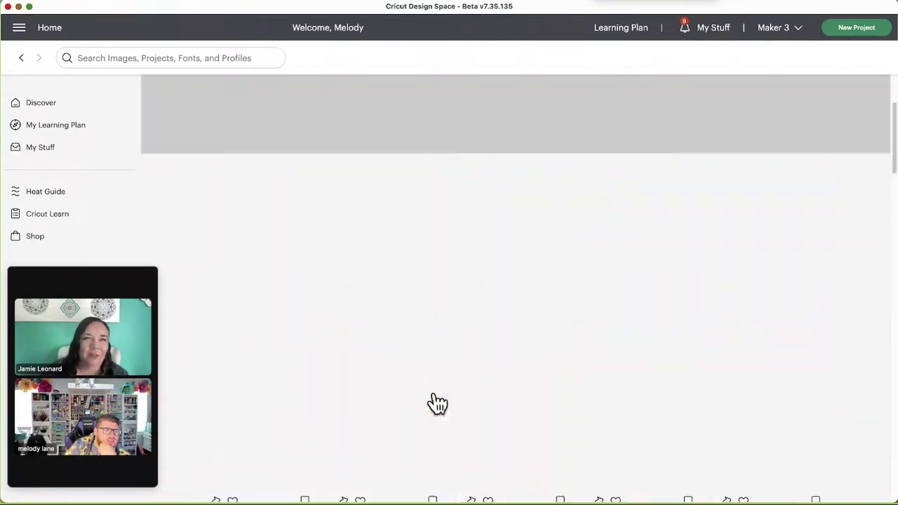
pyautogui.click(212, 280)
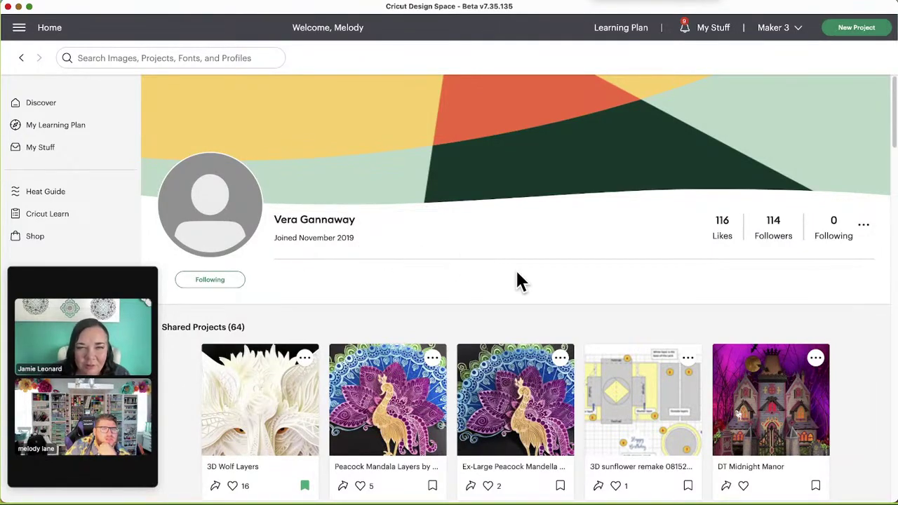
pyautogui.scroll(-2, 418, 297)
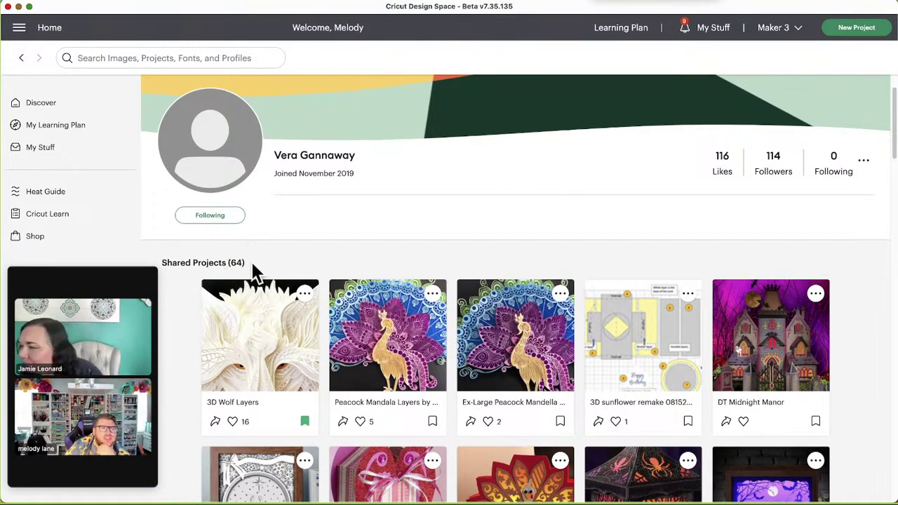
pyautogui.scroll(2, 570, 391)
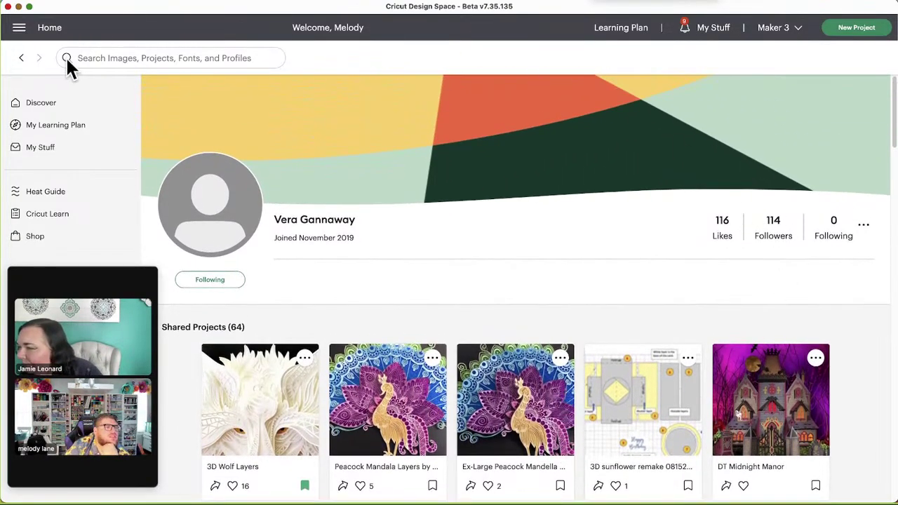
# Step: Search Cricut Design Space for the other designer's name
pyautogui.click(143, 59)
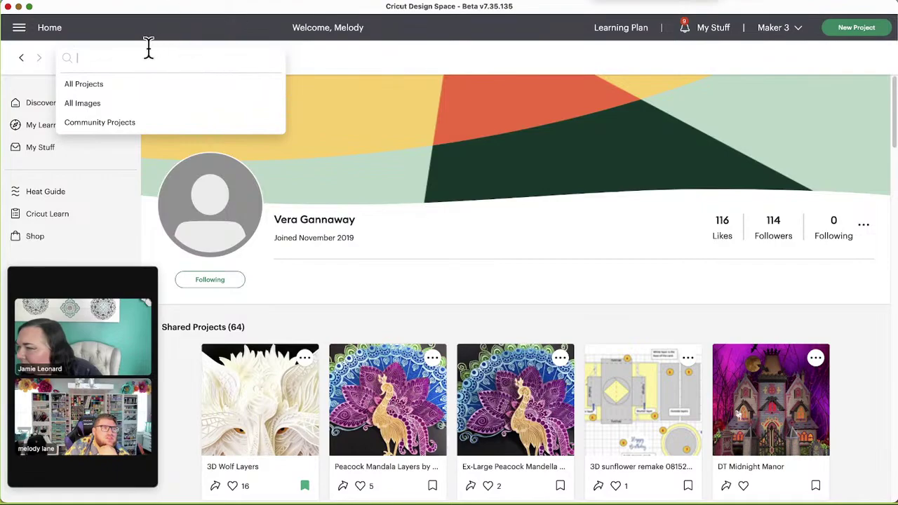
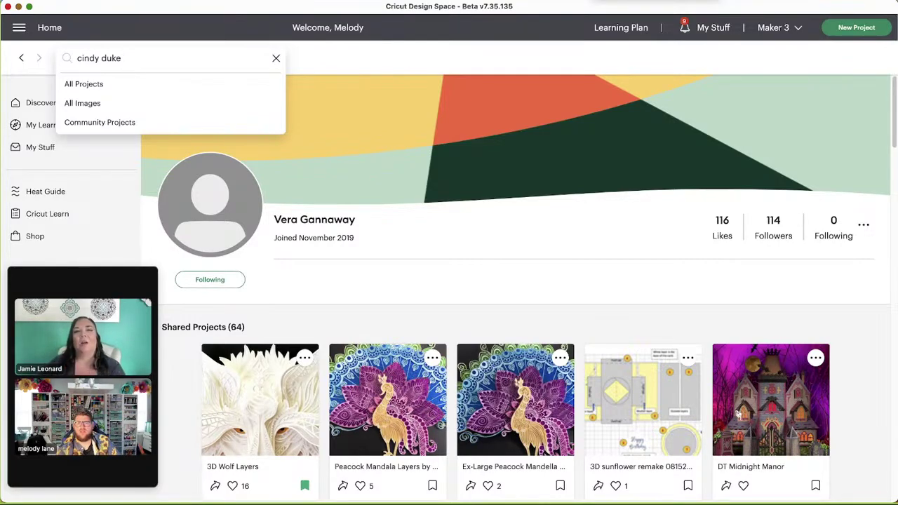
pyautogui.press('Return')
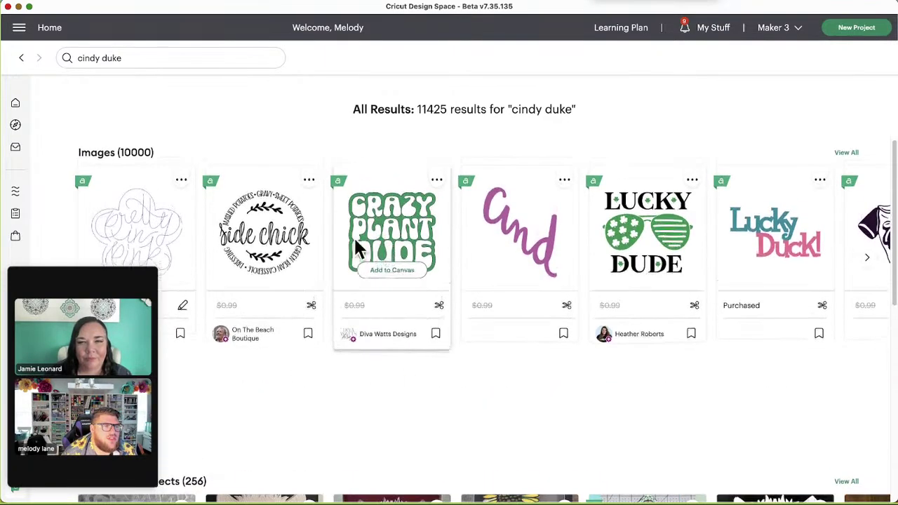
# Step: Follow the top Community Members match and open her profile
pyautogui.scroll(-3, 302, 272)
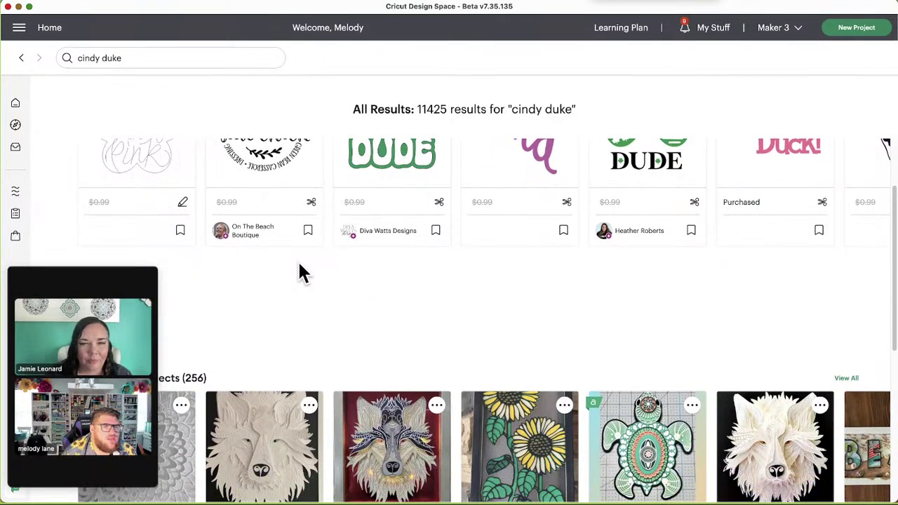
pyautogui.scroll(-5, 374, 256)
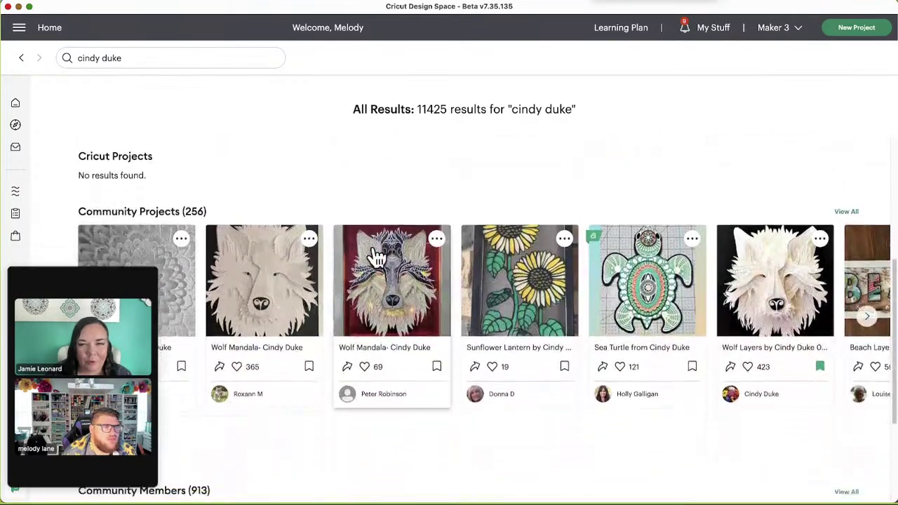
pyautogui.scroll(-8, 376, 257)
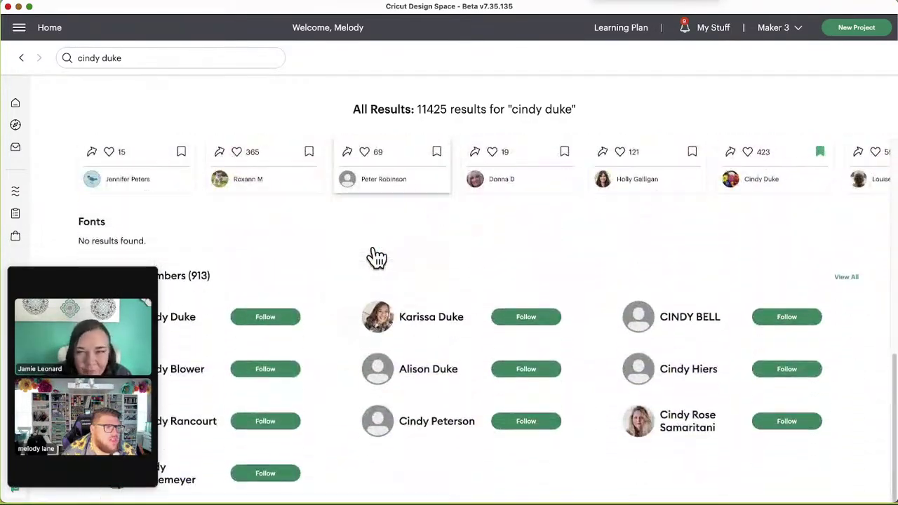
pyautogui.moveTo(104, 262); pyautogui.dragTo(87, 93)
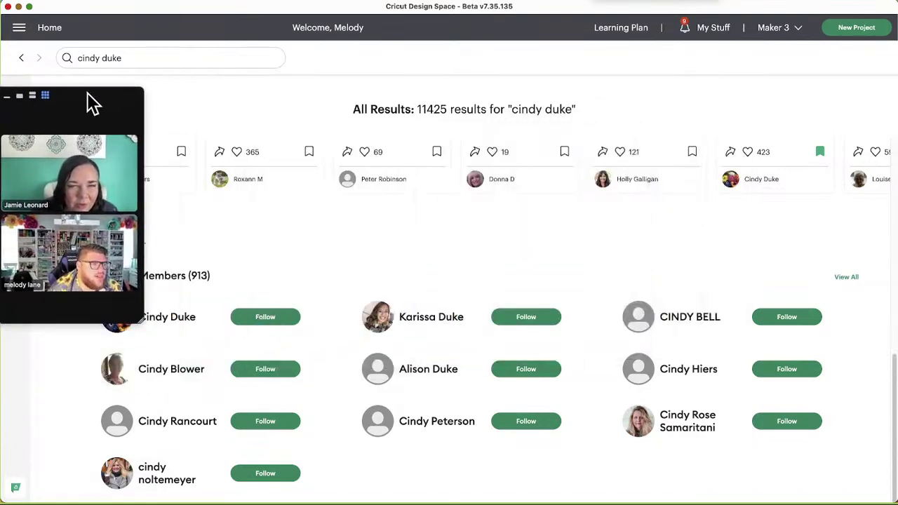
pyautogui.click(261, 318)
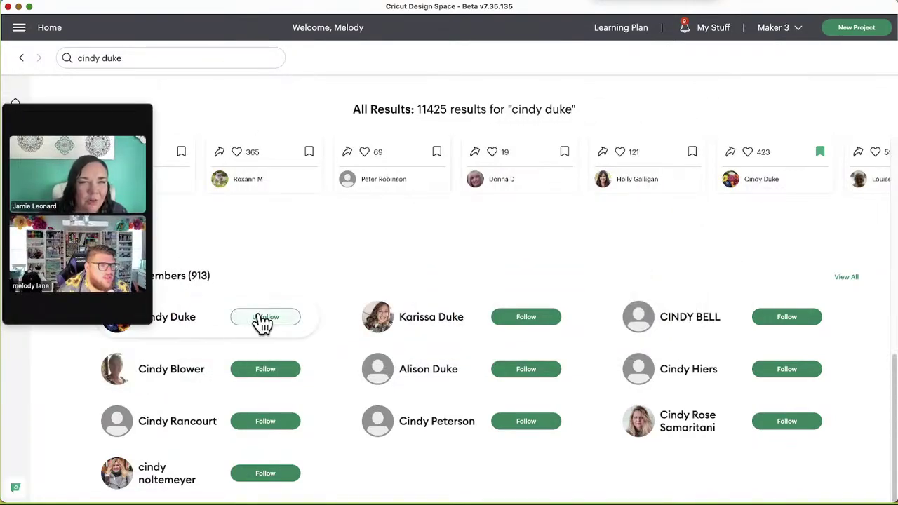
pyautogui.click(191, 324)
# Step: Scroll the followed designer's profile showing 17.6K likes, 22 following and her About note
pyautogui.moveTo(103, 90); pyautogui.dragTo(100, 280)
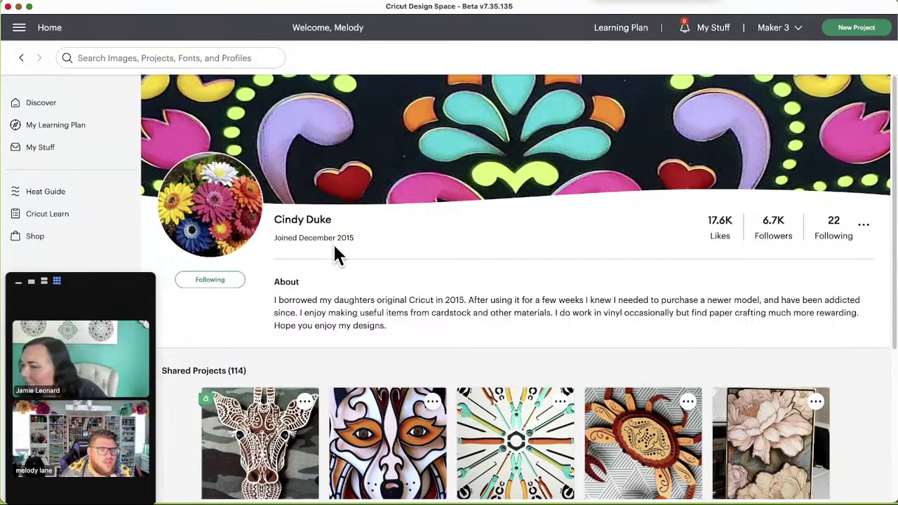
pyautogui.scroll(-1, 374, 258)
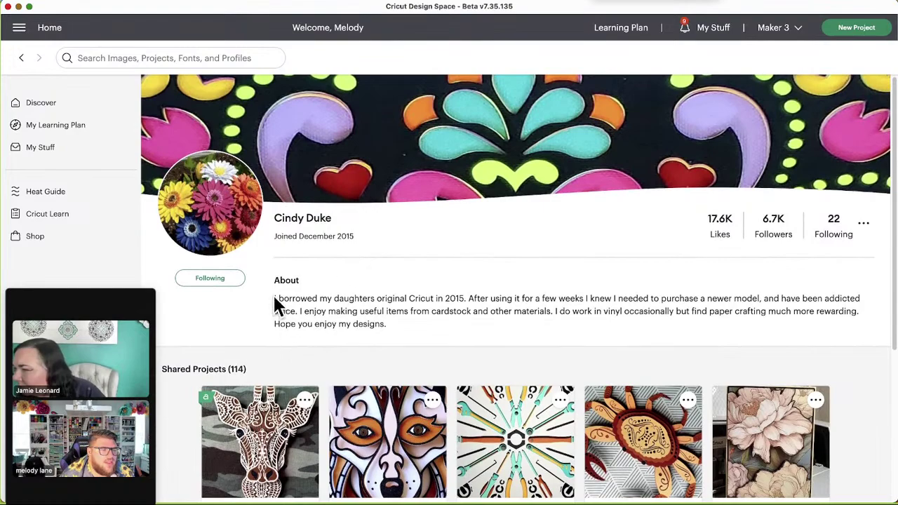
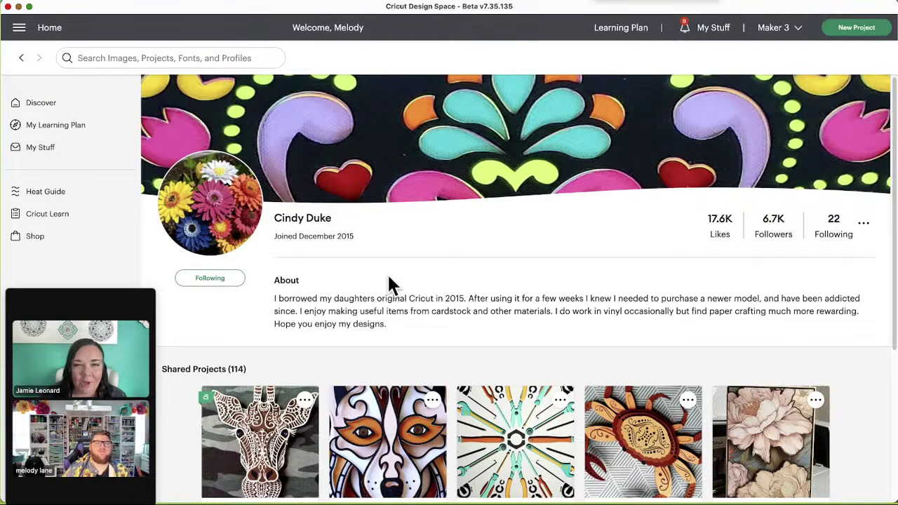
# Step: Preview the Tool Mandala project's images, then close its details
pyautogui.scroll(-1, 453, 281)
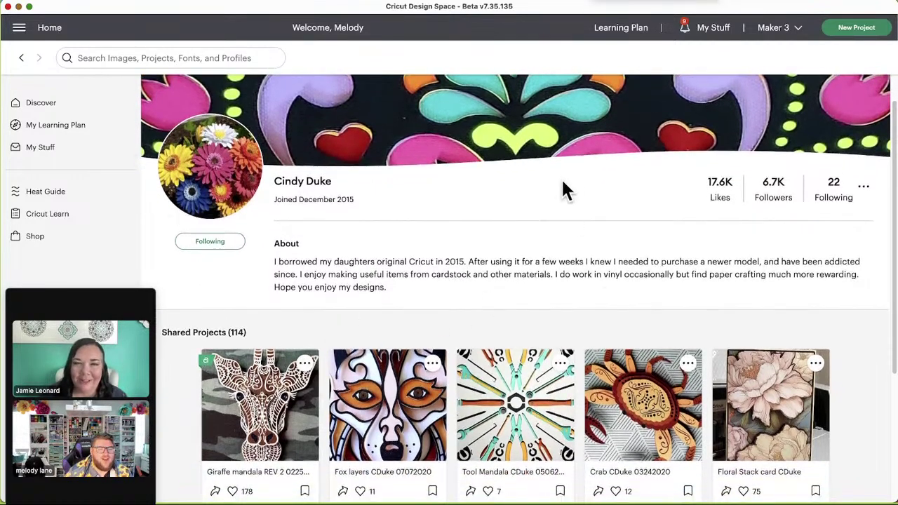
pyautogui.scroll(-1, 531, 226)
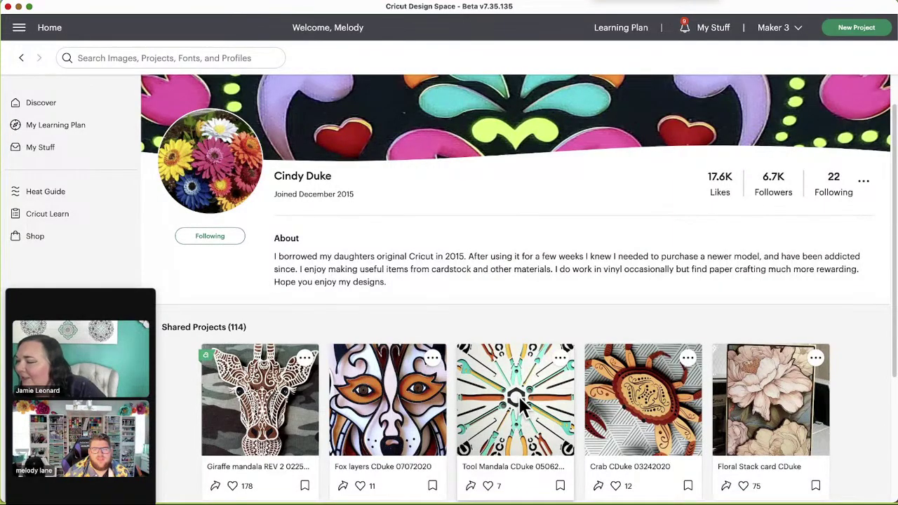
pyautogui.click(525, 407)
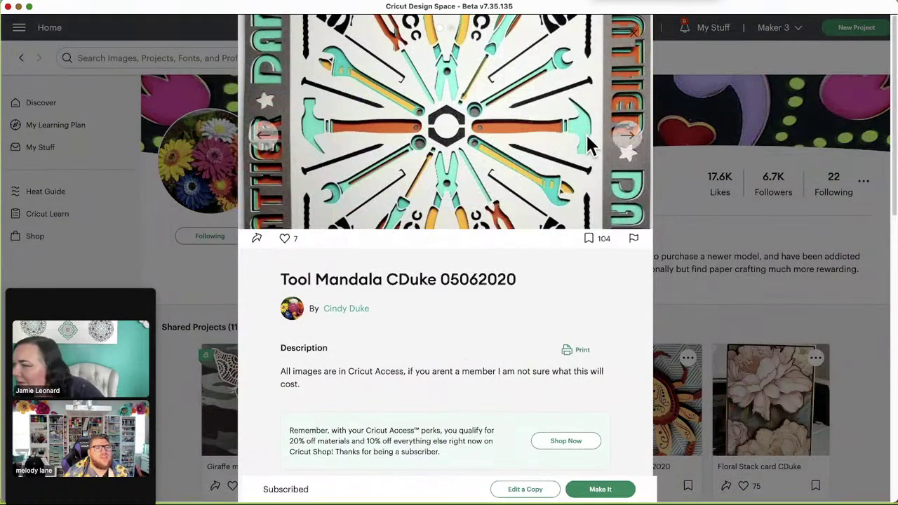
pyautogui.click(628, 139)
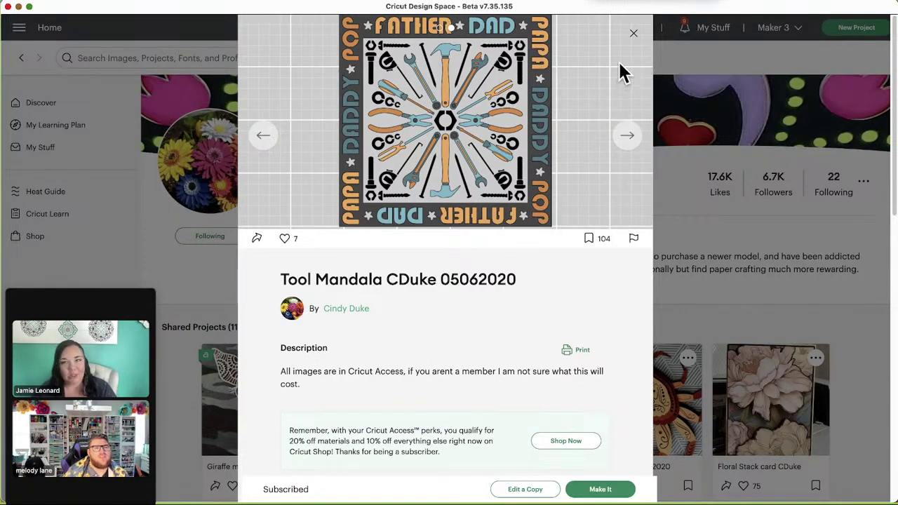
pyautogui.click(633, 34)
# Step: Browse the Fox layers project's images, including the fox design, then close it
pyautogui.scroll(-3, 508, 302)
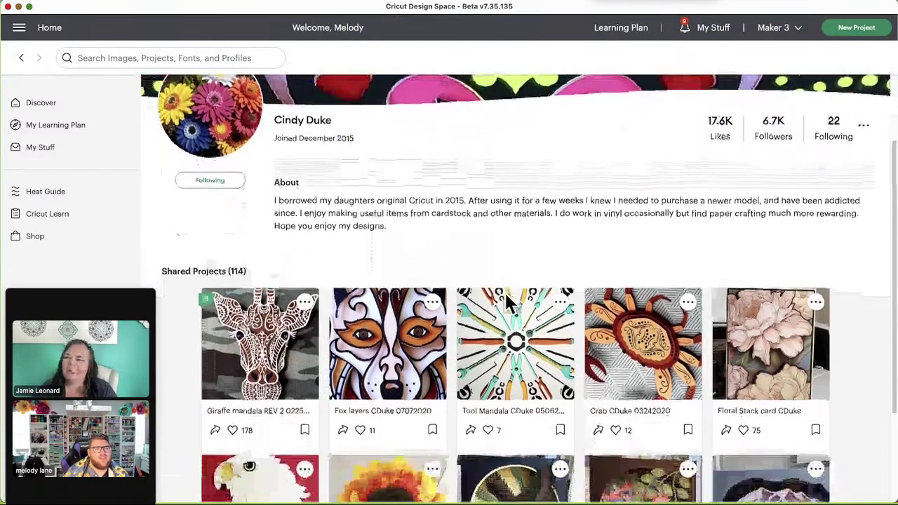
pyautogui.scroll(-1, 457, 372)
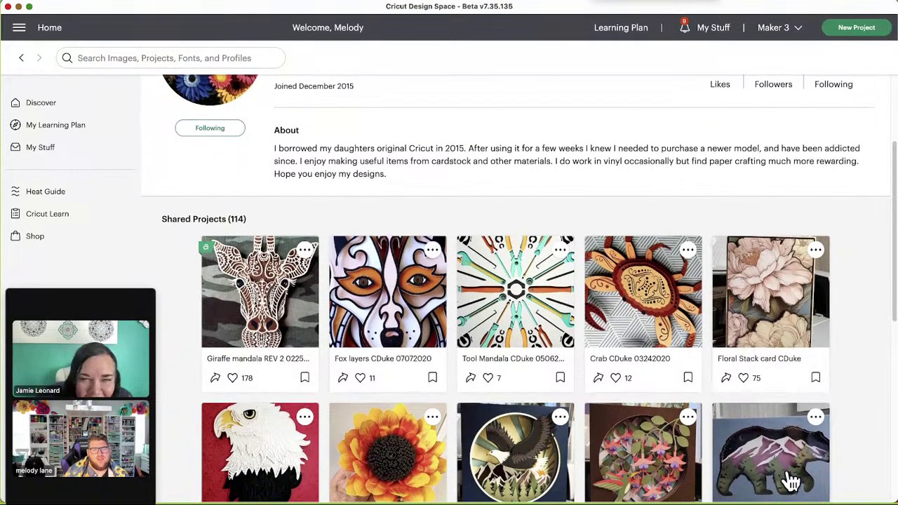
pyautogui.scroll(-1, 793, 477)
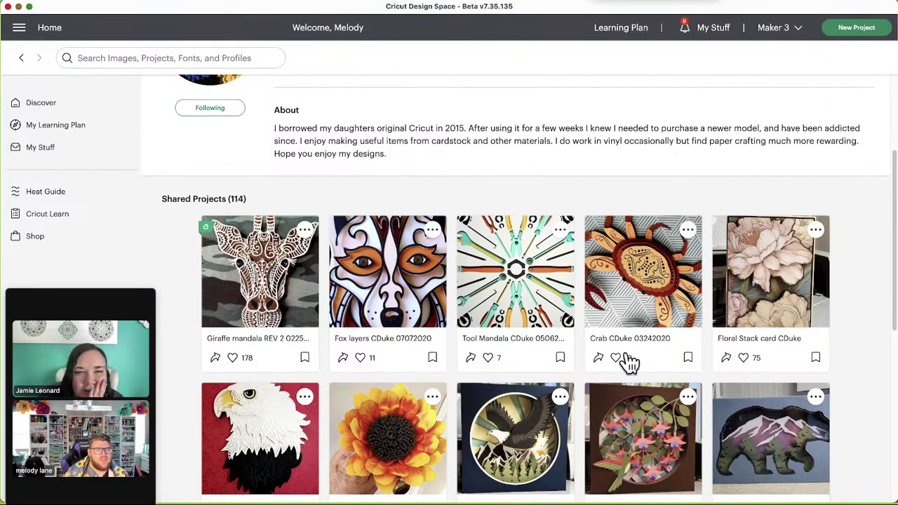
pyautogui.click(427, 290)
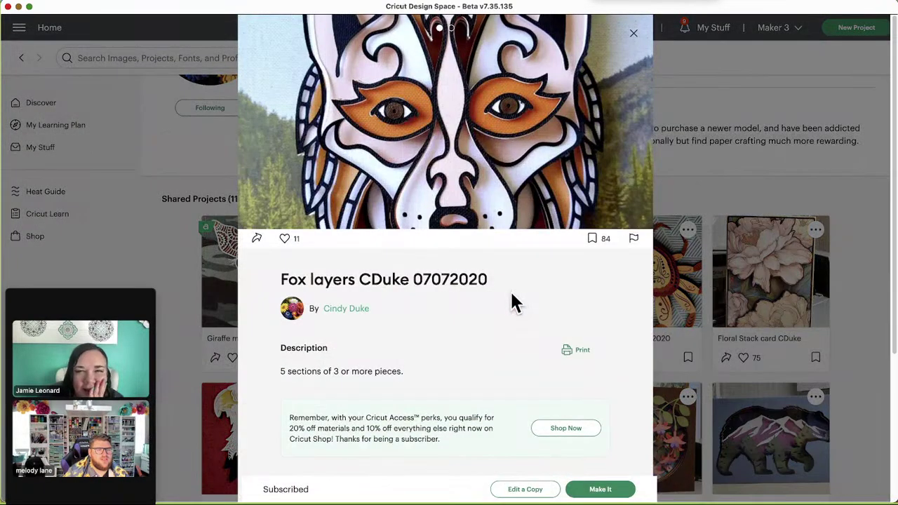
pyautogui.moveTo(624, 136)
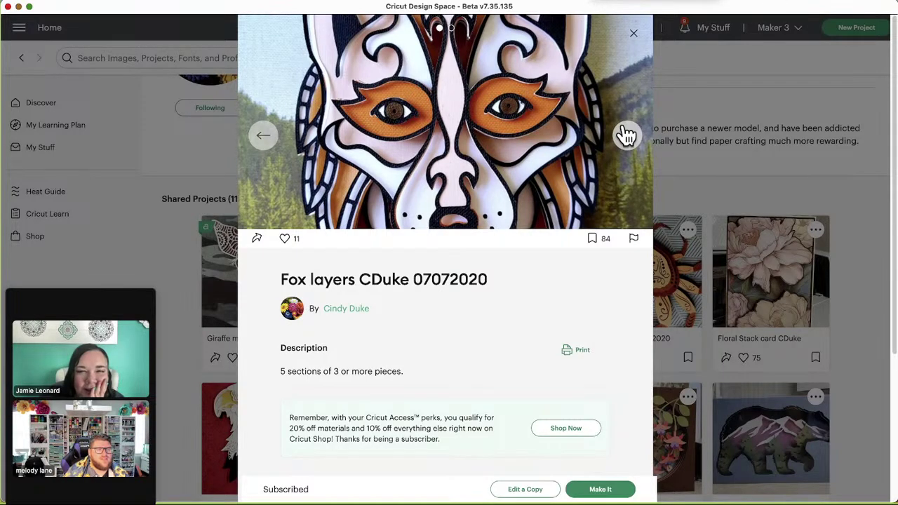
pyautogui.click(626, 136)
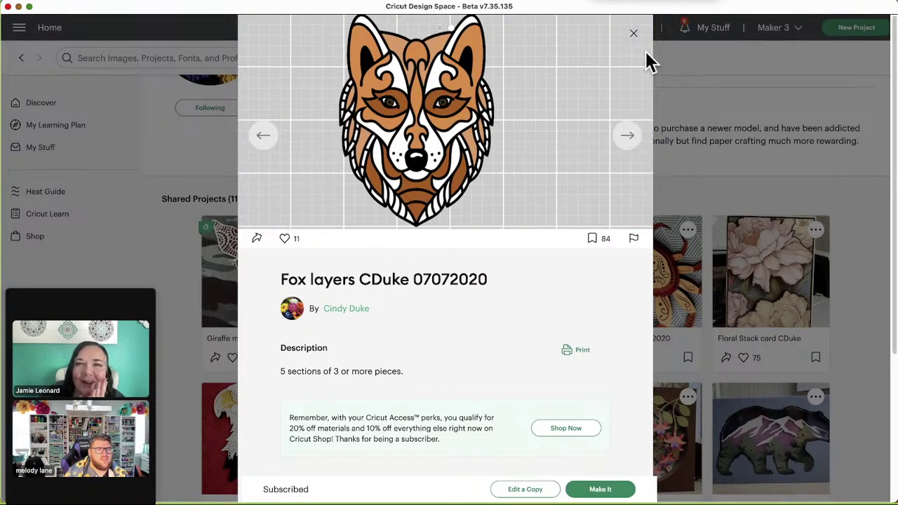
pyautogui.click(621, 146)
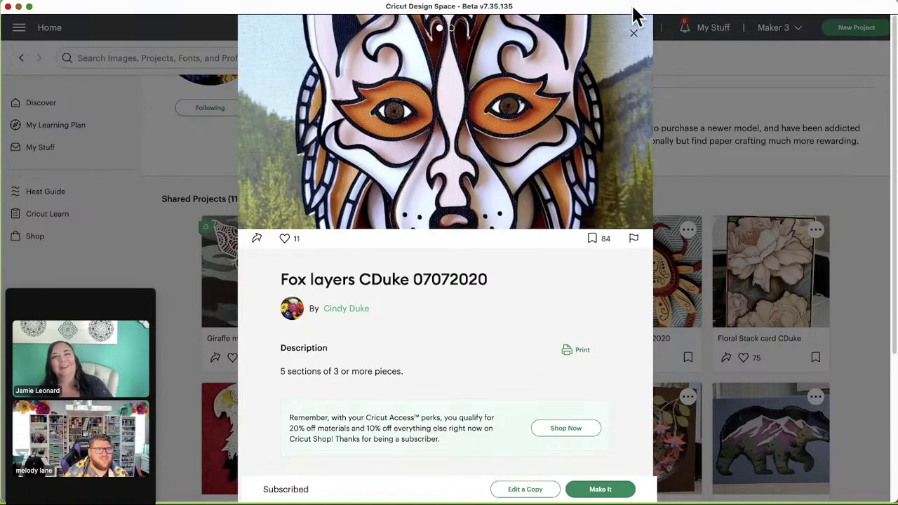
pyautogui.click(634, 33)
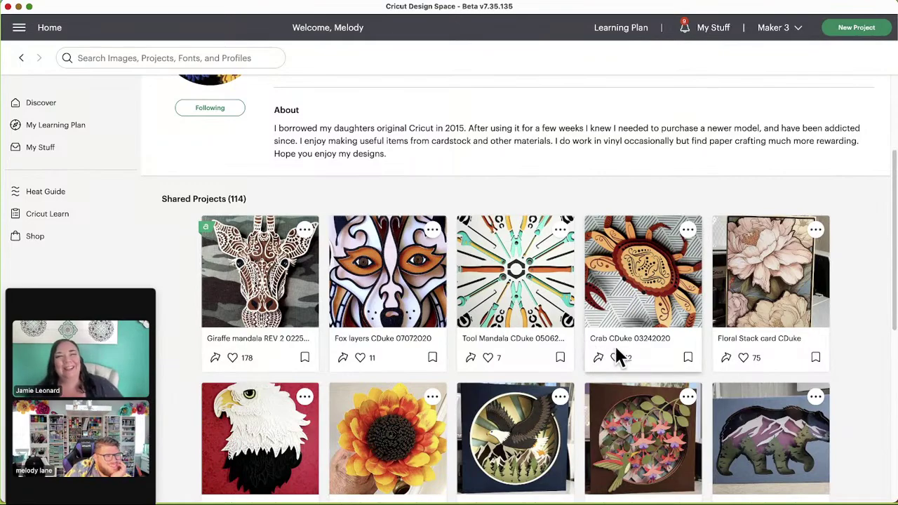
# Step: Preview the Bear shadow box and its cut layout, then close it
pyautogui.scroll(-2, 637, 336)
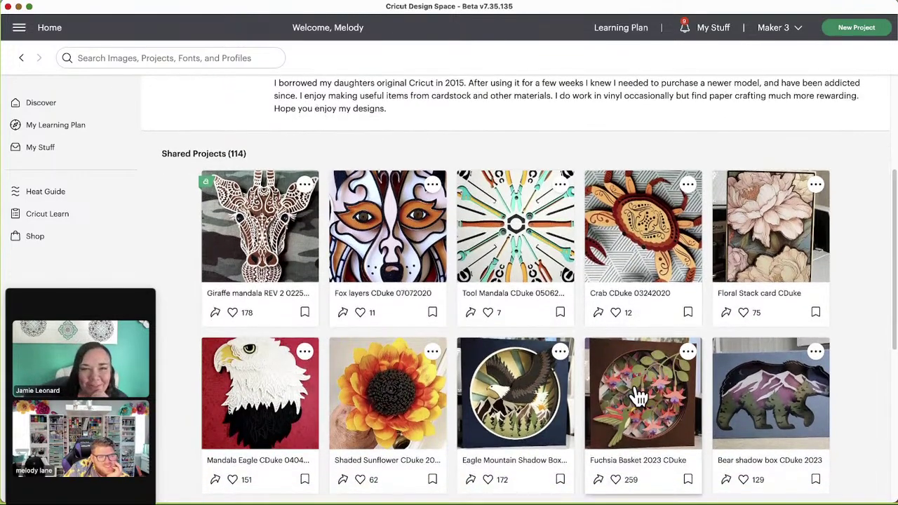
pyautogui.scroll(-1, 635, 397)
pyautogui.click(821, 365)
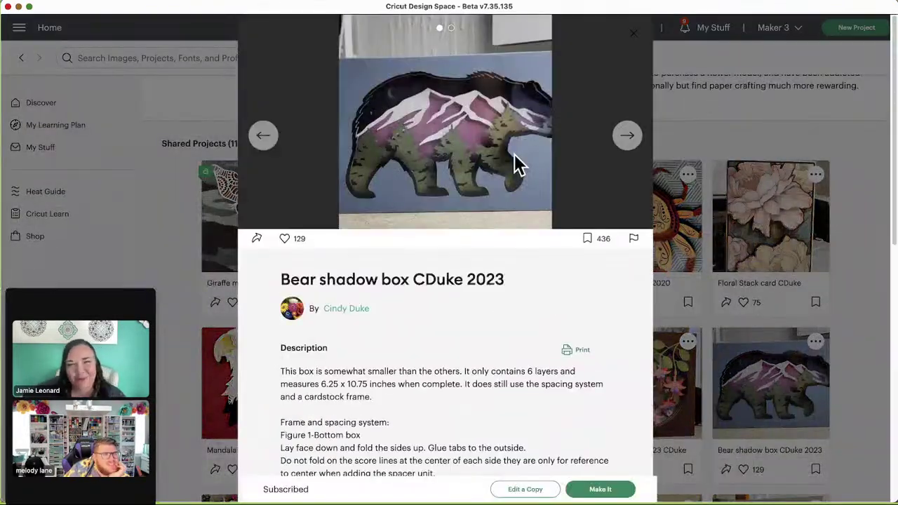
pyautogui.click(628, 137)
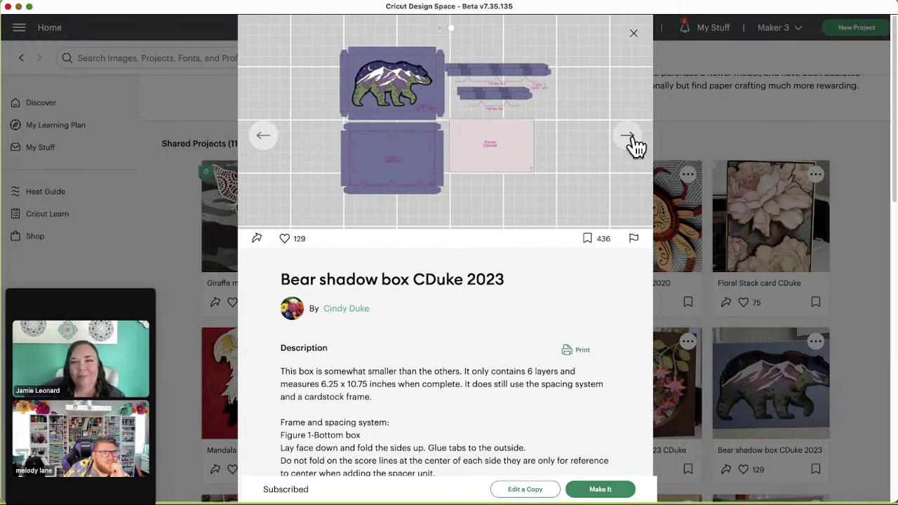
pyautogui.click(634, 36)
# Step: Page through the Sunrise Jeep 4 door images to the Jeep box cut layout, then close it
pyautogui.scroll(-2, 804, 319)
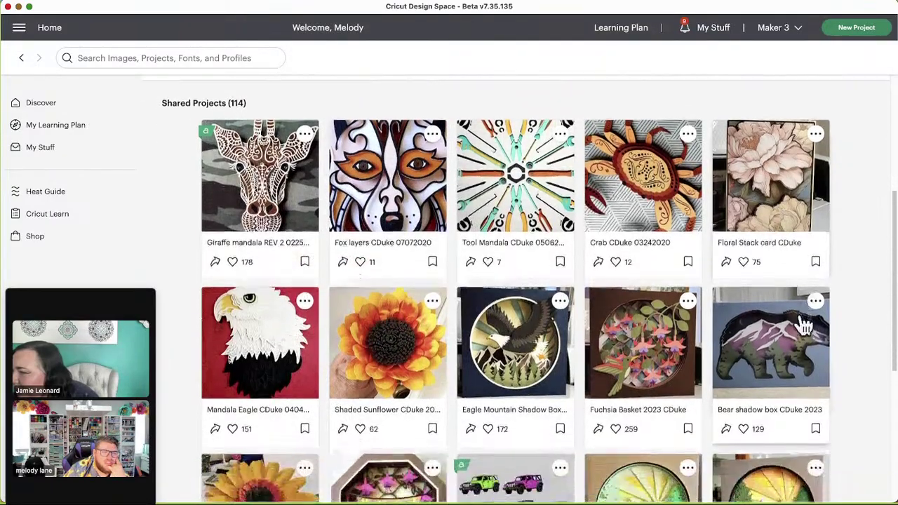
pyautogui.scroll(-3, 804, 324)
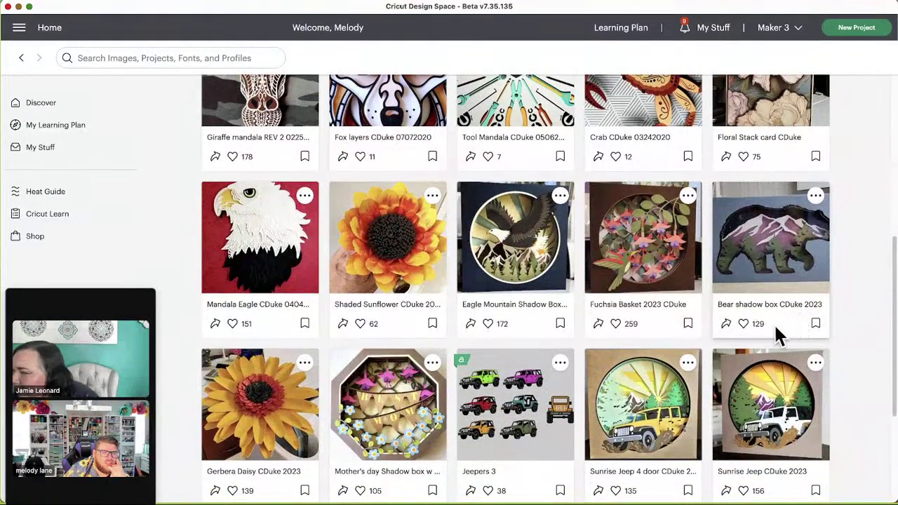
pyautogui.scroll(-1, 551, 416)
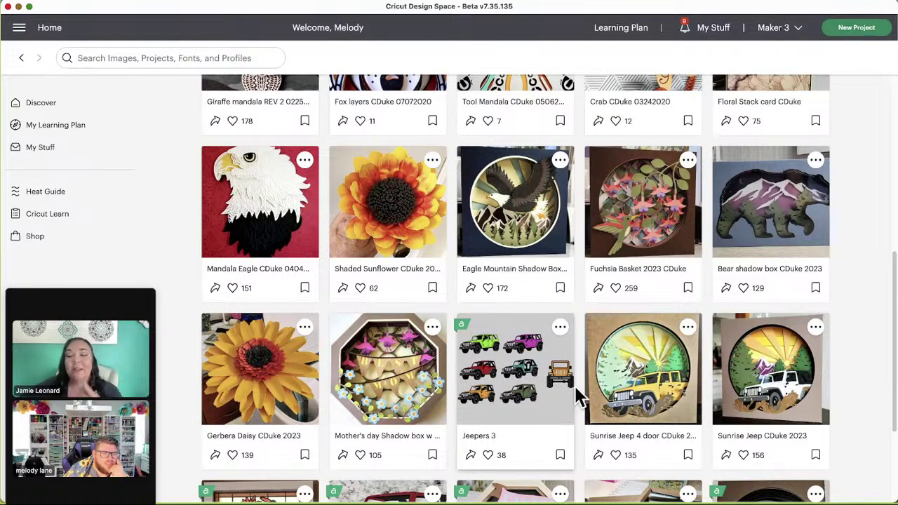
pyautogui.click(666, 397)
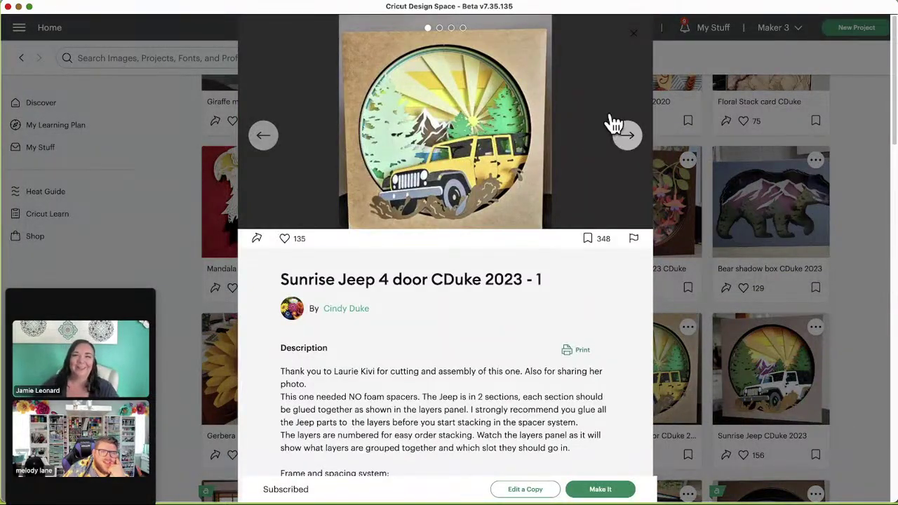
pyautogui.click(630, 138)
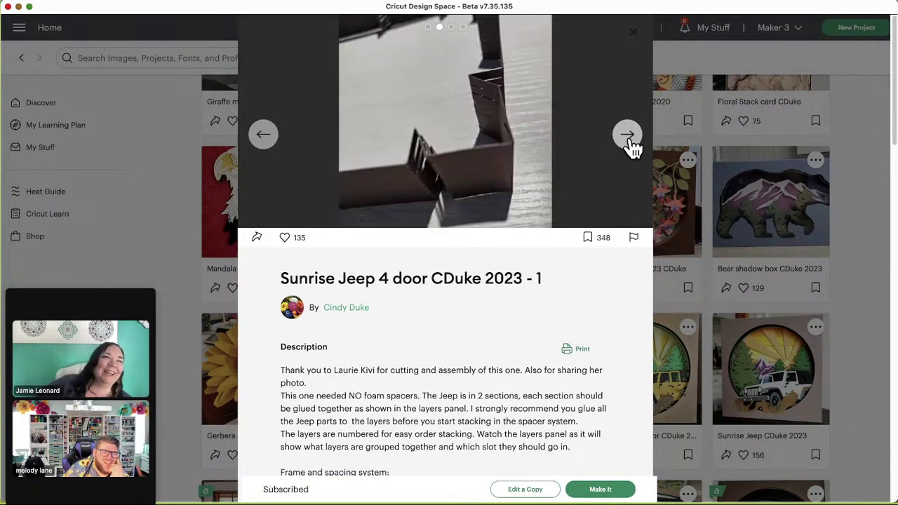
pyautogui.click(630, 139)
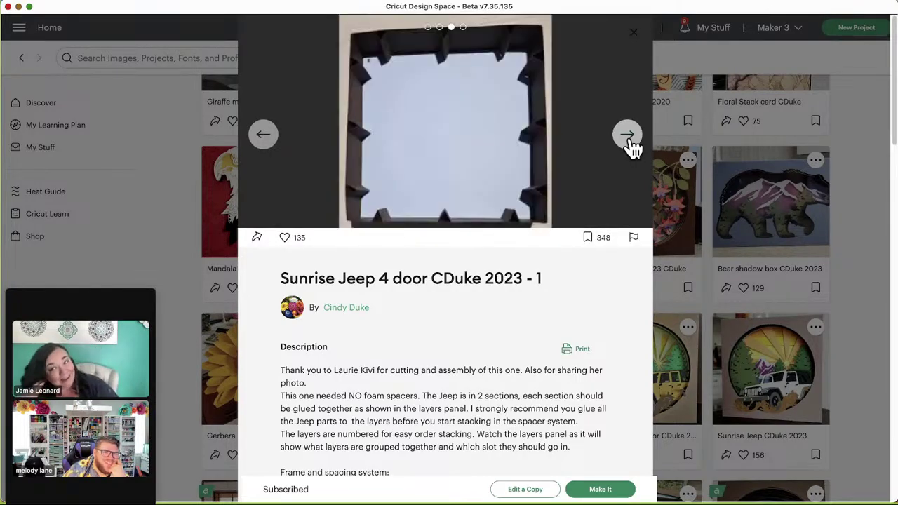
pyautogui.click(629, 139)
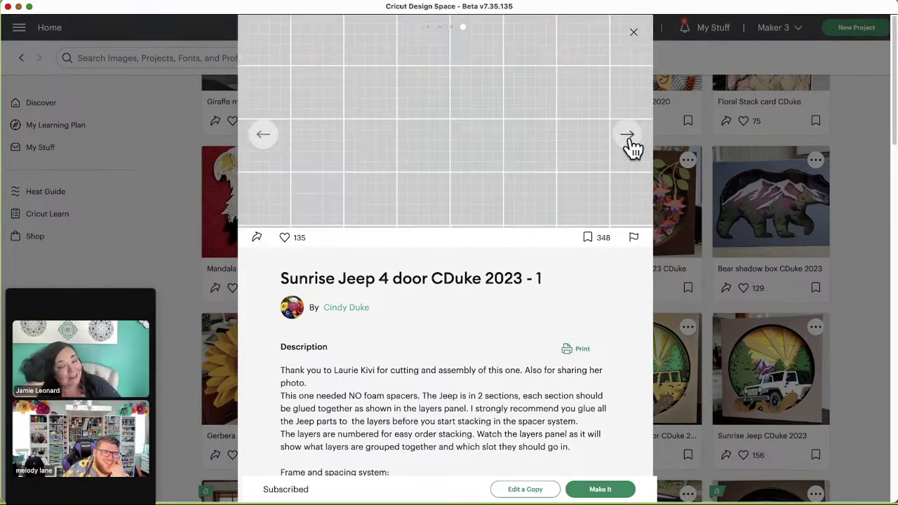
pyautogui.click(633, 33)
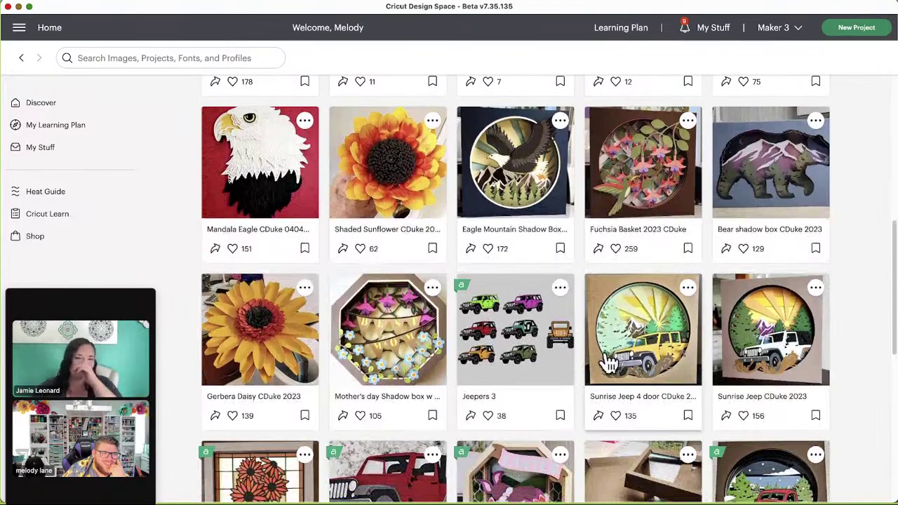
# Step: Find the Jeepers 3 project, check its details, and bookmark it
pyautogui.scroll(-1, 579, 361)
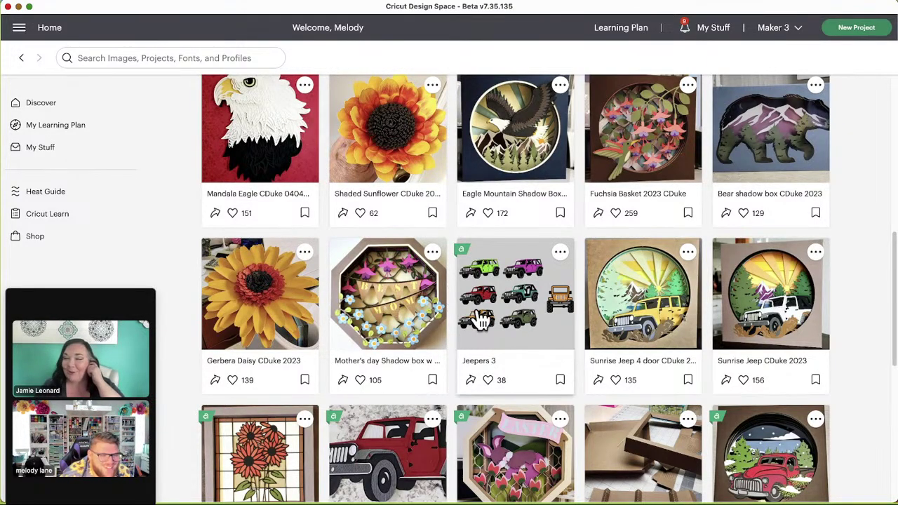
pyautogui.scroll(-2, 885, 321)
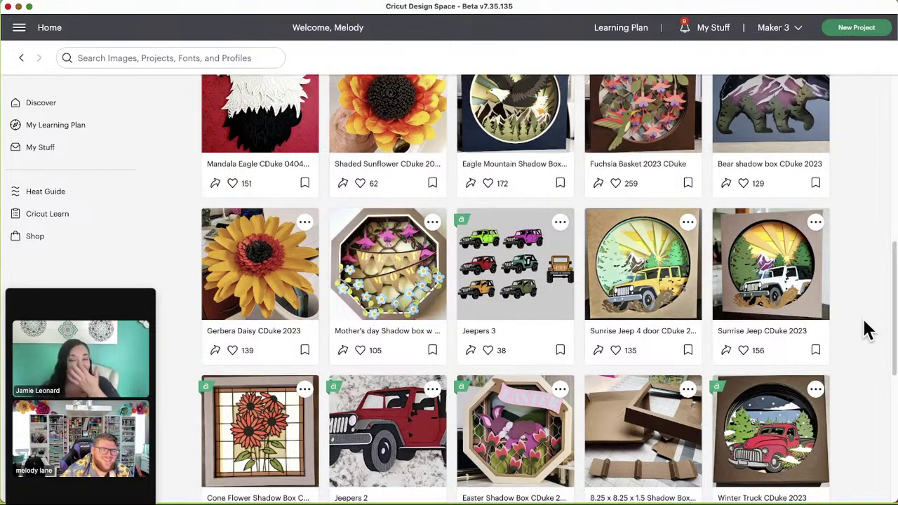
pyautogui.scroll(-1, 866, 336)
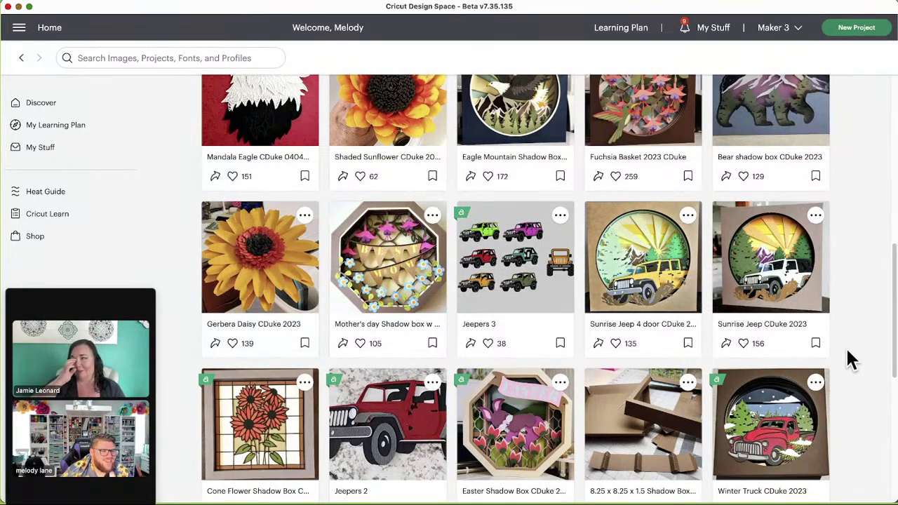
pyautogui.scroll(-1, 879, 337)
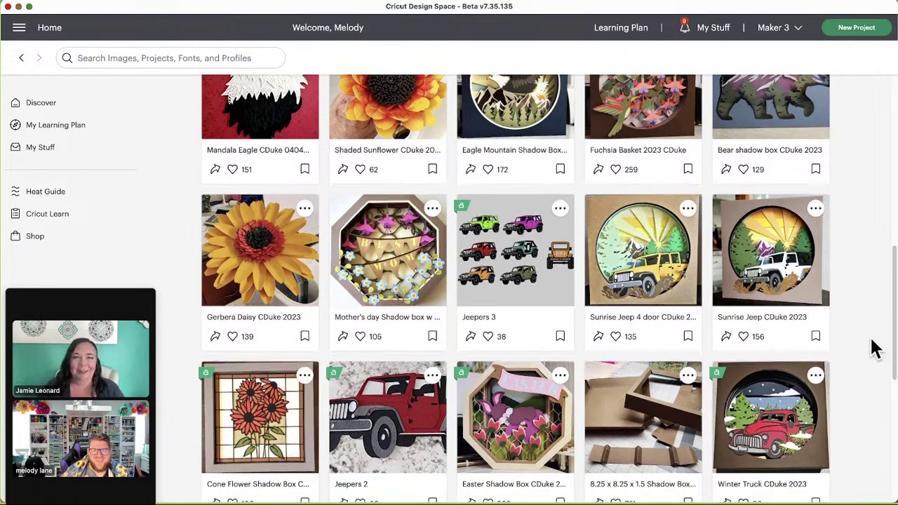
pyautogui.scroll(-2, 874, 348)
pyautogui.scroll(-2, 874, 348)
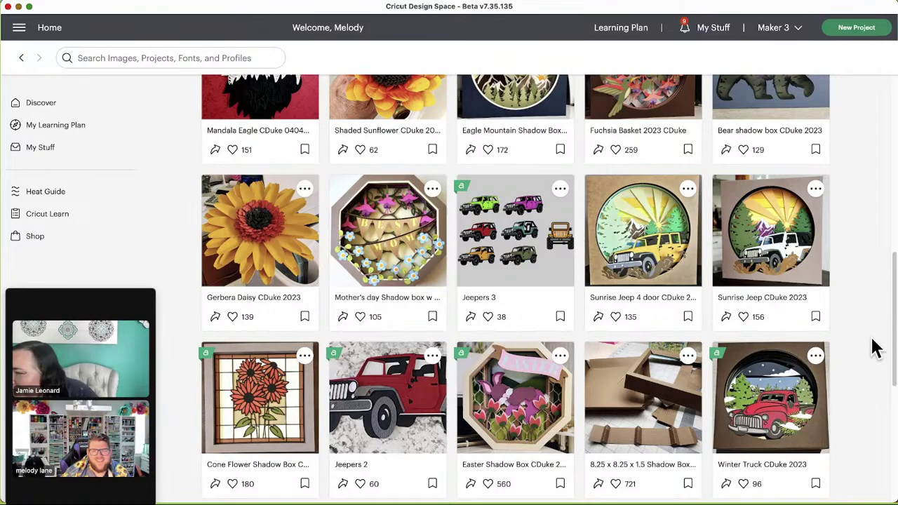
pyautogui.scroll(-2, 873, 348)
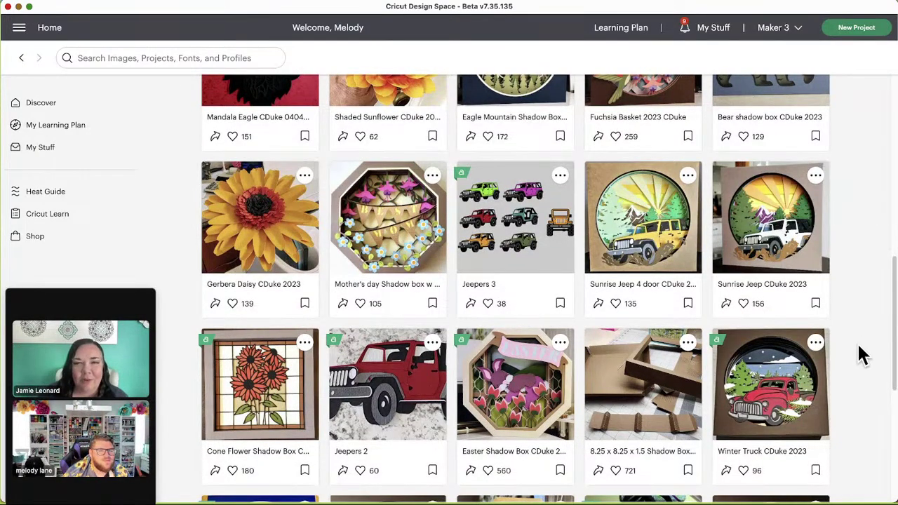
pyautogui.click(519, 239)
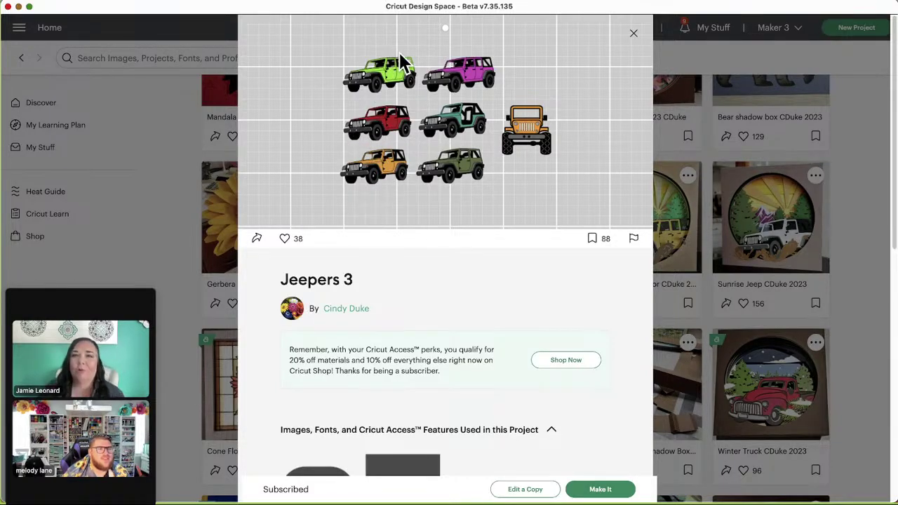
pyautogui.click(634, 34)
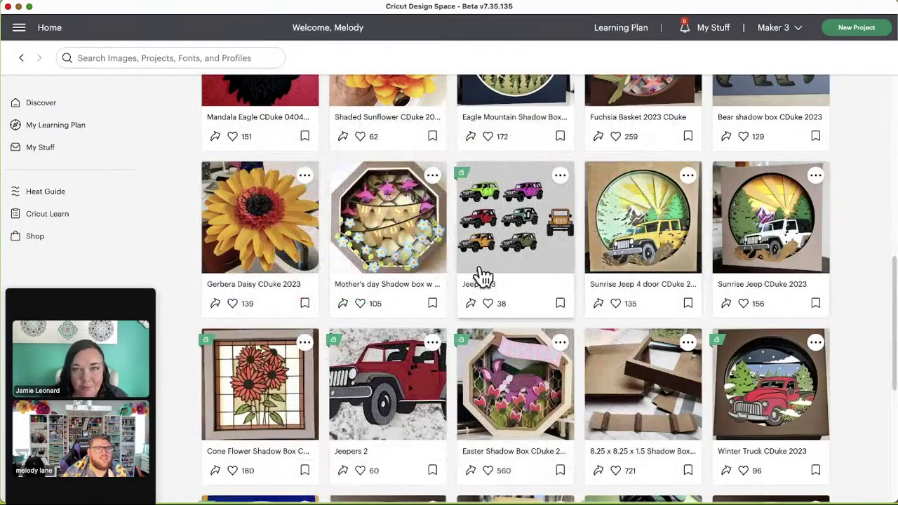
pyautogui.click(559, 303)
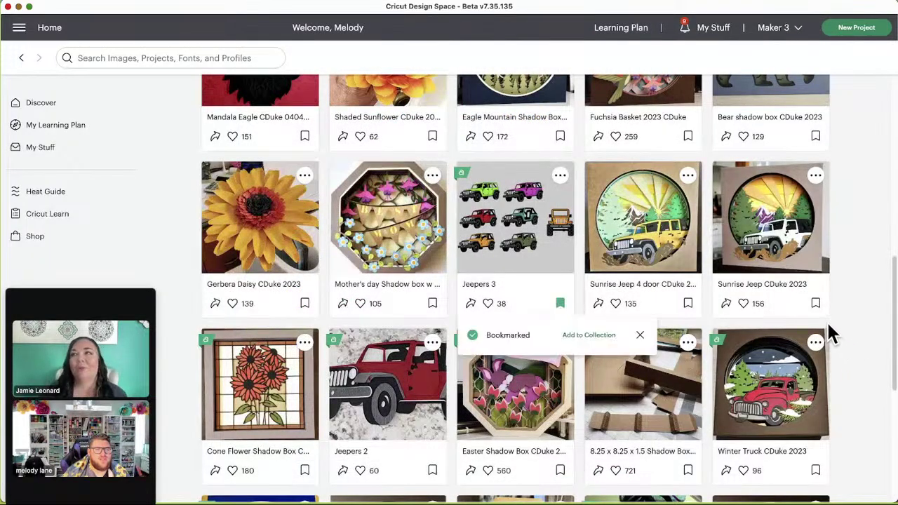
# Step: View the Ocean Waves CDuke 2023 photos through to the box template, then close it
pyautogui.scroll(-1, 838, 326)
pyautogui.scroll(-2, 834, 321)
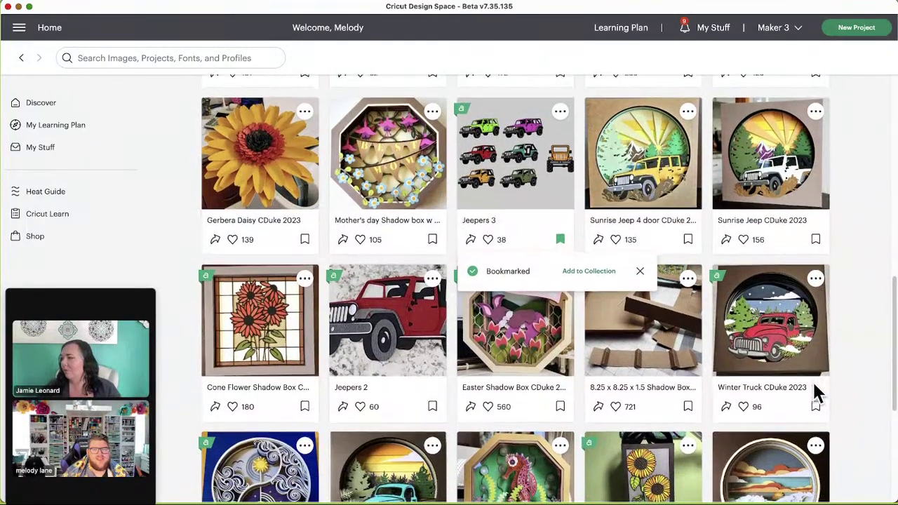
pyautogui.scroll(-2, 815, 391)
pyautogui.scroll(-2, 813, 382)
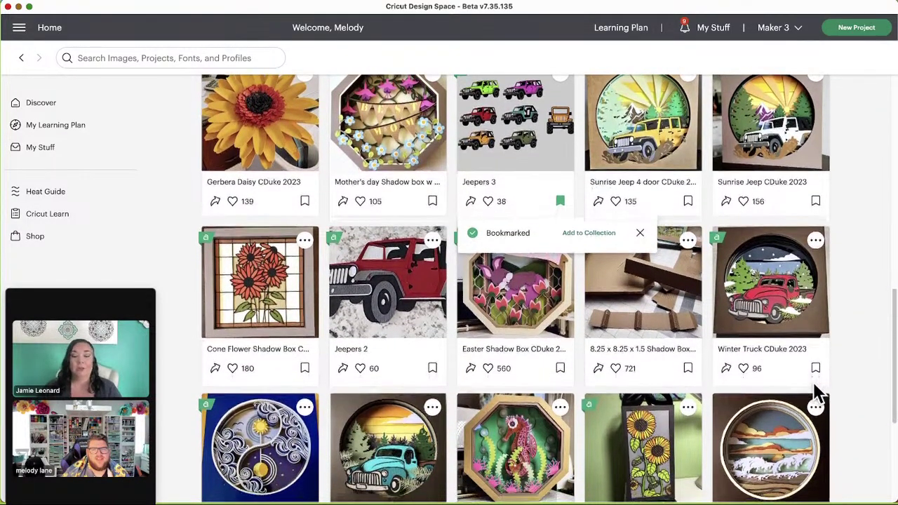
pyautogui.scroll(-1, 817, 394)
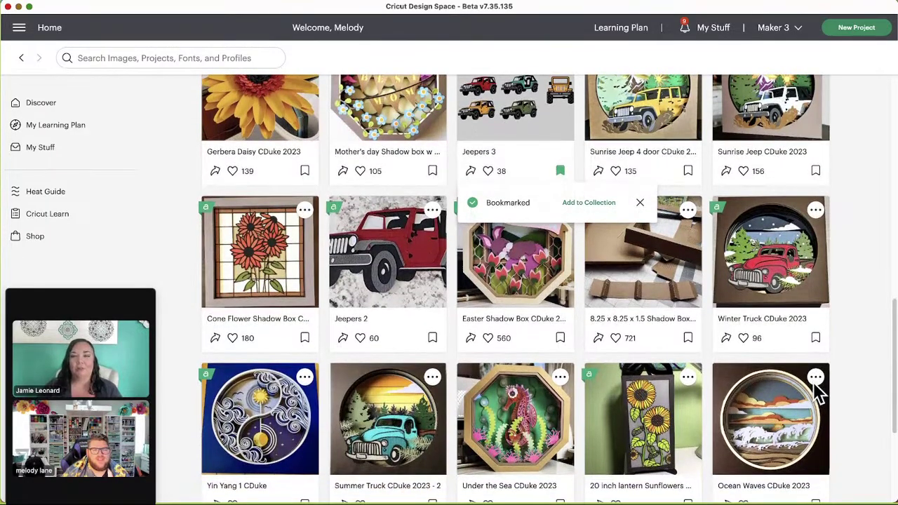
pyautogui.scroll(-1, 817, 395)
pyautogui.scroll(3, 814, 384)
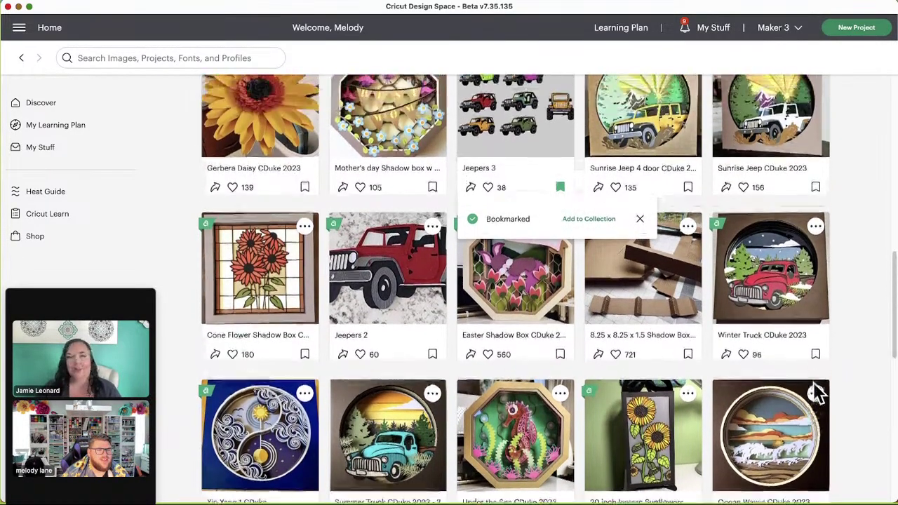
pyautogui.scroll(-1, 814, 385)
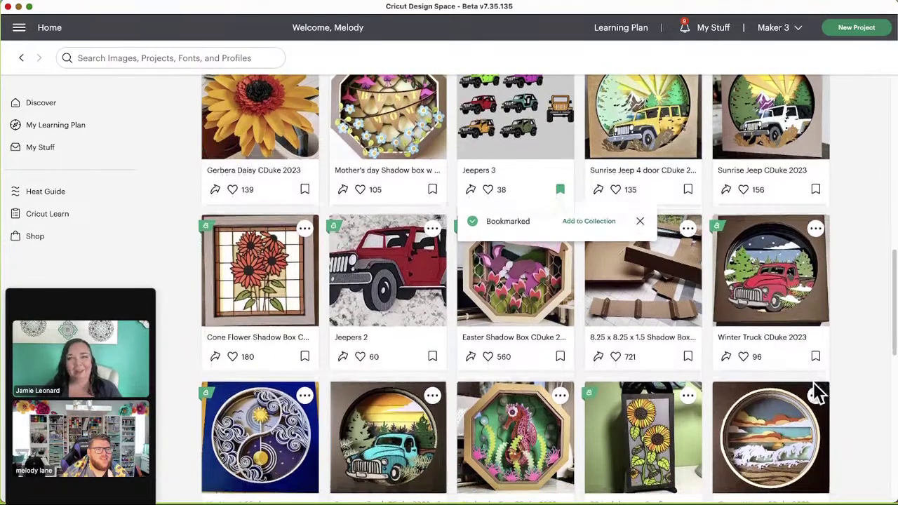
pyautogui.scroll(-2, 813, 385)
pyautogui.scroll(-1, 813, 385)
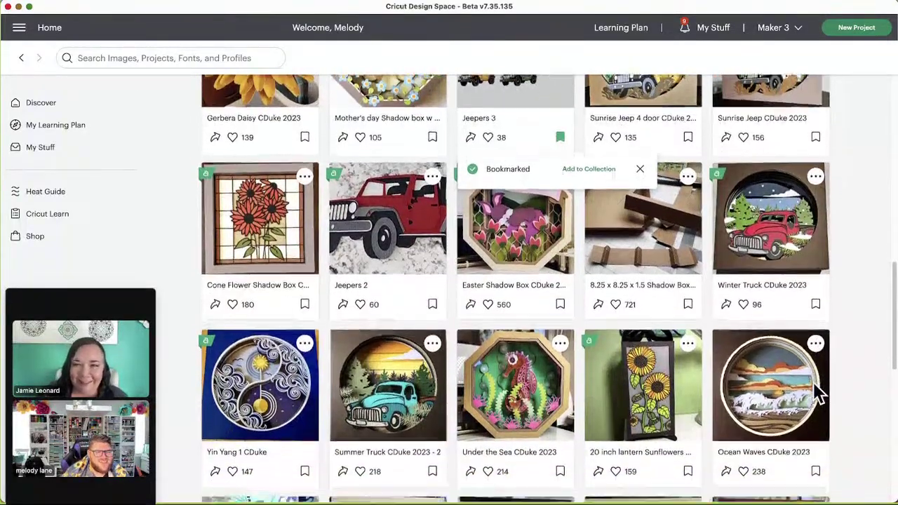
pyautogui.scroll(-1, 814, 384)
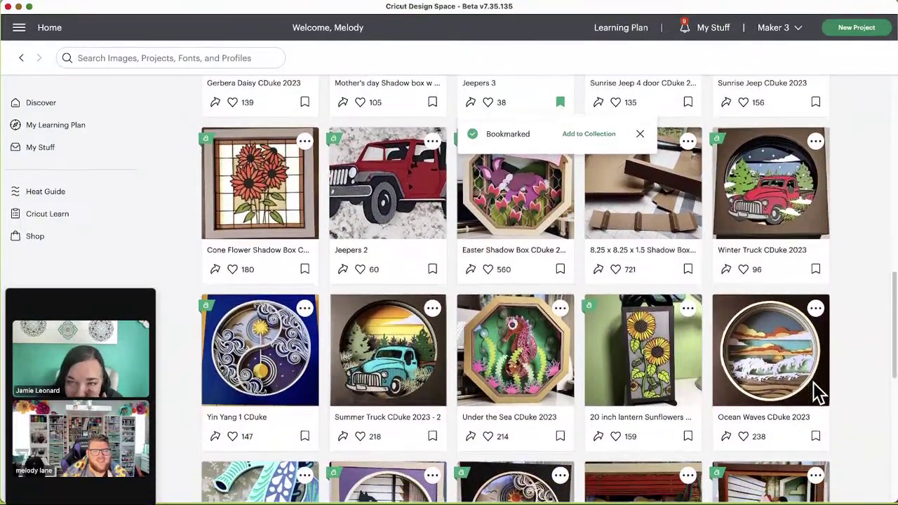
pyautogui.scroll(-1, 785, 378)
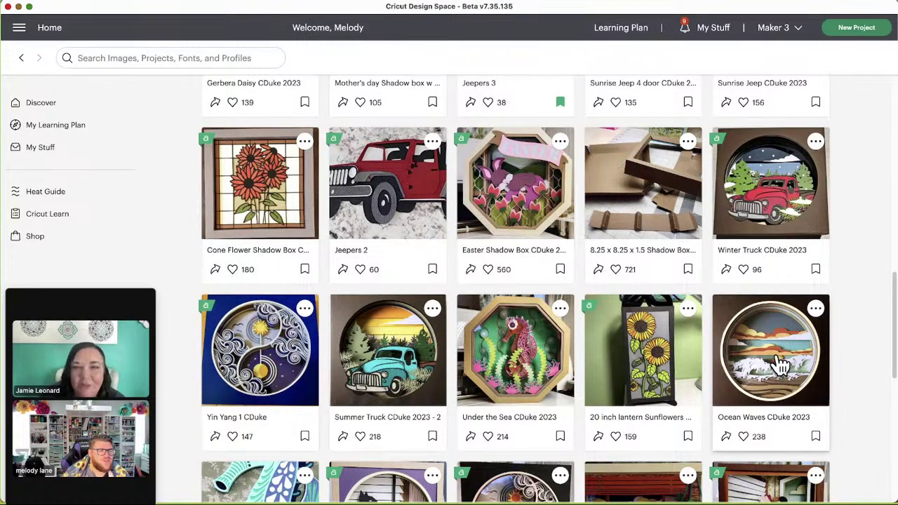
pyautogui.click(777, 354)
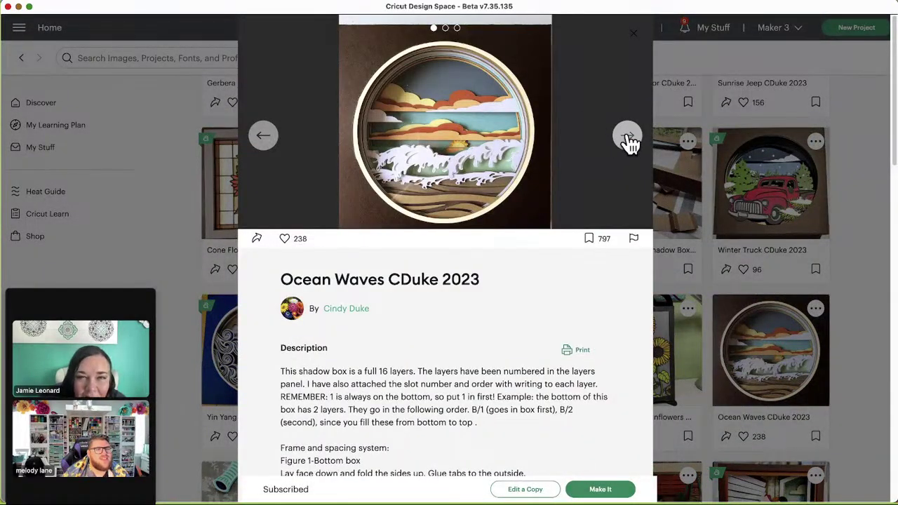
pyautogui.click(628, 137)
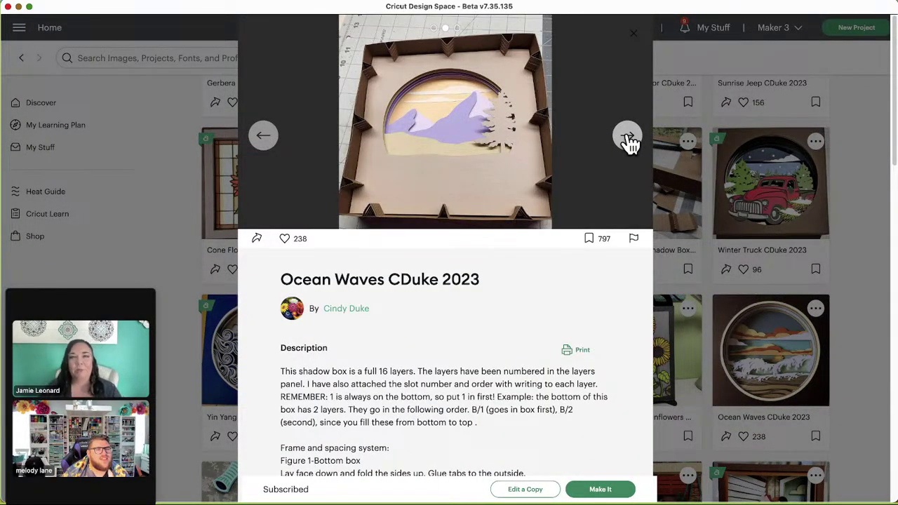
pyautogui.click(628, 138)
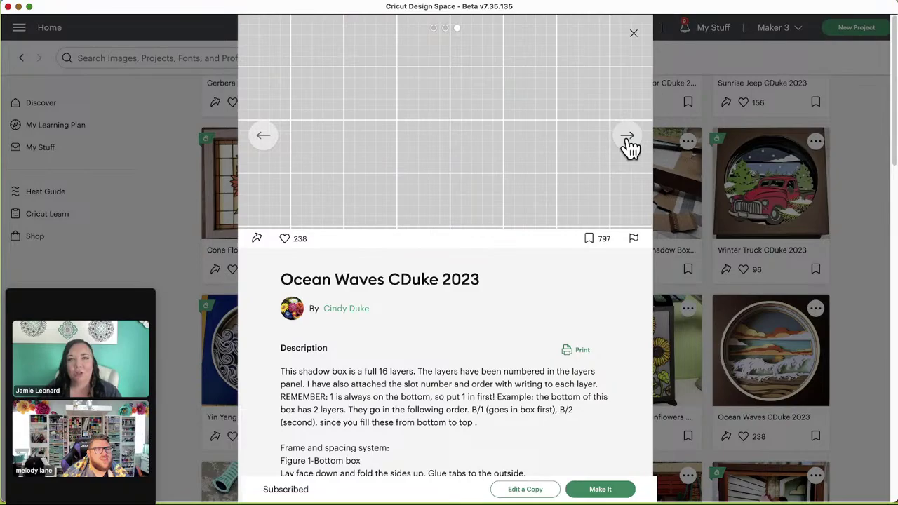
pyautogui.click(634, 39)
pyautogui.scroll(-1, 736, 393)
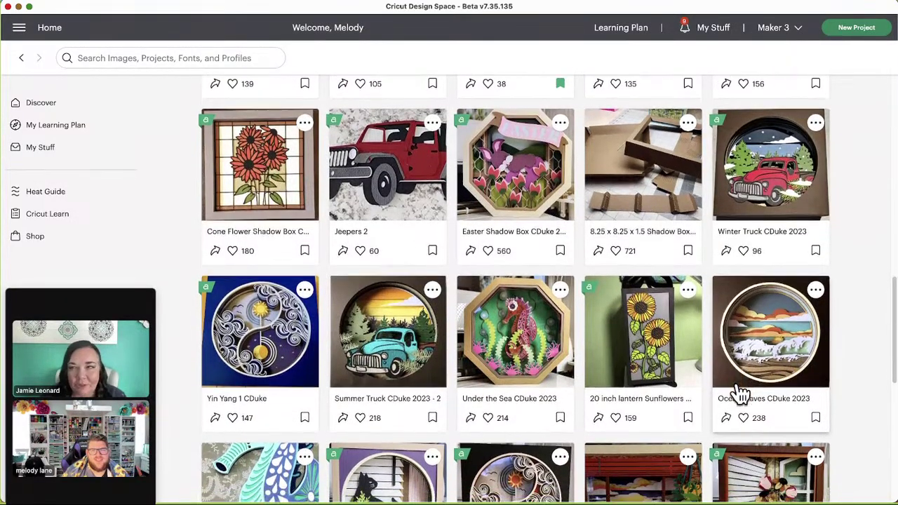
pyautogui.scroll(-3, 738, 387)
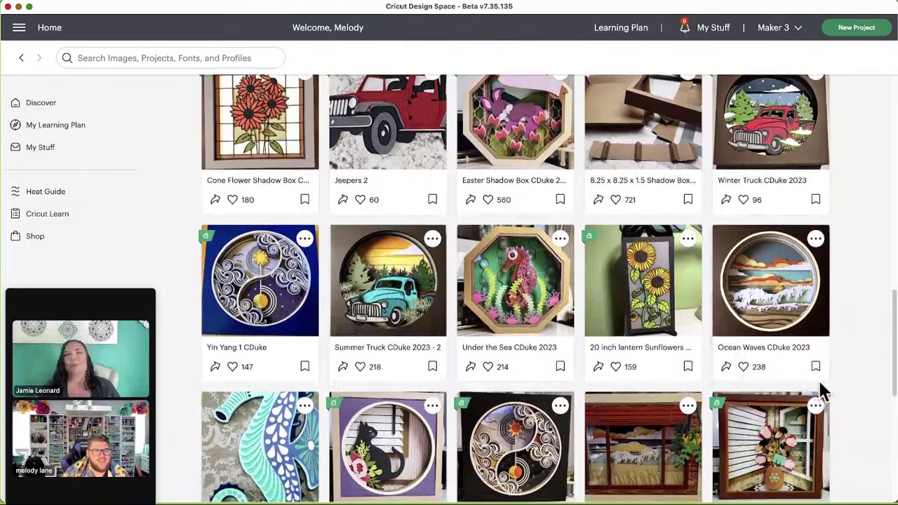
pyautogui.scroll(-4, 839, 378)
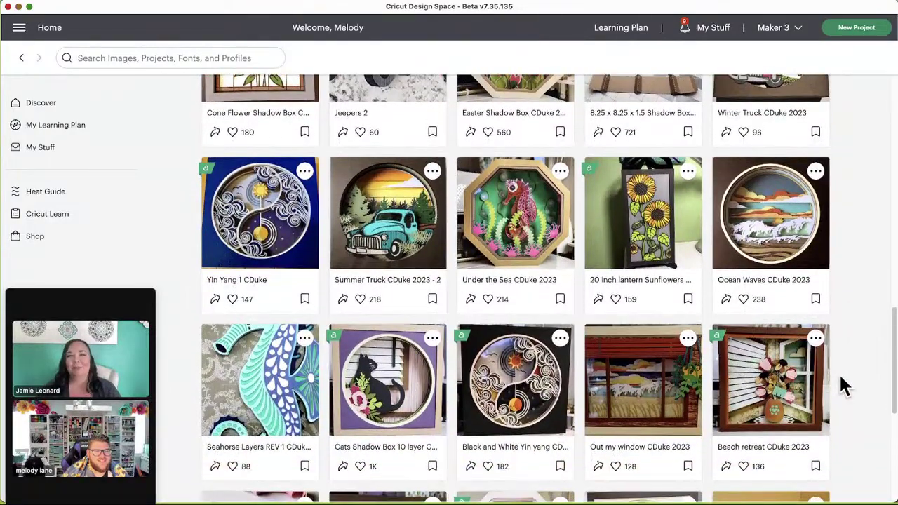
pyautogui.click(645, 383)
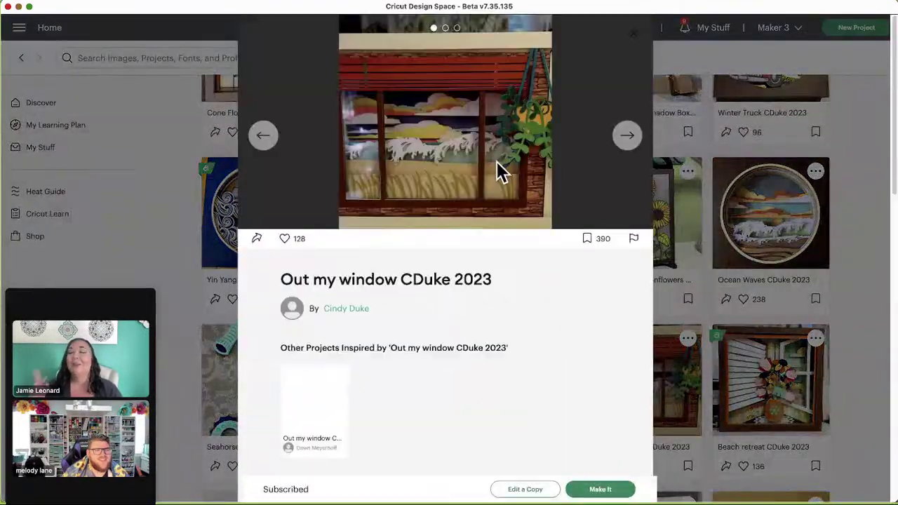
pyautogui.click(628, 140)
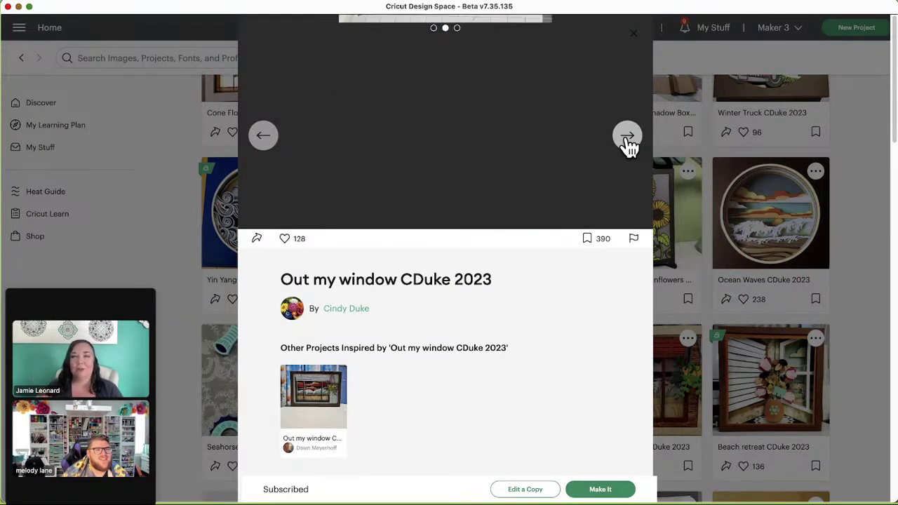
pyautogui.click(634, 34)
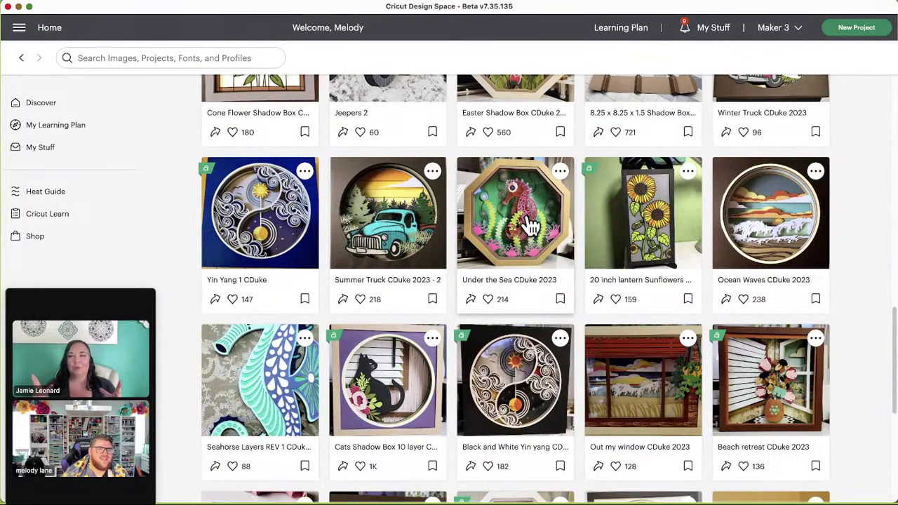
pyautogui.click(531, 226)
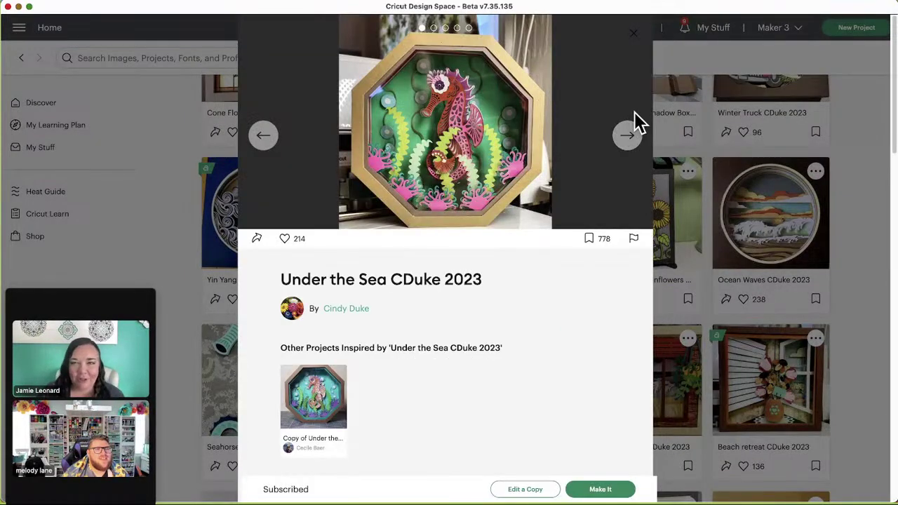
pyautogui.click(627, 136)
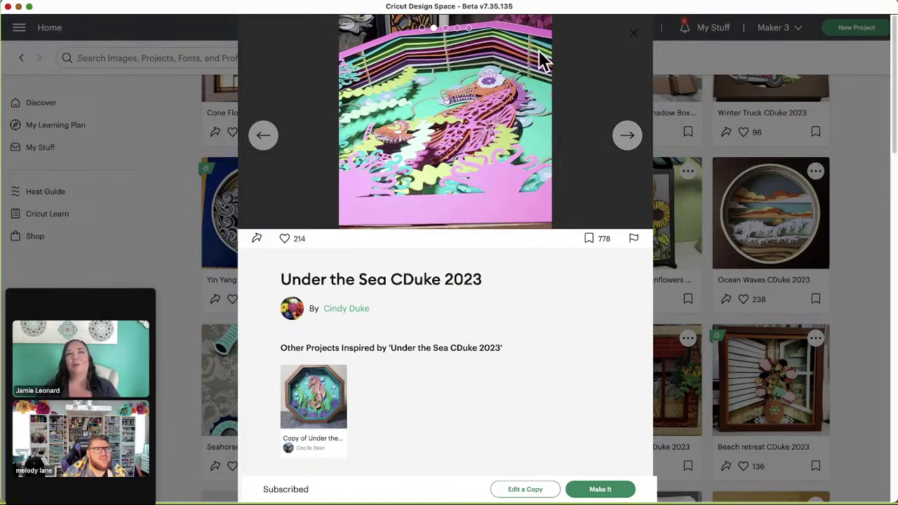
pyautogui.click(628, 141)
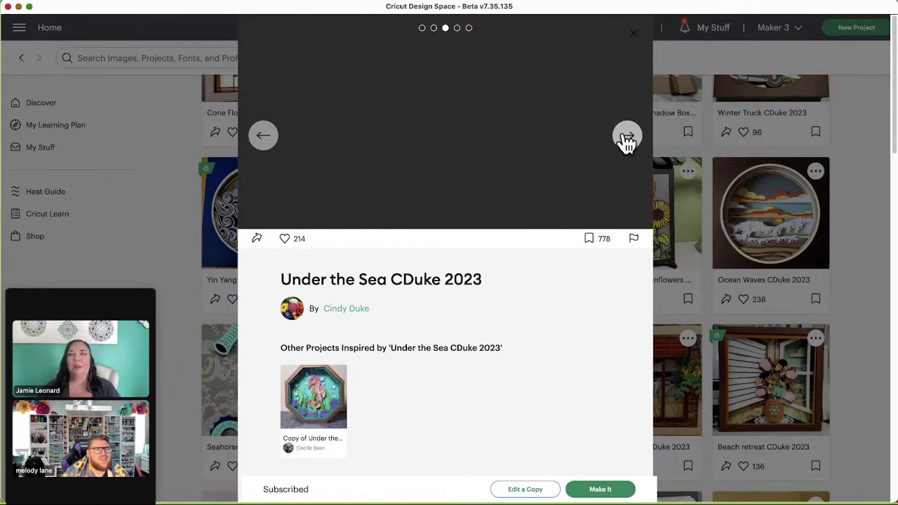
pyautogui.click(634, 40)
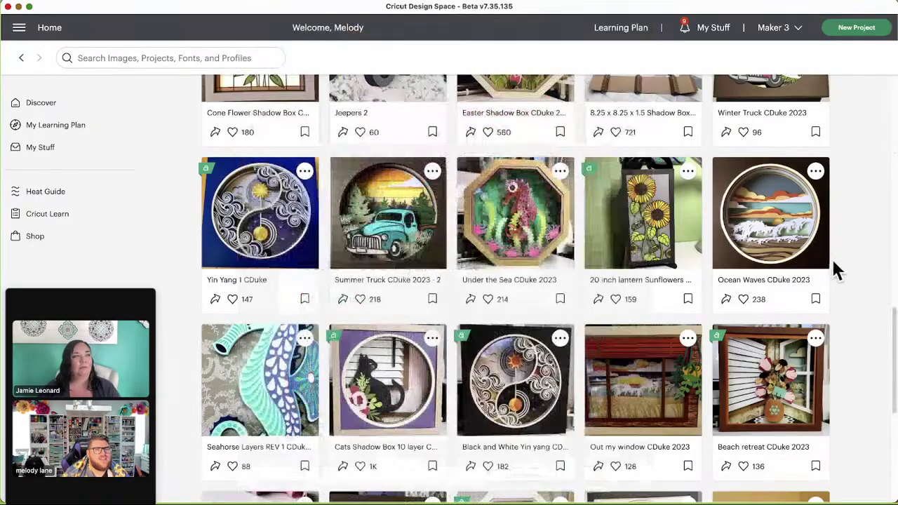
pyautogui.scroll(-3, 835, 263)
pyautogui.scroll(-1, 836, 265)
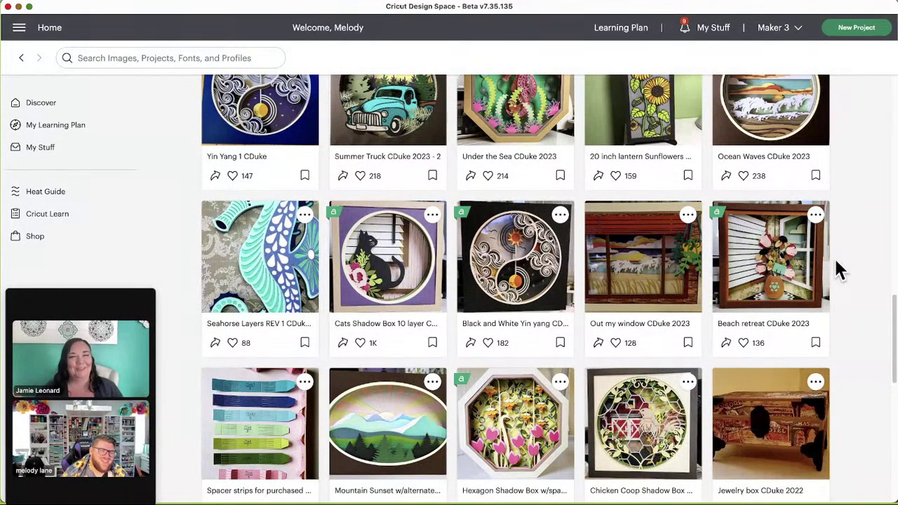
pyautogui.scroll(-1, 840, 271)
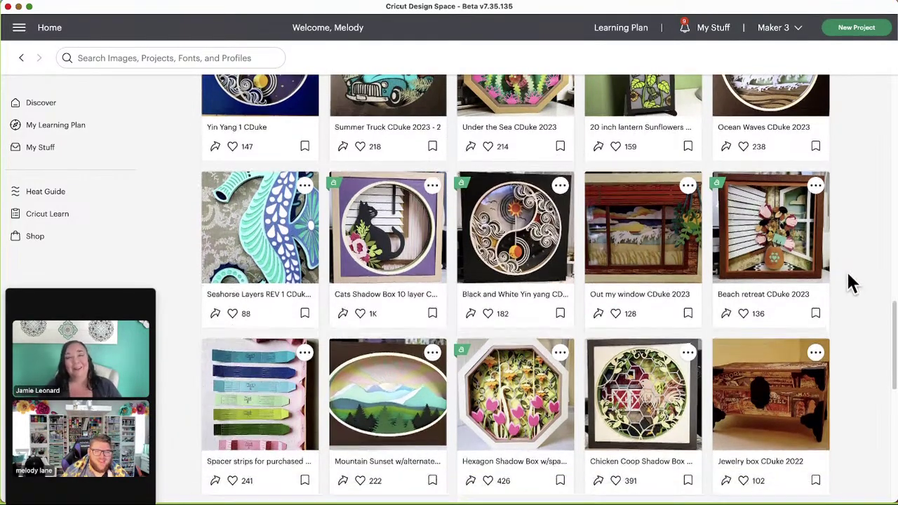
pyautogui.scroll(-2, 847, 312)
pyautogui.scroll(-2, 846, 312)
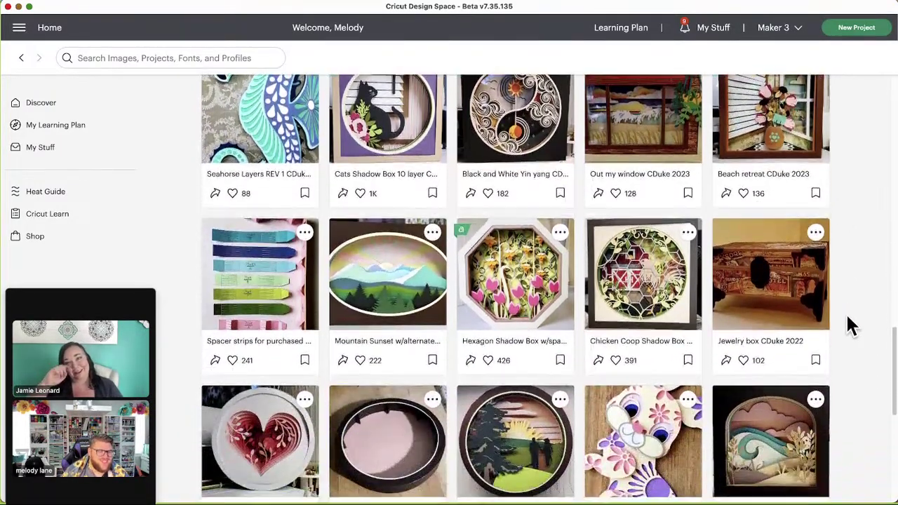
pyautogui.scroll(-2, 849, 324)
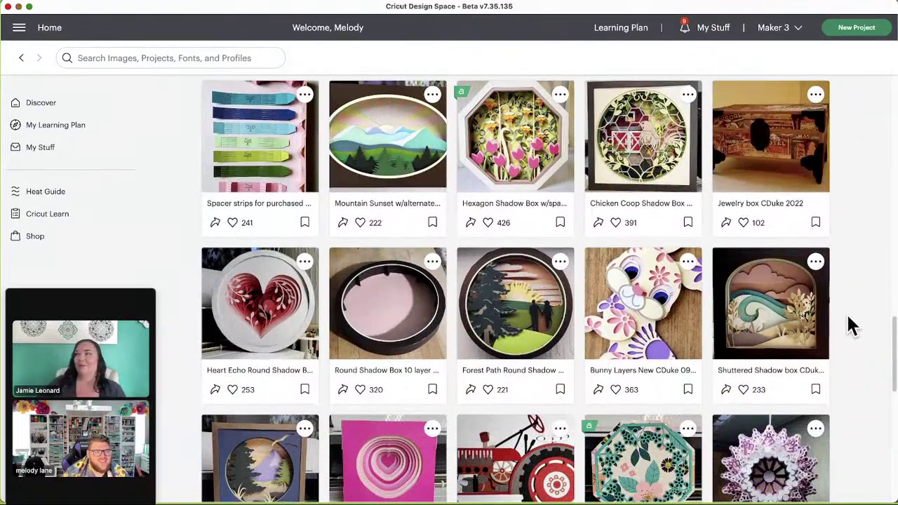
pyautogui.scroll(-1, 848, 325)
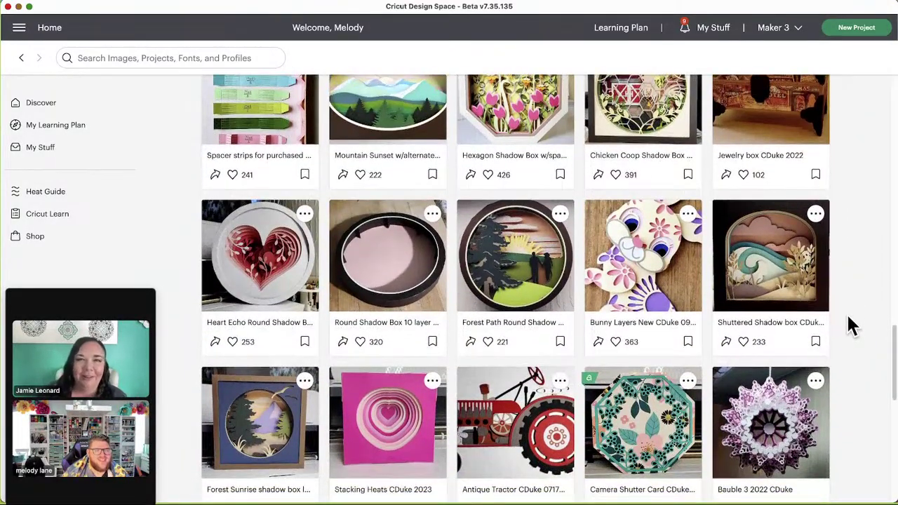
pyautogui.scroll(-1, 850, 325)
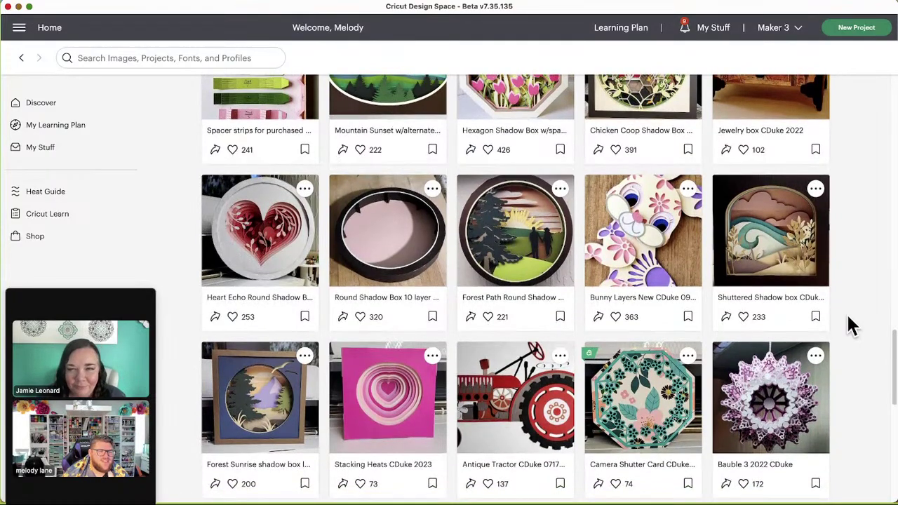
pyautogui.scroll(-1, 851, 325)
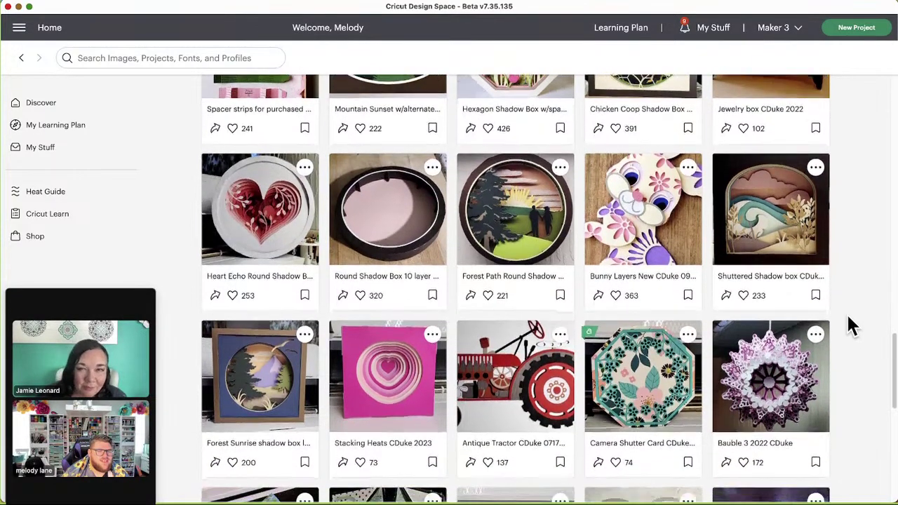
pyautogui.scroll(-1, 851, 325)
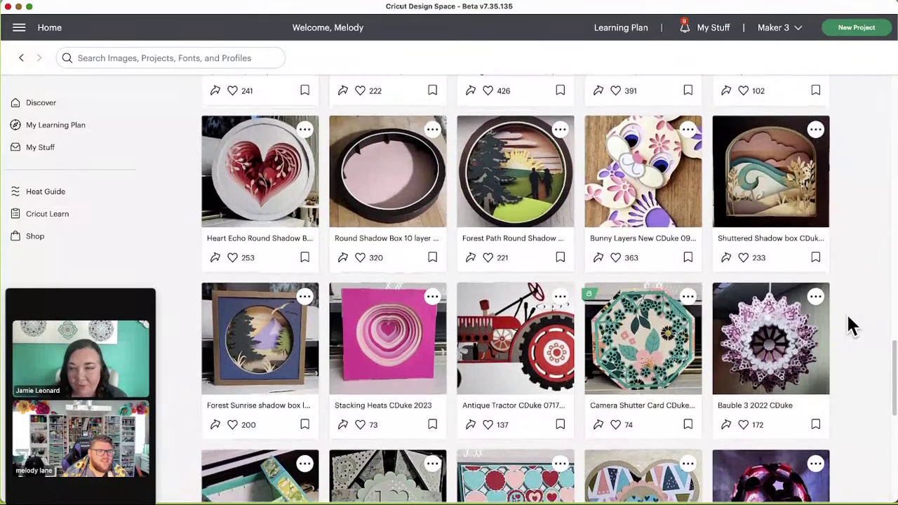
pyautogui.scroll(-3, 849, 324)
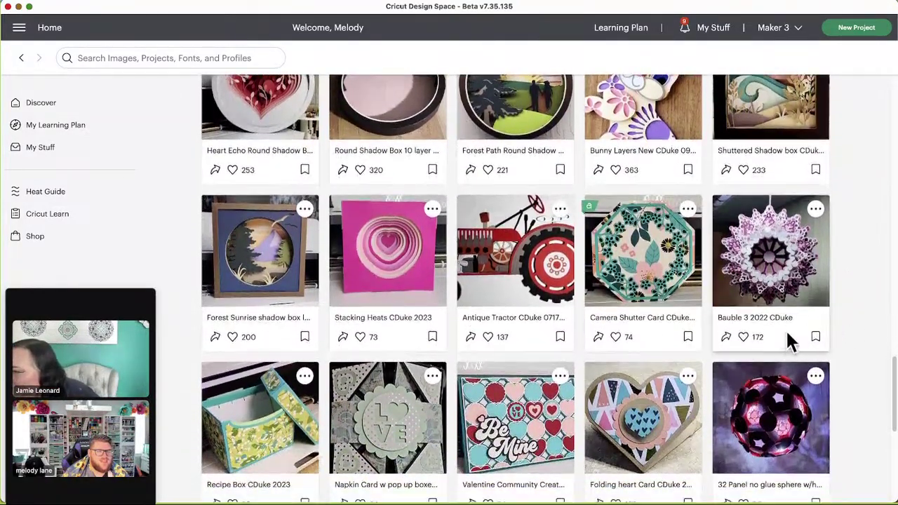
pyautogui.scroll(-1, 796, 417)
pyautogui.scroll(-1, 800, 415)
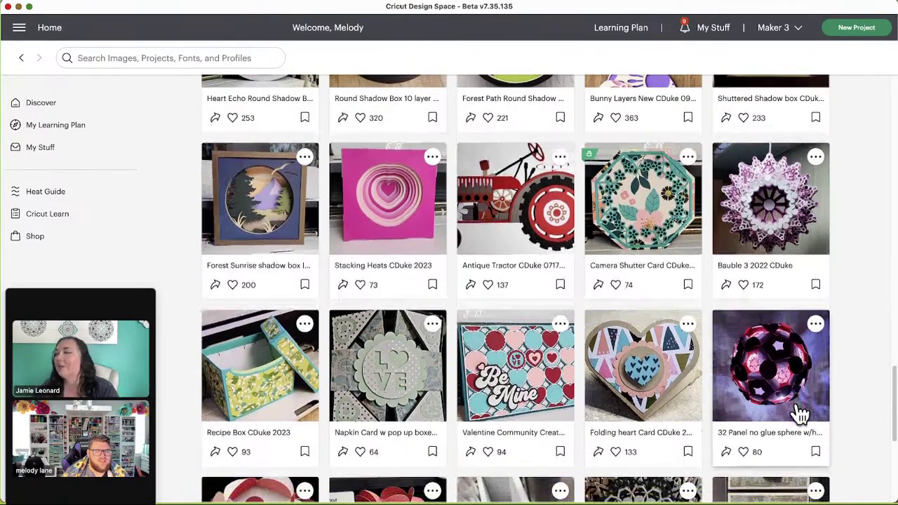
# Step: Page through the 32 Panel sphere images to the flower panel layout, then close the details
pyautogui.click(777, 376)
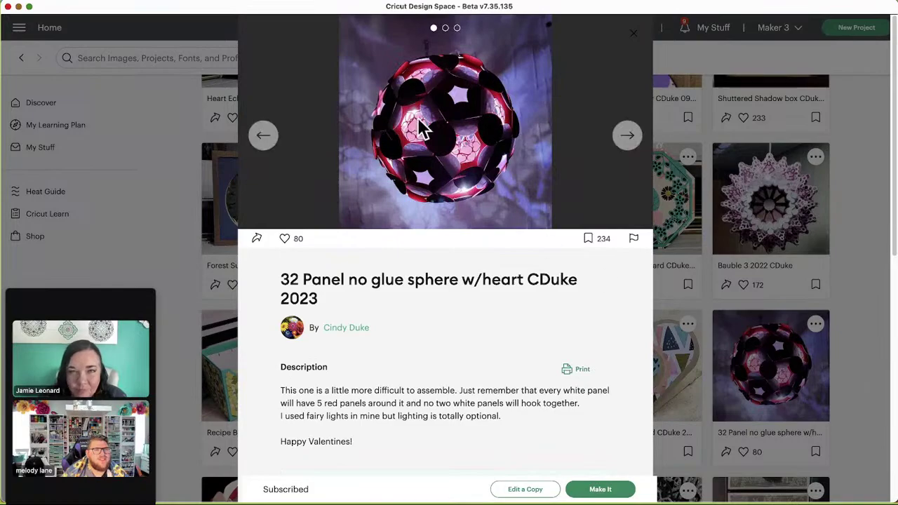
pyautogui.click(635, 139)
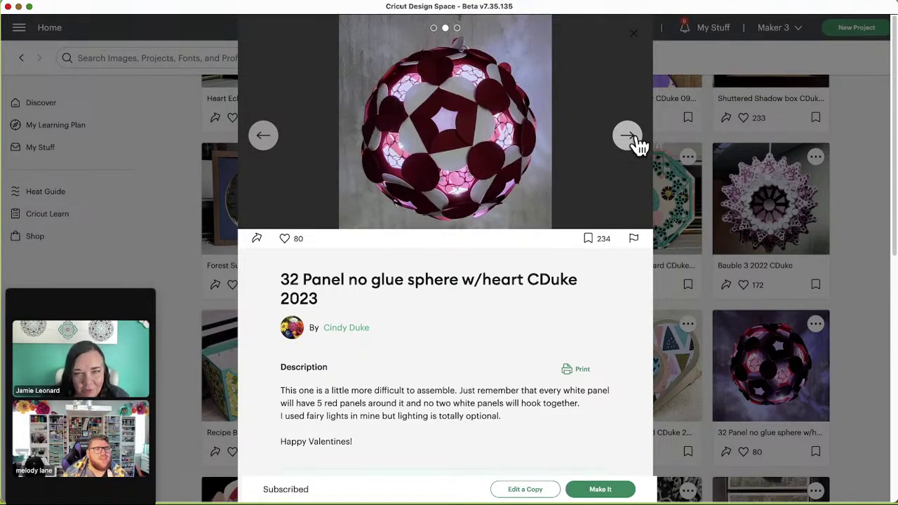
pyautogui.click(636, 141)
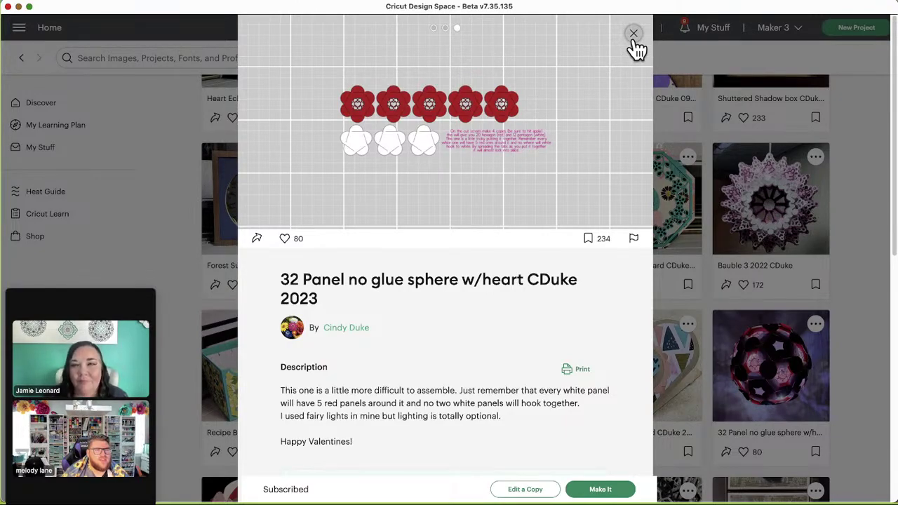
pyautogui.click(633, 35)
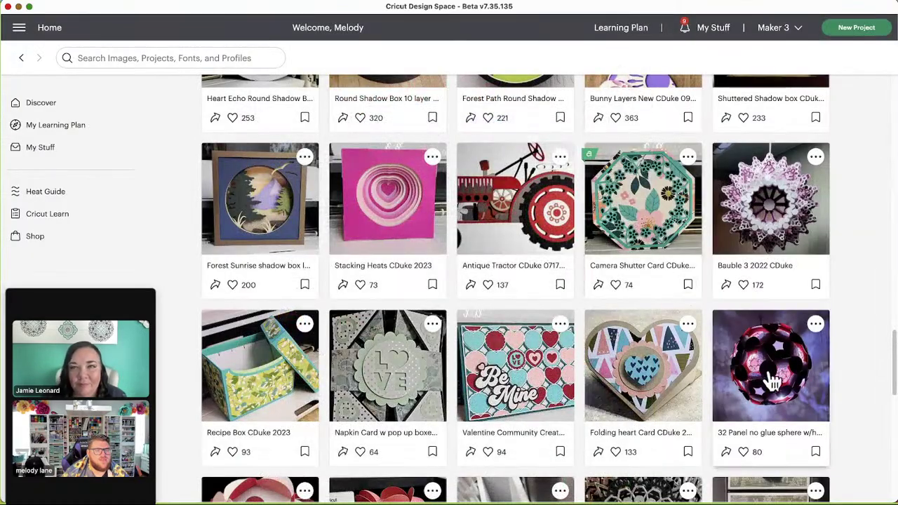
# Step: Scroll down the grid to the Window Pane Shadow Box, Wolf Layers and Mandala Bear row
pyautogui.scroll(-3, 765, 351)
pyautogui.scroll(-3, 759, 342)
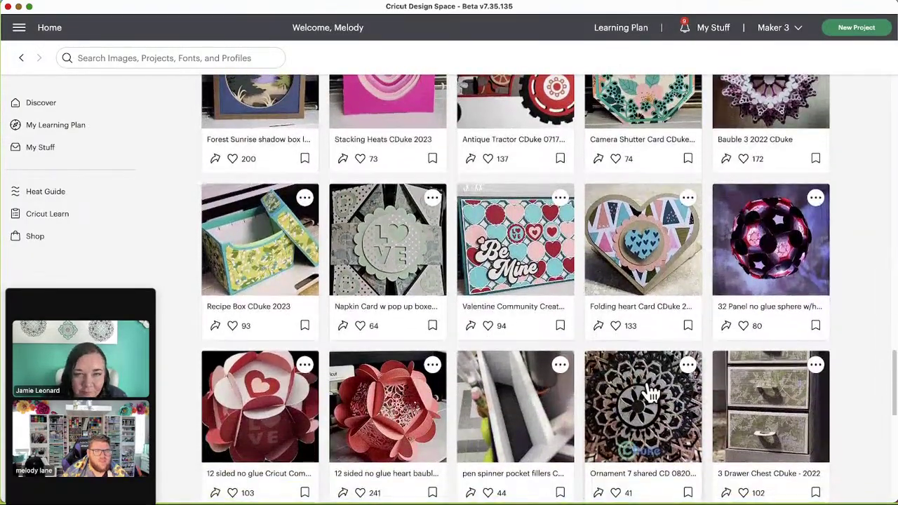
pyautogui.scroll(-3, 598, 372)
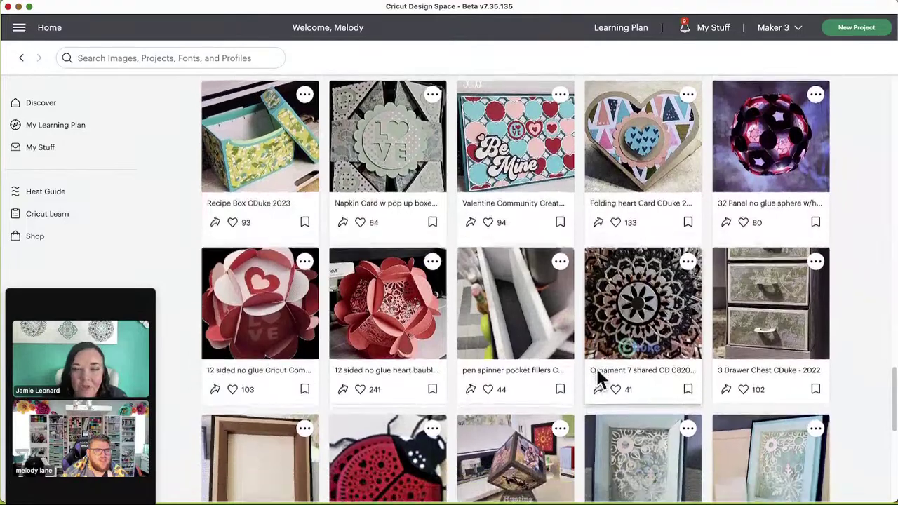
pyautogui.scroll(-1, 598, 379)
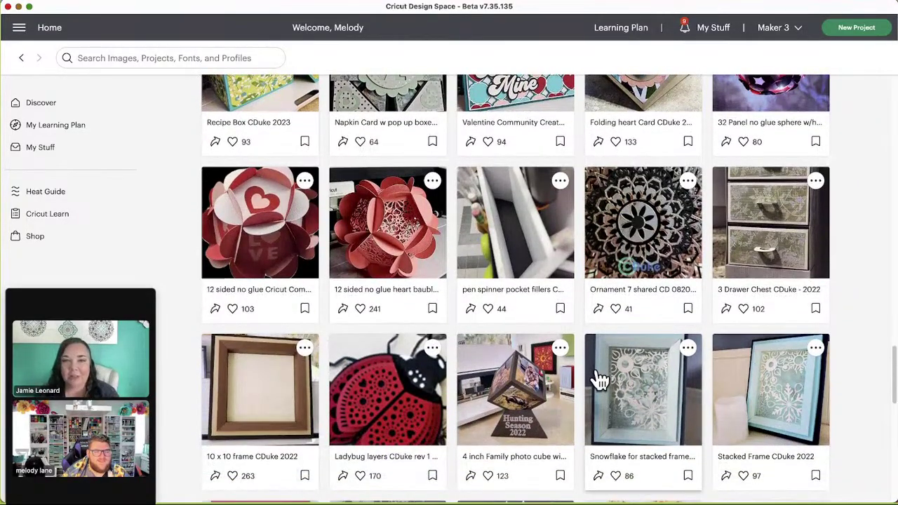
pyautogui.scroll(-2, 600, 379)
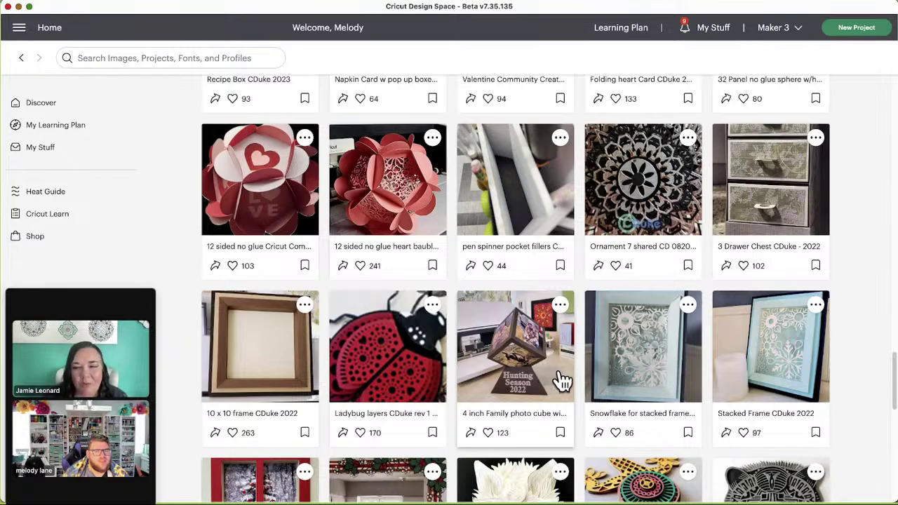
pyautogui.scroll(-3, 565, 381)
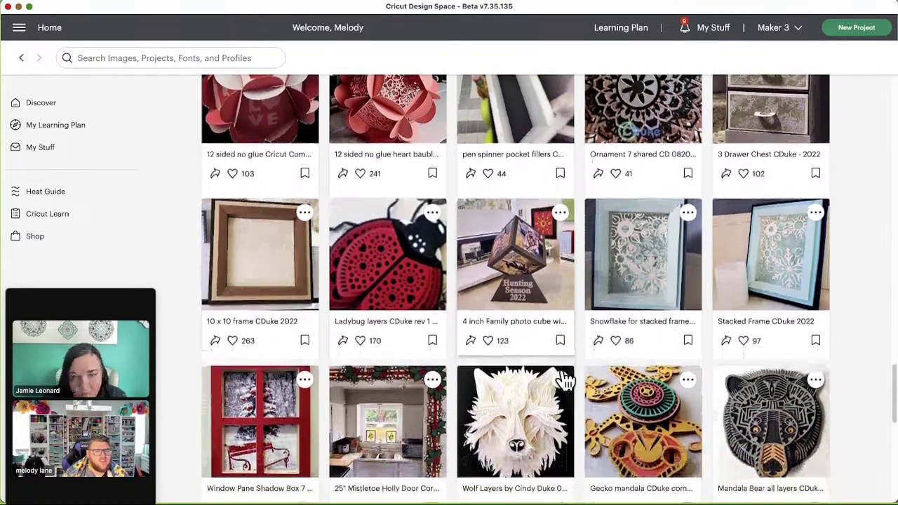
pyautogui.scroll(-1, 566, 381)
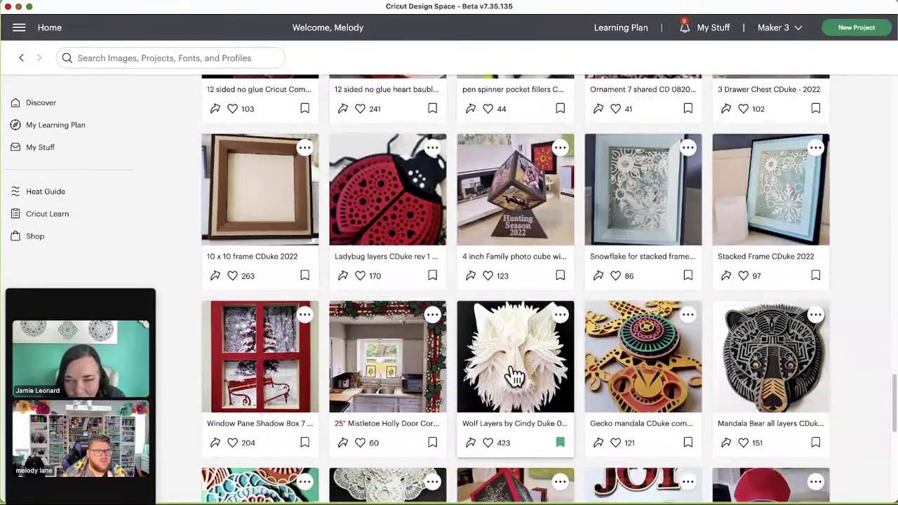
pyautogui.scroll(-2, 561, 375)
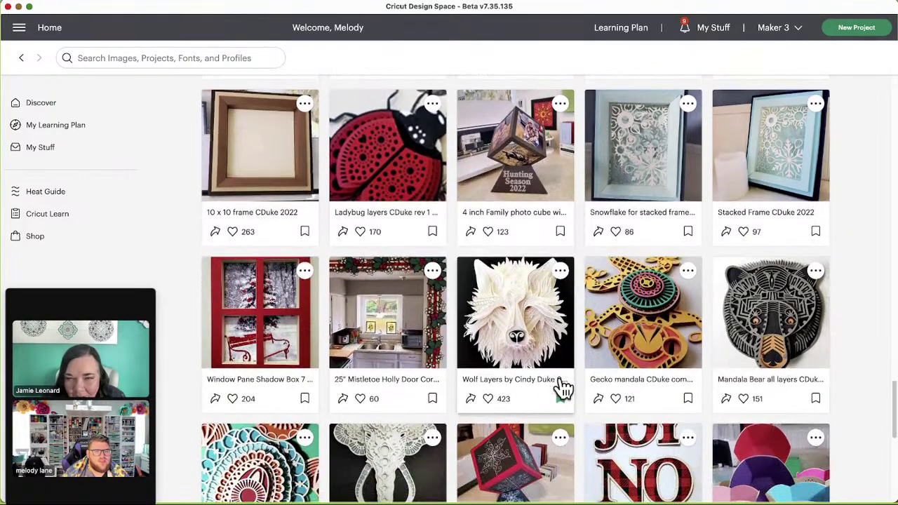
# Step: Scroll past the bauble, 3D and angel rows to the Flamingo, Sloth and Beach CDuke 08012020 cards
pyautogui.scroll(-1, 571, 379)
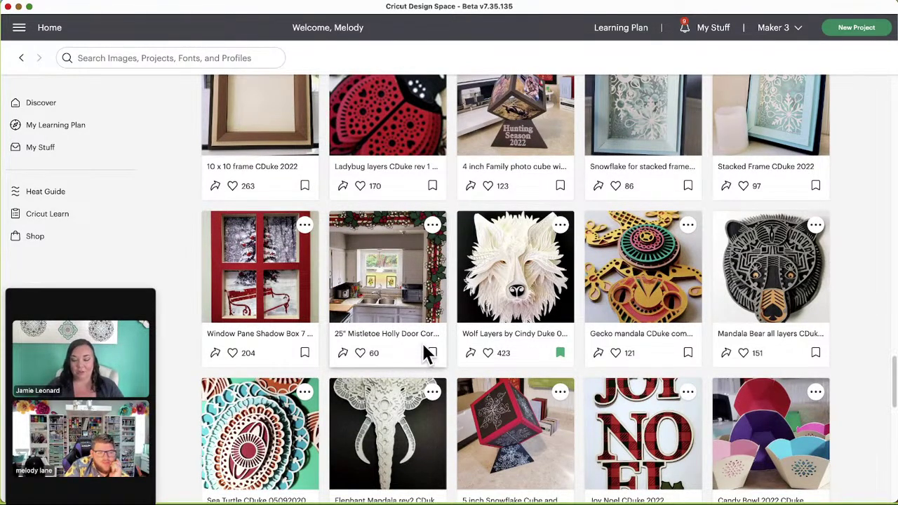
pyautogui.scroll(-3, 453, 360)
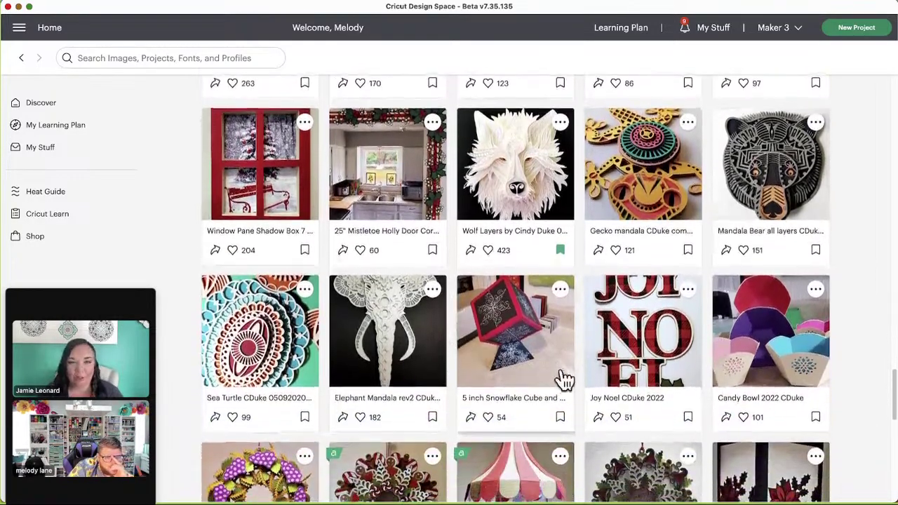
pyautogui.scroll(-2, 567, 386)
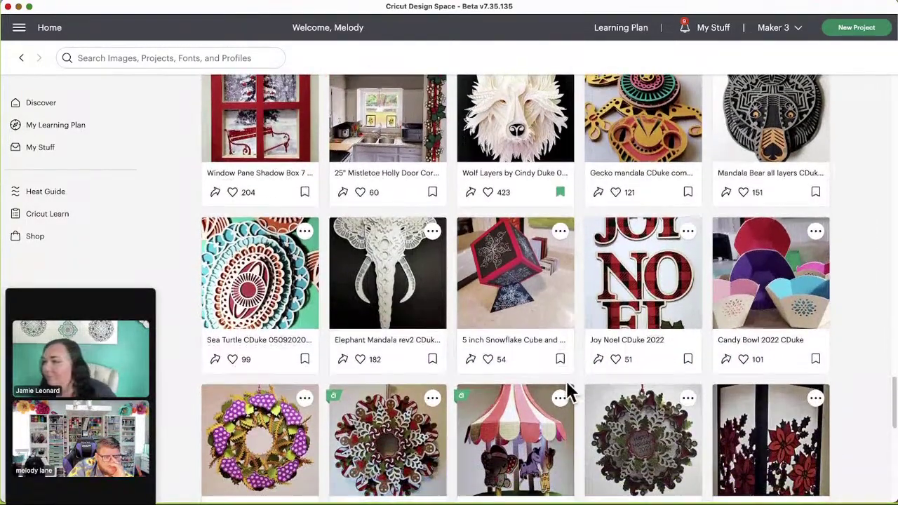
pyautogui.scroll(-2, 568, 392)
pyautogui.scroll(-1, 568, 392)
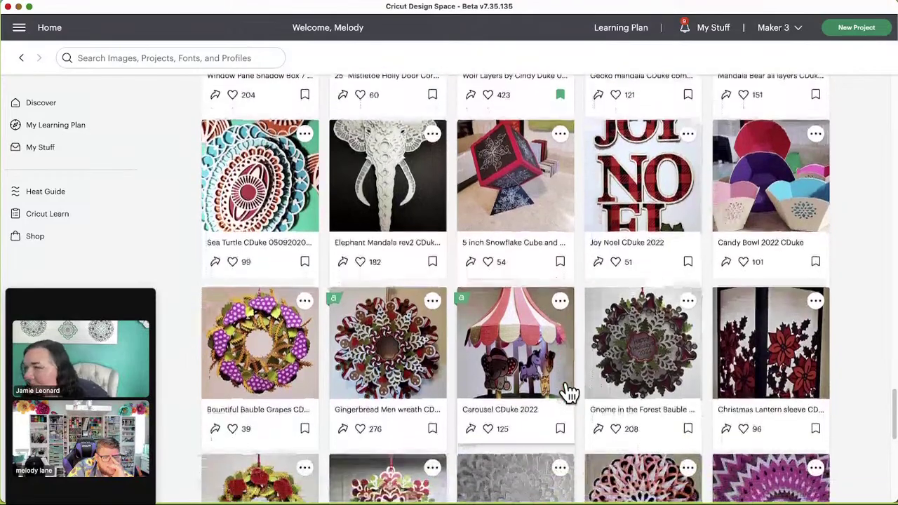
pyautogui.scroll(-3, 568, 393)
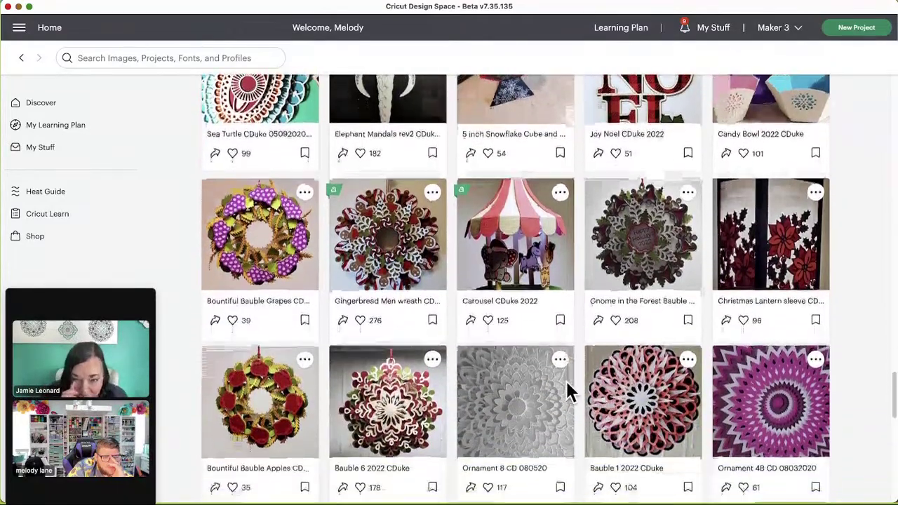
pyautogui.scroll(-1, 568, 386)
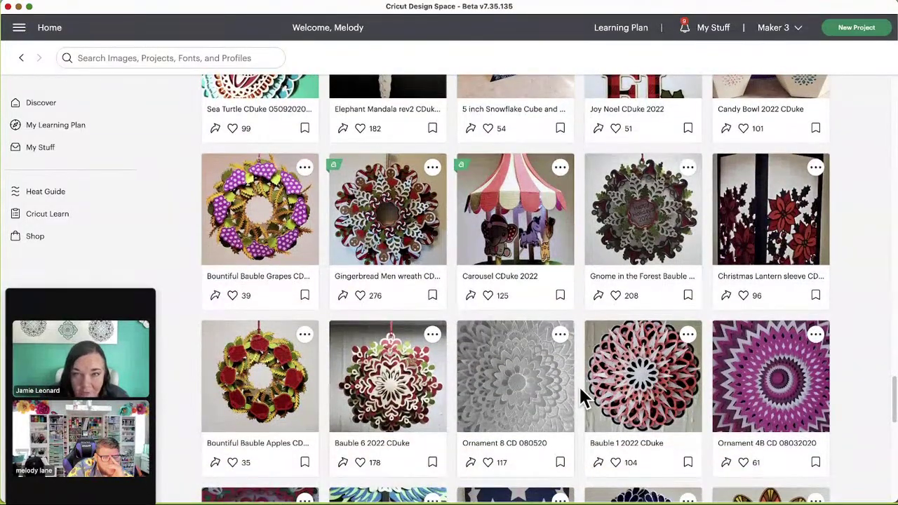
pyautogui.scroll(-1, 578, 384)
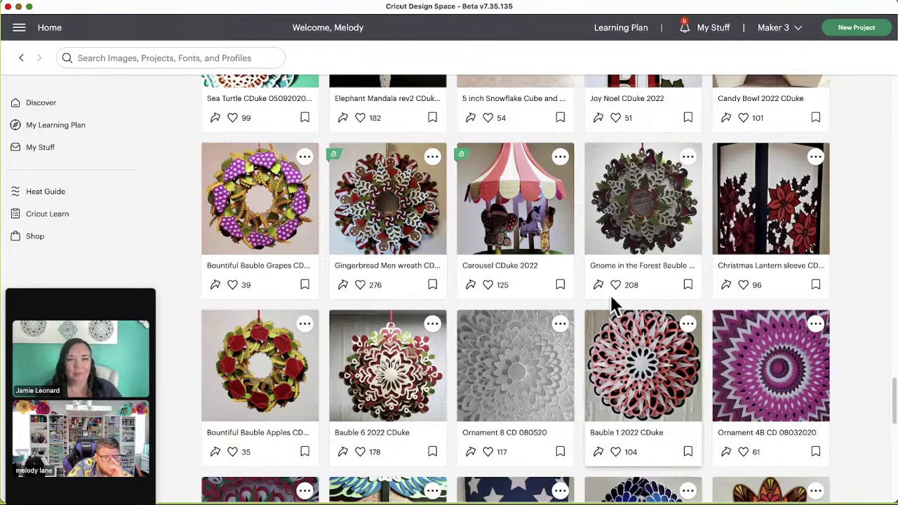
pyautogui.scroll(-1, 601, 360)
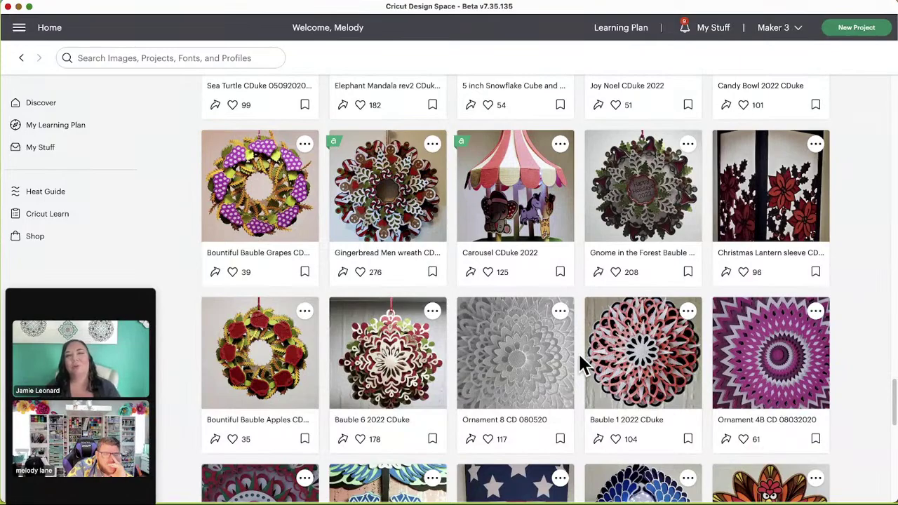
pyautogui.scroll(-5, 575, 358)
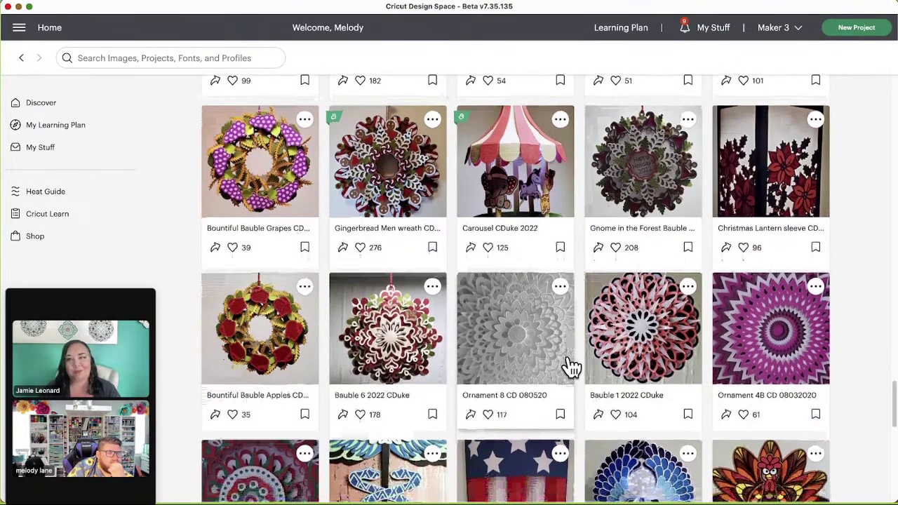
pyautogui.scroll(-3, 570, 362)
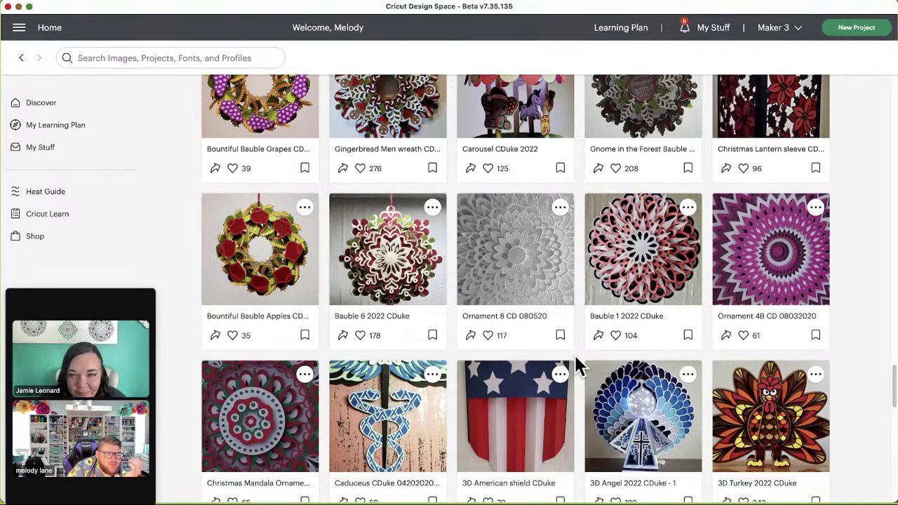
pyautogui.scroll(-1, 575, 357)
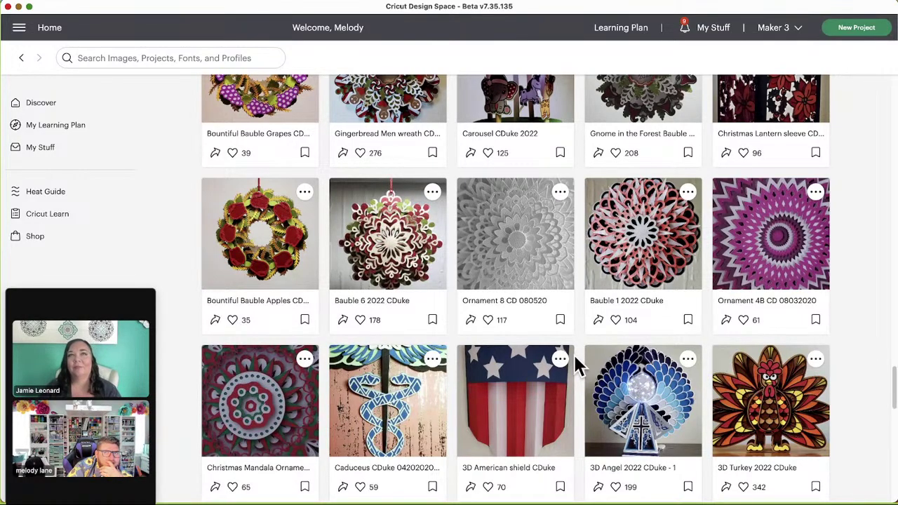
pyautogui.scroll(-2, 575, 360)
pyautogui.scroll(-1, 575, 364)
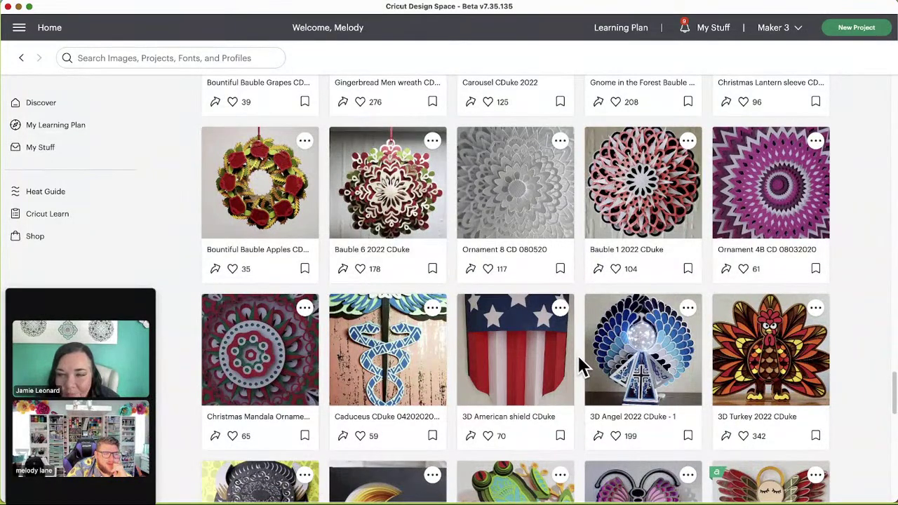
pyautogui.scroll(-3, 580, 362)
pyautogui.scroll(-2, 579, 363)
pyautogui.scroll(-4, 580, 366)
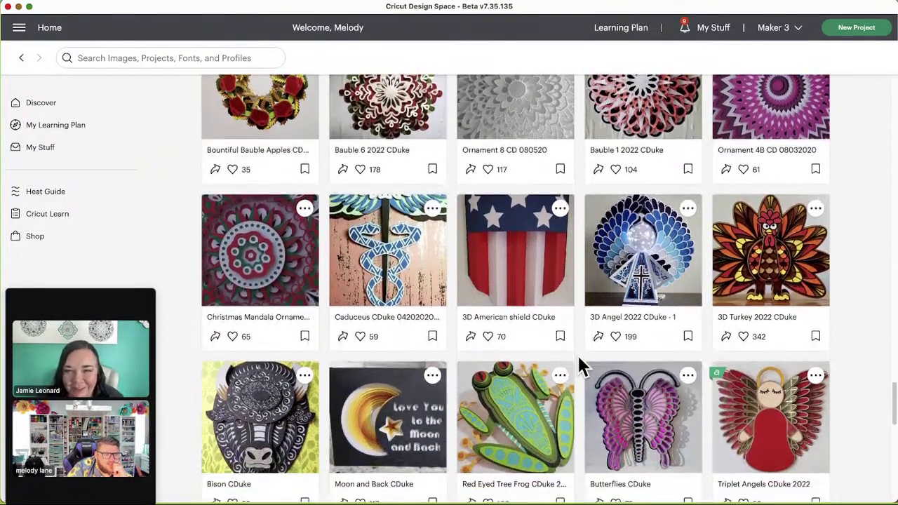
pyautogui.scroll(-5, 580, 365)
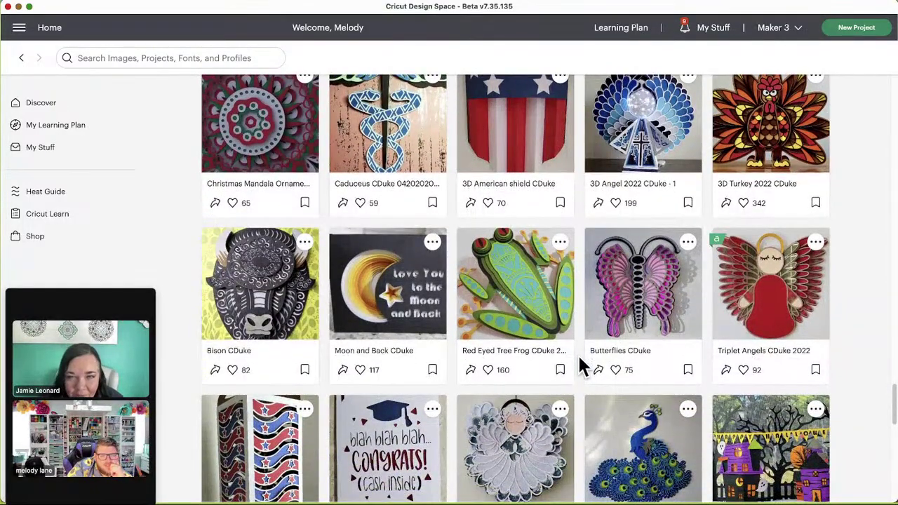
pyautogui.scroll(-6, 578, 358)
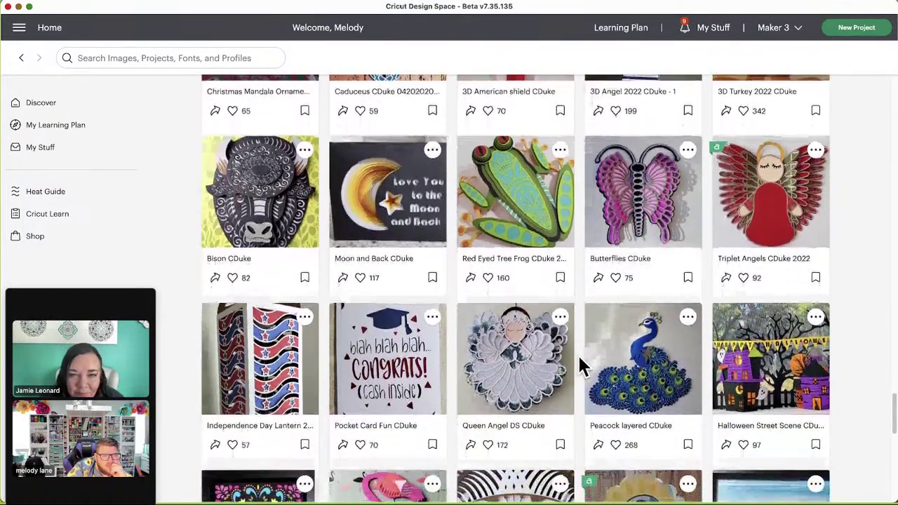
pyautogui.scroll(-5, 578, 355)
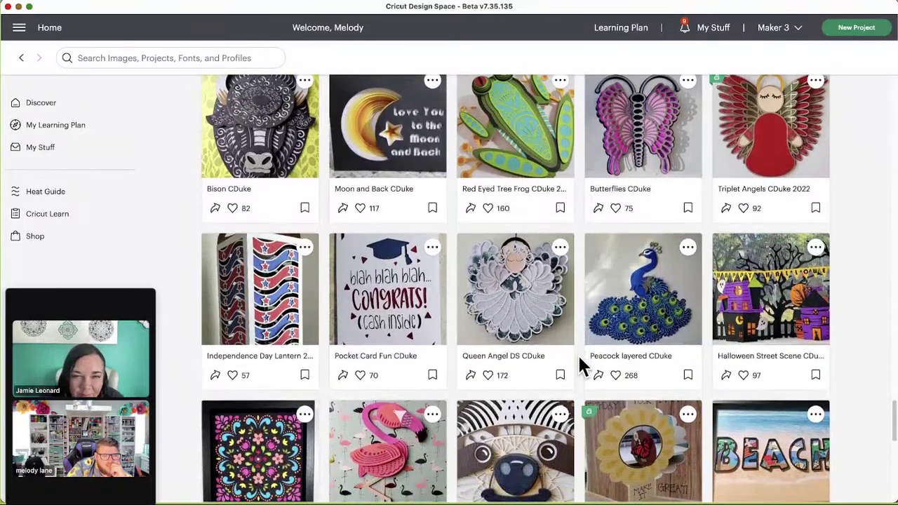
pyautogui.scroll(-1, 586, 357)
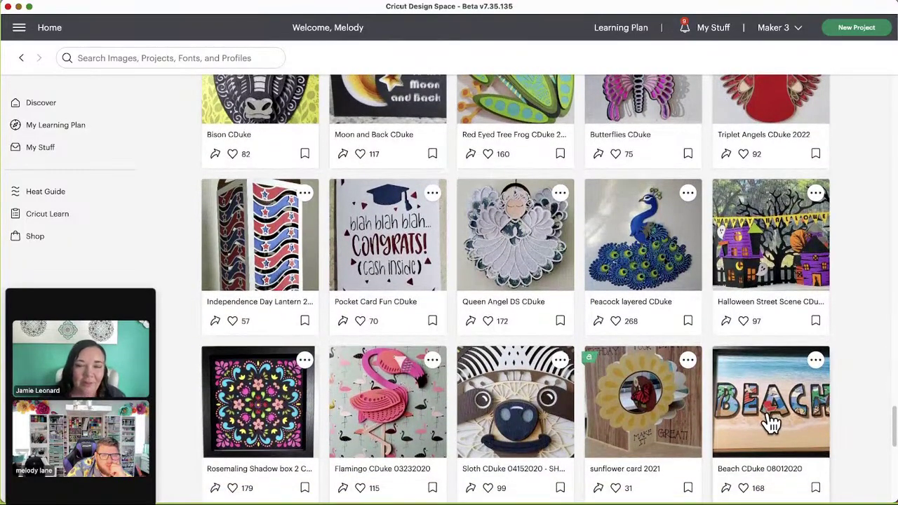
pyautogui.scroll(-1, 721, 440)
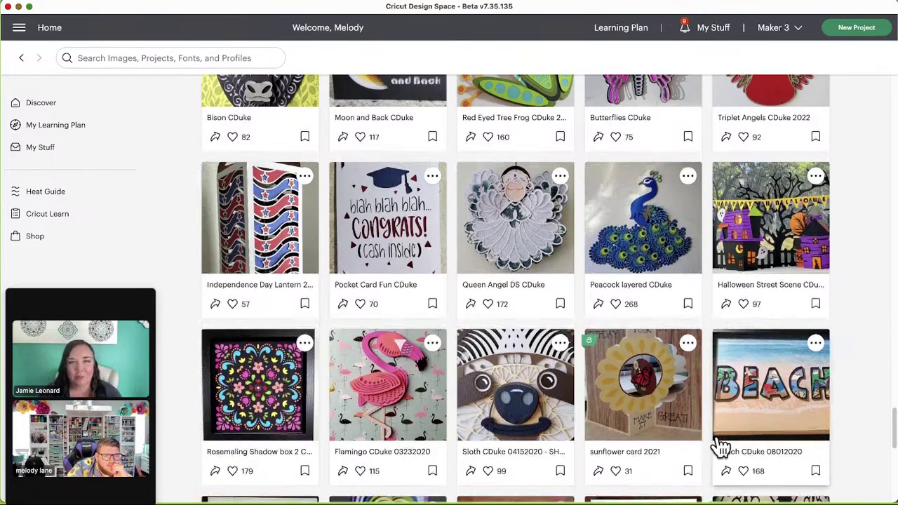
# Step: Preview the Sloth CDuke 04152020 project's second image, then close the preview
pyautogui.click(535, 406)
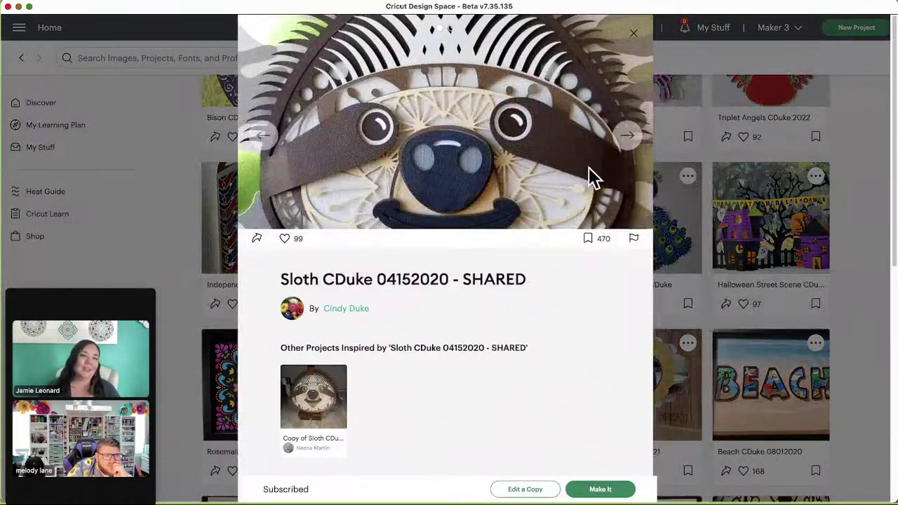
pyautogui.click(624, 137)
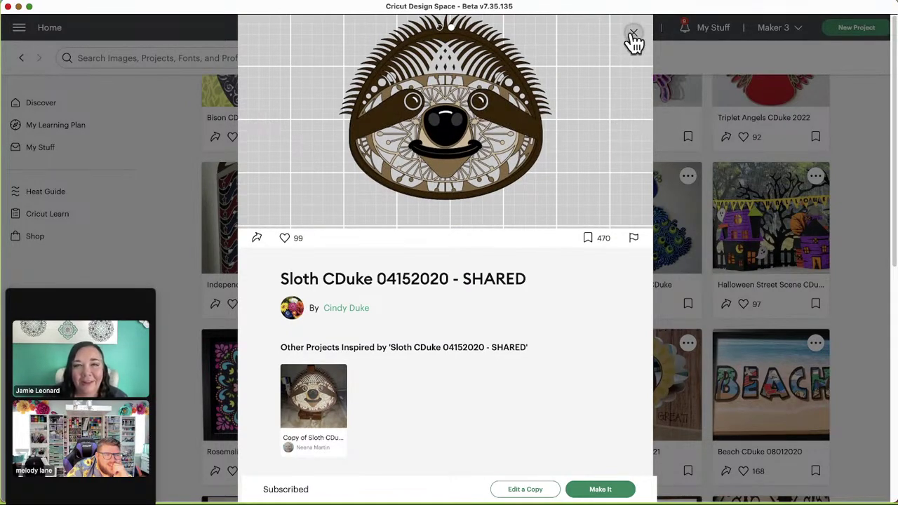
pyautogui.scroll(-2, 325, 379)
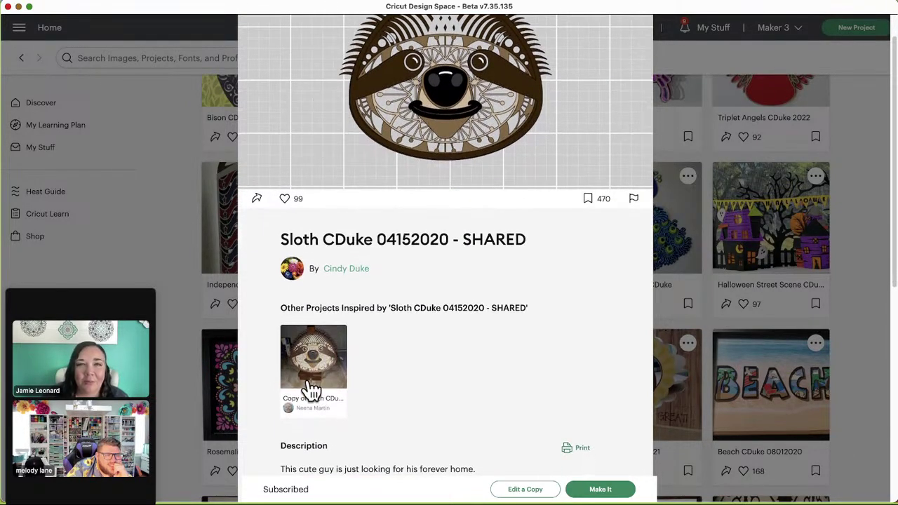
pyautogui.scroll(2, 477, 379)
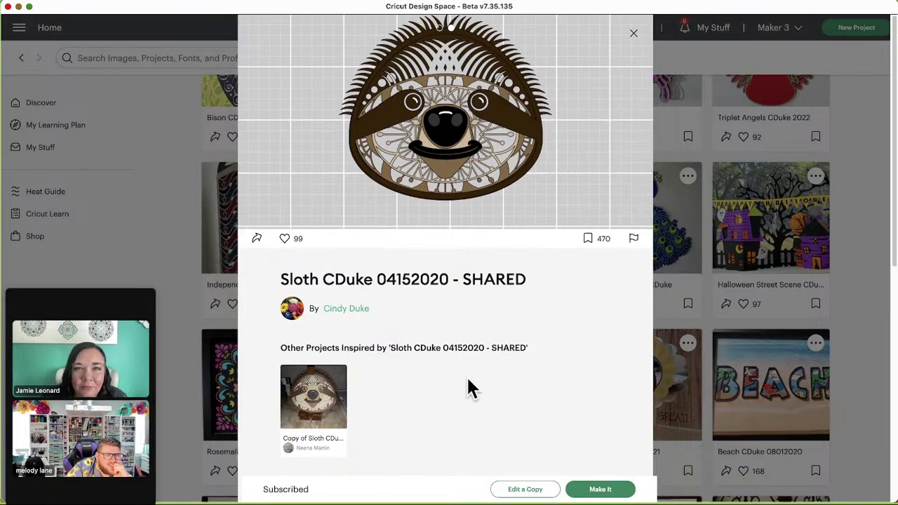
pyautogui.click(634, 35)
# Step: Scroll to the final row with Castle card, Lantern and Hanging Lantern CDuke
pyautogui.scroll(-2, 637, 329)
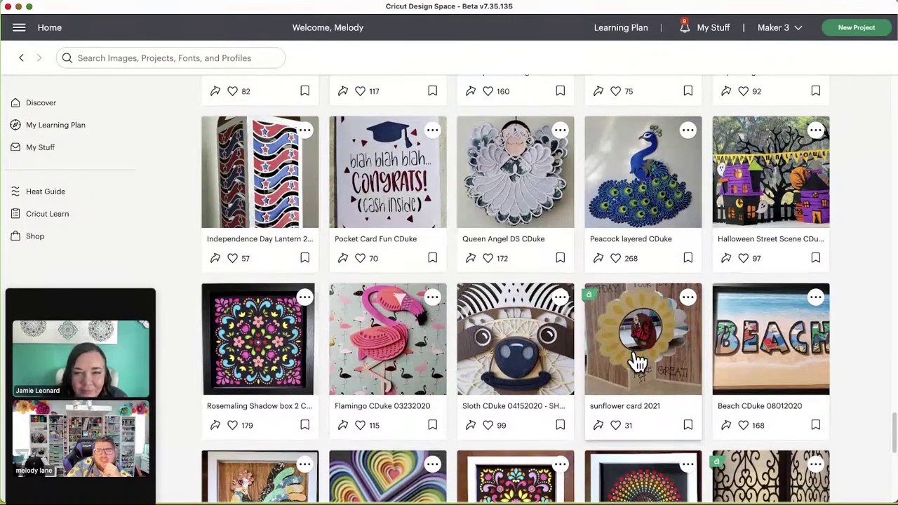
pyautogui.scroll(-1, 637, 361)
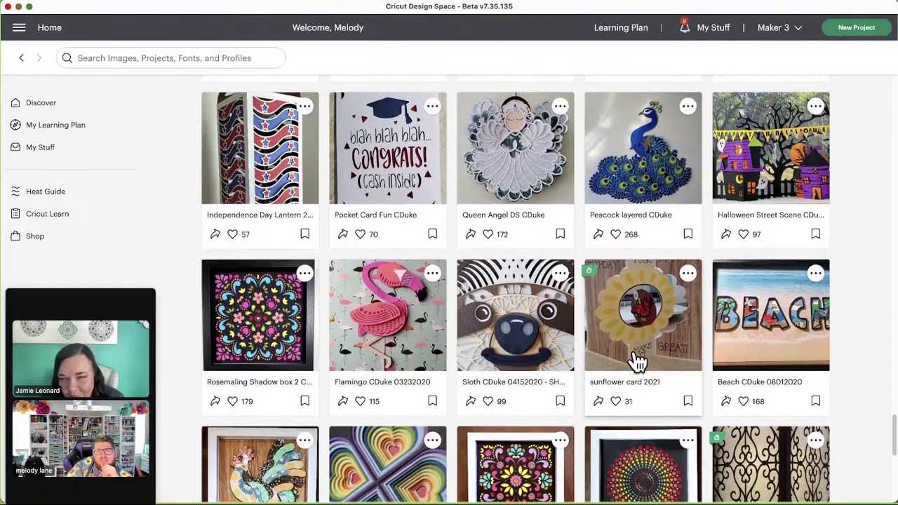
pyautogui.scroll(-1, 637, 361)
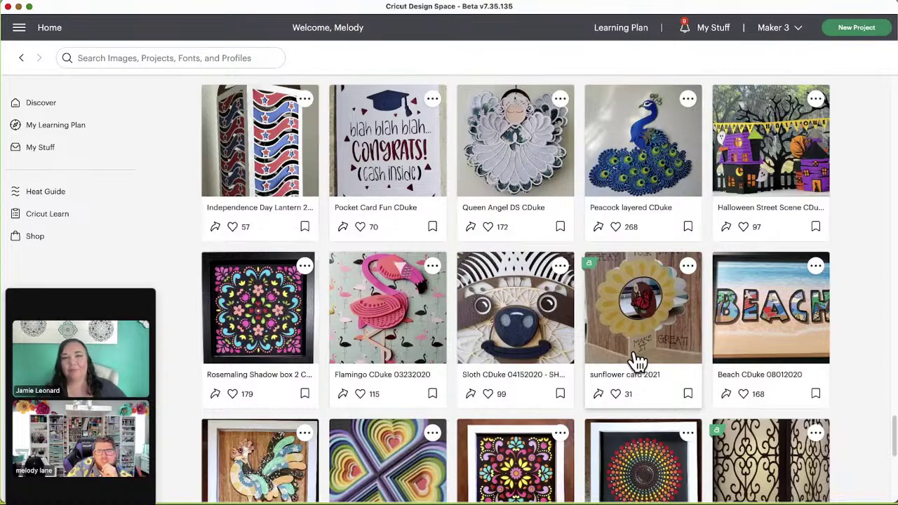
pyautogui.scroll(-1, 637, 361)
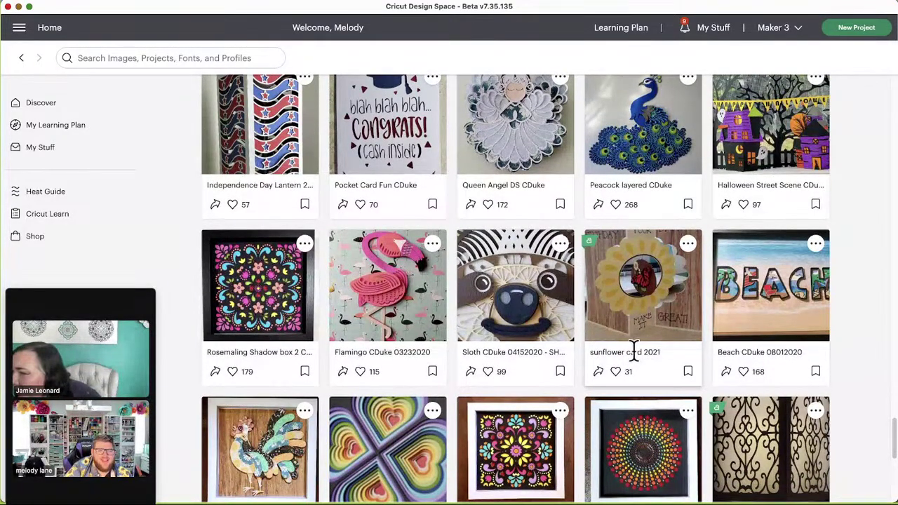
pyautogui.scroll(-2, 633, 350)
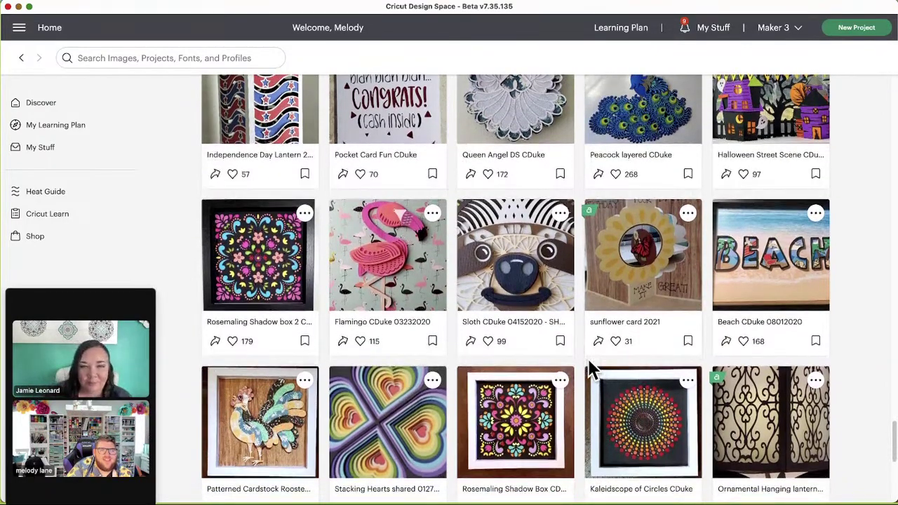
pyautogui.scroll(-1, 589, 363)
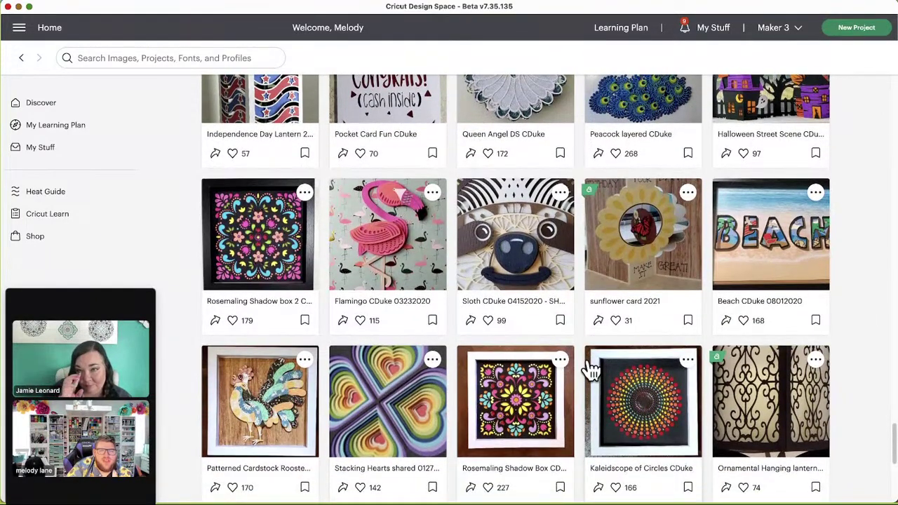
pyautogui.scroll(-1, 592, 370)
pyautogui.scroll(-5, 592, 370)
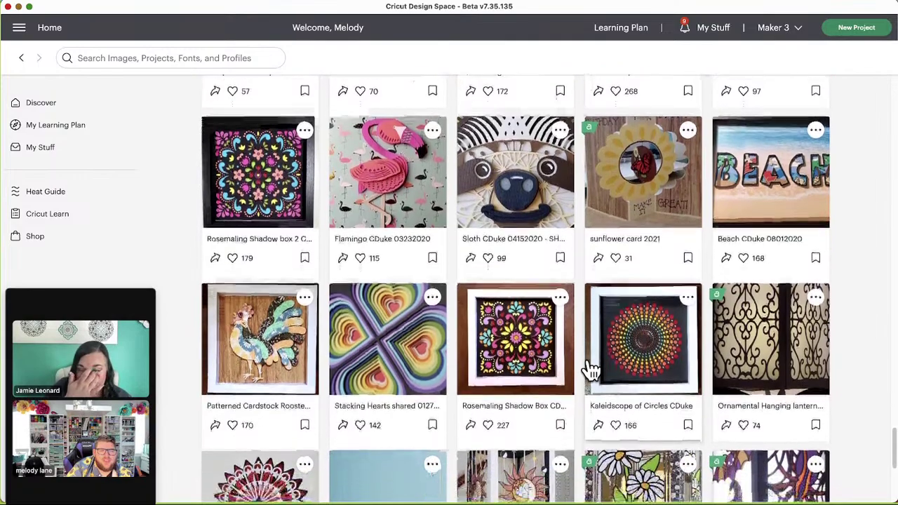
pyautogui.scroll(-2, 591, 370)
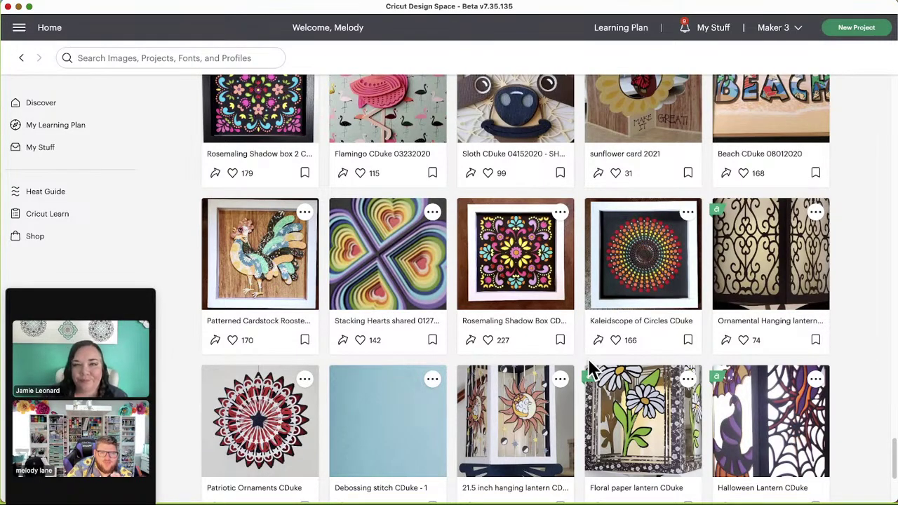
pyautogui.scroll(-6, 591, 370)
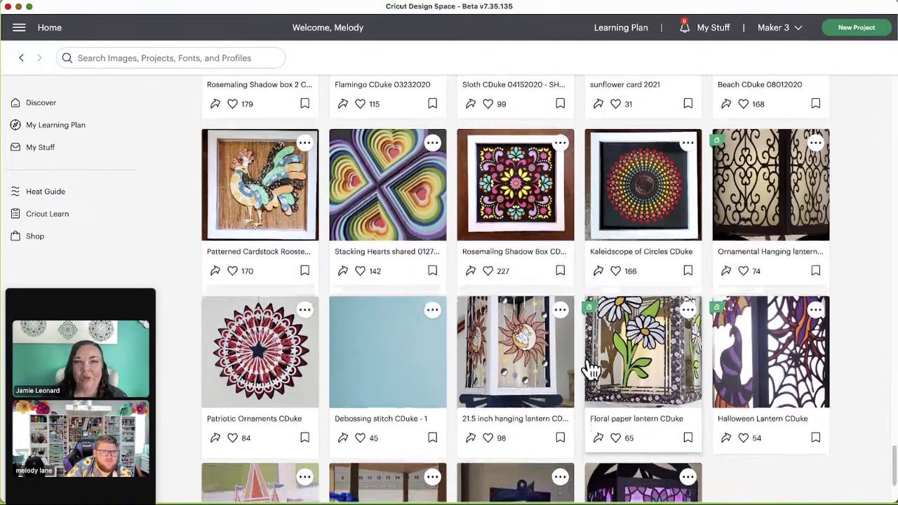
pyautogui.scroll(-4, 589, 370)
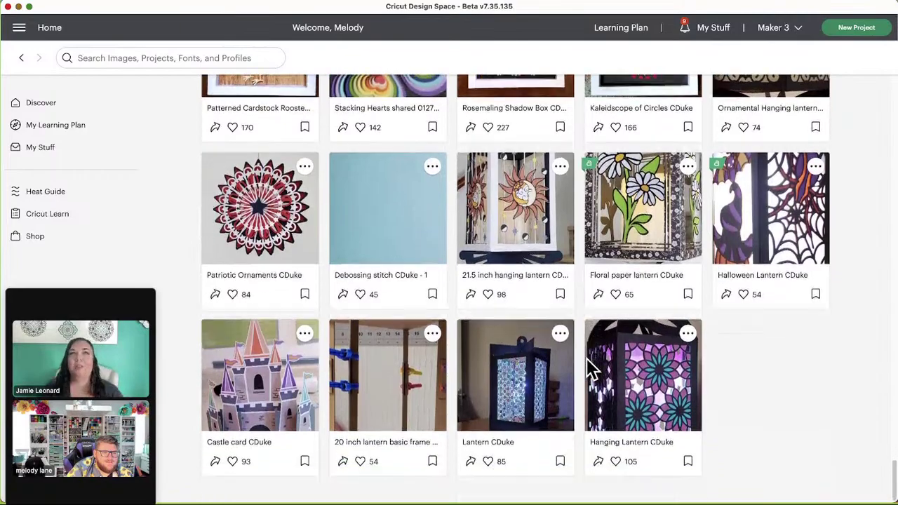
pyautogui.click(649, 397)
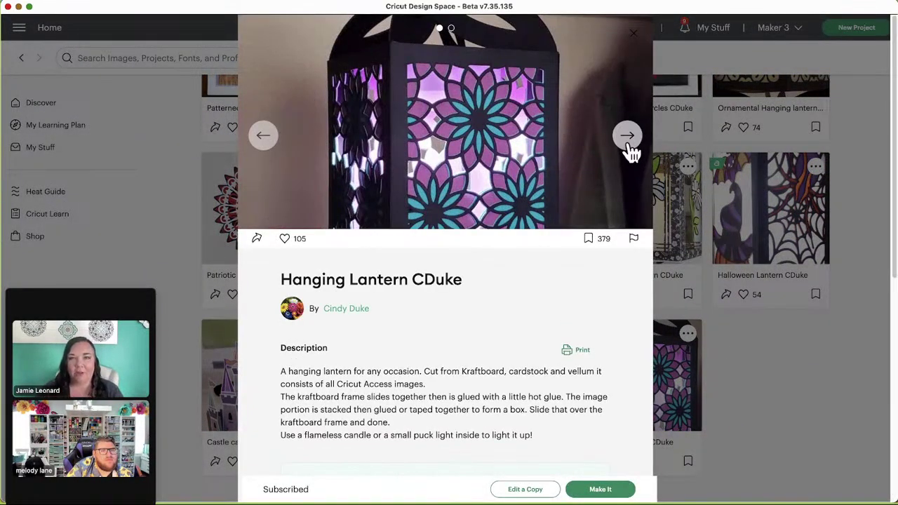
pyautogui.click(628, 136)
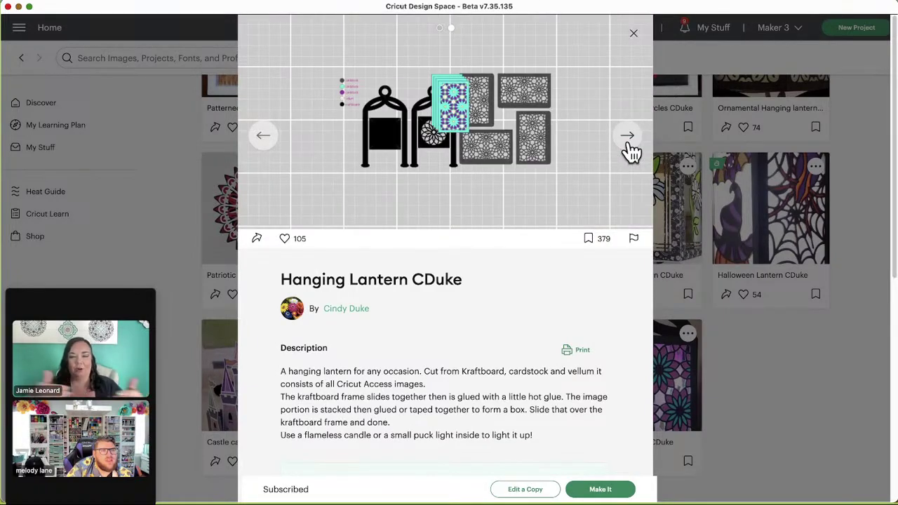
pyautogui.click(629, 144)
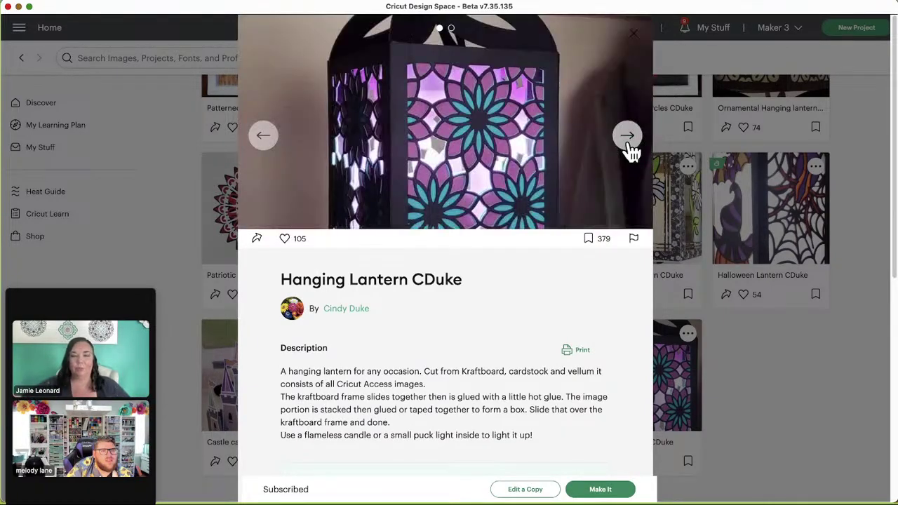
pyautogui.click(634, 35)
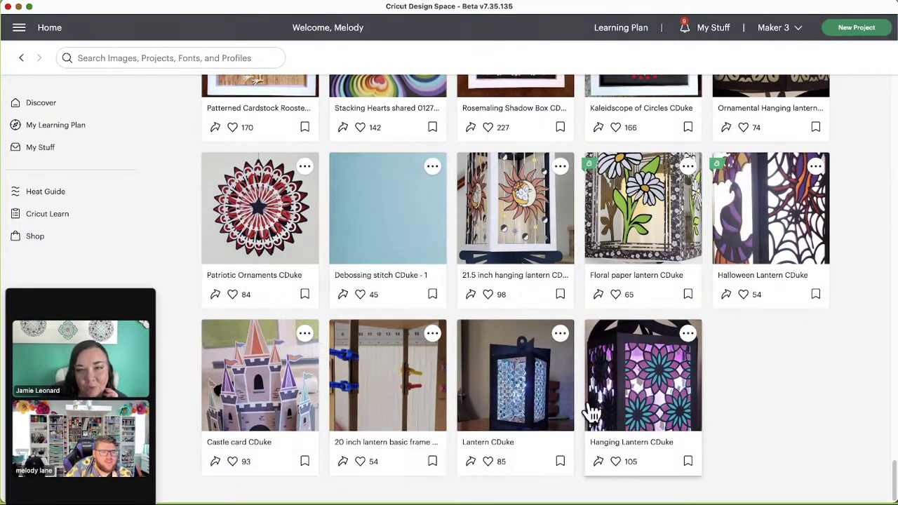
pyautogui.click(258, 391)
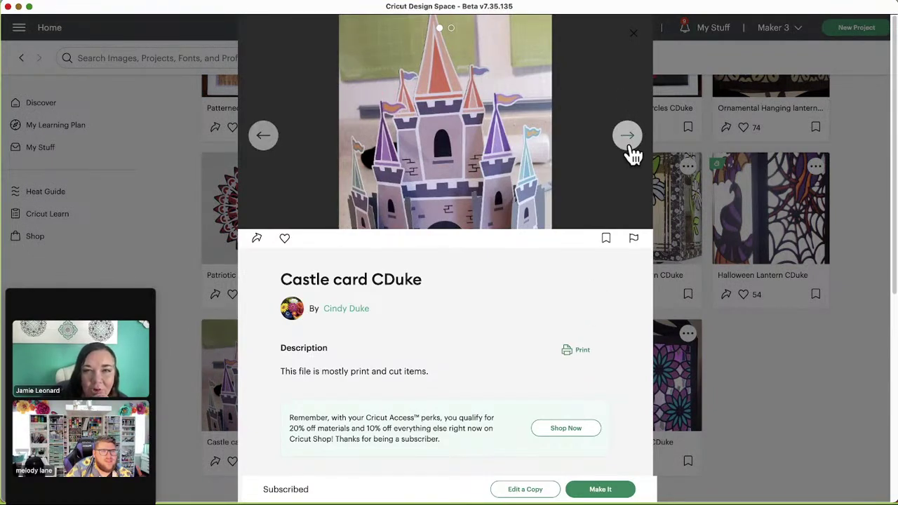
pyautogui.click(627, 140)
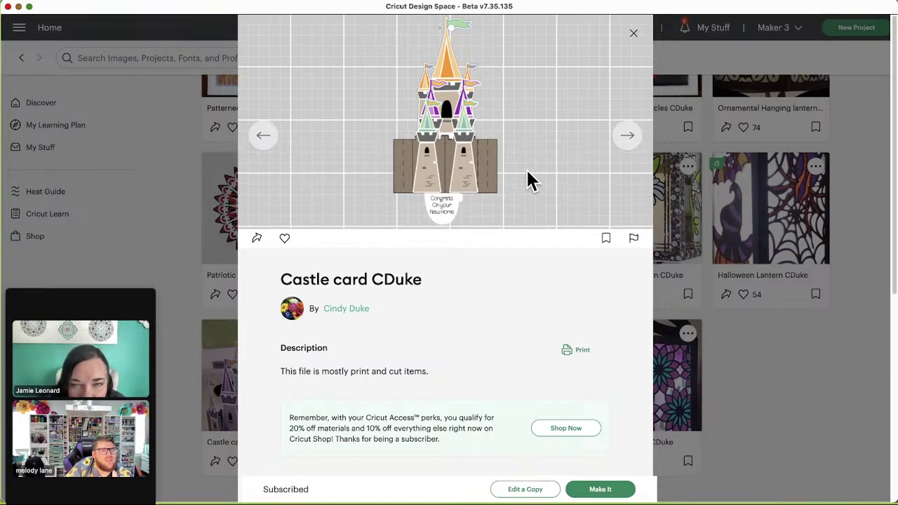
pyautogui.click(635, 36)
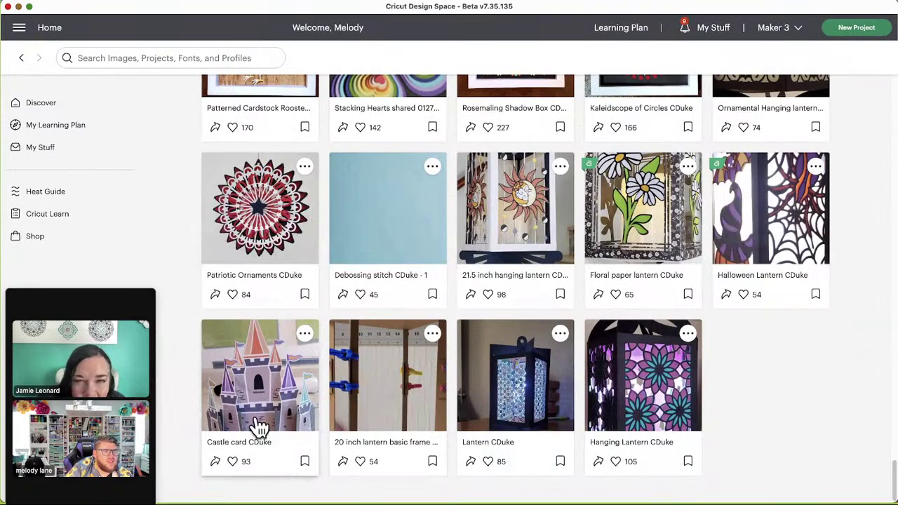
pyautogui.scroll(1, 610, 414)
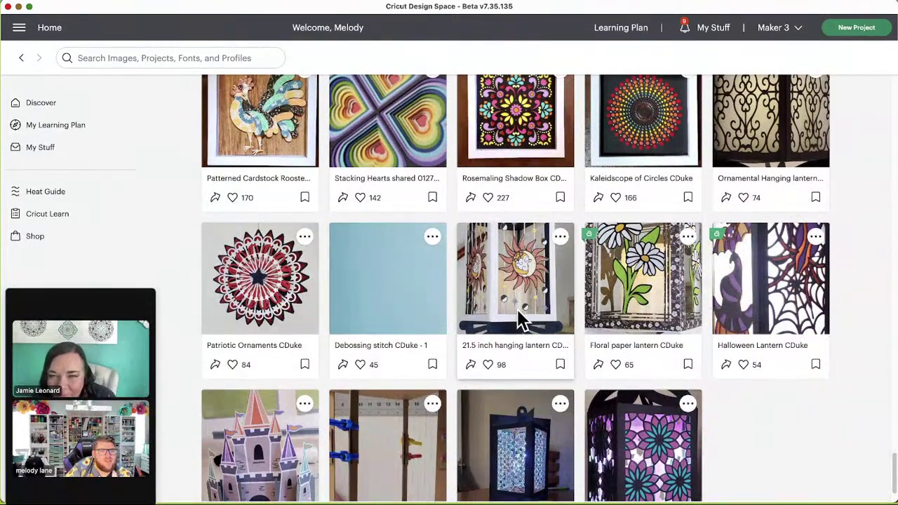
pyautogui.click(519, 319)
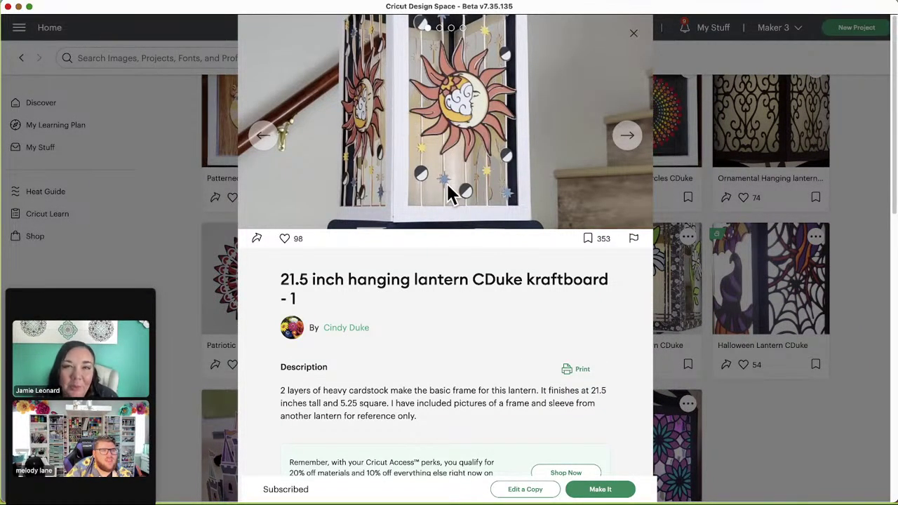
pyautogui.click(628, 136)
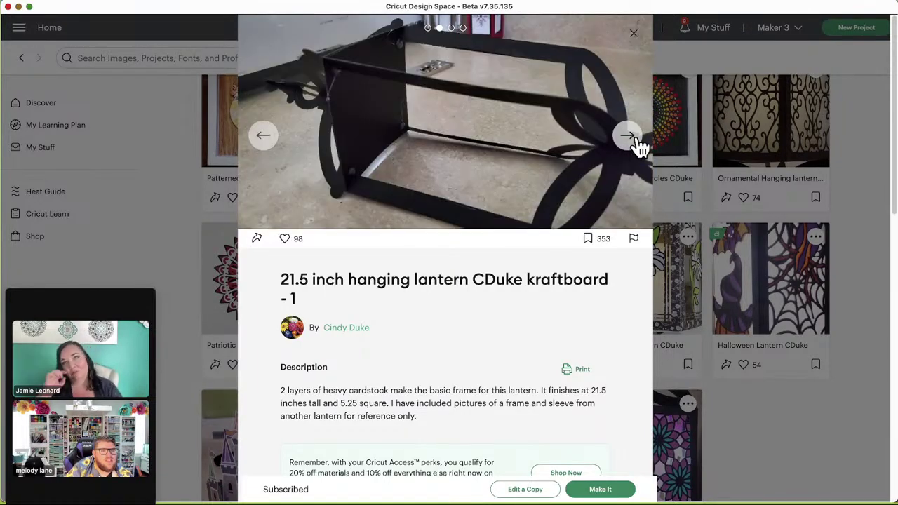
pyautogui.click(635, 140)
pyautogui.click(634, 140)
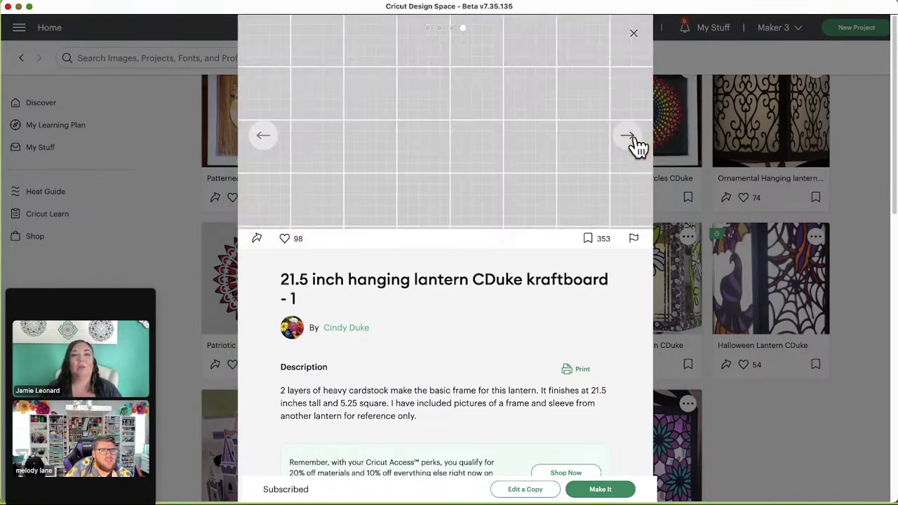
pyautogui.click(634, 35)
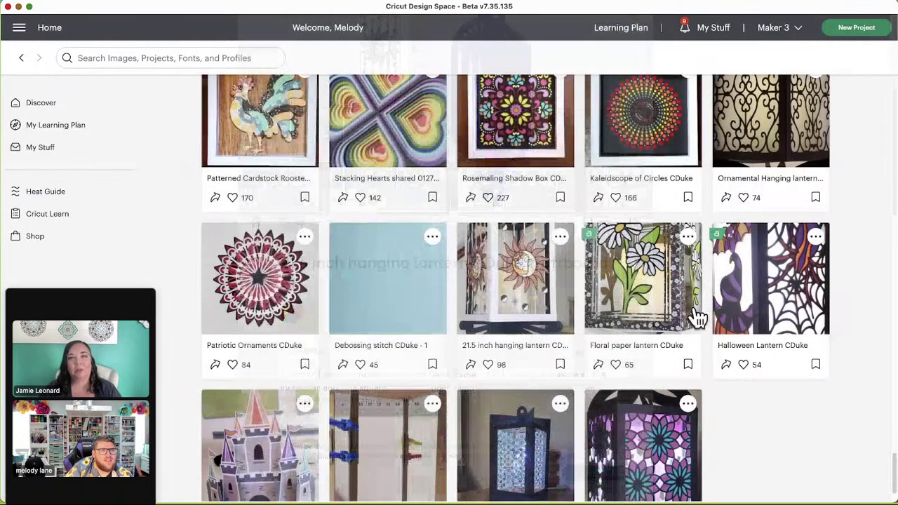
# Step: Scroll back up to the Window Pane Shadow Box, Wolf Layers and Candy Bowl 2022 row
pyautogui.scroll(3, 694, 317)
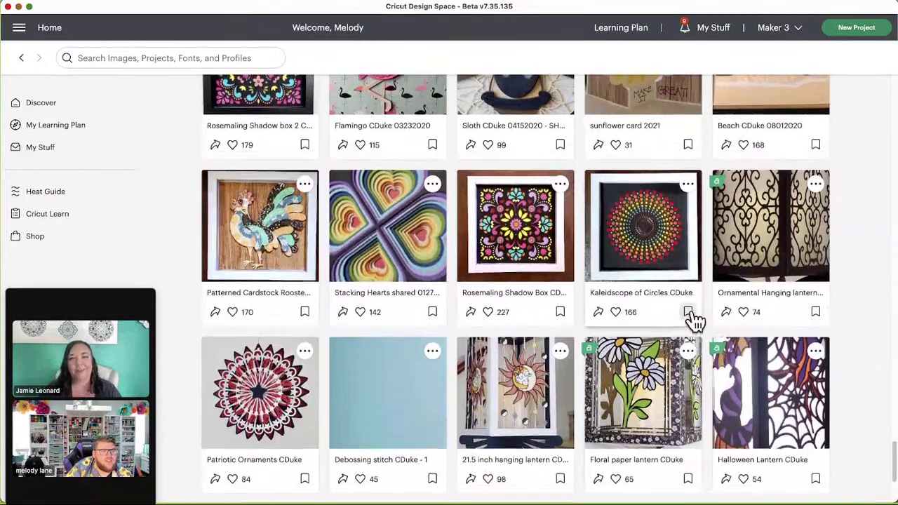
pyautogui.scroll(2, 692, 316)
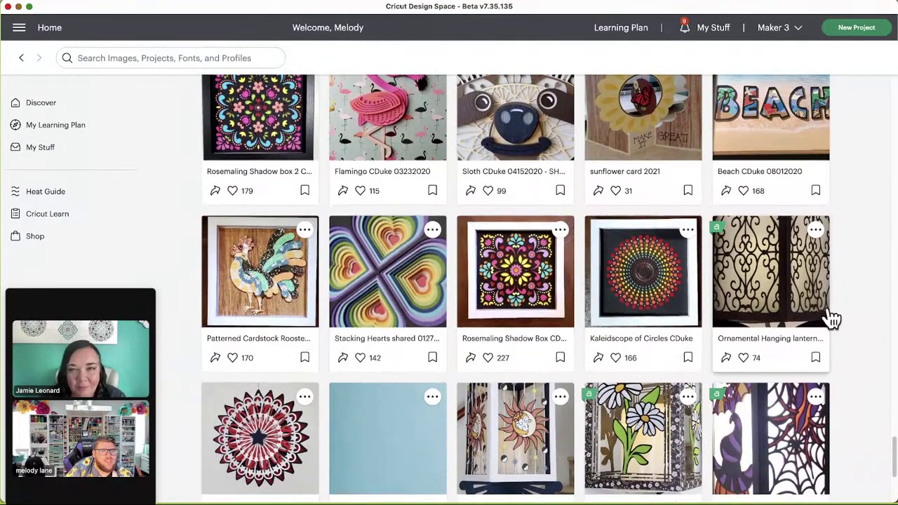
pyautogui.scroll(6, 833, 316)
pyautogui.scroll(3, 835, 314)
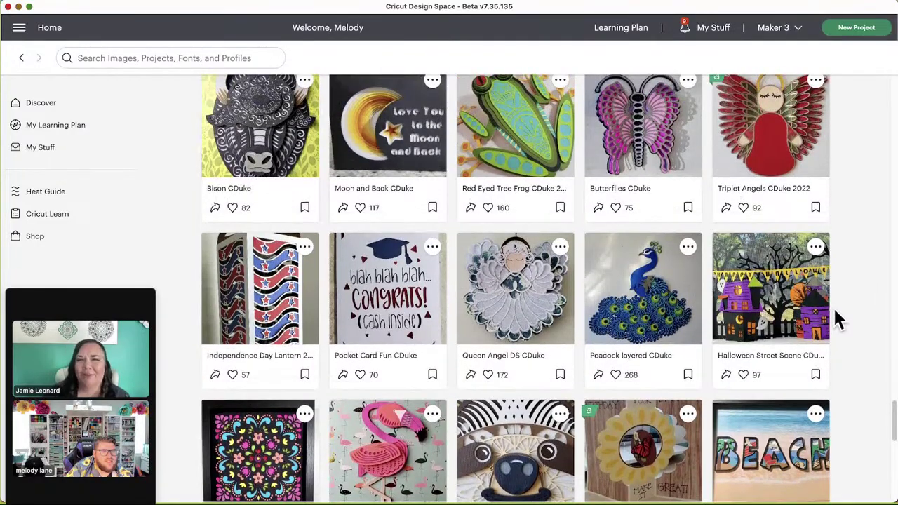
pyautogui.scroll(3, 838, 319)
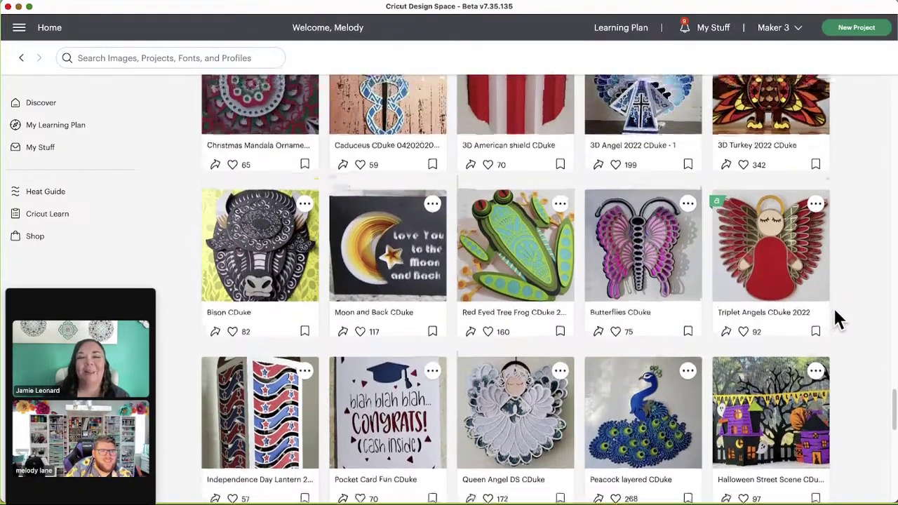
pyautogui.scroll(7, 836, 315)
pyautogui.scroll(3, 742, 342)
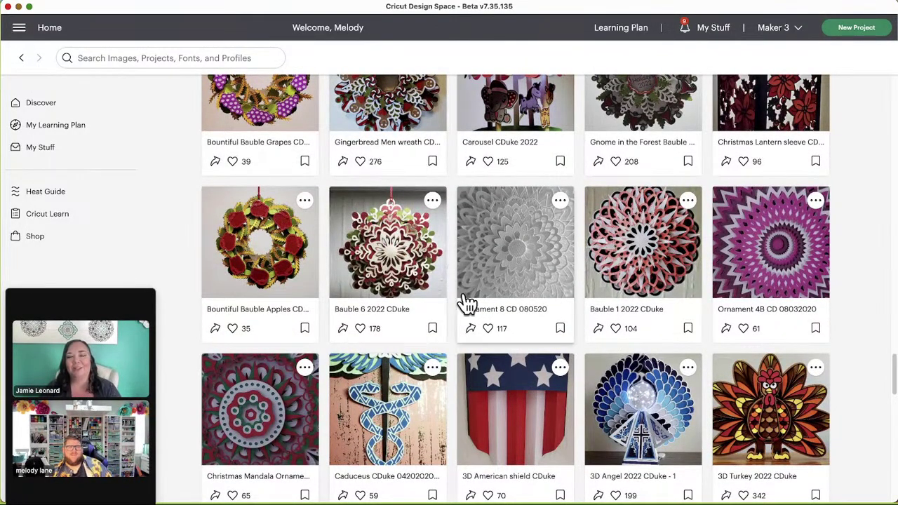
pyautogui.scroll(5, 459, 287)
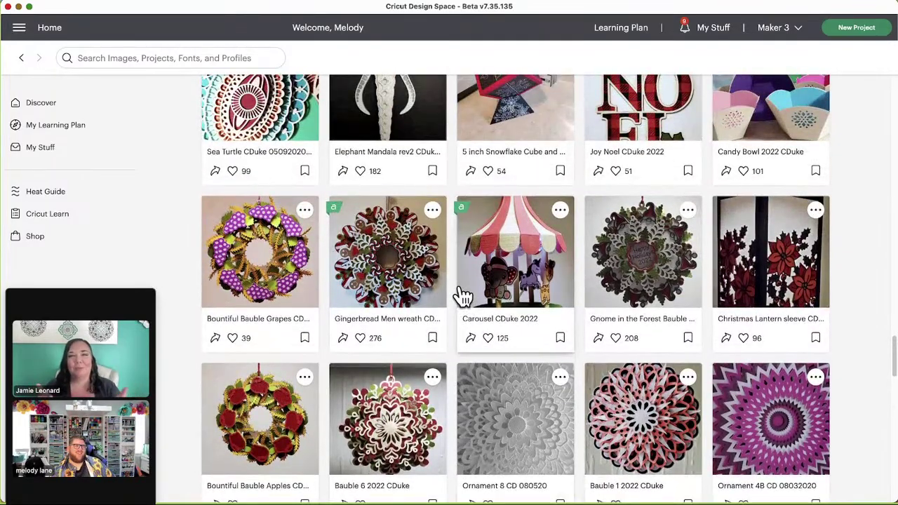
pyautogui.scroll(8, 463, 295)
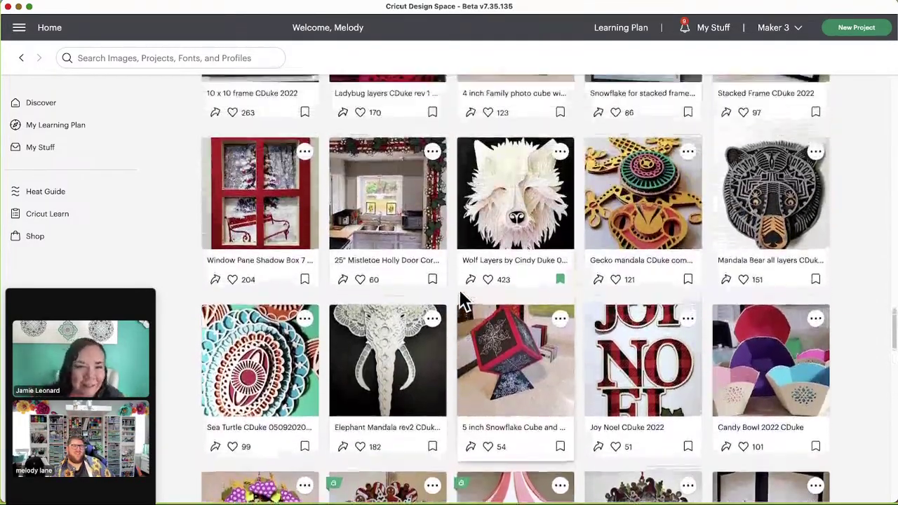
pyautogui.scroll(1, 464, 300)
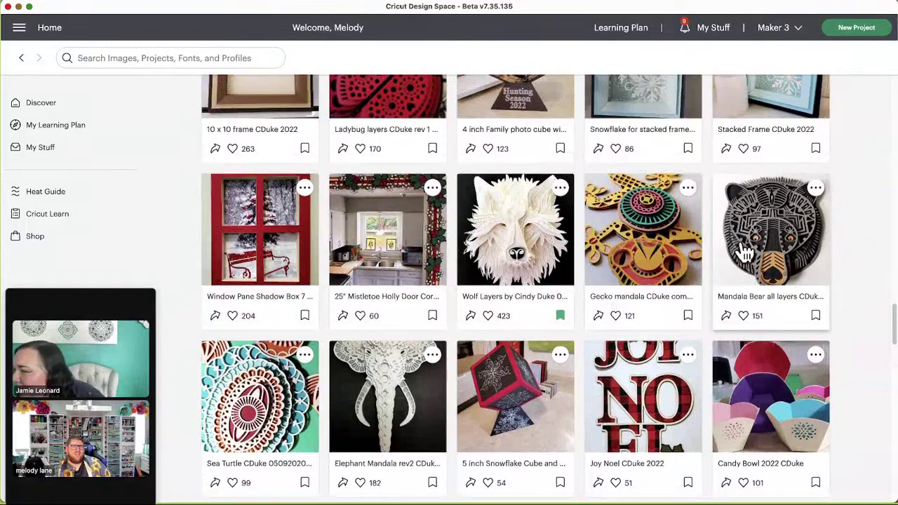
# Step: Preview the Mandala Bear project's layer templates, then close it
pyautogui.click(777, 254)
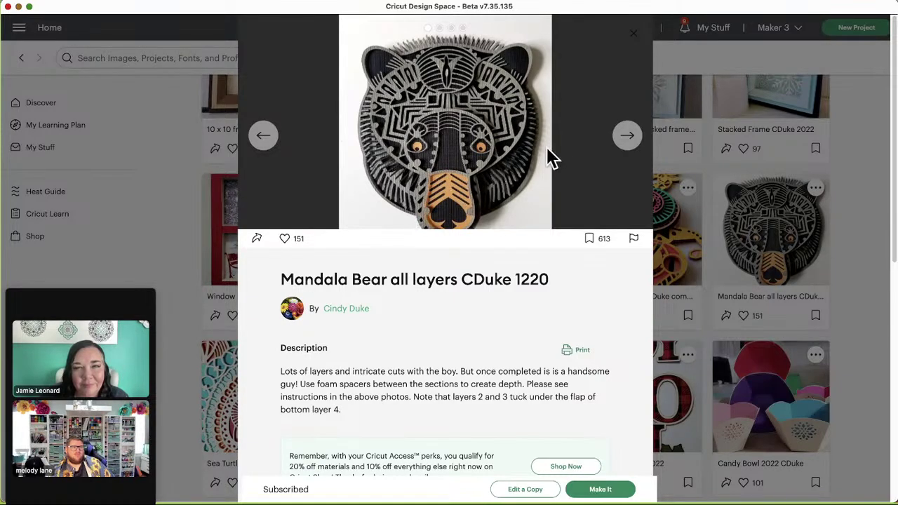
pyautogui.click(629, 144)
pyautogui.click(629, 142)
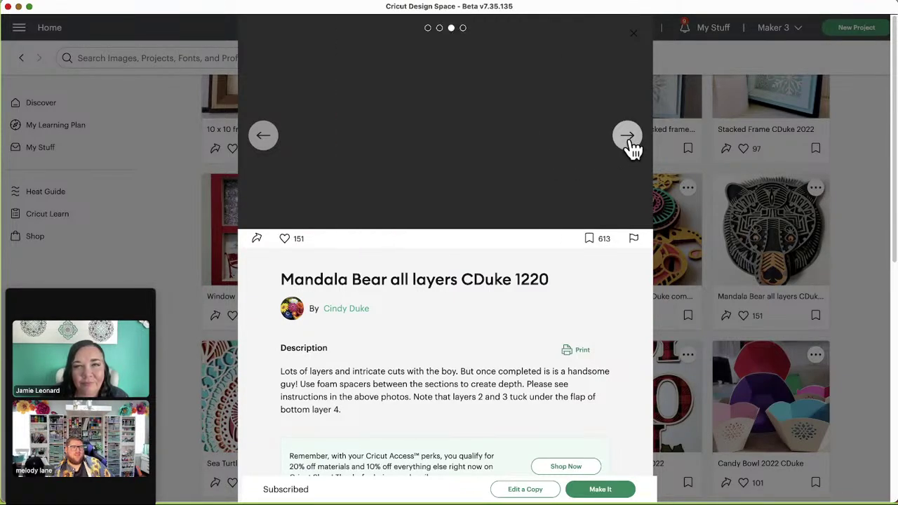
pyautogui.click(639, 39)
# Step: Open the Window Pane Shadow Box 7 x 9 and view its cut layout and red window photo
pyautogui.scroll(1, 554, 275)
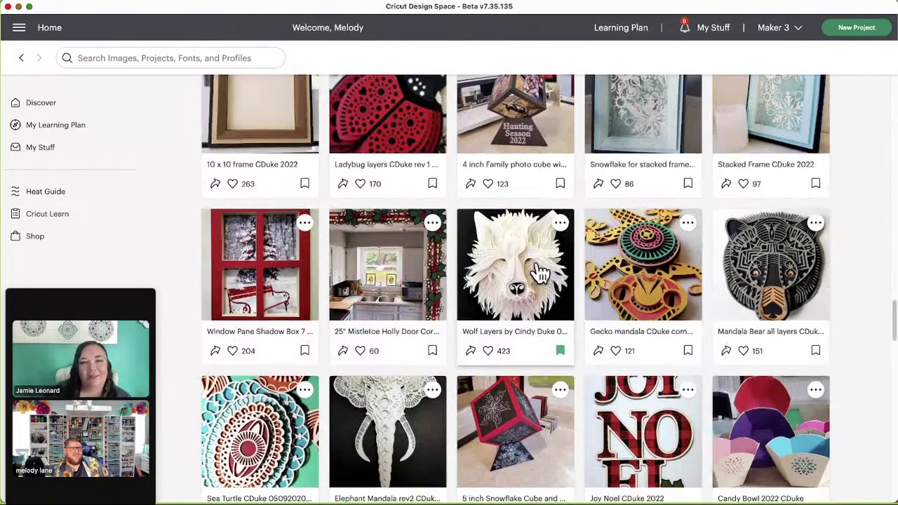
pyautogui.scroll(1, 519, 280)
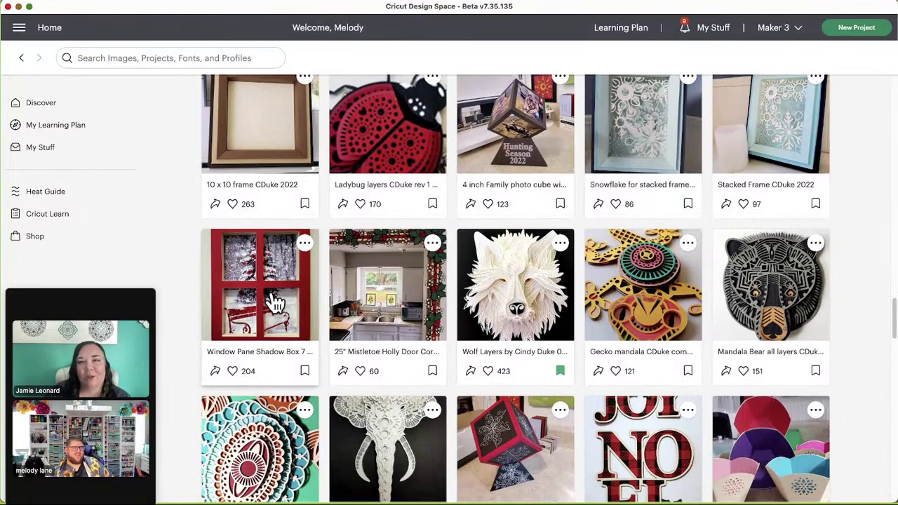
pyautogui.click(275, 302)
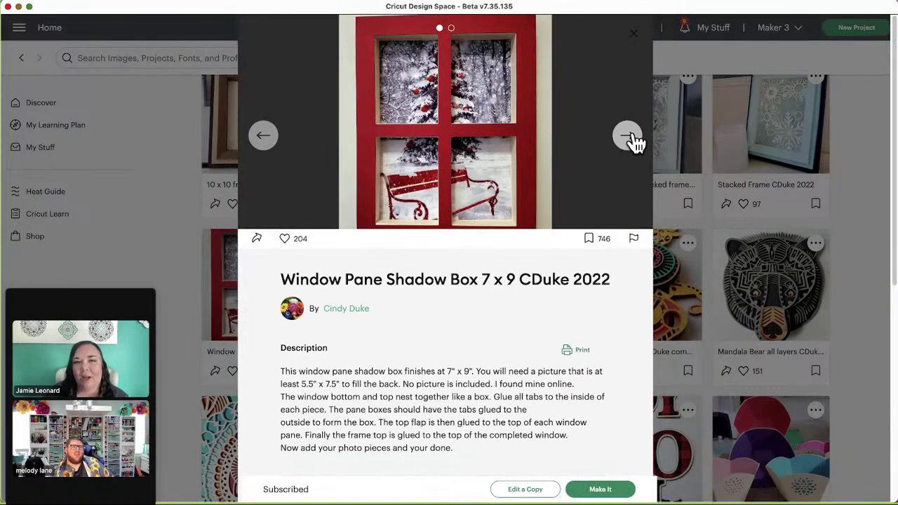
pyautogui.click(628, 137)
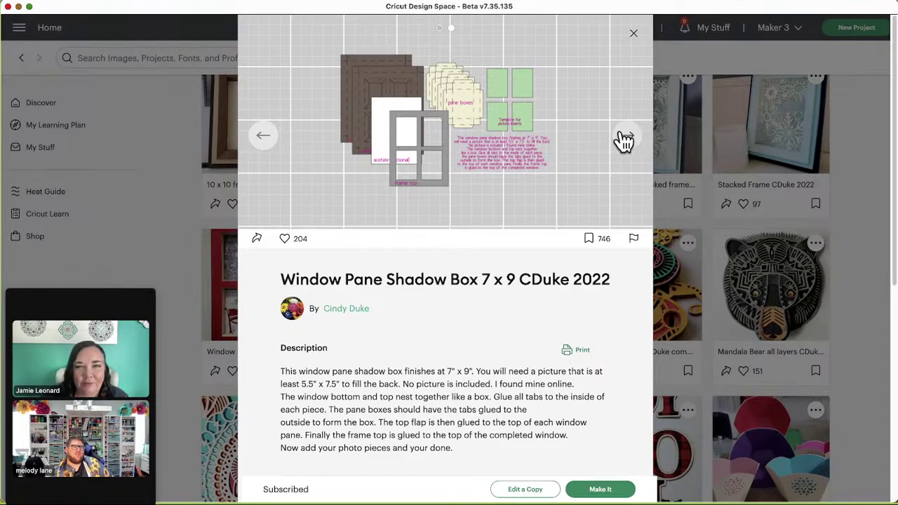
pyautogui.click(627, 140)
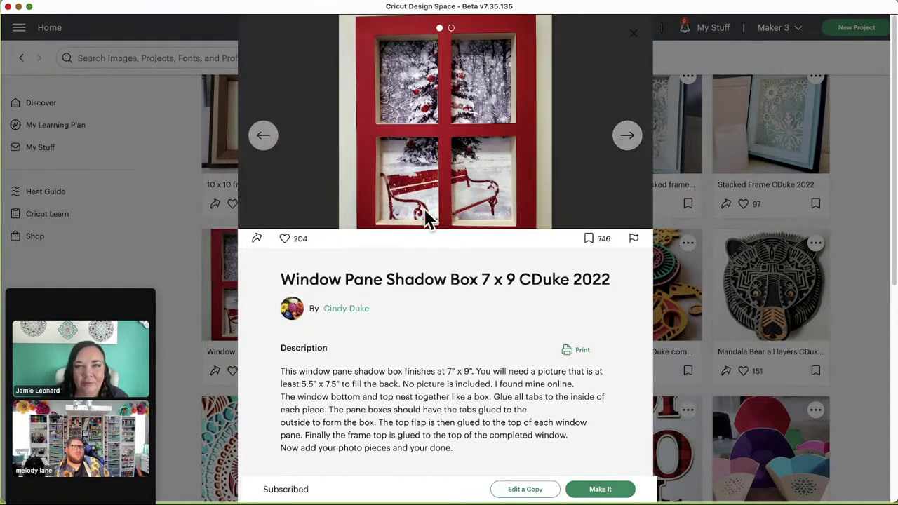
# Step: Close the Window Pane preview and return to the designer's profile header, briefly highlighting the name
pyautogui.click(635, 37)
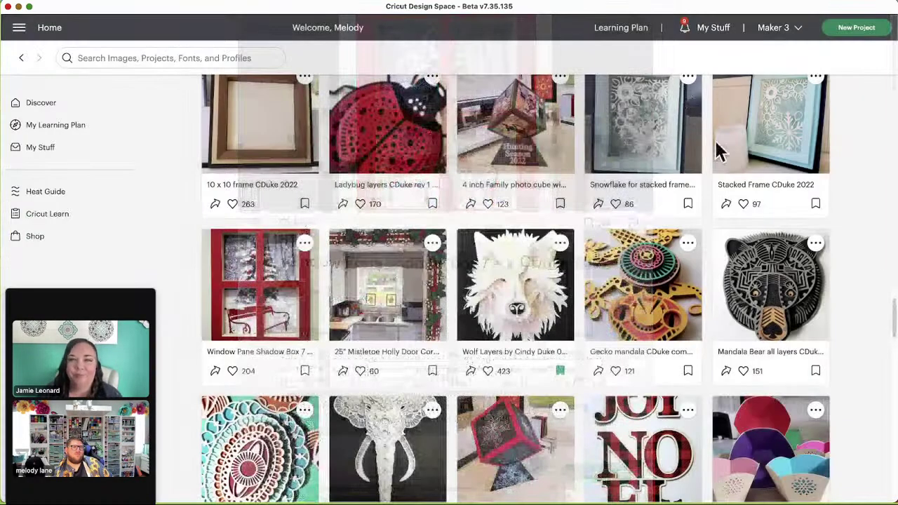
pyautogui.scroll(4, 601, 276)
pyautogui.scroll(15, 393, 210)
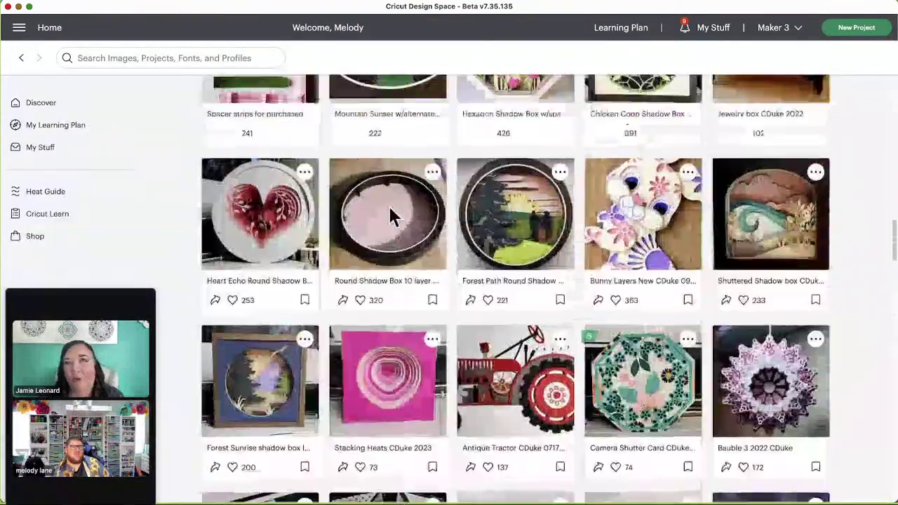
pyautogui.scroll(3, 395, 214)
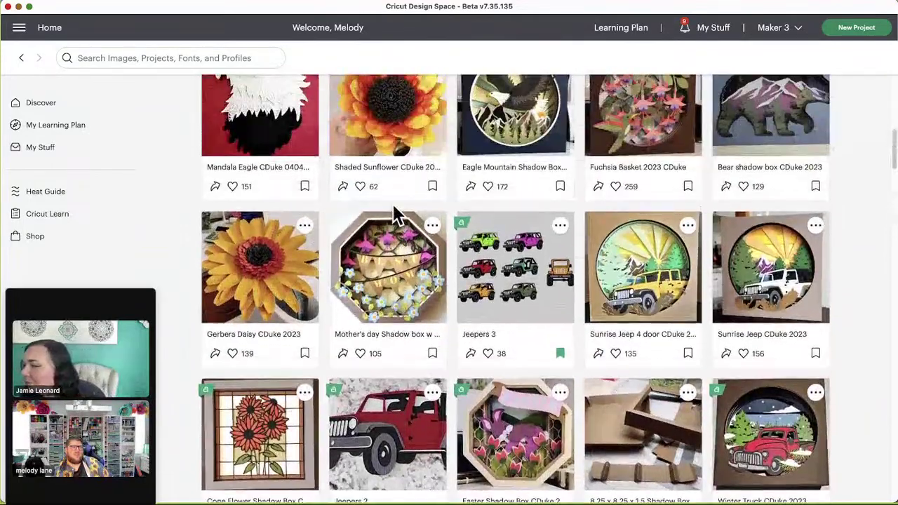
pyautogui.scroll(1, 598, 353)
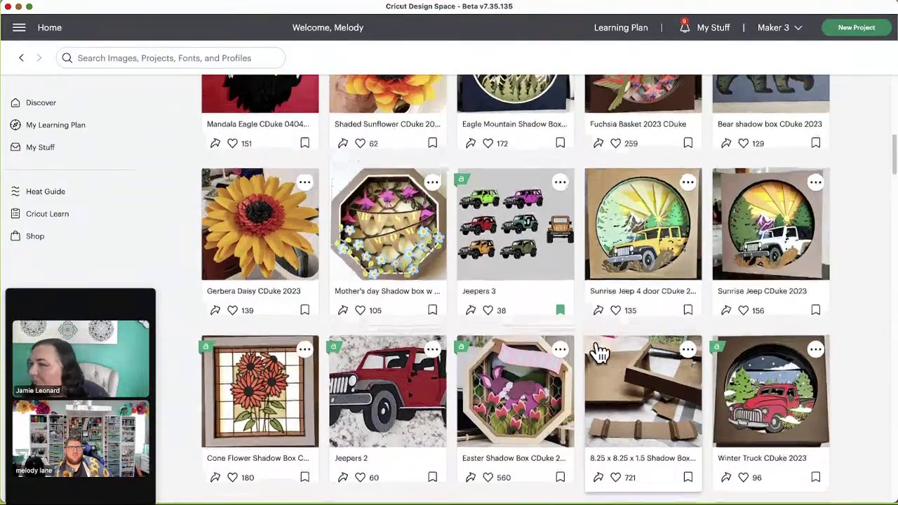
pyautogui.scroll(1, 598, 352)
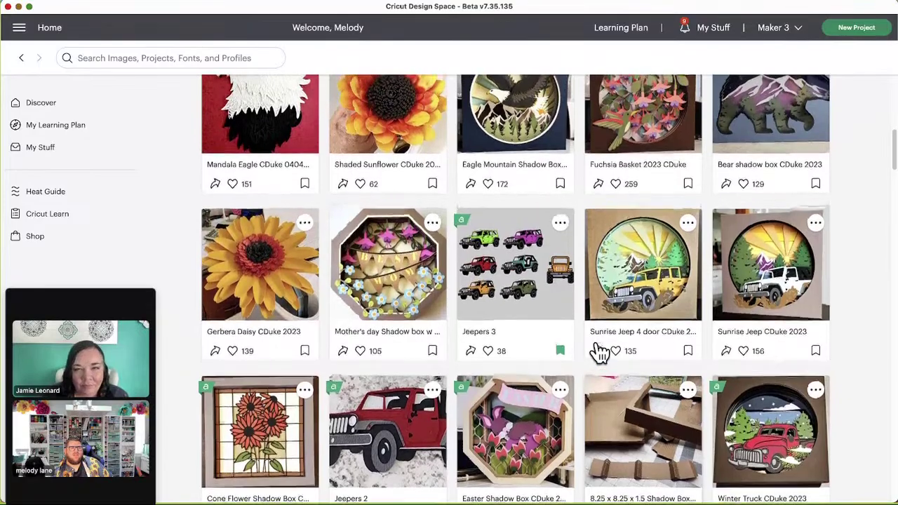
pyautogui.scroll(7, 603, 302)
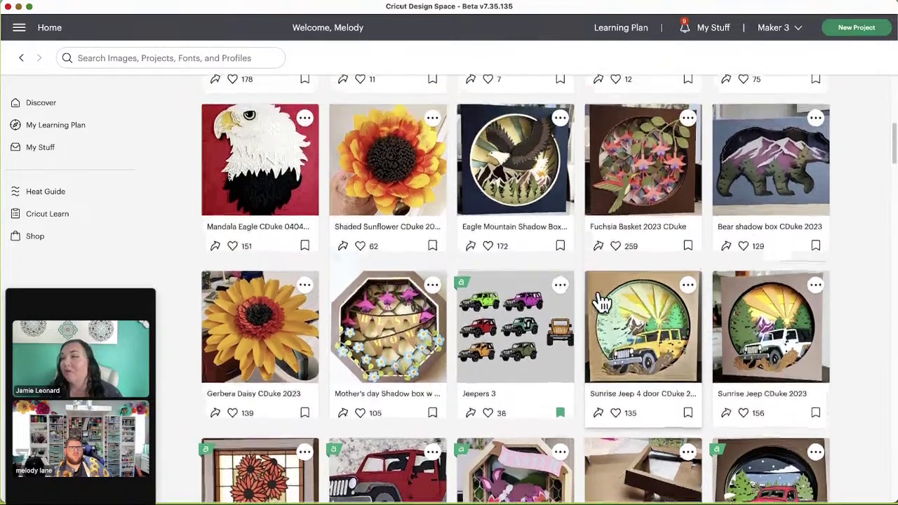
pyautogui.scroll(2, 601, 294)
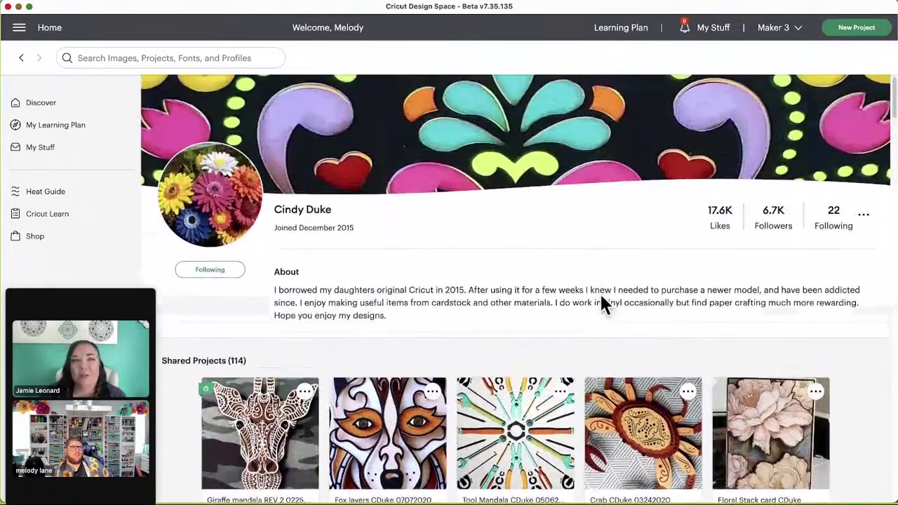
pyautogui.moveTo(276, 223); pyautogui.dragTo(421, 232)
pyautogui.click(476, 238)
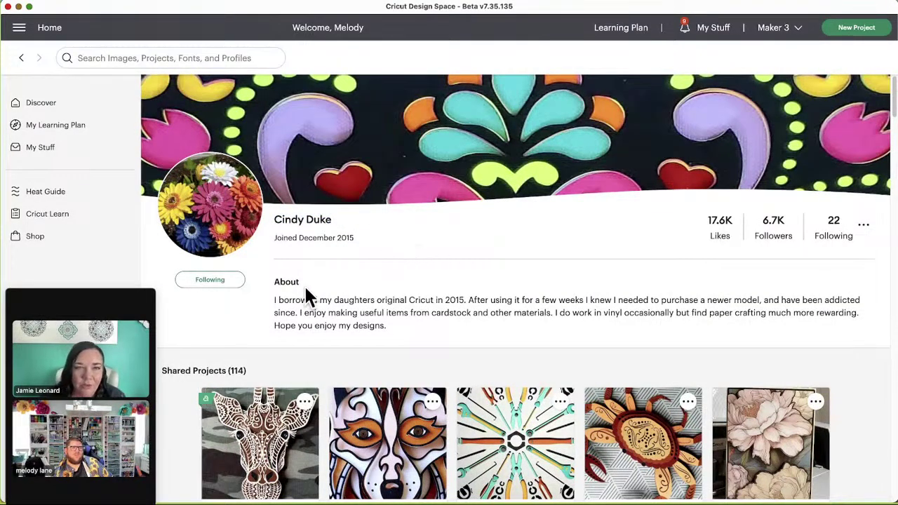
# Step: Browse down the Shared Projects grid and back up, then scroll toward the Eagle Mountain Shadow Box card
pyautogui.scroll(-4, 308, 284)
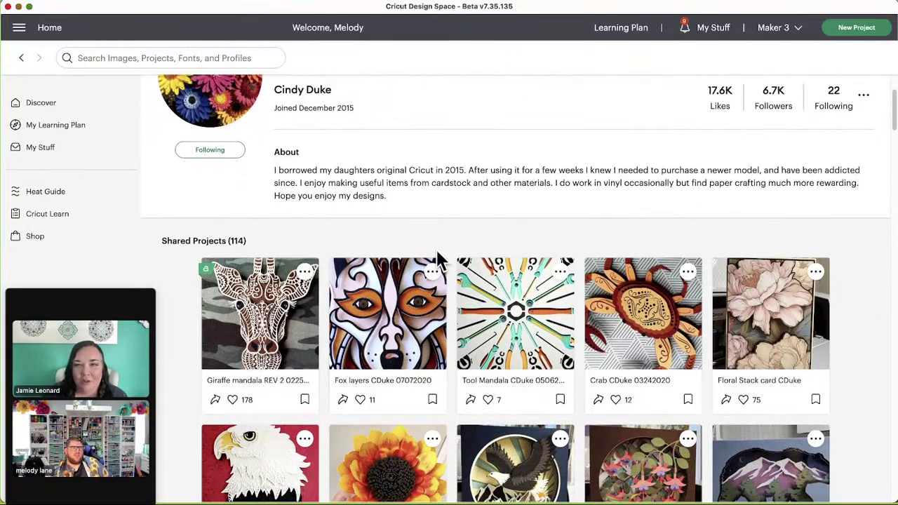
pyautogui.scroll(-4, 438, 259)
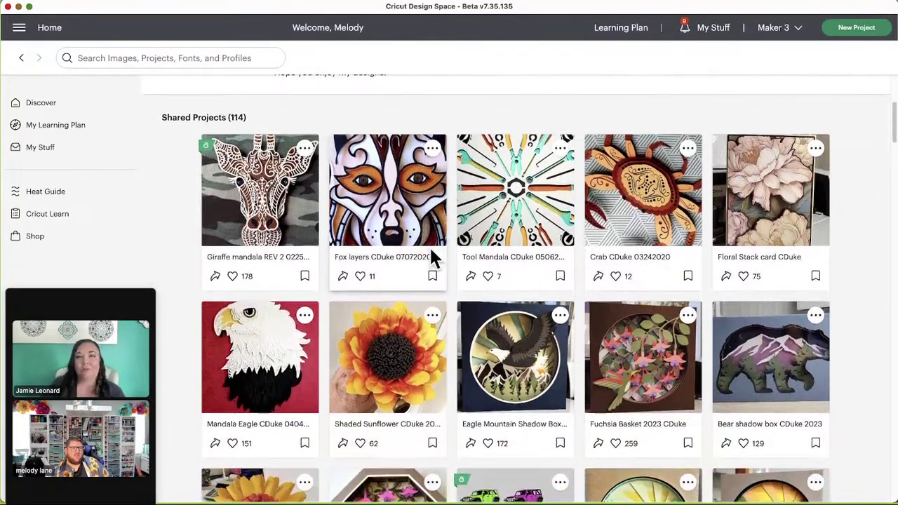
pyautogui.scroll(-2, 431, 258)
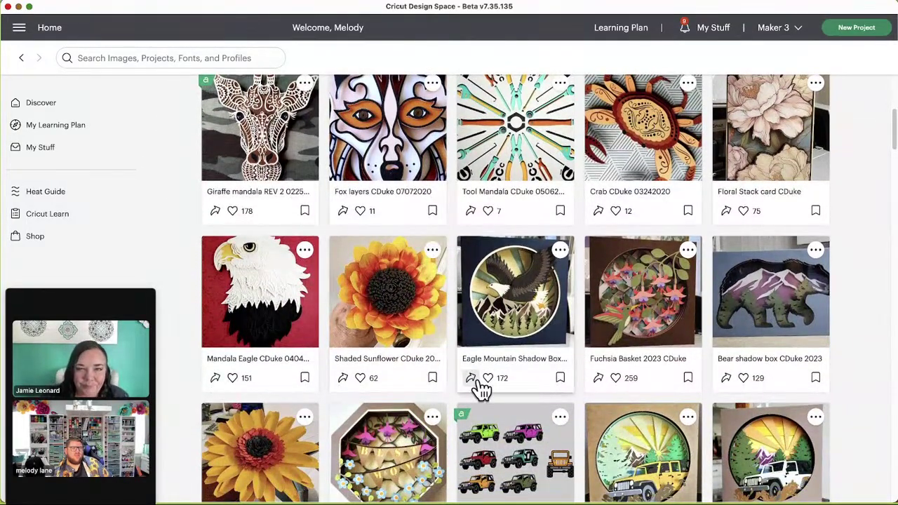
pyautogui.scroll(-3, 484, 389)
pyautogui.scroll(-3, 484, 395)
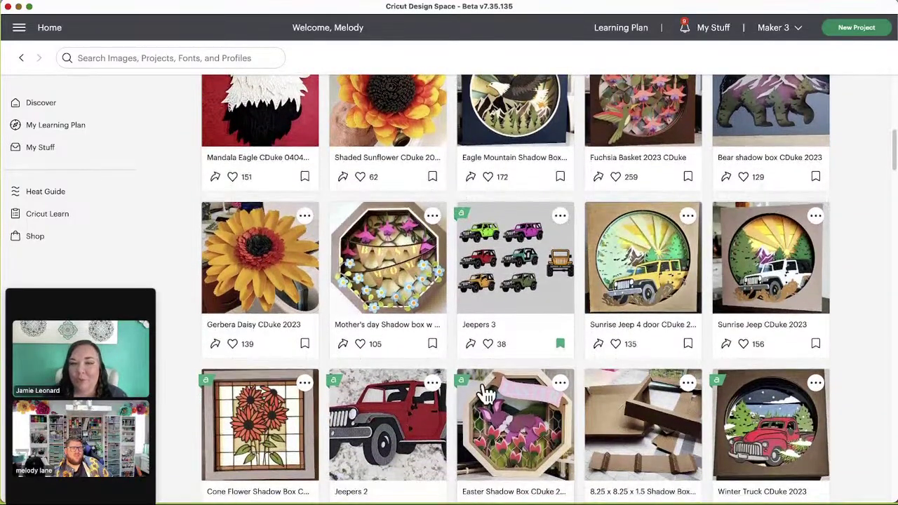
pyautogui.scroll(5, 484, 393)
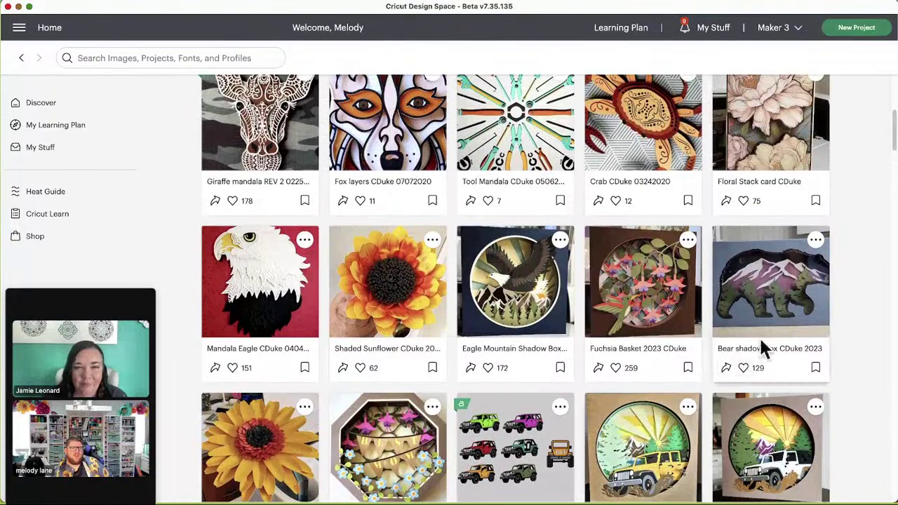
pyautogui.scroll(3, 579, 361)
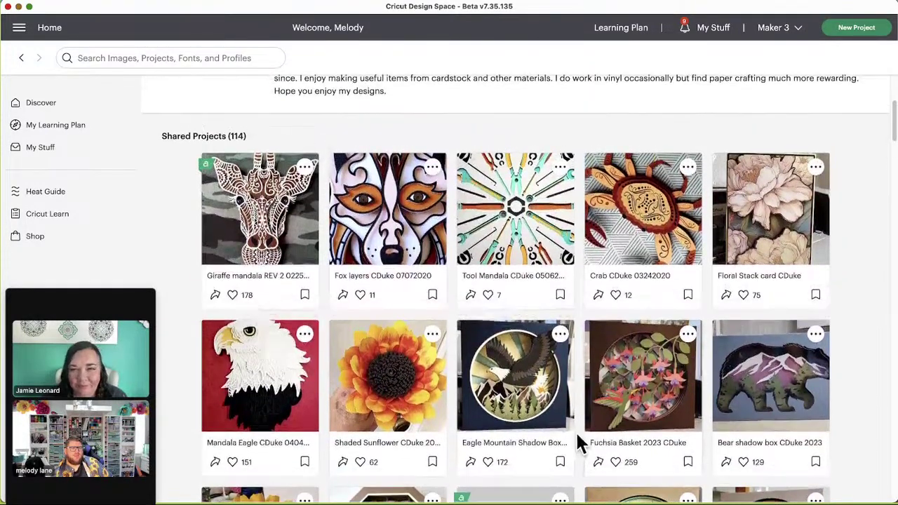
pyautogui.scroll(3, 577, 431)
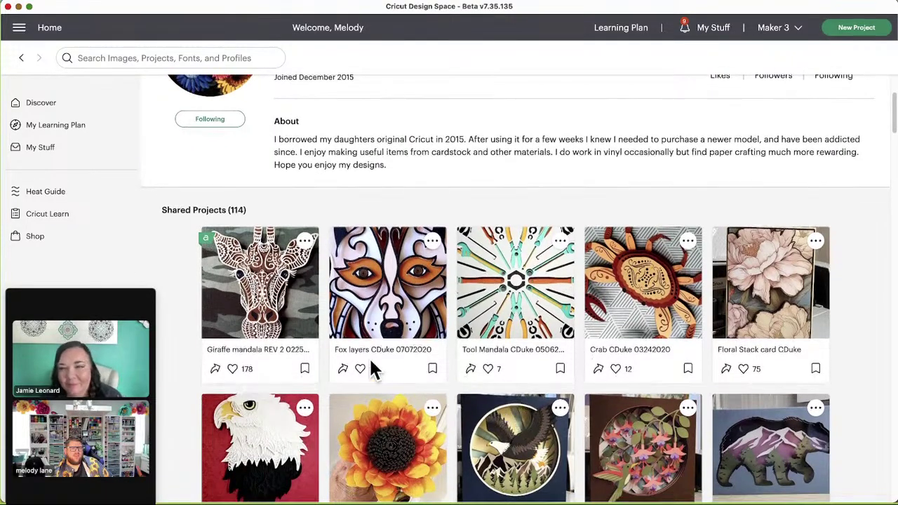
pyautogui.scroll(2, 207, 162)
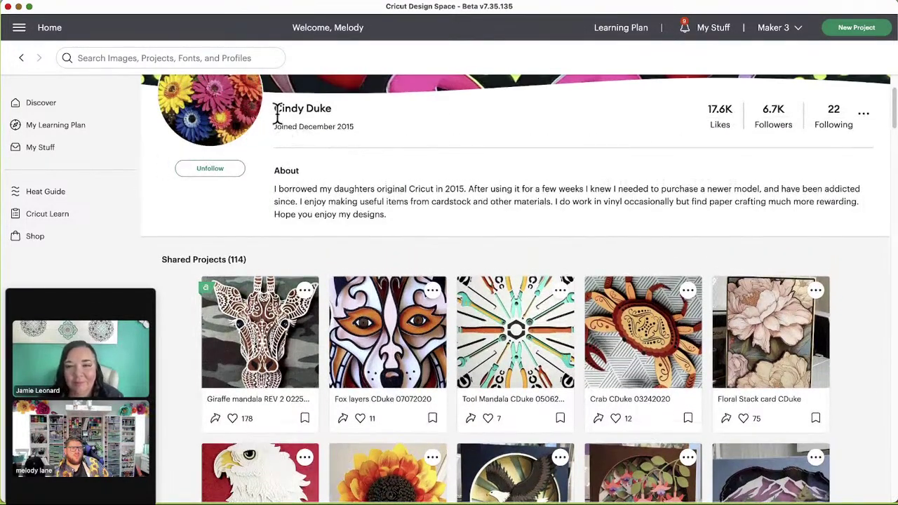
pyautogui.moveTo(278, 114); pyautogui.dragTo(307, 113)
pyautogui.click(342, 120)
pyautogui.scroll(-2, 603, 387)
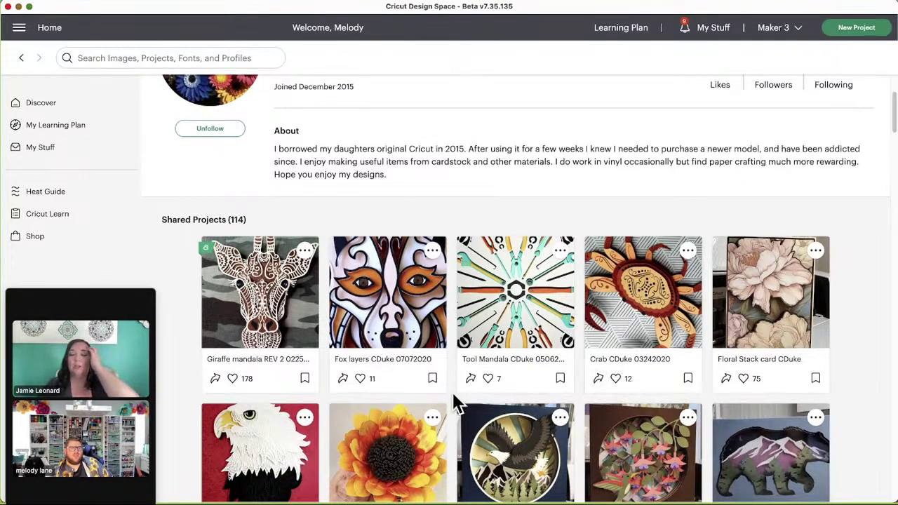
pyautogui.scroll(-1, 344, 333)
pyautogui.scroll(-1, 344, 333)
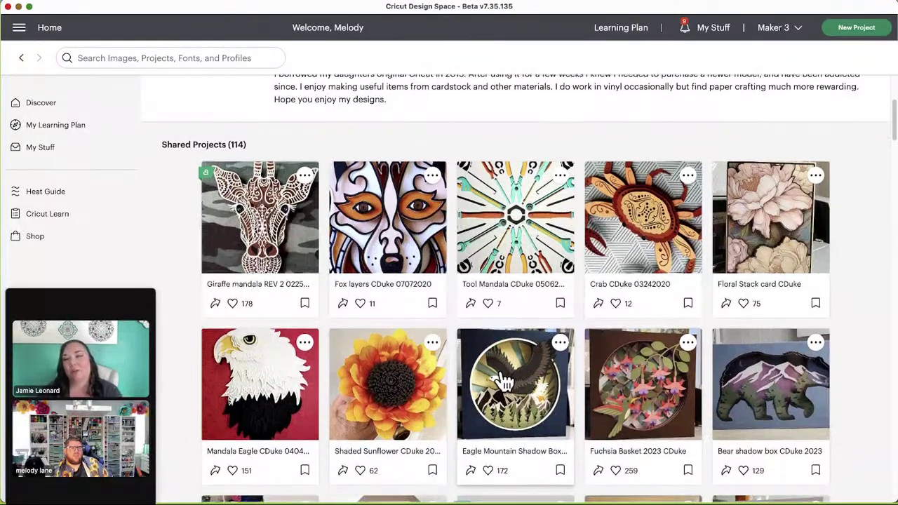
# Step: Open the Eagle Mountain Shadow Box project and read through its assembly description
pyautogui.click(503, 381)
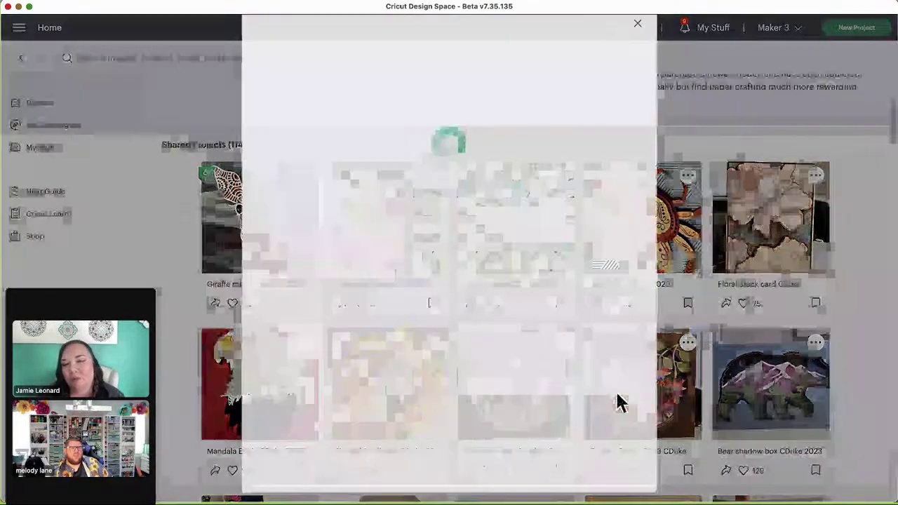
pyautogui.moveTo(396, 151)
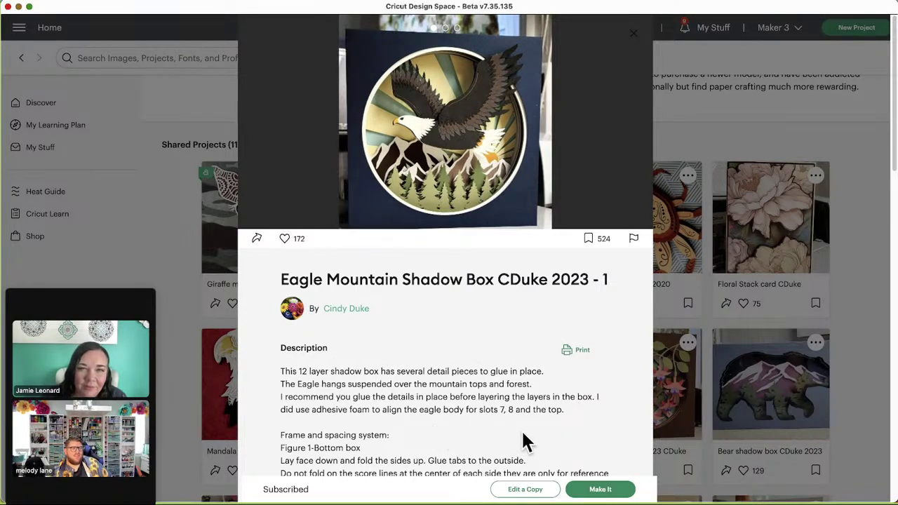
pyautogui.scroll(-3, 525, 431)
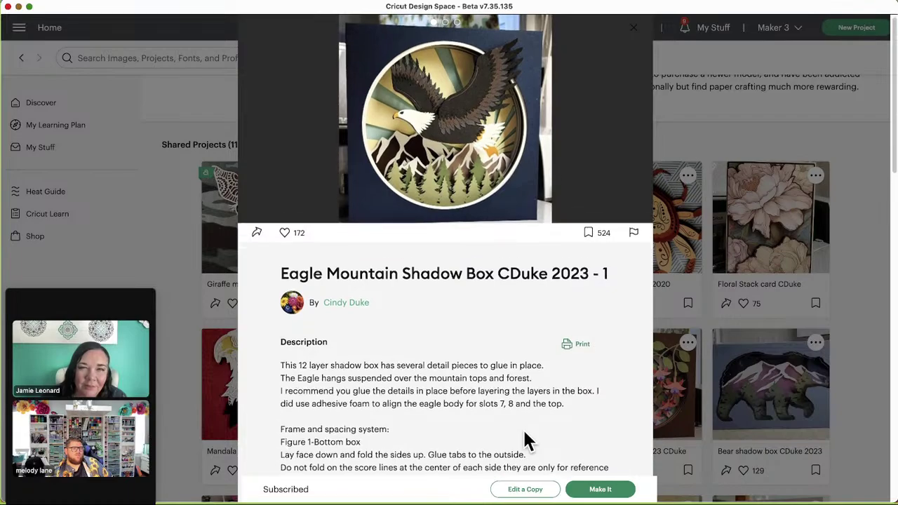
pyautogui.scroll(-5, 523, 428)
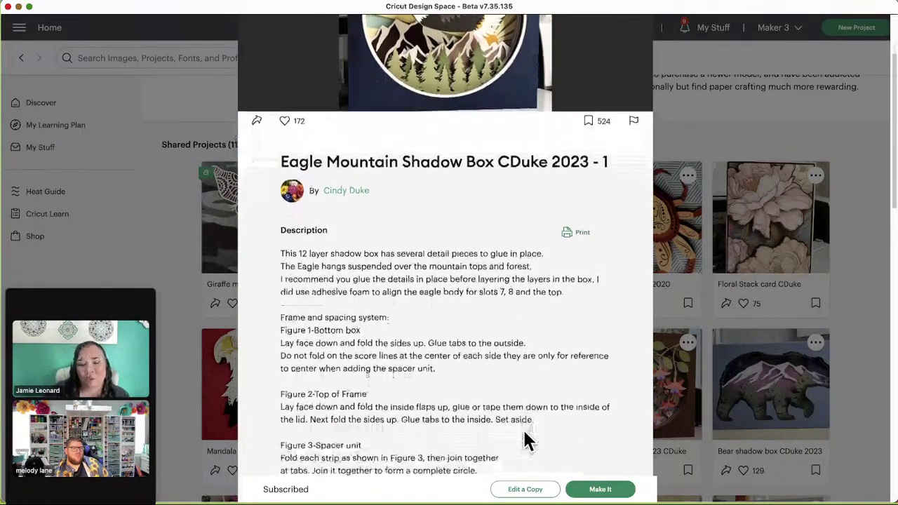
pyautogui.scroll(-3, 523, 430)
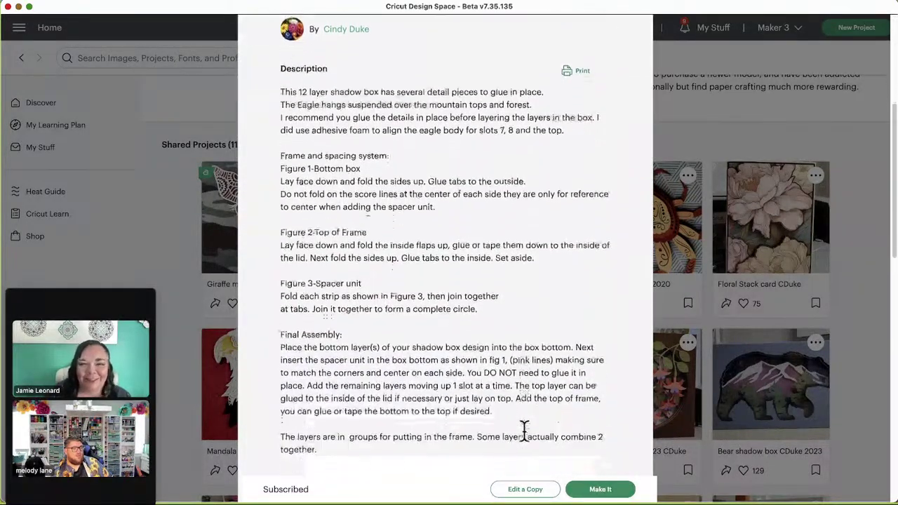
pyautogui.scroll(10, 525, 430)
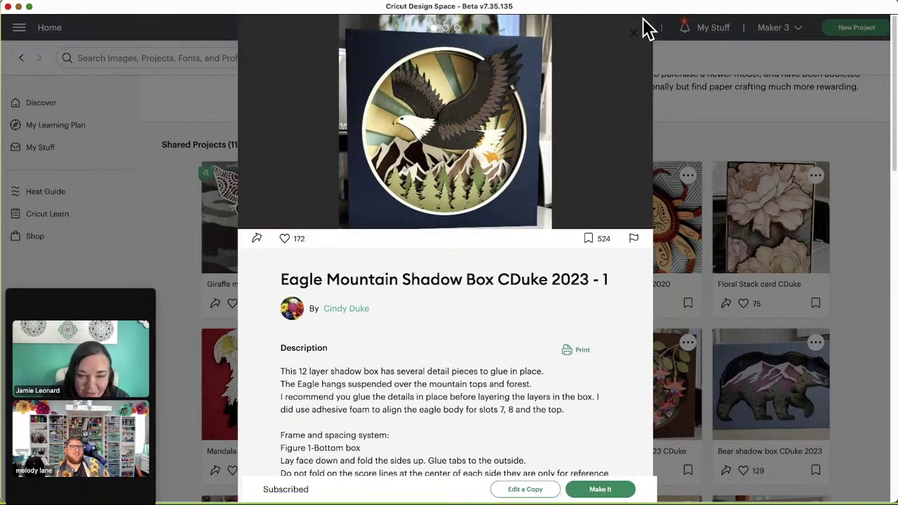
# Step: View the empty box-frame photo and the eagle cut layout, then close the preview
pyautogui.click(622, 140)
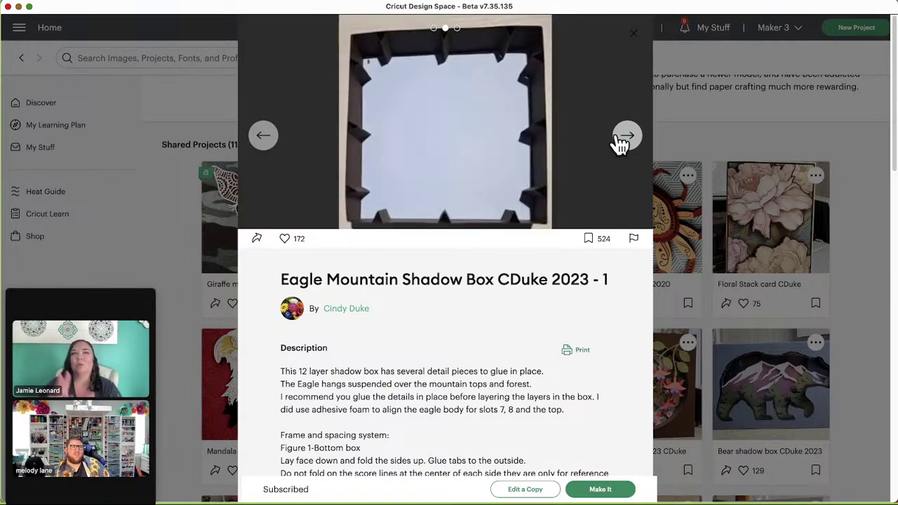
pyautogui.click(624, 140)
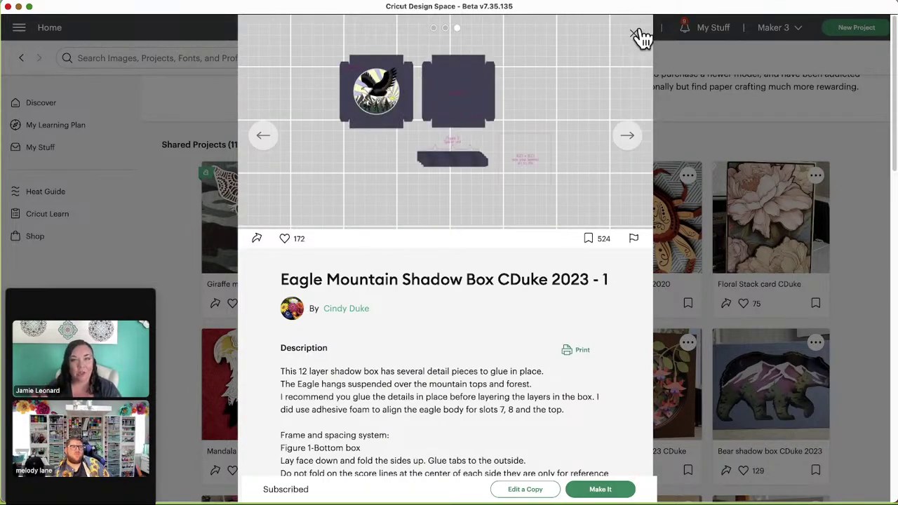
pyautogui.click(681, 89)
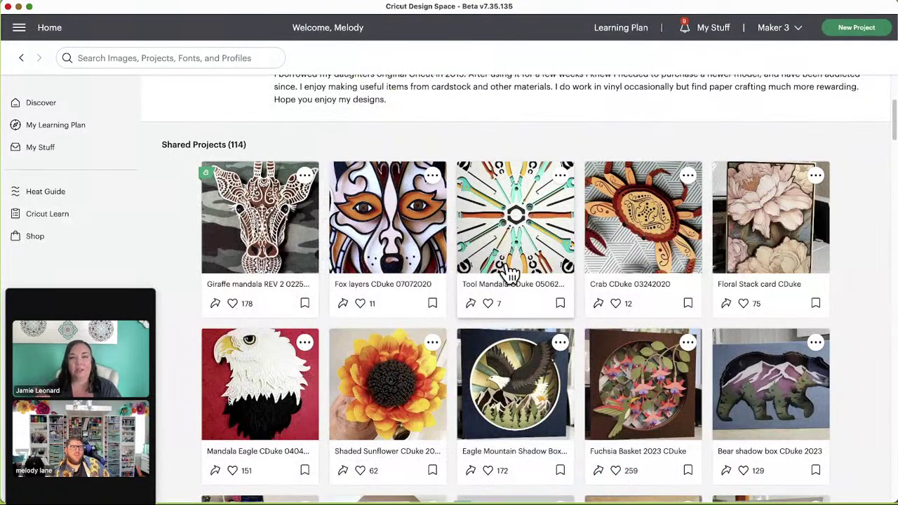
pyautogui.scroll(-1, 508, 273)
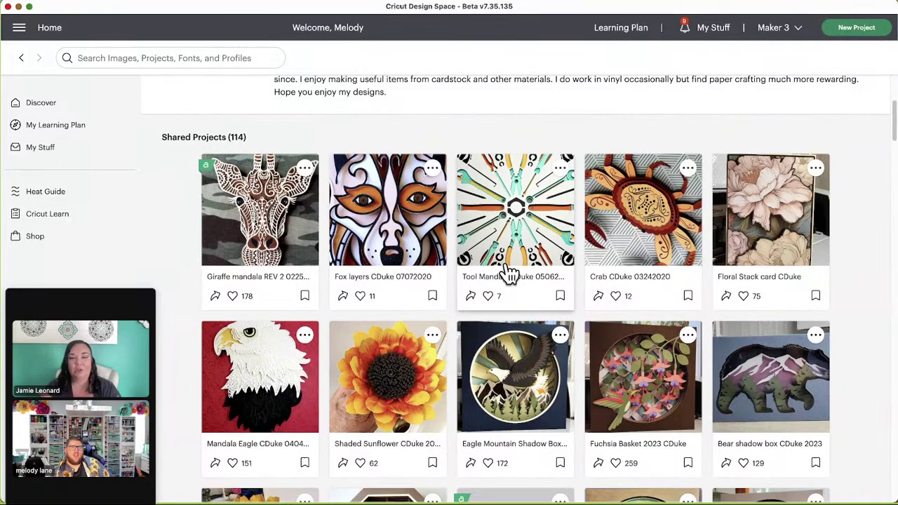
pyautogui.click(374, 385)
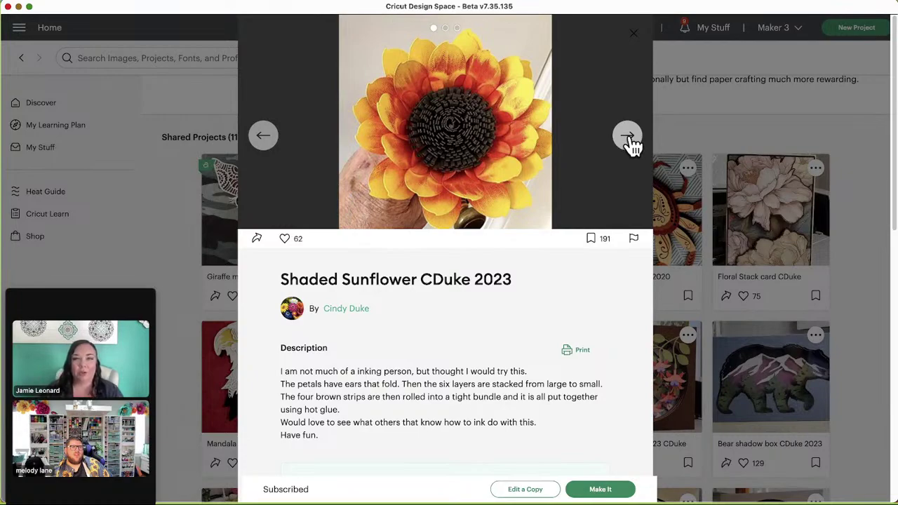
pyautogui.click(628, 136)
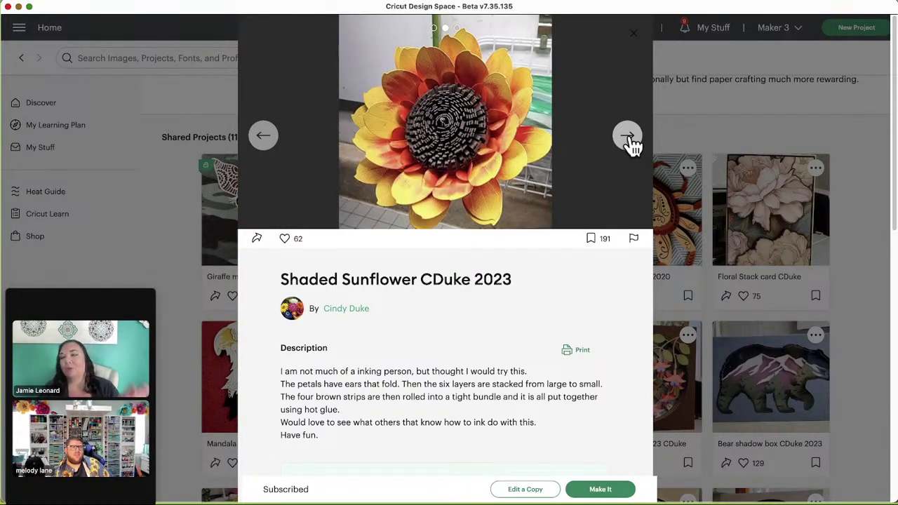
pyautogui.click(628, 139)
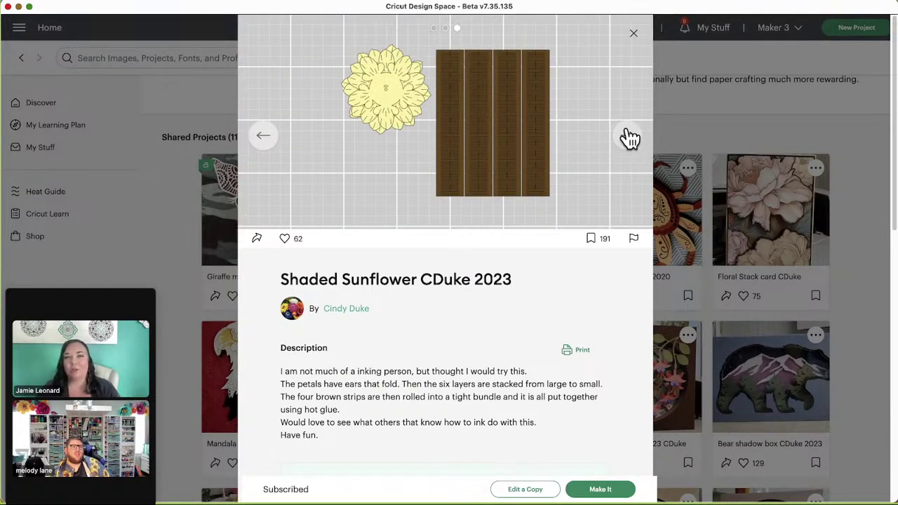
pyautogui.click(629, 138)
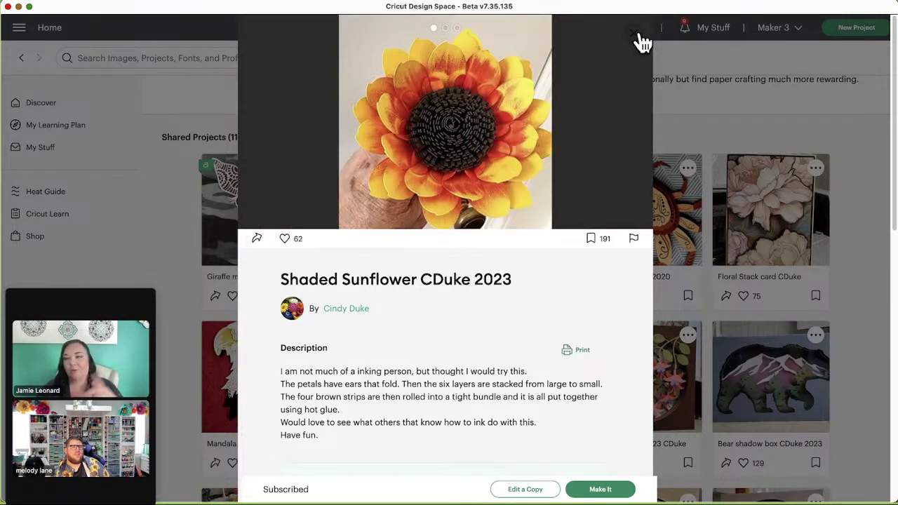
pyautogui.click(638, 35)
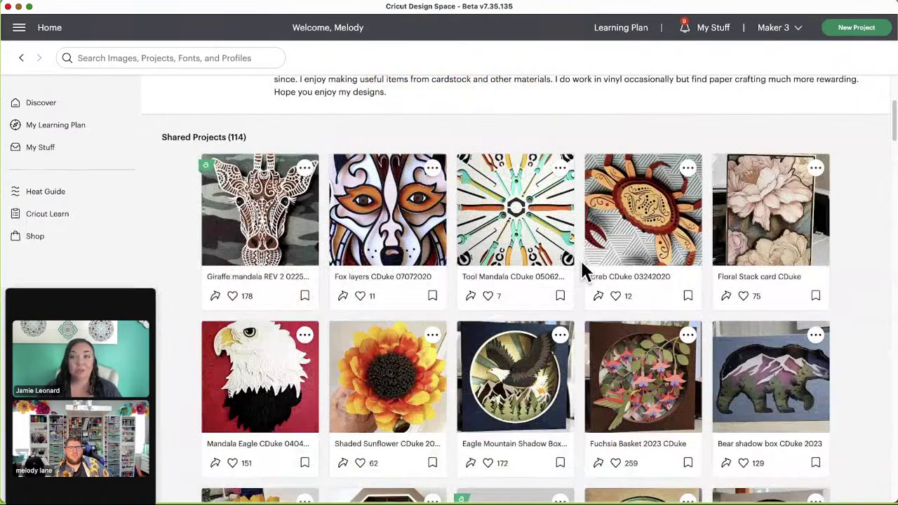
pyautogui.scroll(-1, 582, 265)
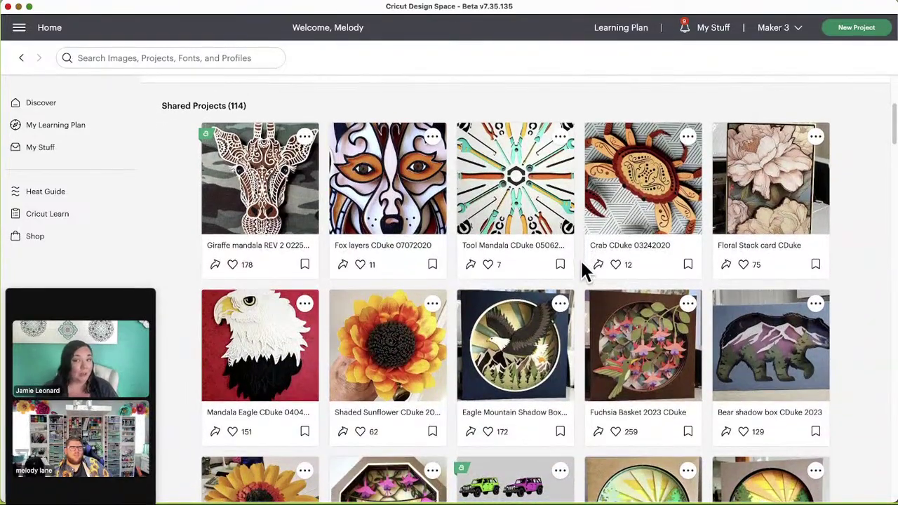
pyautogui.scroll(-1, 583, 270)
pyautogui.click(249, 324)
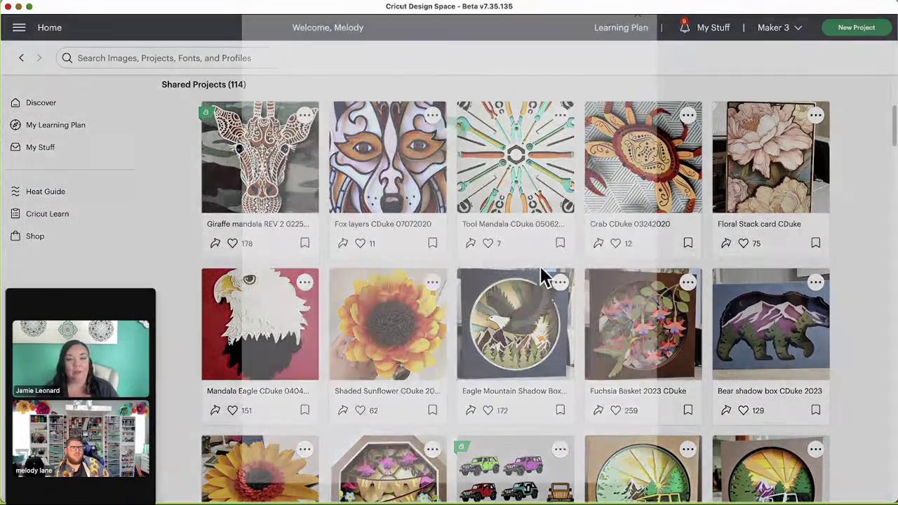
pyautogui.moveTo(621, 159)
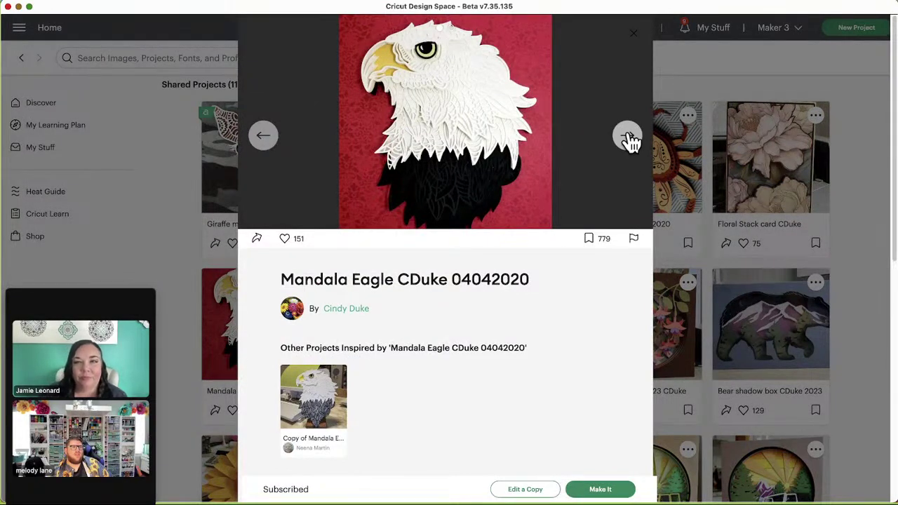
pyautogui.click(628, 138)
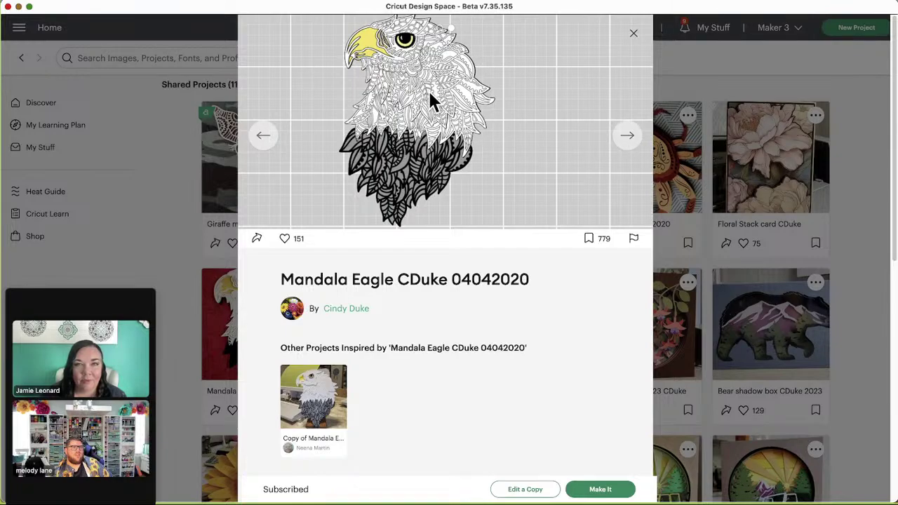
pyautogui.click(631, 140)
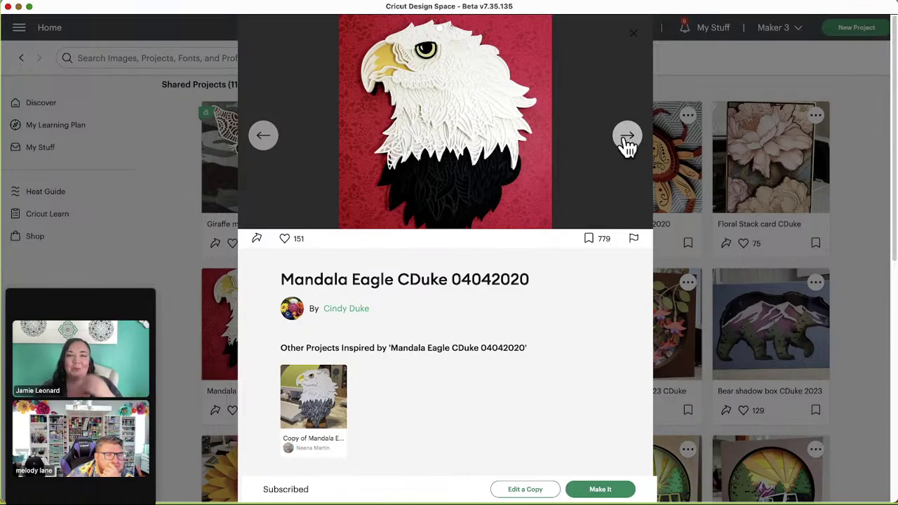
pyautogui.click(634, 33)
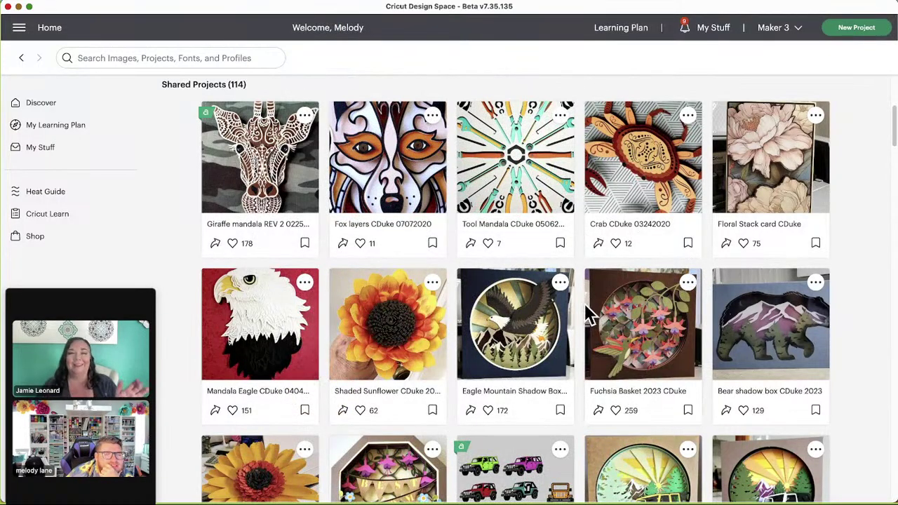
# Step: Scroll the grid down to the Yin Yang 1, Seahorse Layers REV 1 and Beach retreat rows
pyautogui.scroll(-2, 588, 316)
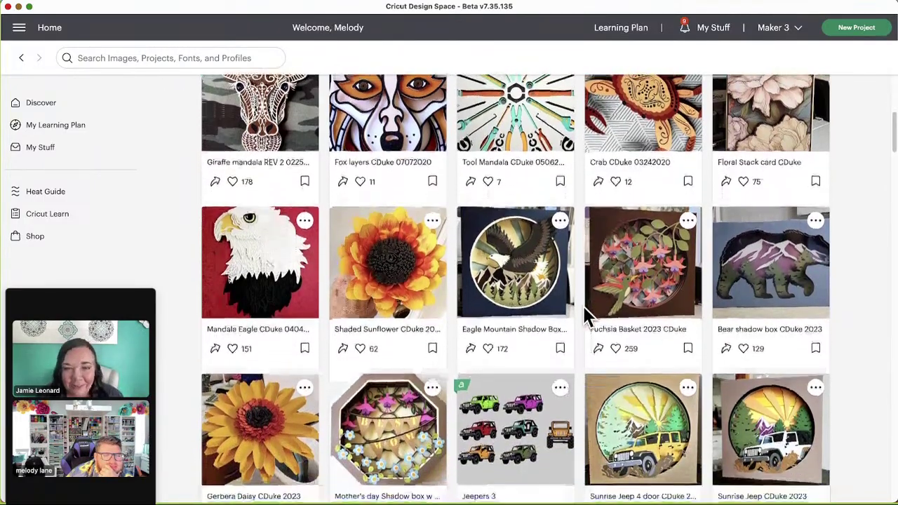
pyautogui.scroll(-2, 588, 316)
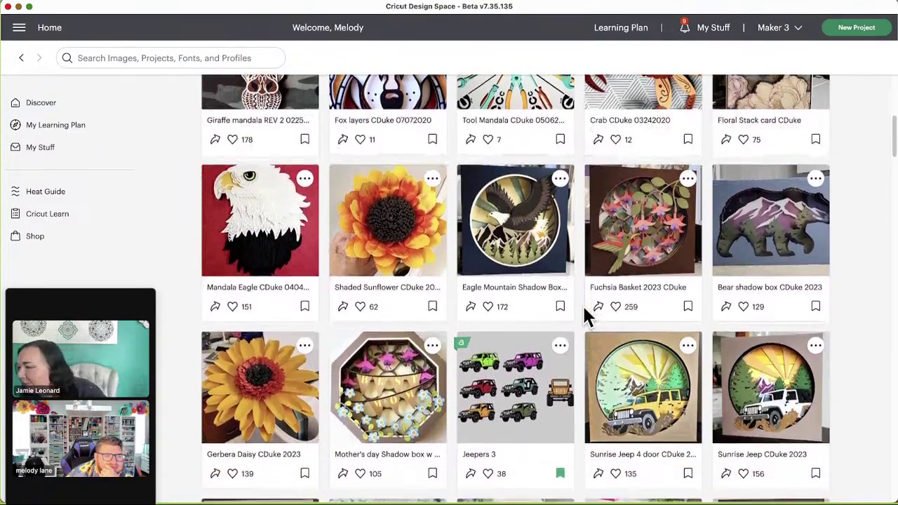
pyautogui.scroll(-2, 588, 317)
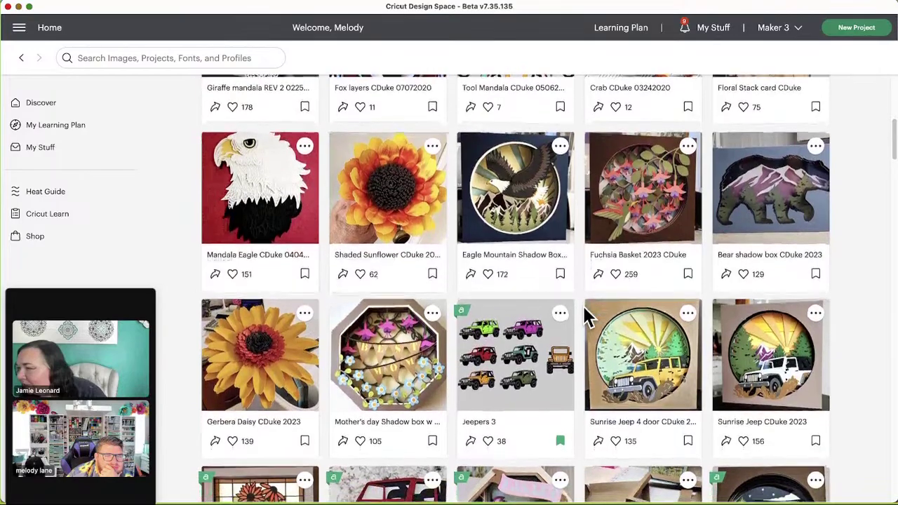
pyautogui.scroll(-1, 587, 316)
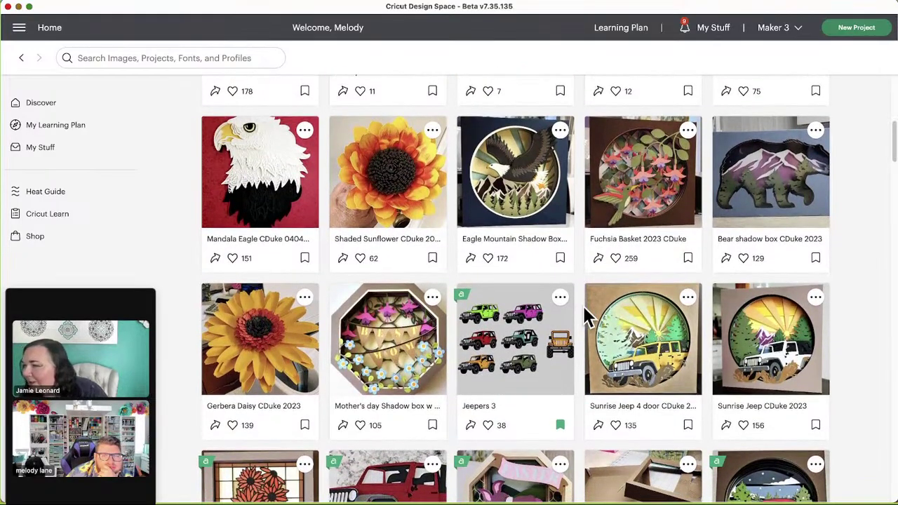
pyautogui.scroll(3, 587, 316)
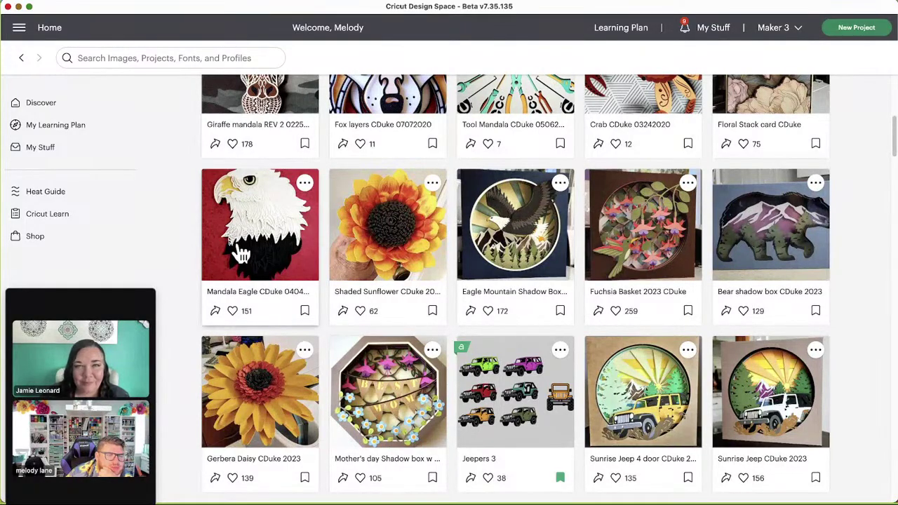
pyautogui.scroll(-2, 576, 354)
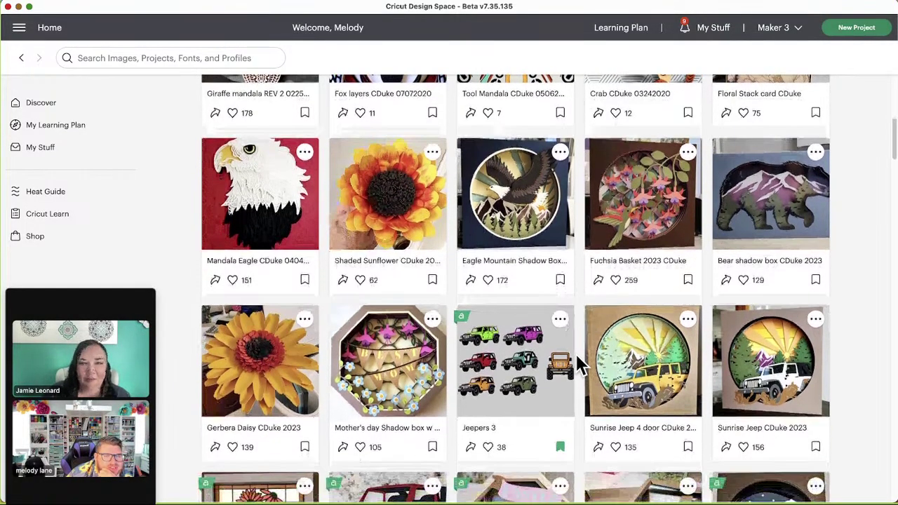
pyautogui.scroll(3, 576, 353)
pyautogui.scroll(-4, 575, 353)
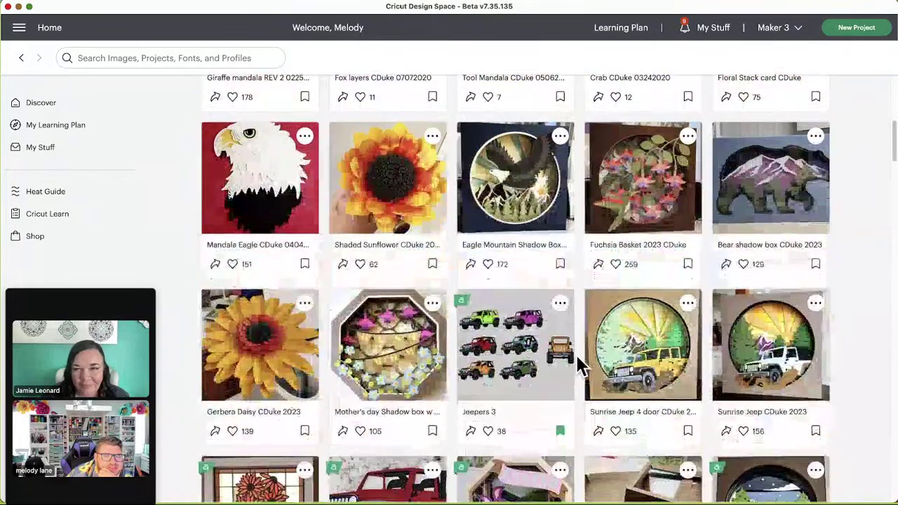
pyautogui.scroll(-4, 577, 357)
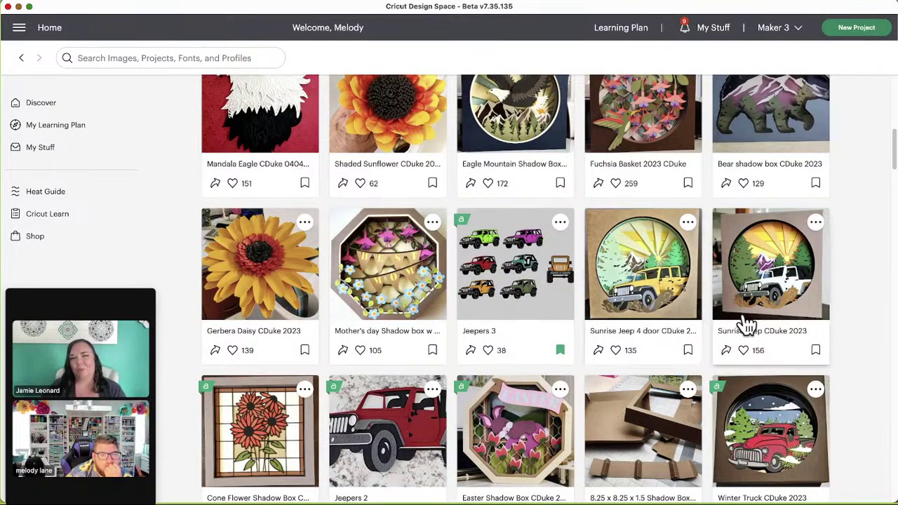
pyautogui.scroll(-1, 841, 317)
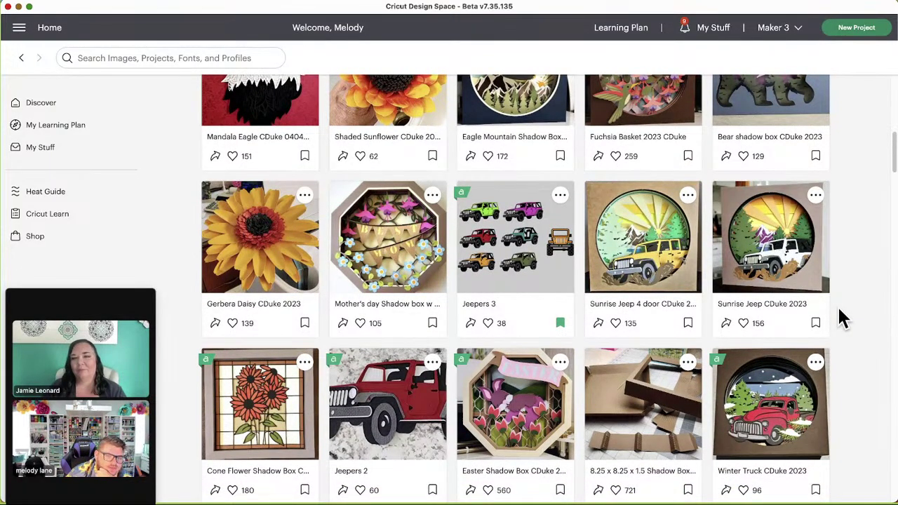
pyautogui.scroll(-1, 842, 317)
pyautogui.scroll(-1, 861, 324)
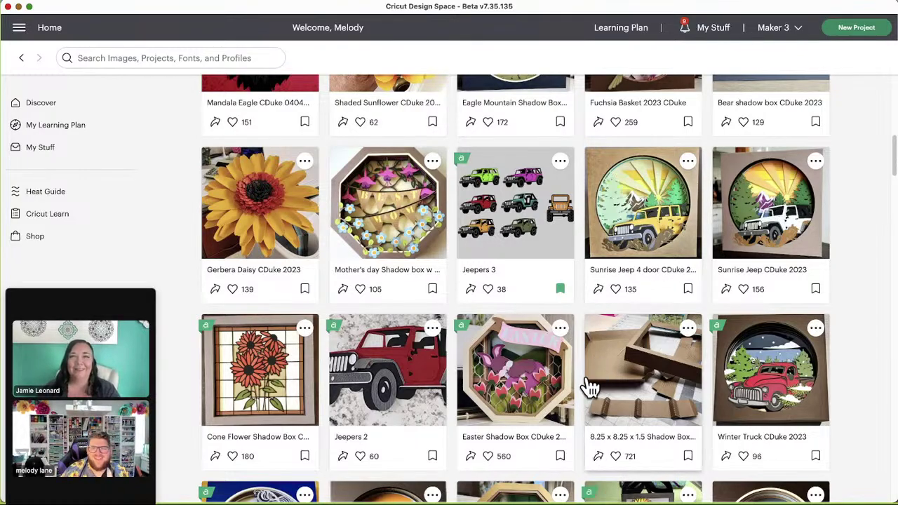
pyautogui.scroll(-1, 562, 388)
pyautogui.scroll(-2, 526, 386)
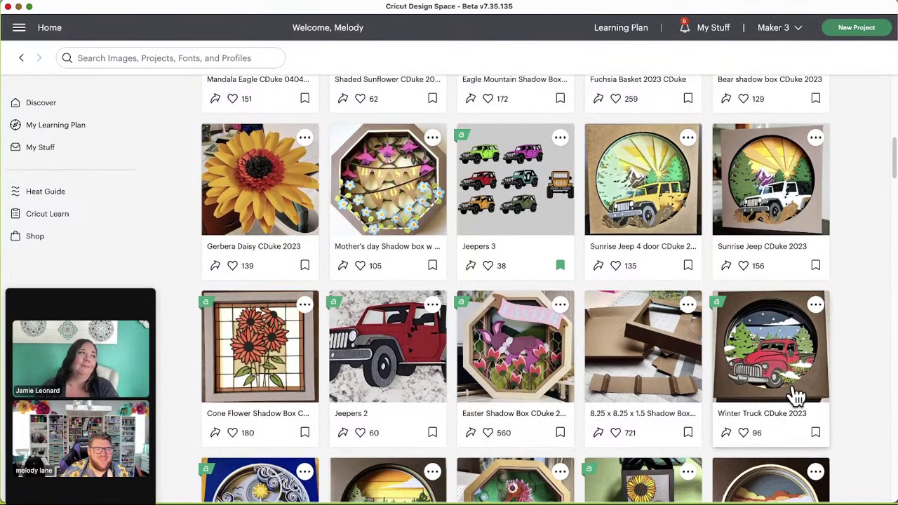
pyautogui.scroll(-2, 882, 391)
pyautogui.scroll(-2, 882, 392)
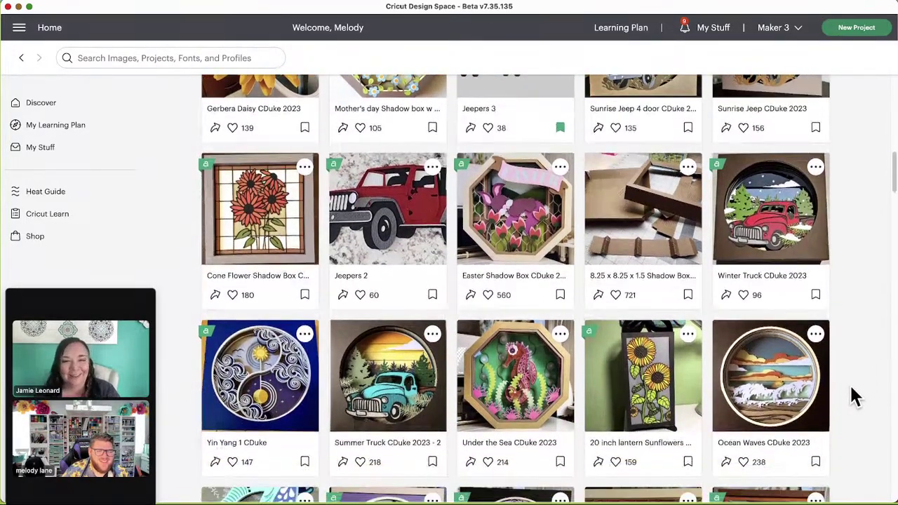
pyautogui.scroll(-2, 851, 387)
pyautogui.scroll(-1, 851, 387)
pyautogui.scroll(-2, 850, 386)
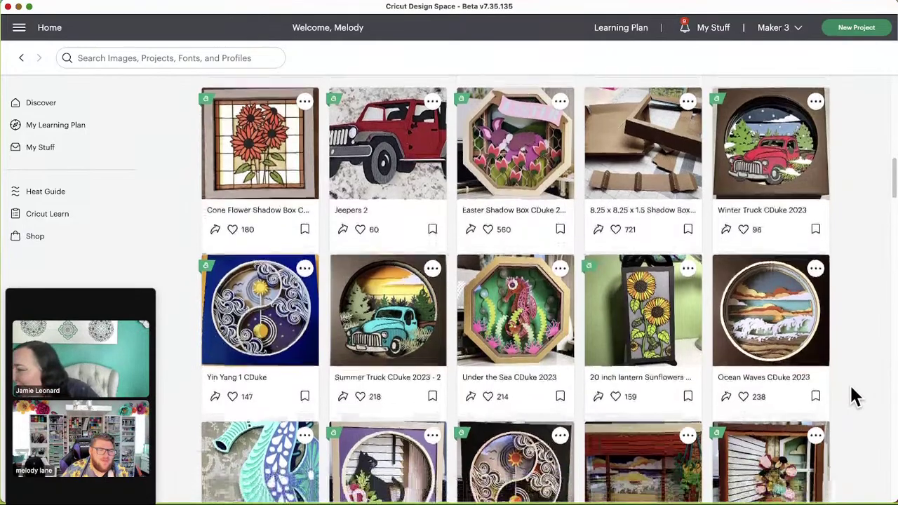
pyautogui.scroll(-1, 850, 386)
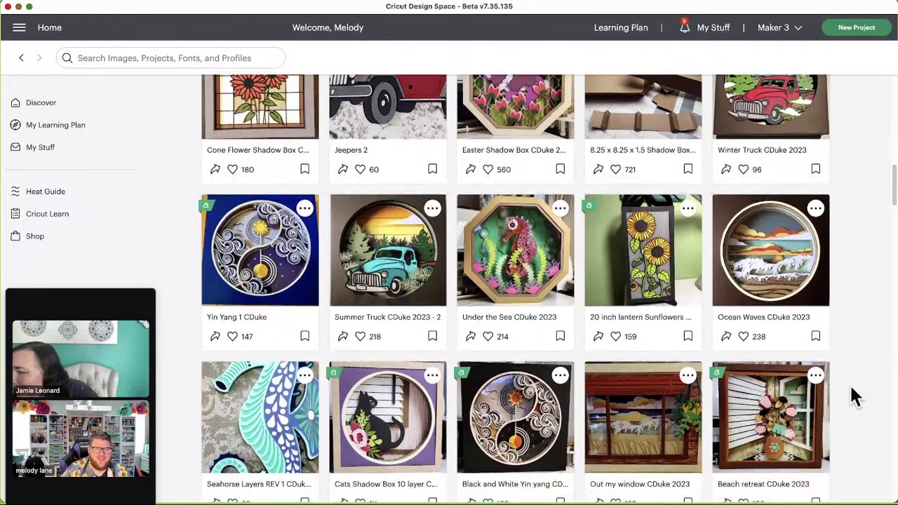
pyautogui.scroll(-1, 849, 384)
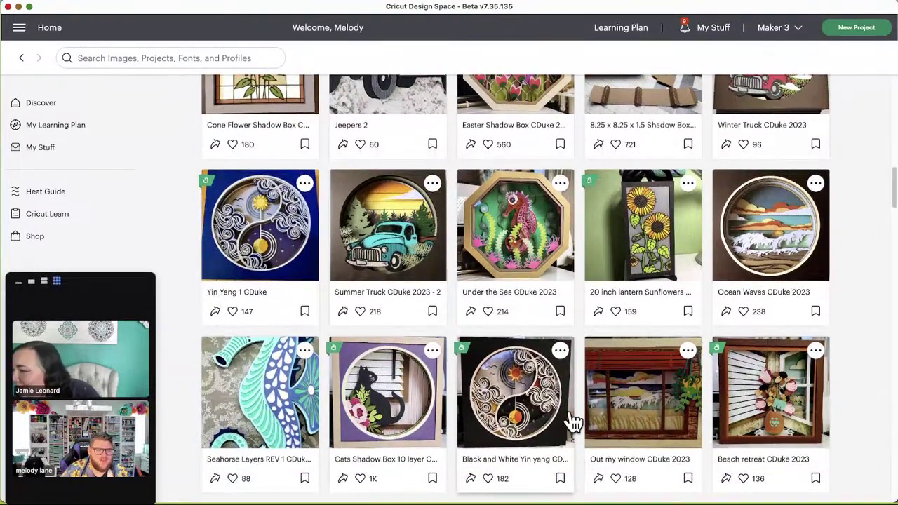
pyautogui.click(537, 430)
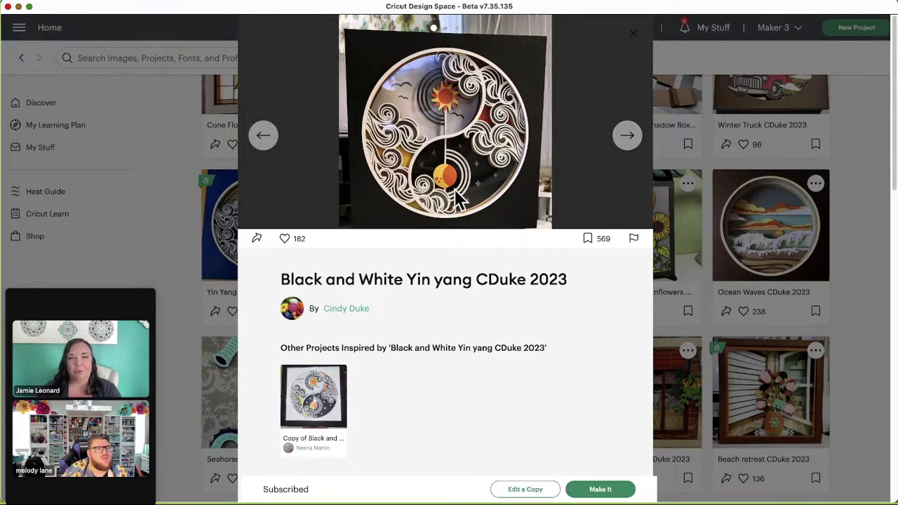
pyautogui.click(640, 145)
pyautogui.click(639, 144)
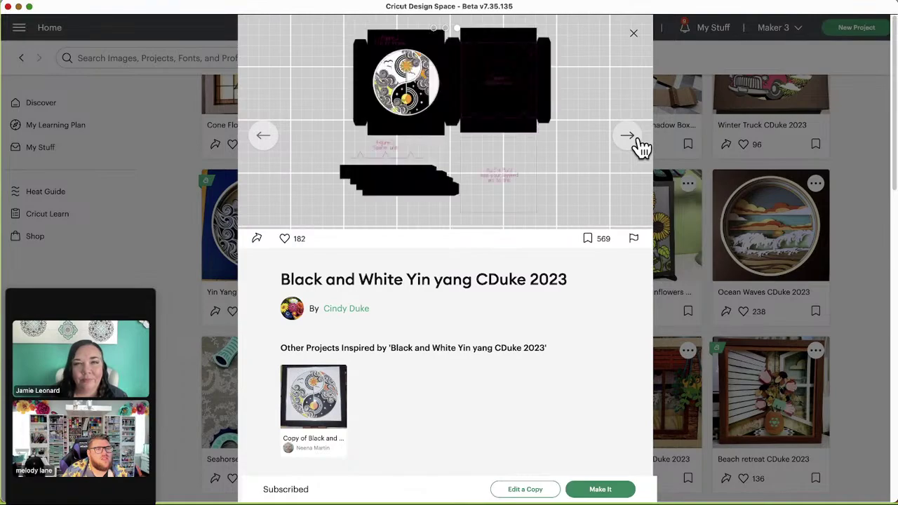
pyautogui.click(635, 35)
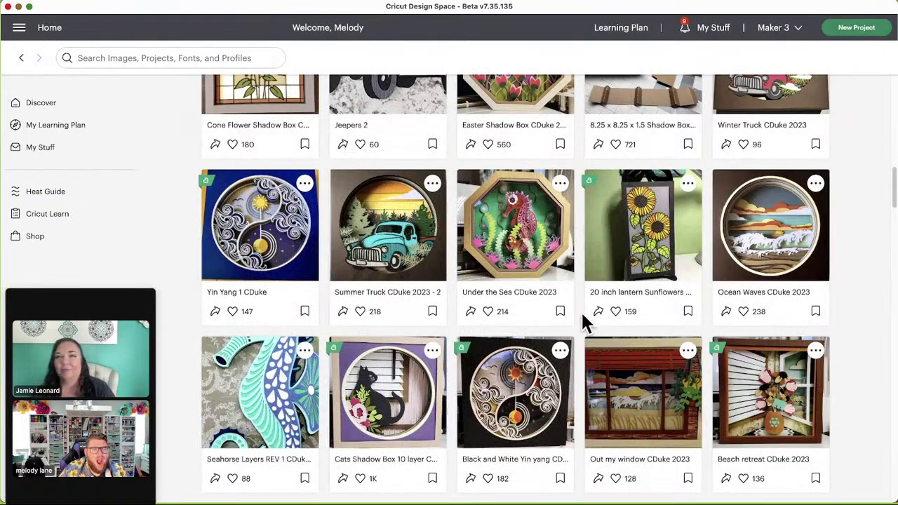
pyautogui.scroll(-1, 579, 320)
pyautogui.scroll(-1, 576, 310)
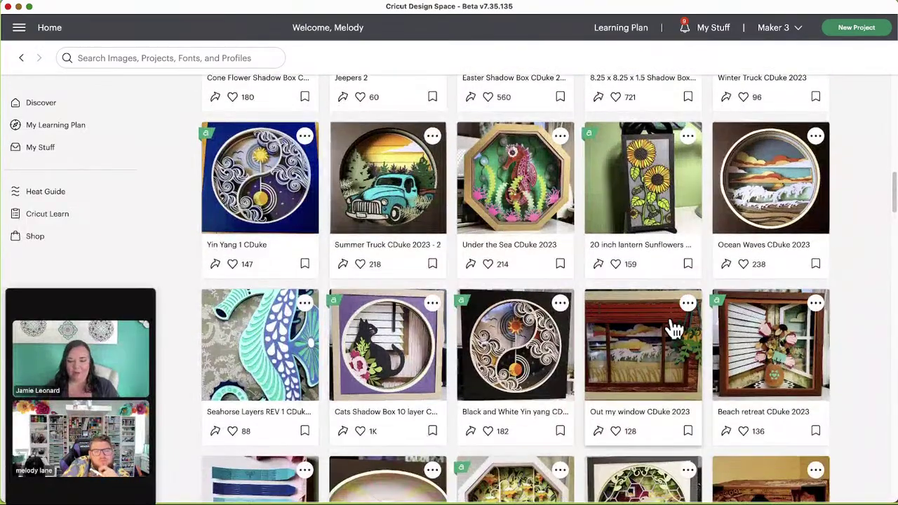
# Step: Open Beach retreat 2023, view its second photo and cut-pieces photo, then close it
pyautogui.click(782, 383)
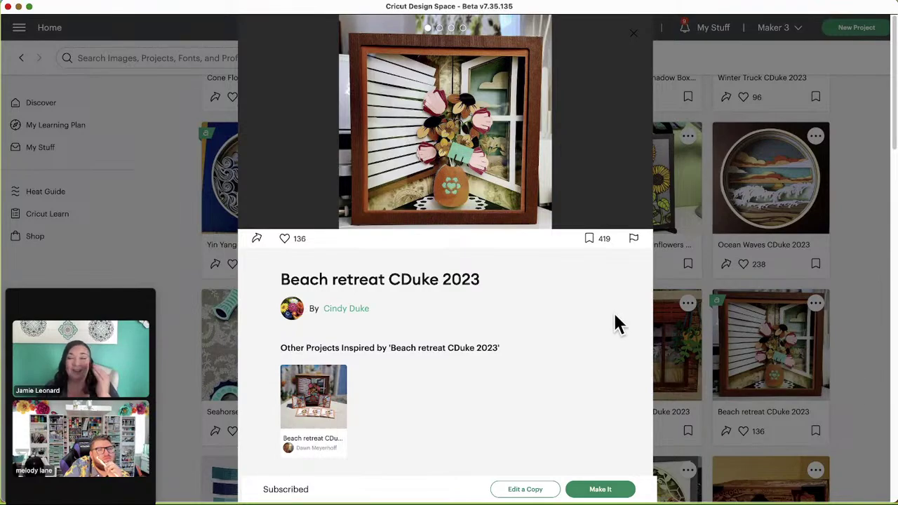
pyautogui.moveTo(625, 140)
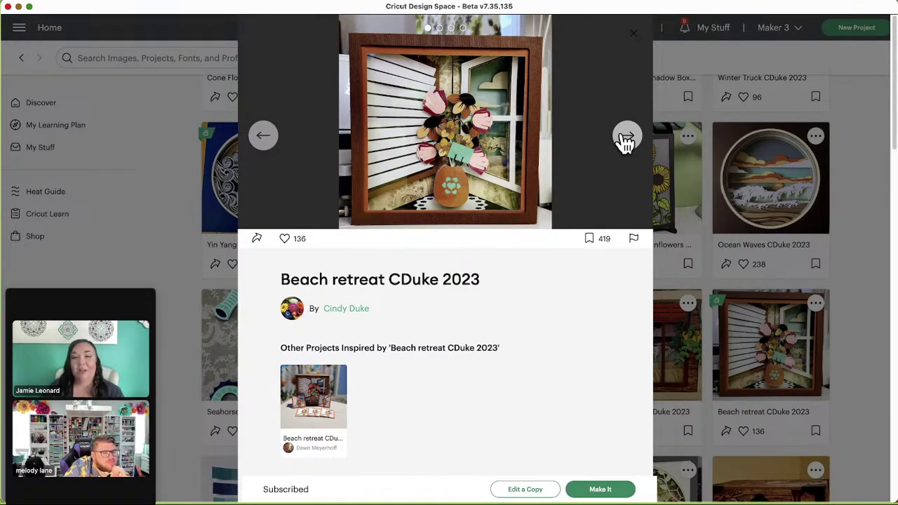
pyautogui.click(625, 140)
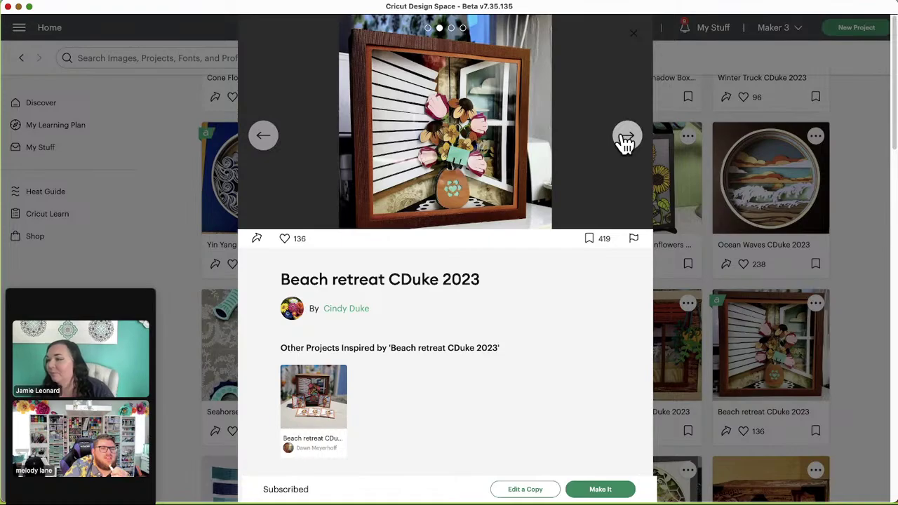
pyautogui.click(625, 139)
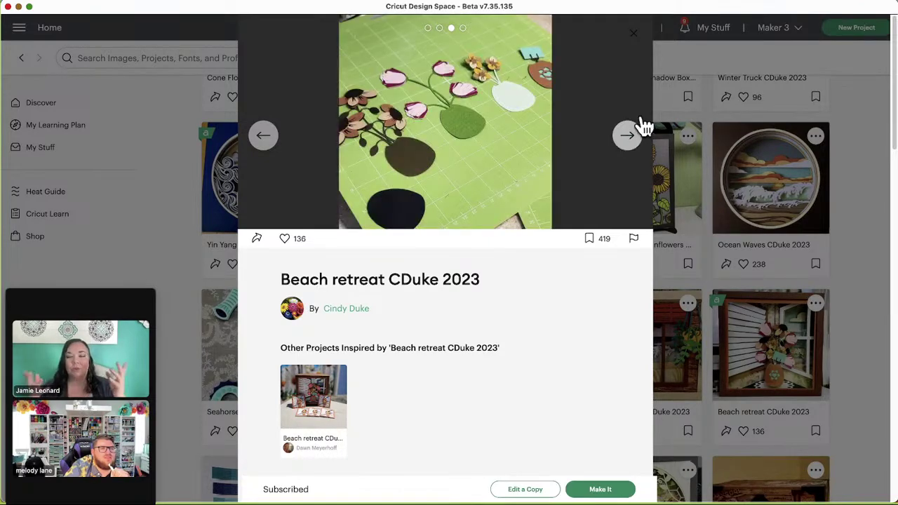
pyautogui.click(635, 34)
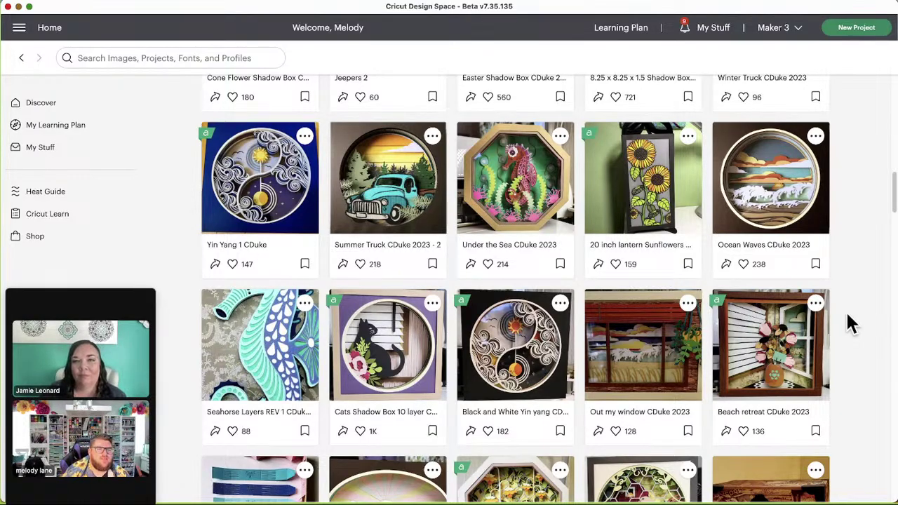
# Step: Scroll past the heart, frame and wreath rows to 3D Turkey 2022, Bison and Triplet Angels 2022
pyautogui.scroll(-3, 856, 343)
pyautogui.scroll(-2, 867, 364)
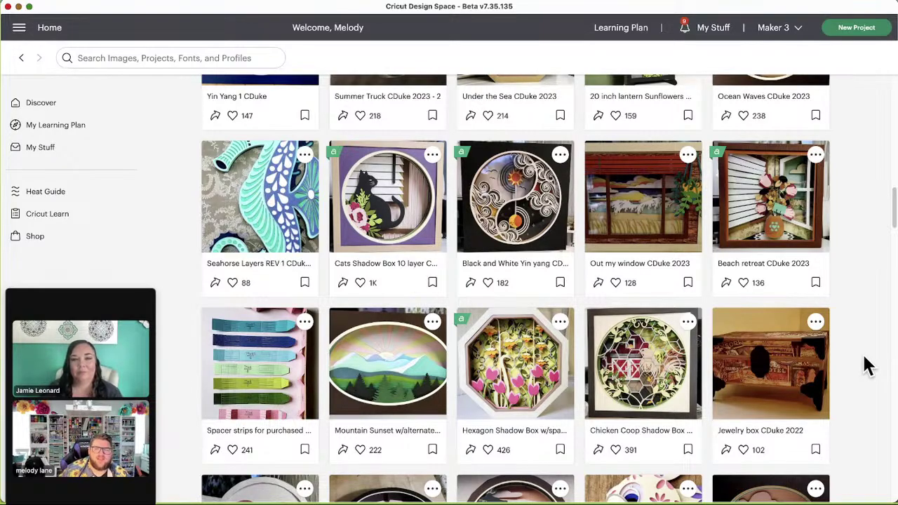
pyautogui.scroll(-2, 863, 385)
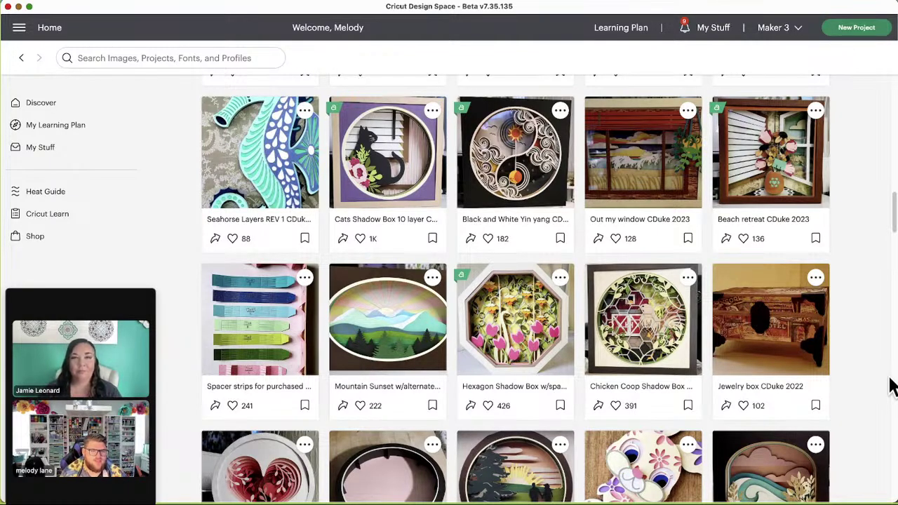
pyautogui.scroll(-1, 858, 364)
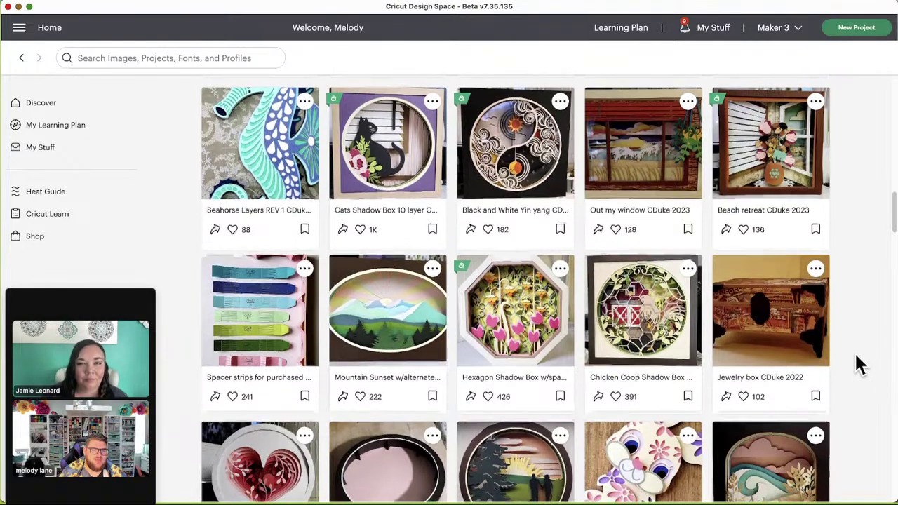
pyautogui.scroll(-2, 860, 365)
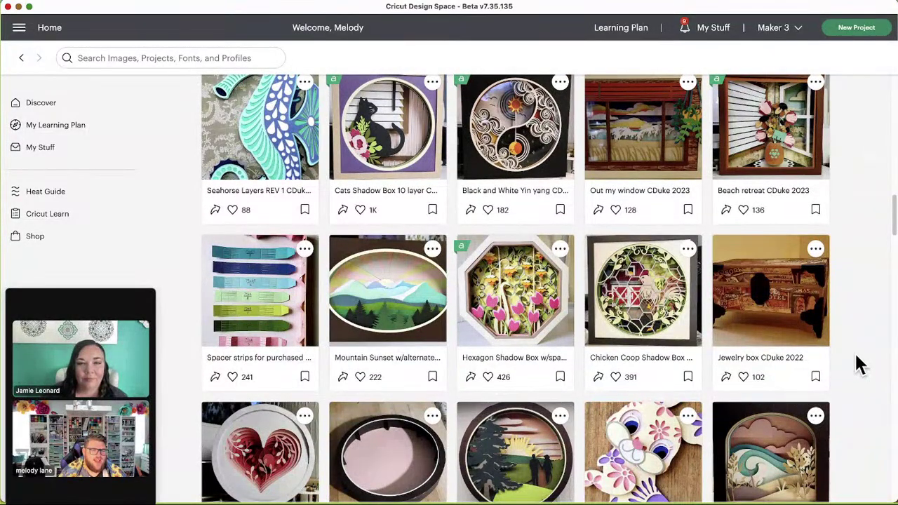
pyautogui.scroll(-5, 859, 365)
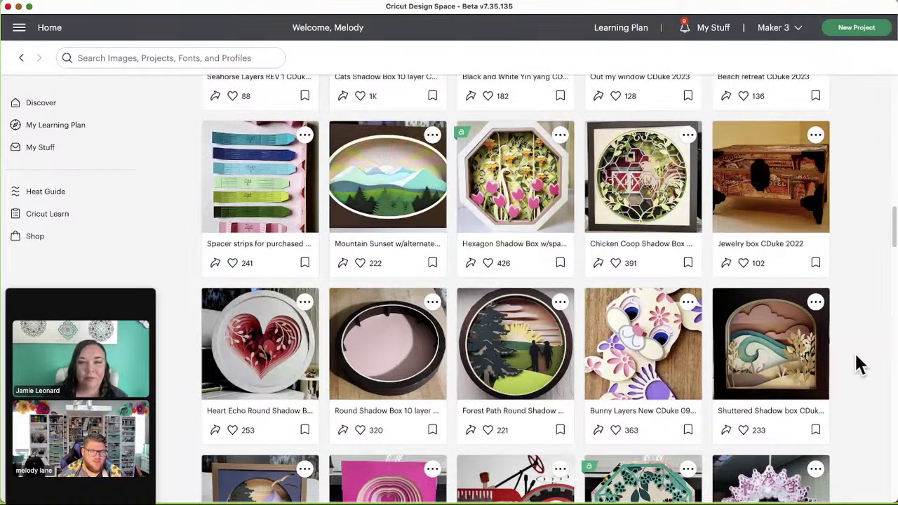
pyautogui.scroll(-4, 859, 364)
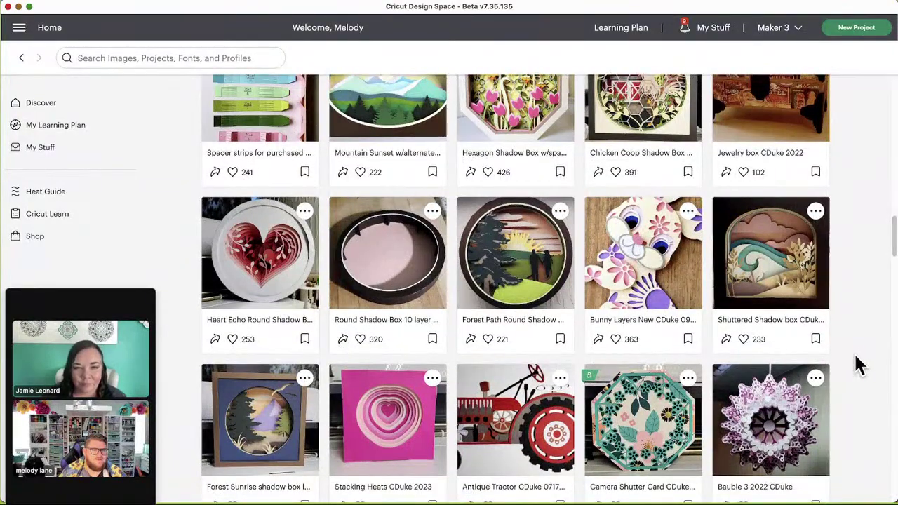
pyautogui.scroll(-1, 855, 353)
pyautogui.scroll(-5, 855, 354)
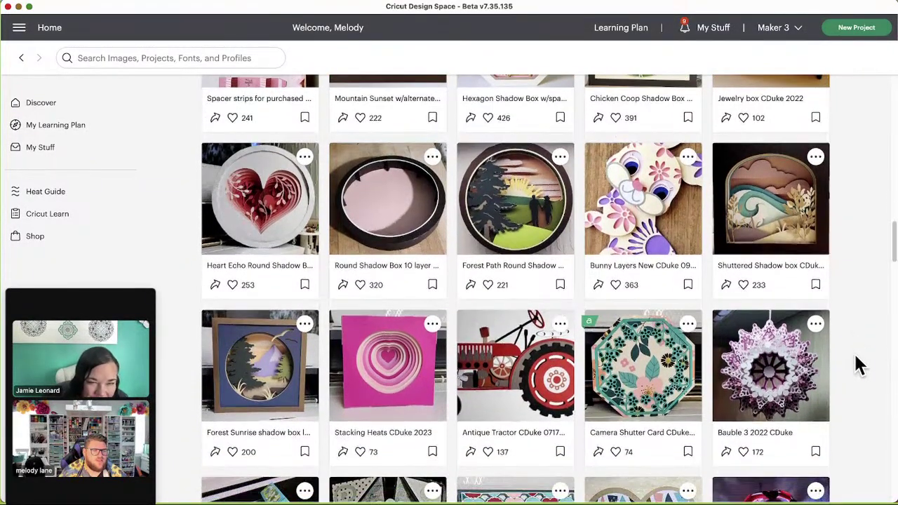
pyautogui.scroll(-2, 855, 355)
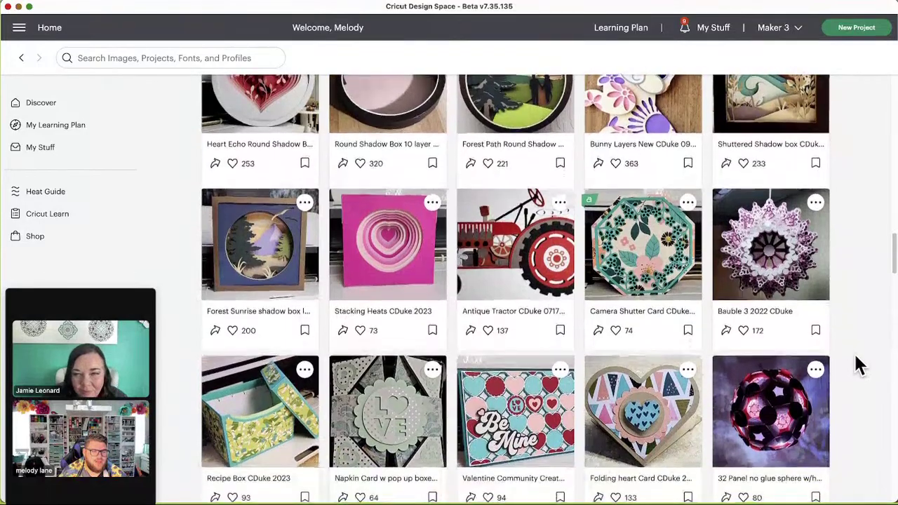
pyautogui.scroll(-4, 854, 353)
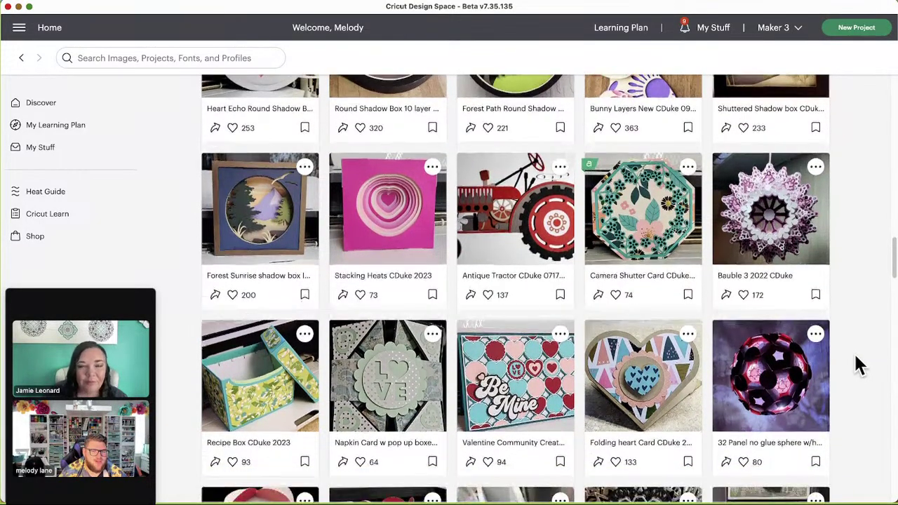
pyautogui.scroll(-7, 853, 352)
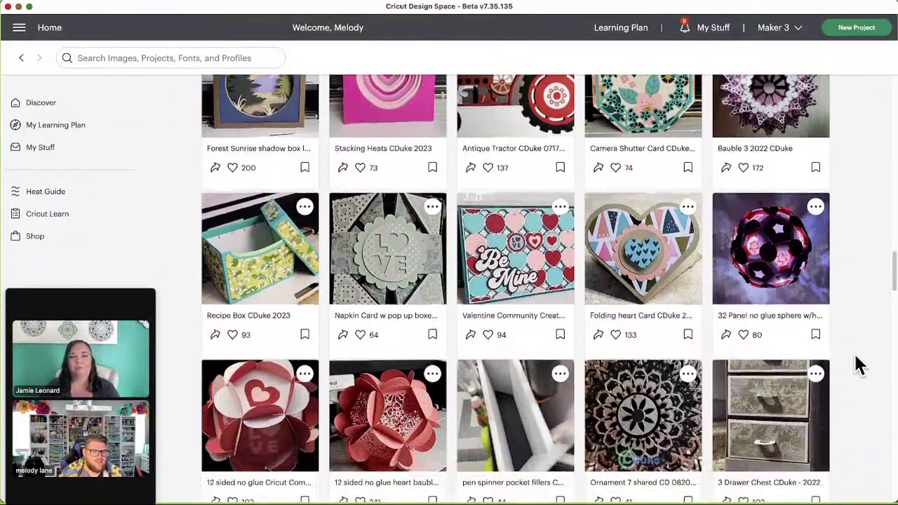
pyautogui.scroll(-5, 853, 352)
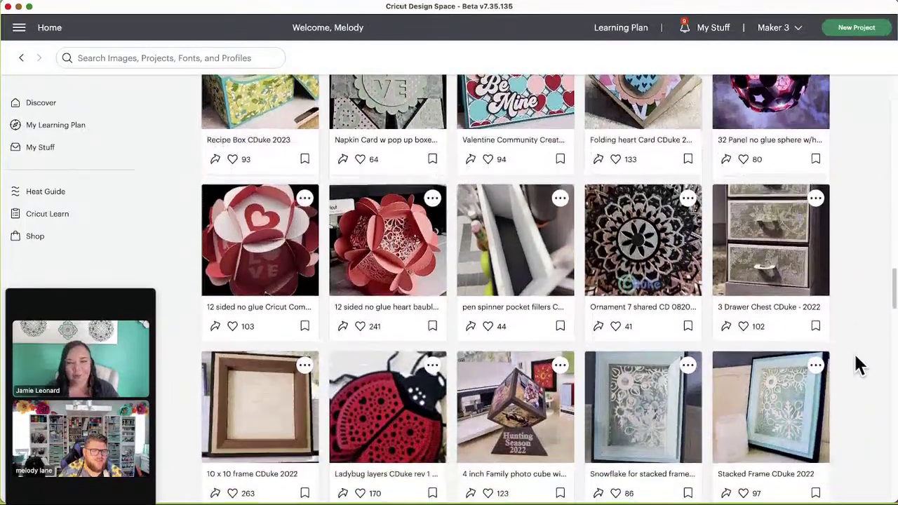
pyautogui.scroll(-6, 854, 352)
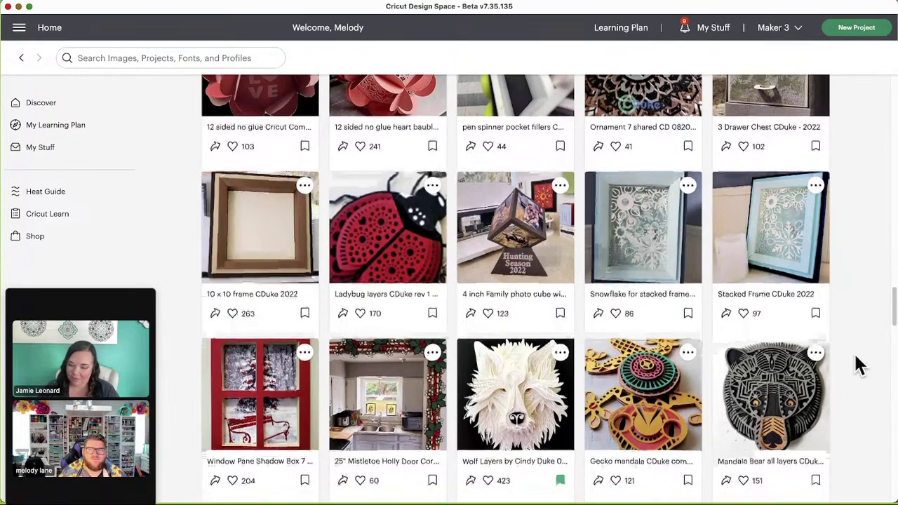
pyautogui.scroll(-4, 853, 352)
pyautogui.scroll(-10, 854, 352)
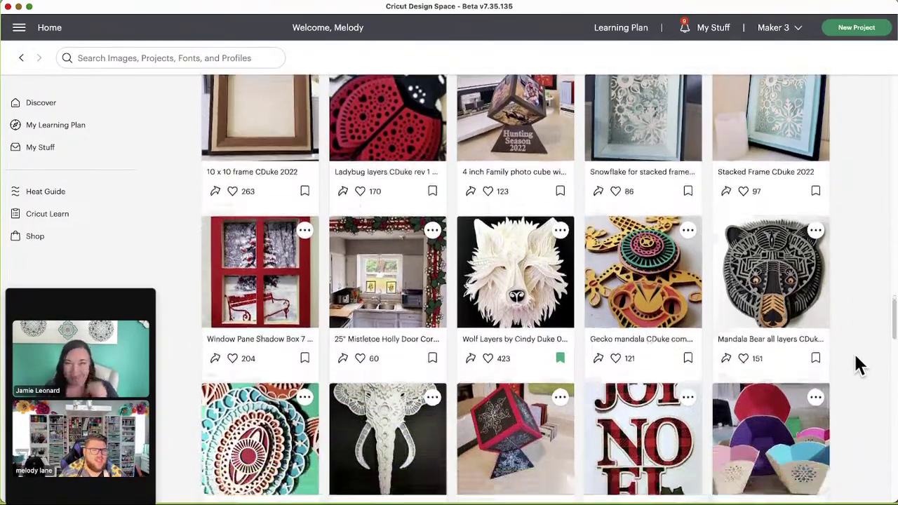
pyautogui.scroll(-7, 853, 352)
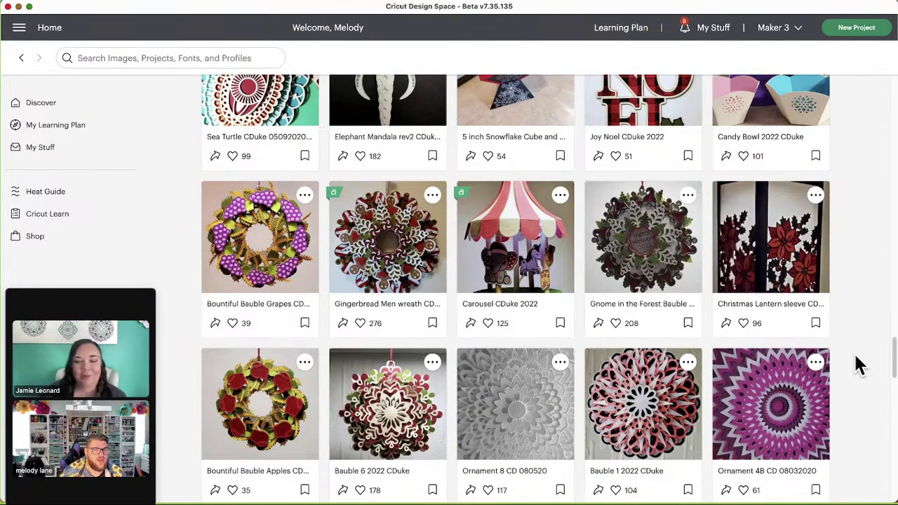
pyautogui.scroll(-2, 860, 364)
pyautogui.scroll(-6, 856, 363)
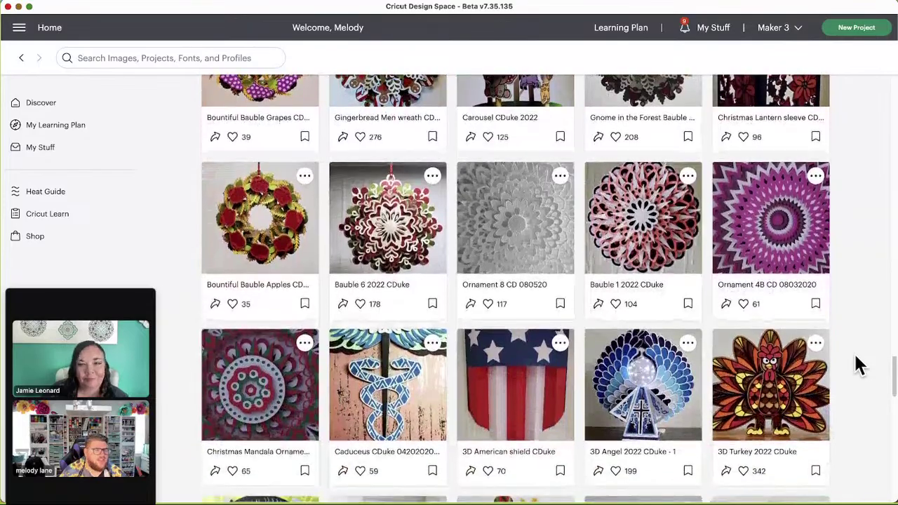
pyautogui.scroll(-3, 870, 323)
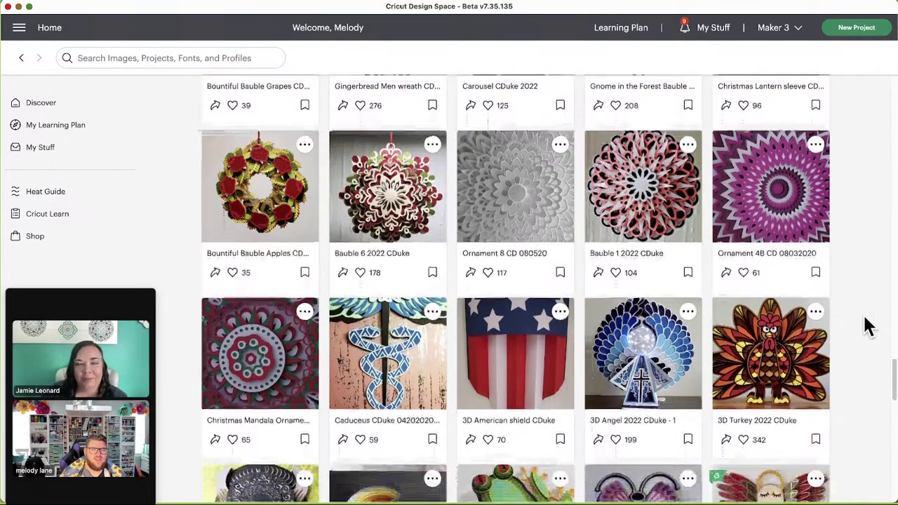
pyautogui.scroll(-2, 869, 326)
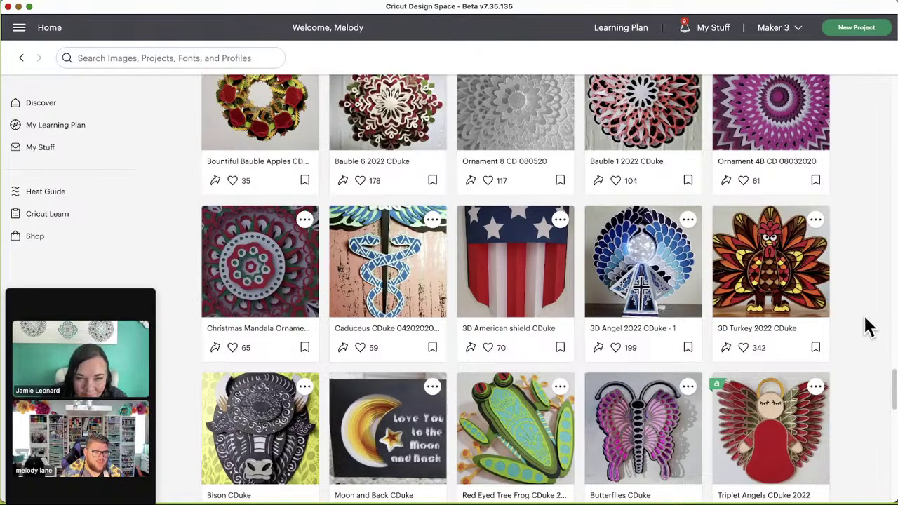
pyautogui.scroll(-3, 832, 330)
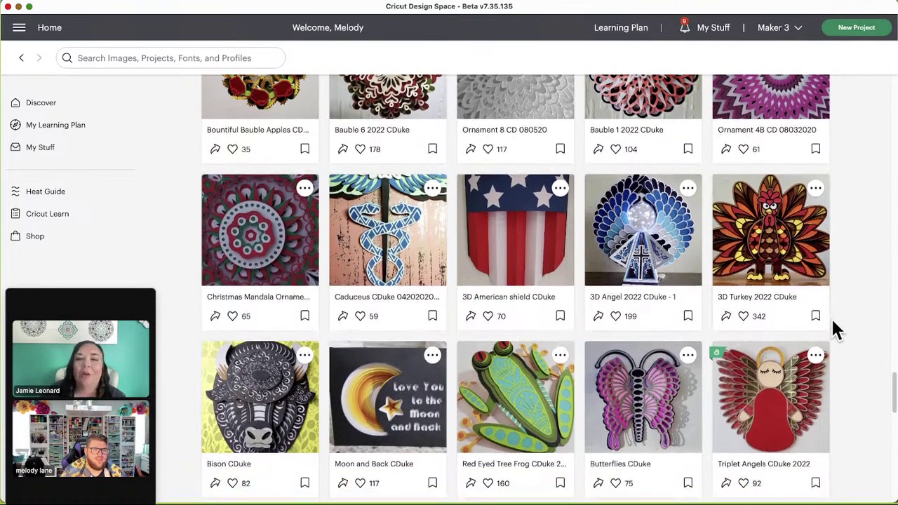
pyautogui.scroll(-3, 835, 330)
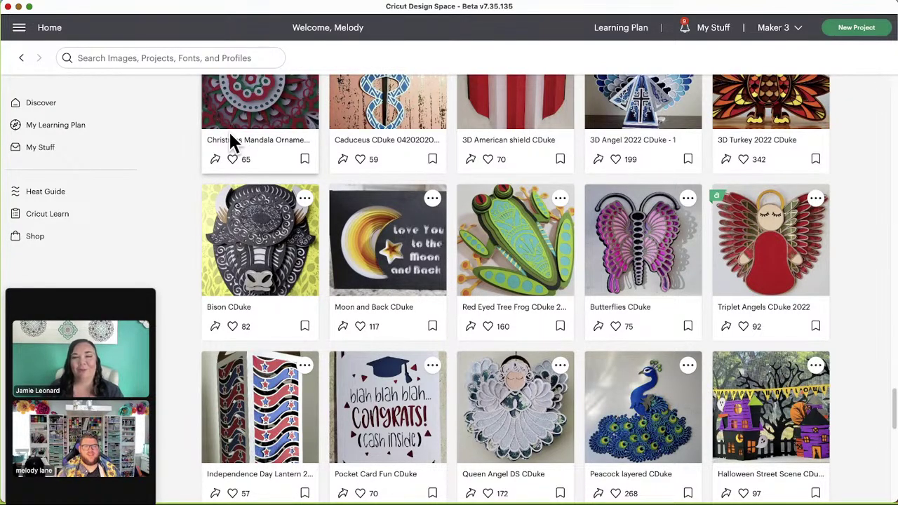
pyautogui.scroll(2, 313, 200)
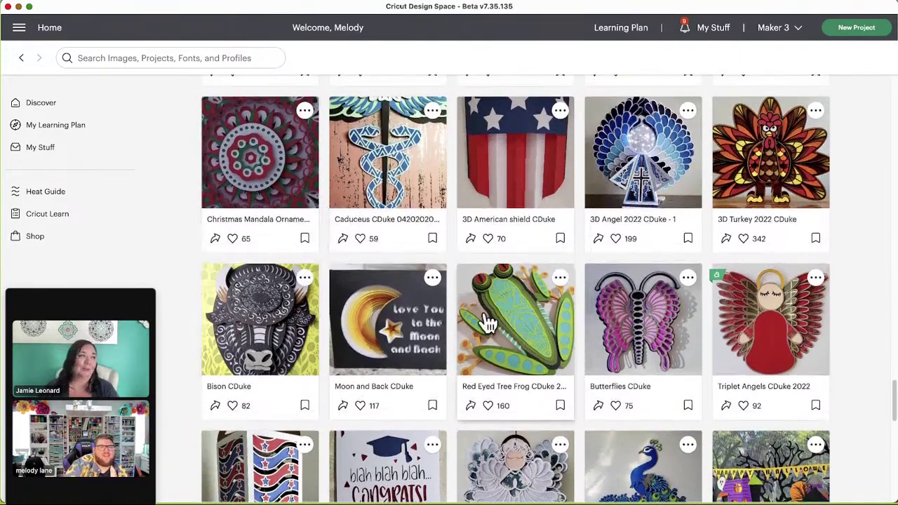
pyautogui.scroll(2, 453, 337)
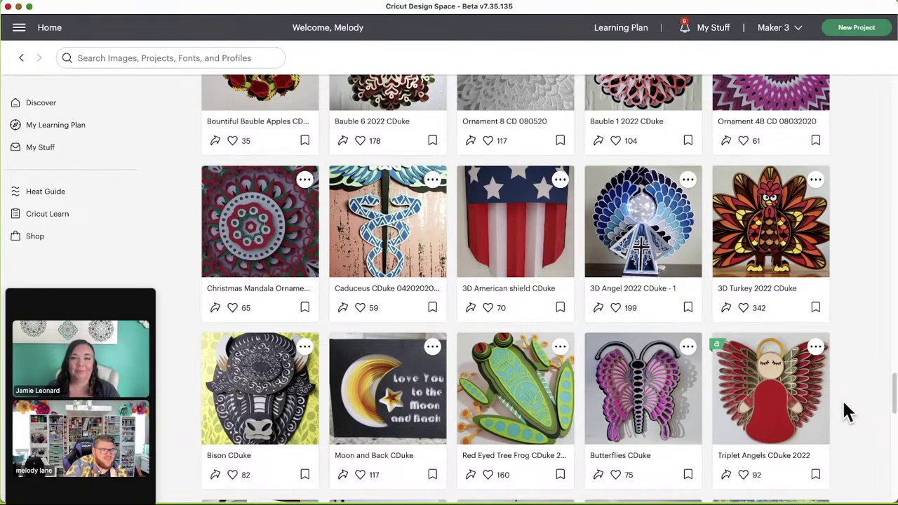
pyautogui.scroll(-2, 845, 413)
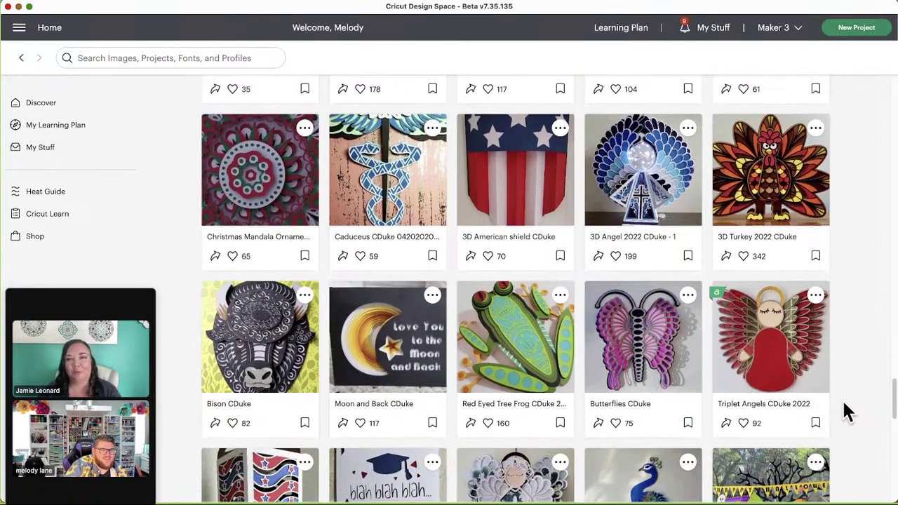
pyautogui.scroll(-2, 847, 412)
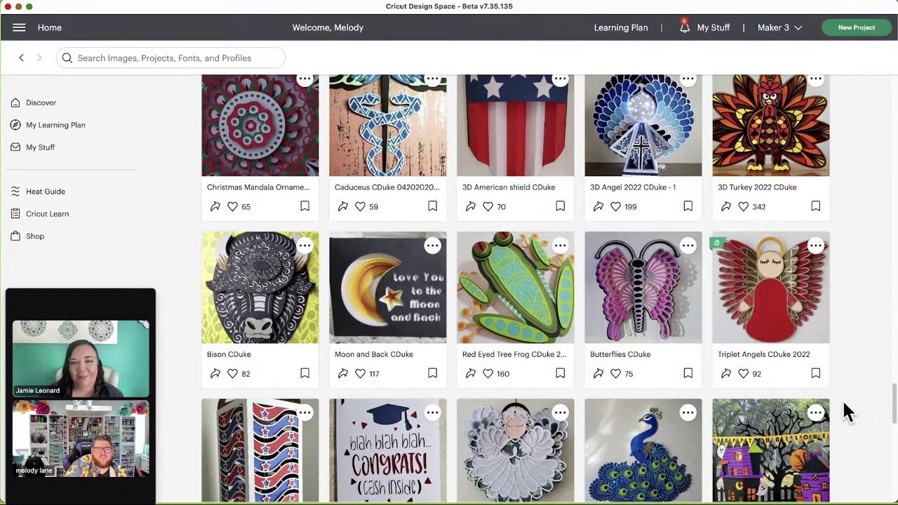